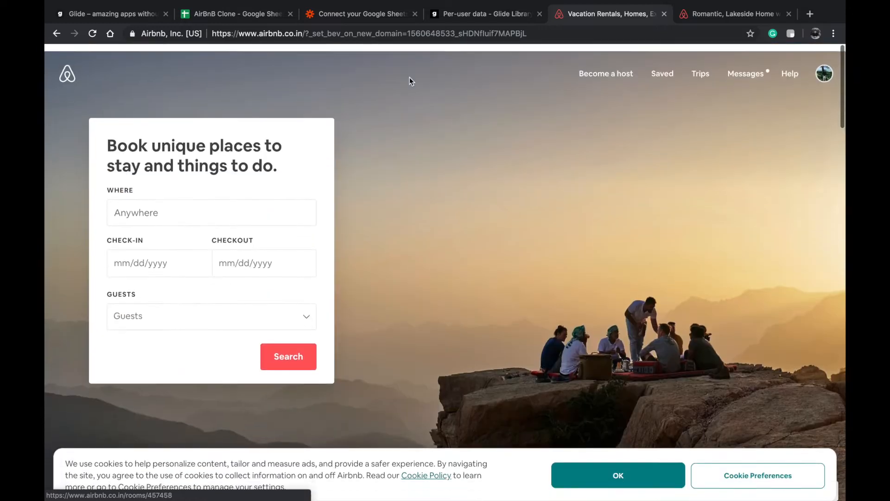
Step: Examine the Airbnb homepage sections, from the booking search form down to the featured Airbnb Plus destinations
scroll(465, 101, "down", 15)
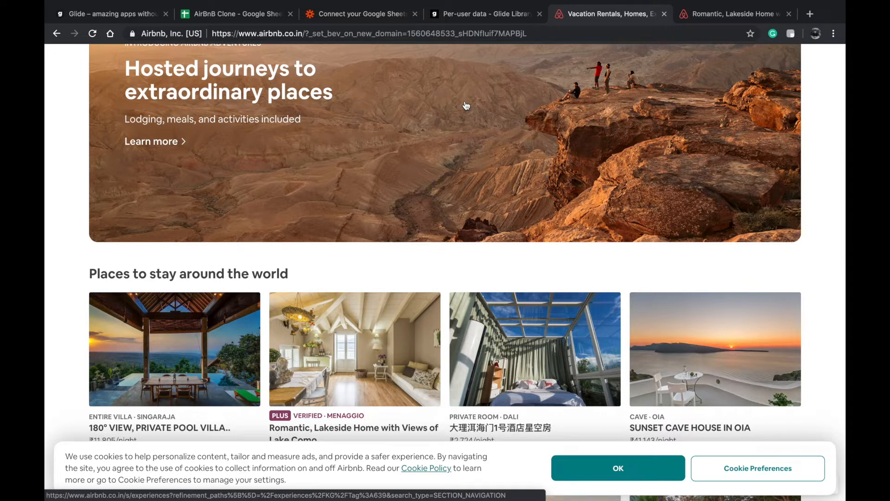
scroll(466, 106, "down", 6)
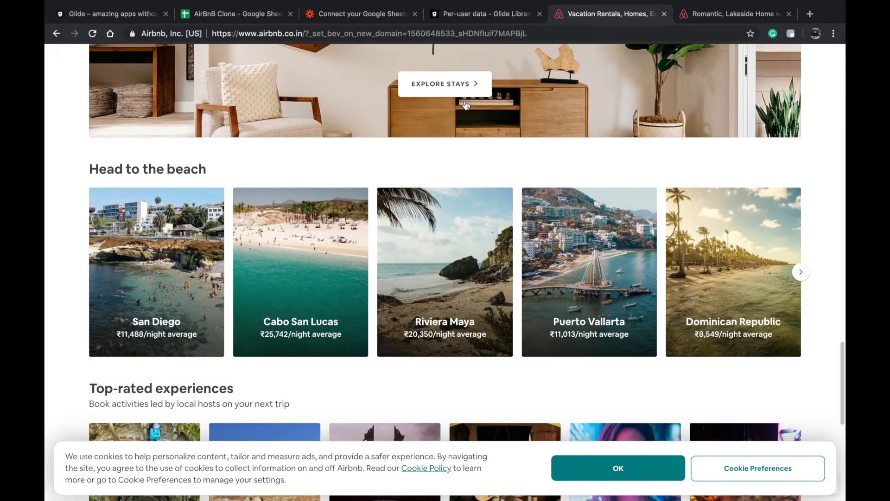
scroll(466, 105, "down", 10)
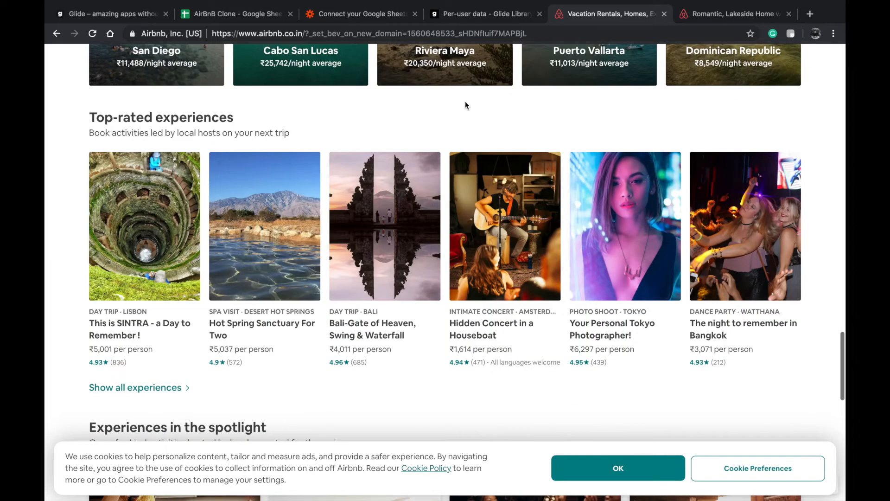
scroll(466, 105, "down", 10)
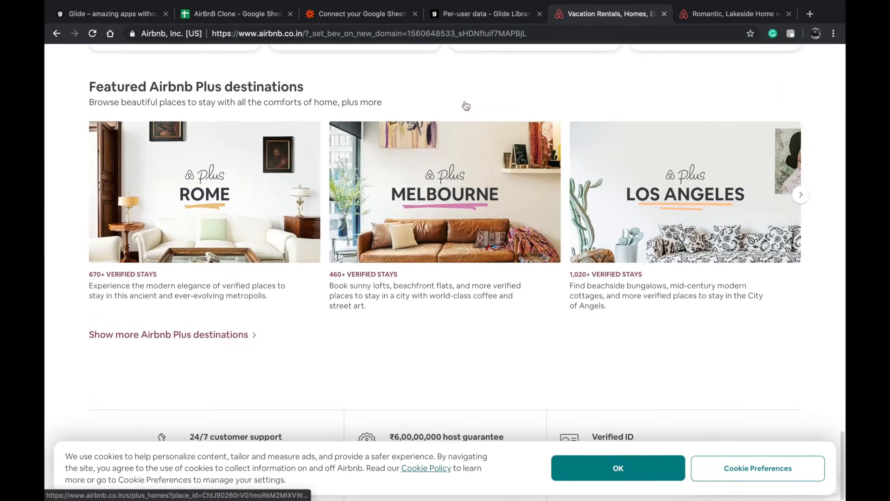
scroll(466, 106, "up", 8)
scroll(465, 110, "up", 10)
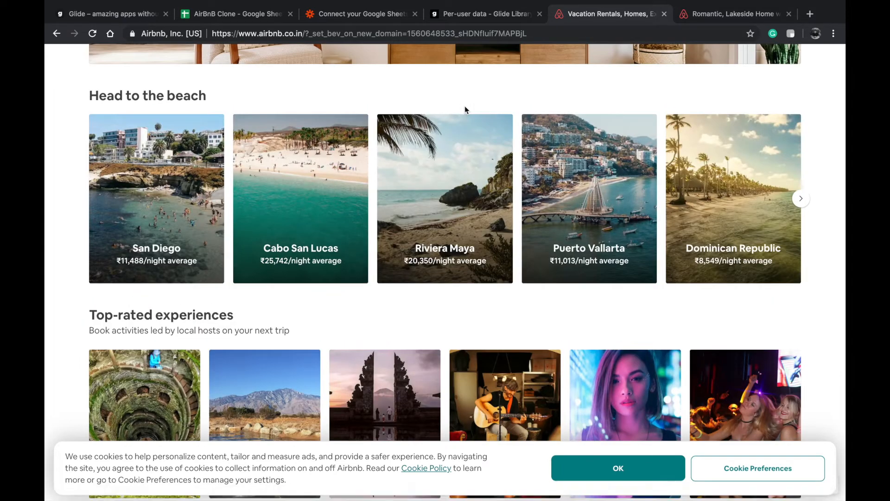
scroll(465, 108, "up", 15)
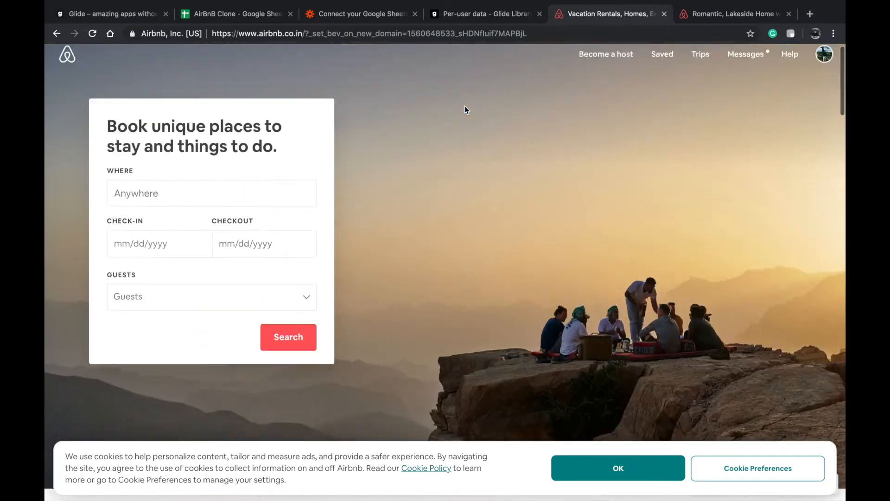
scroll(534, 107, "down", 5)
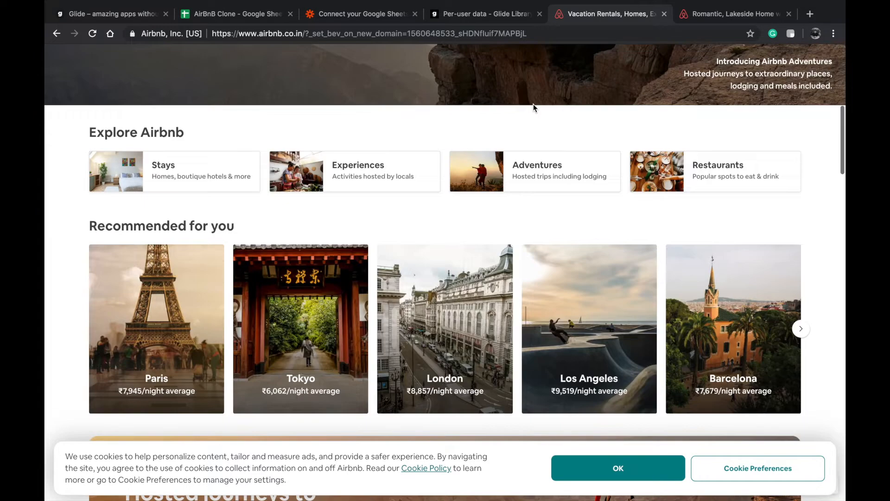
scroll(533, 108, "down", 2)
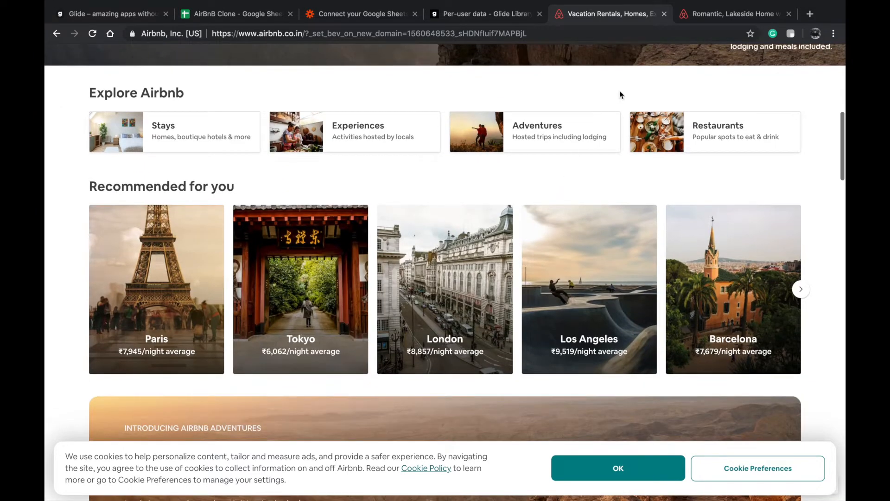
Step: Examine the Romantic, Lakeside Home listing's photos, amenities, location map and description, and dismiss the login prompt
left_click(706, 15)
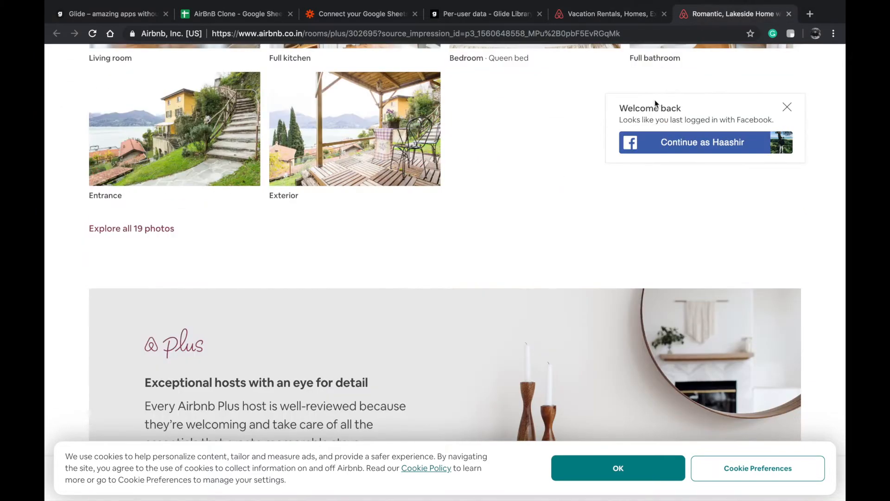
scroll(654, 102, "up", 10)
scroll(654, 102, "down", 15)
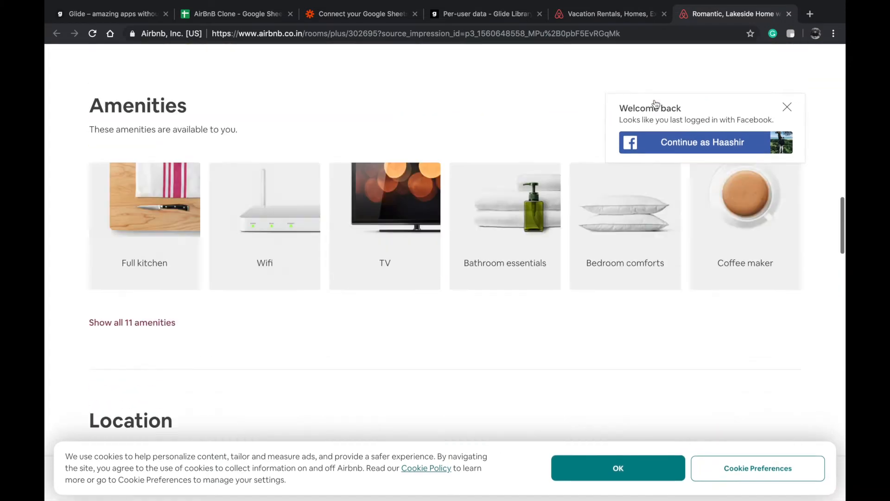
scroll(655, 103, "down", 3)
left_click(787, 108)
scroll(735, 178, "down", 7)
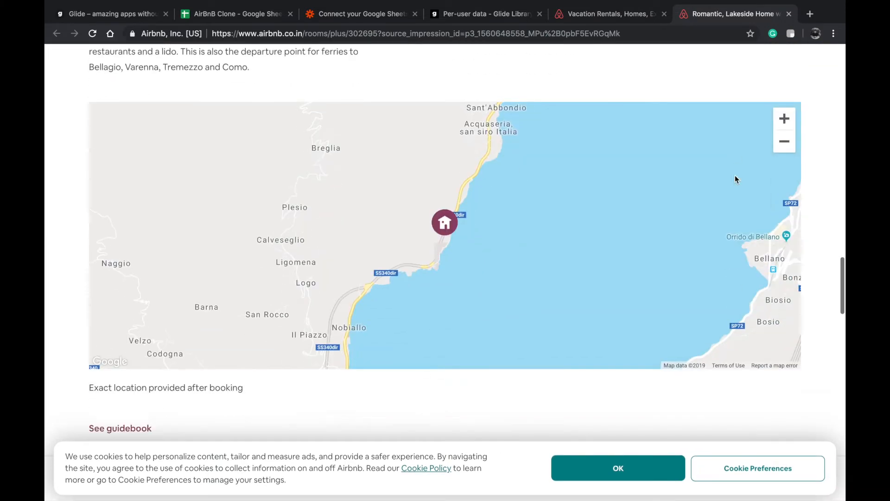
scroll(735, 176, "down", 2)
scroll(764, 280, "up", 8)
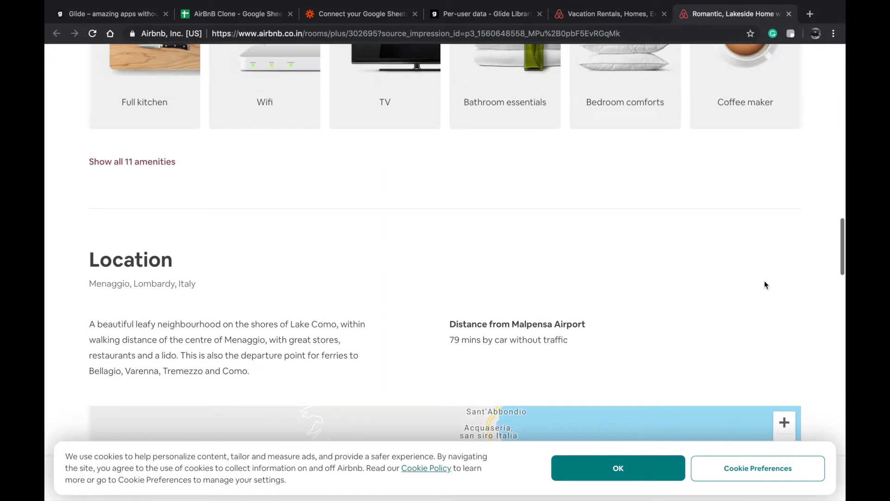
scroll(764, 281, "up", 8)
scroll(764, 282, "up", 8)
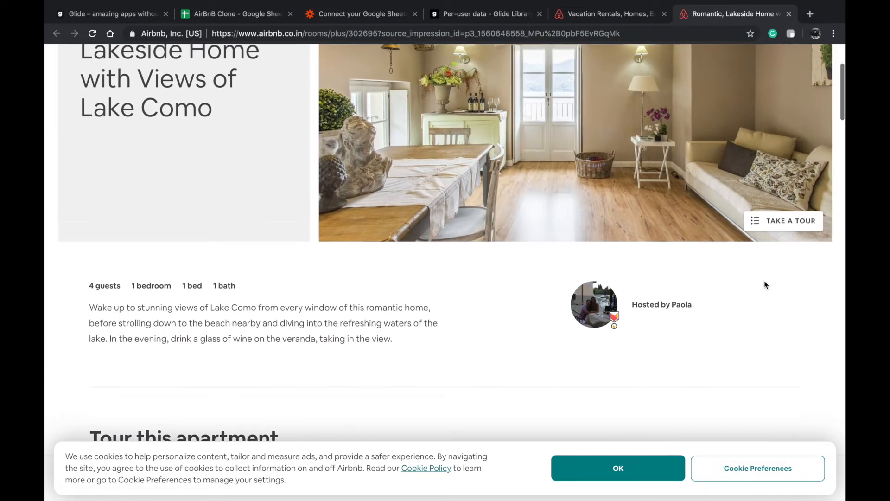
scroll(764, 281, "up", 5)
scroll(765, 286, "down", 1)
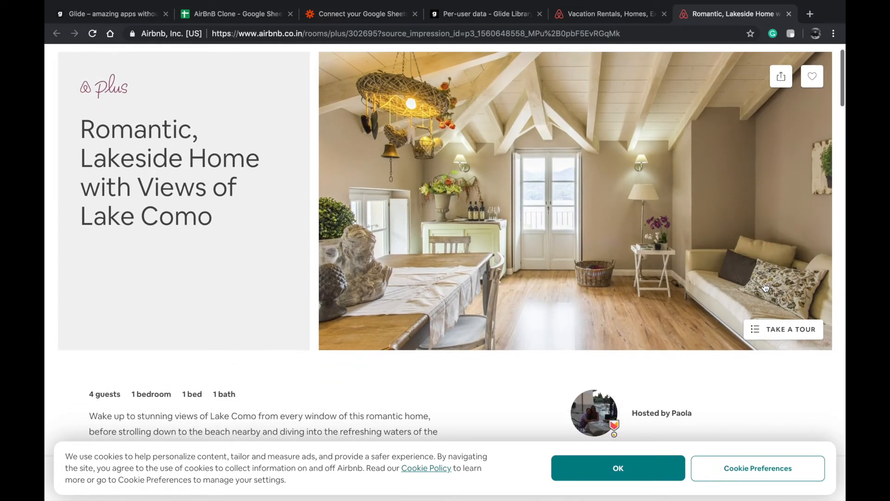
scroll(765, 287, "down", 12)
scroll(764, 283, "up", 8)
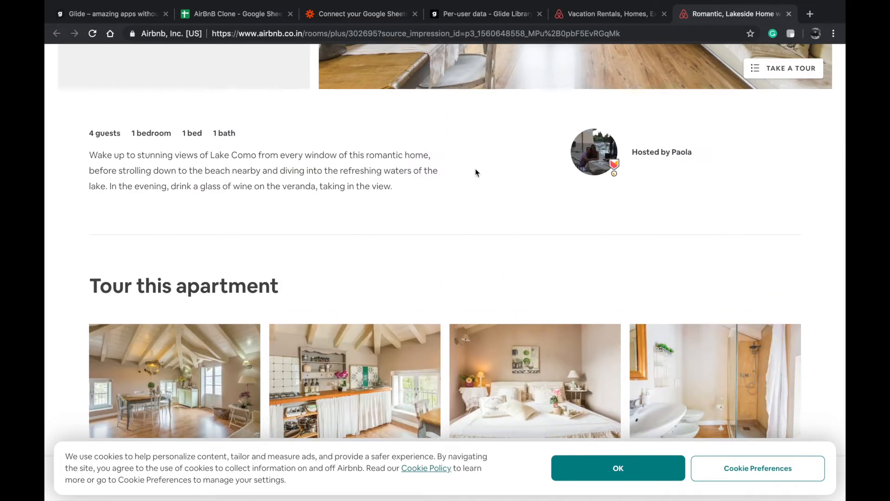
Step: Return to the Airbnb homepage and review its explore categories, recommended cities, places to stay and experiences sections
left_click(636, 19)
scroll(595, 126, "up", 10)
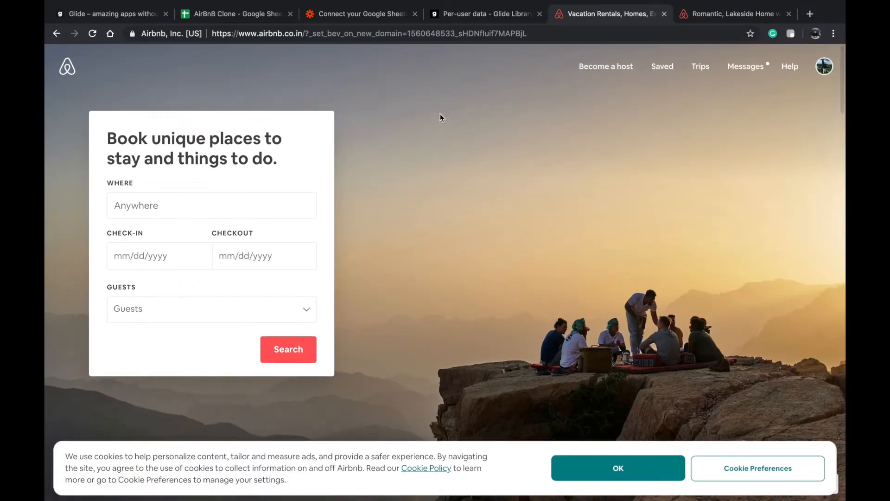
scroll(373, 144, "down", 10)
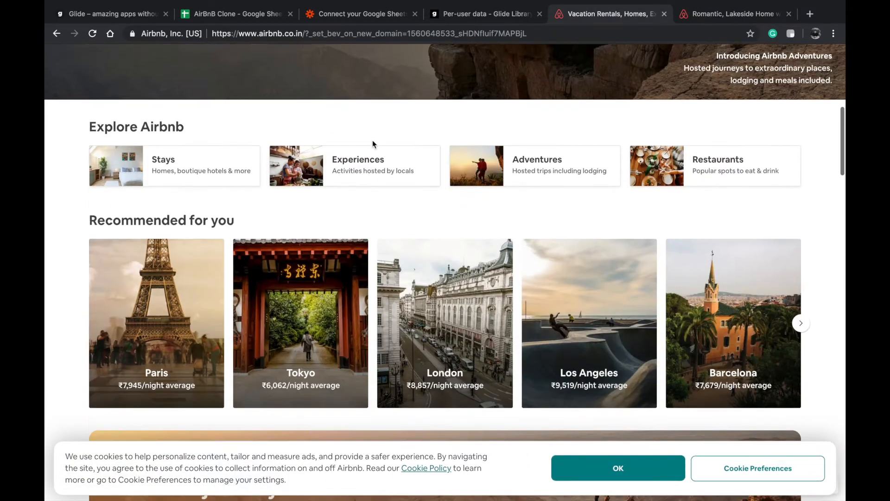
scroll(373, 144, "down", 10)
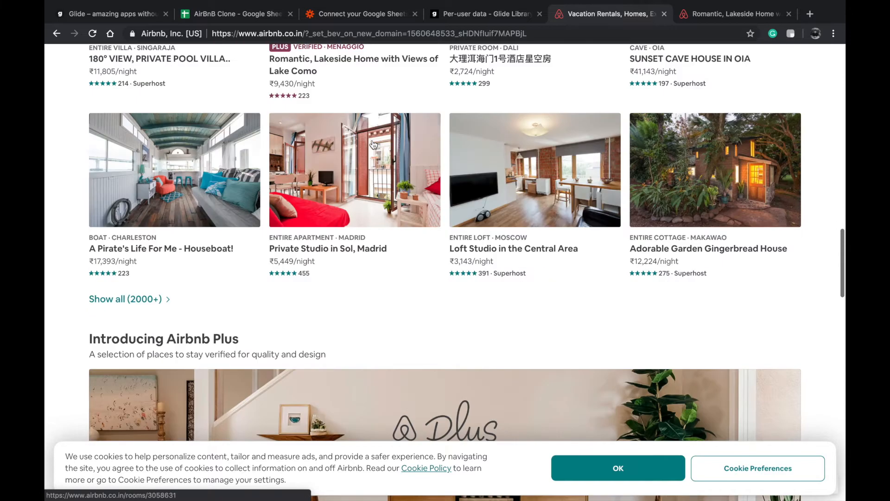
scroll(268, 146, "down", 8)
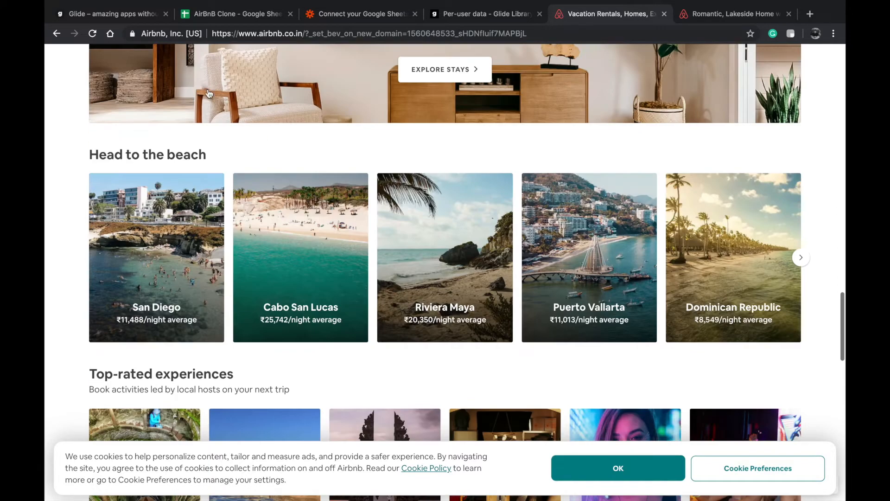
scroll(206, 128, "down", 12)
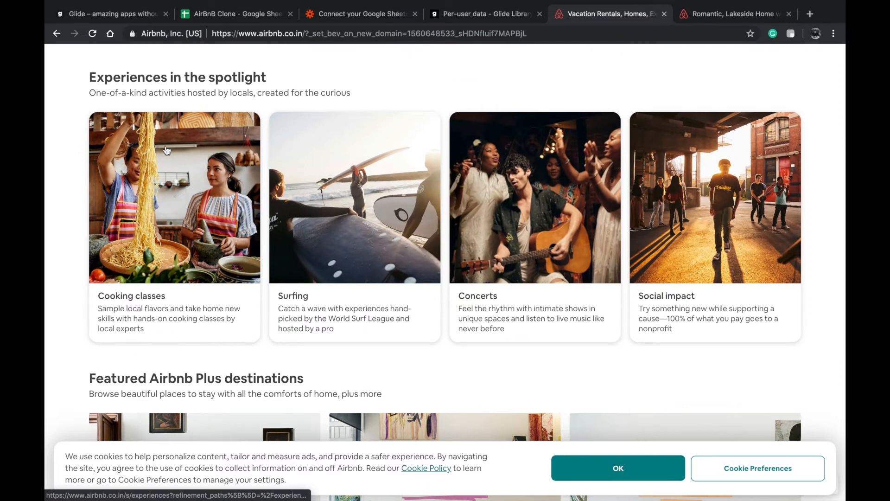
Step: View the Glide app dashboard, then switch to Google Sheets and check the AirBnB Clone spreadsheet's title and empty cells
left_click(119, 14)
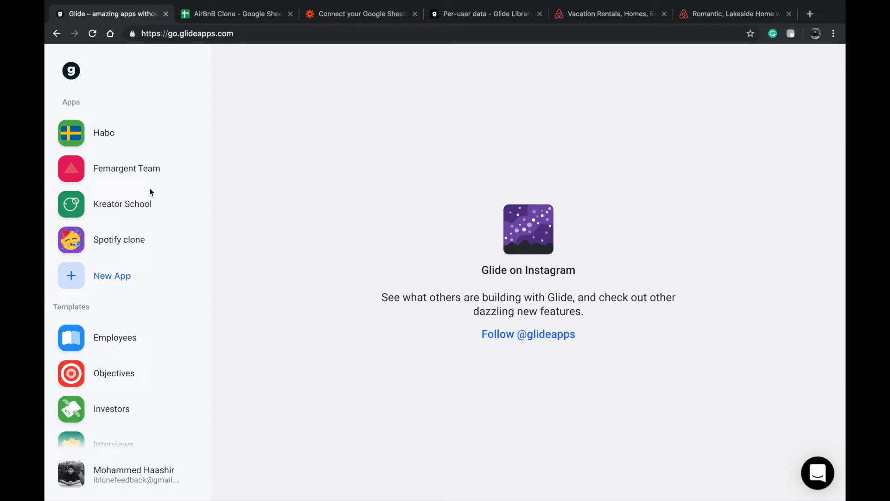
left_click(253, 15)
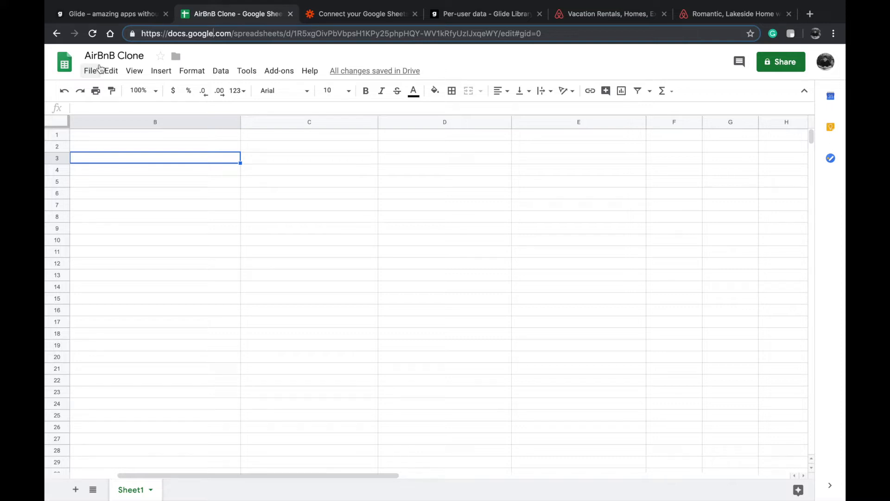
left_click(104, 52)
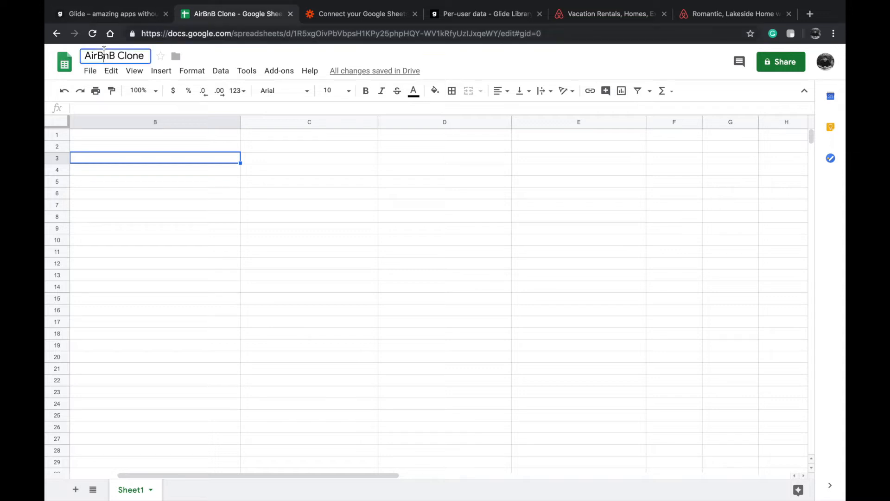
left_click(125, 134)
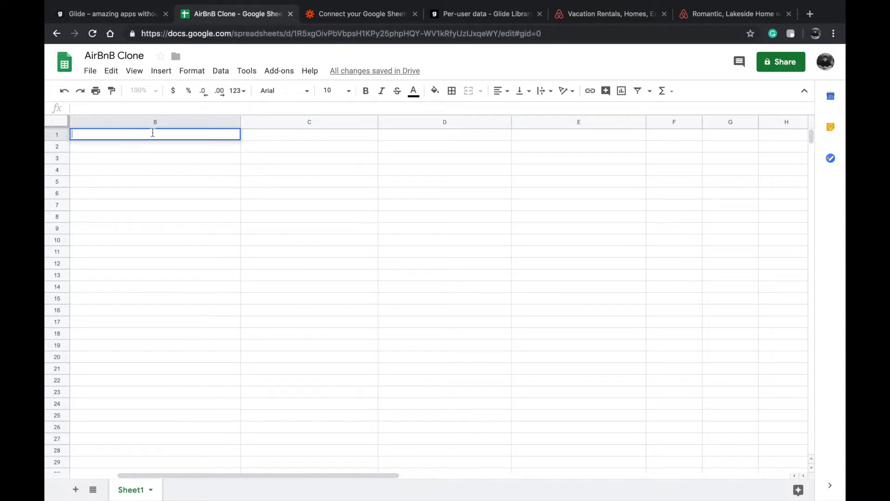
left_click(162, 206)
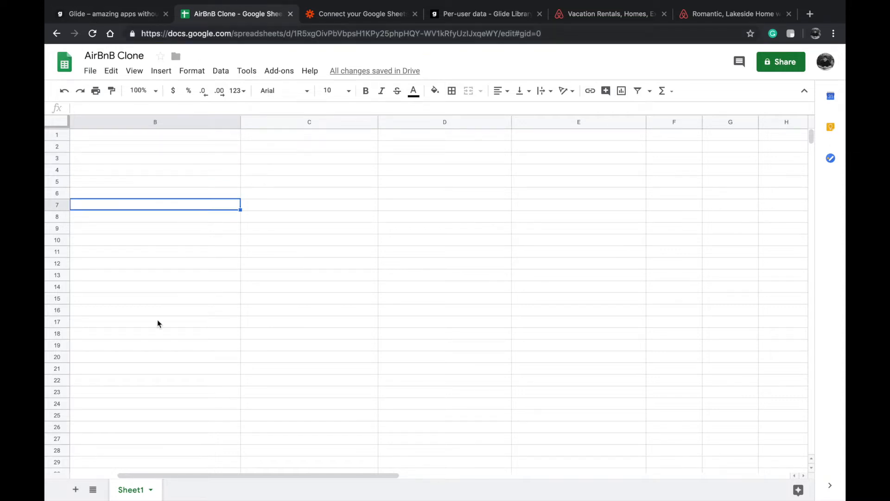
Step: Switch to Glide and start a new app to bring up the spreadsheet file selection
left_click(132, 15)
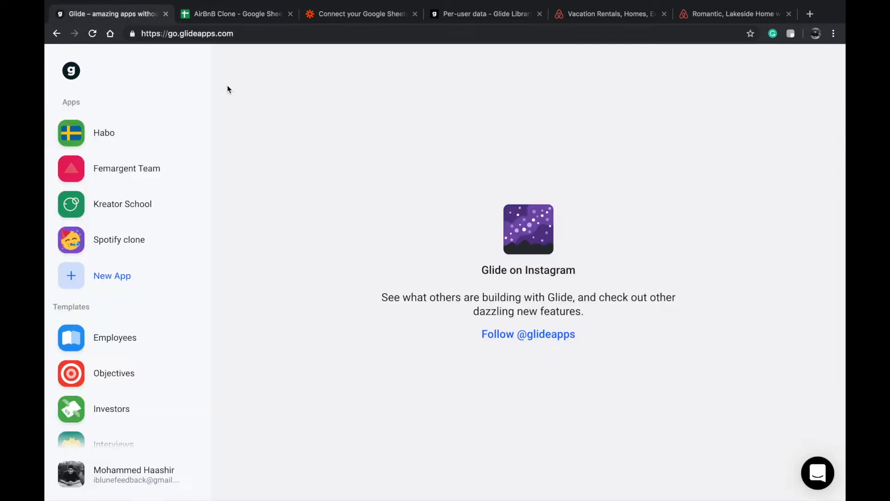
left_click(110, 276)
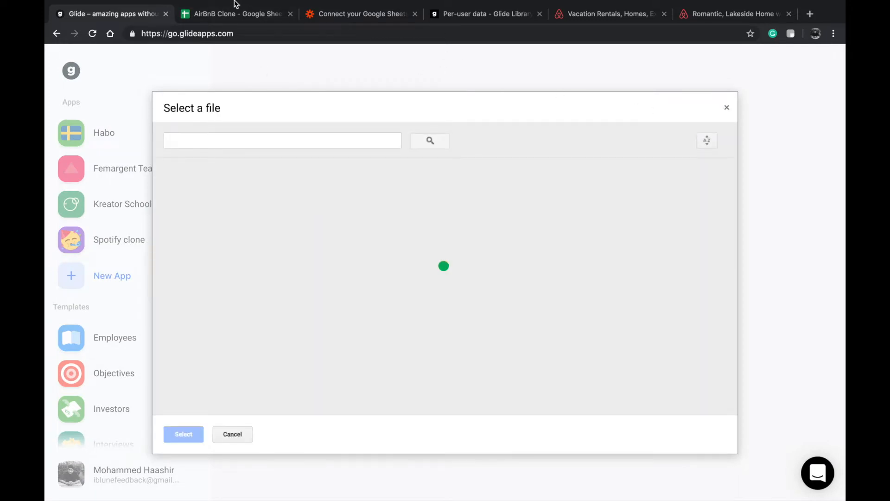
Step: Go back to the AirBnB Clone spreadsheet in Google Sheets and open the name of Sheet1 for editing
left_click(237, 10)
left_click(183, 151)
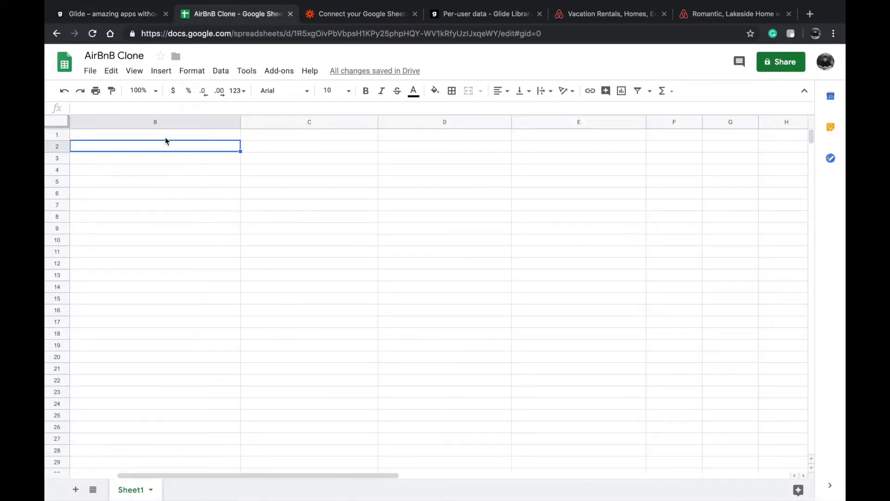
left_click(251, 319)
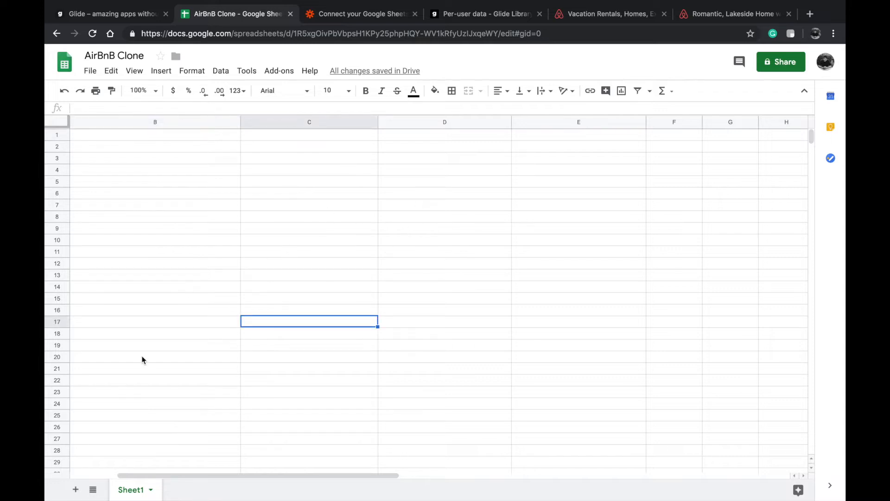
double_click(132, 492)
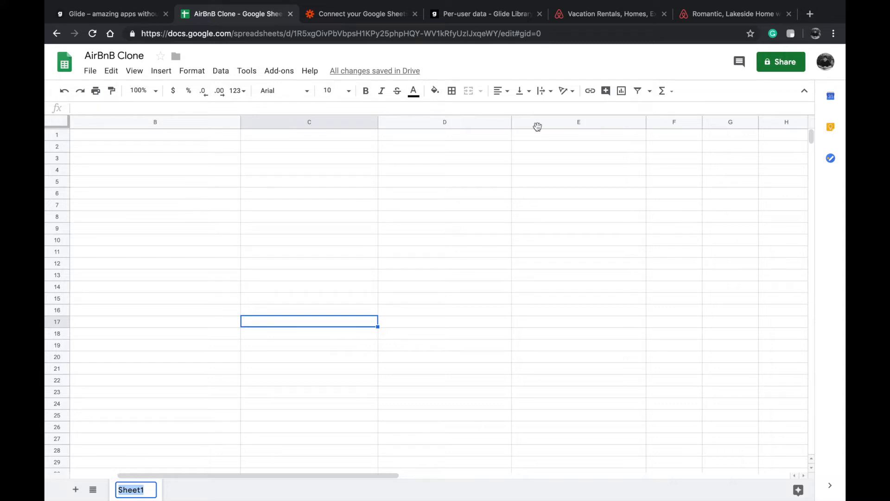
Step: Switch to the Airbnb homepage and examine how the Places to stay around the world listings are presented
left_click(586, 13)
scroll(543, 176, "up", 15)
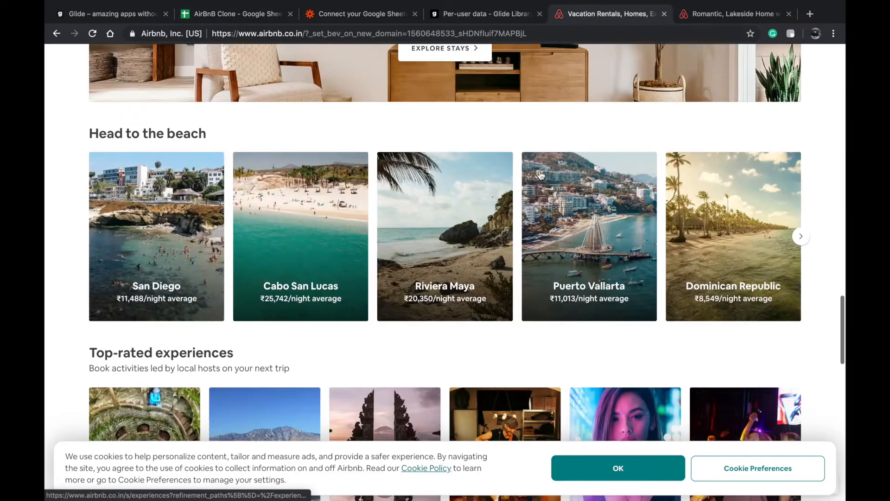
scroll(591, 141, "down", 15)
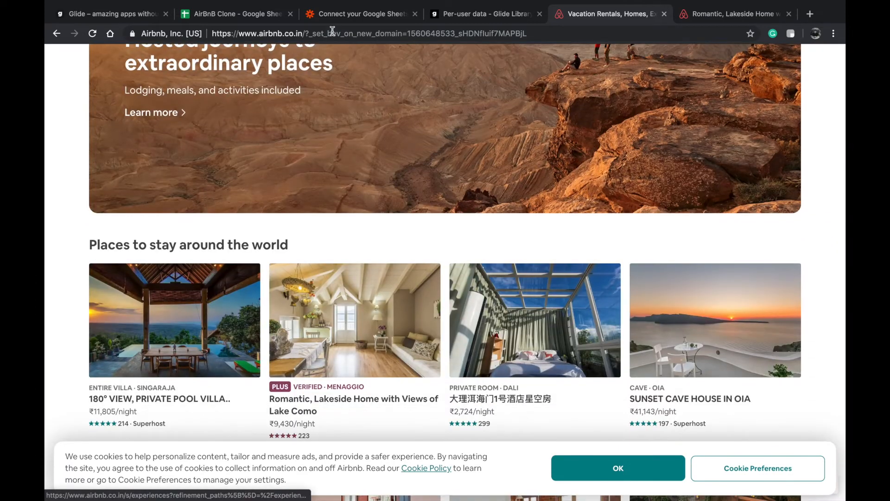
scroll(302, 197, "down", 10)
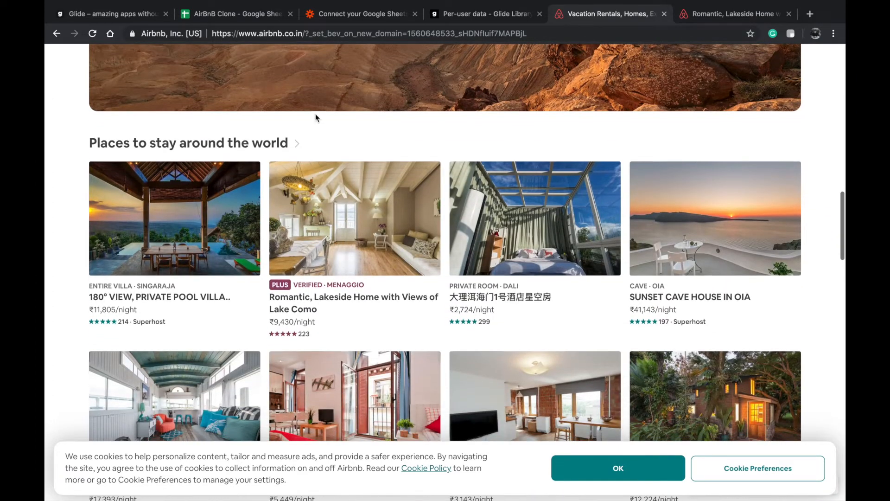
scroll(260, 127, "down", 3)
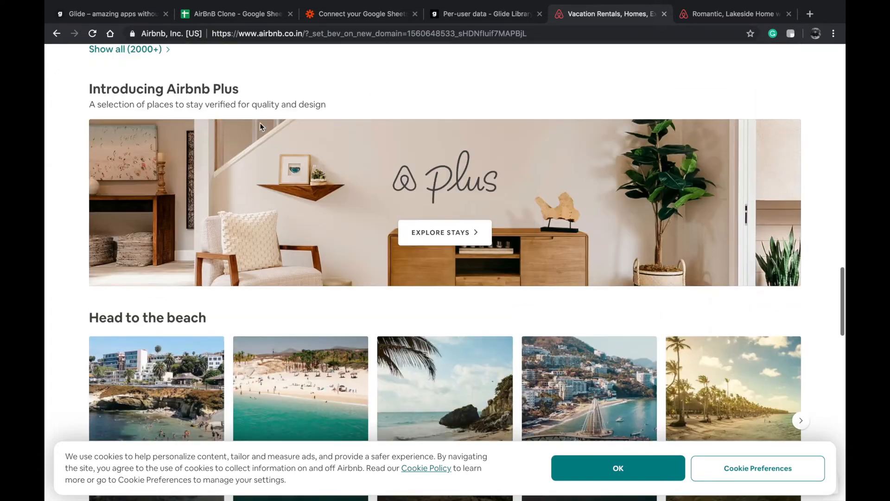
scroll(260, 127, "up", 5)
scroll(259, 153, "up", 3)
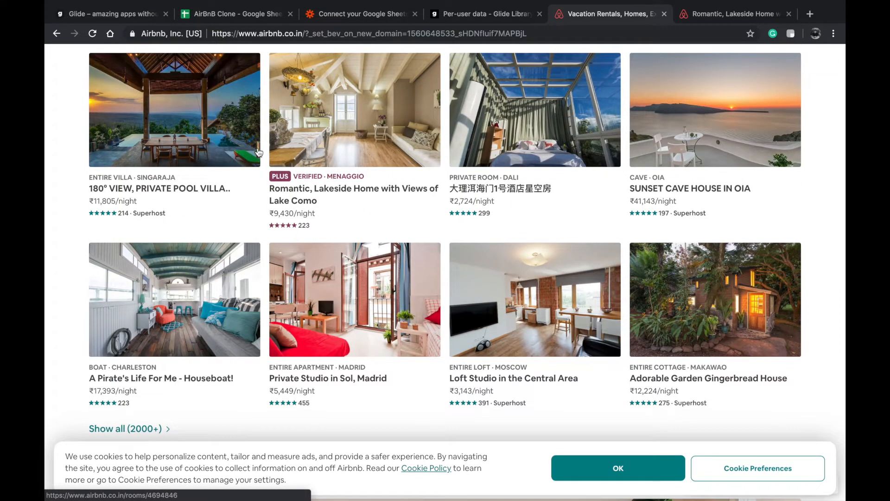
Step: View the Google Sheets + Gmail integrations page on Zapier, then return to cell A1 of the AirBnB Clone spreadsheet
left_click(218, 15)
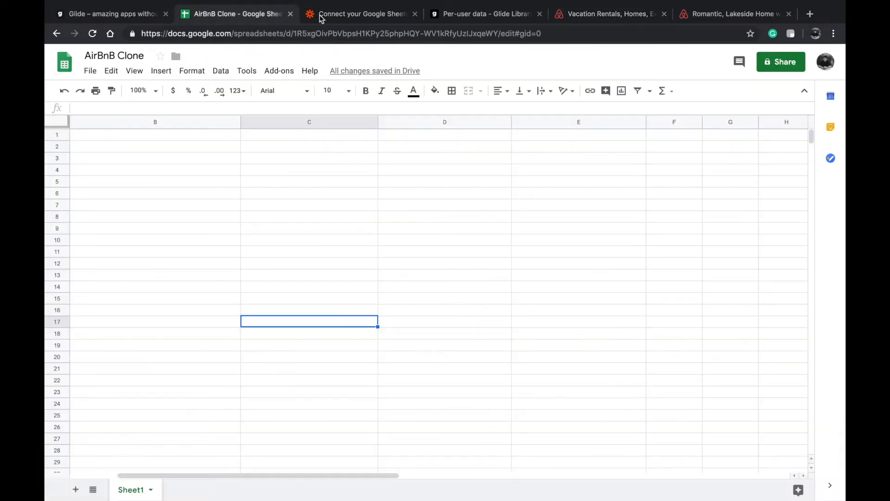
left_click(348, 15)
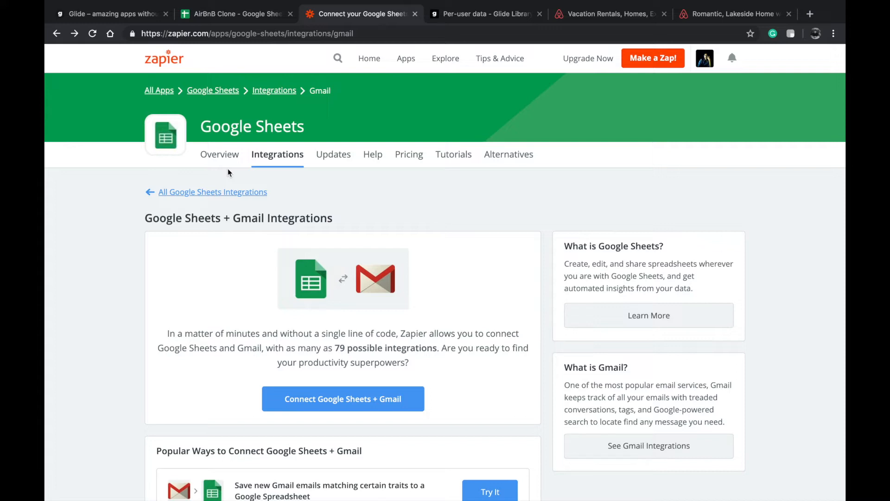
left_click(234, 14)
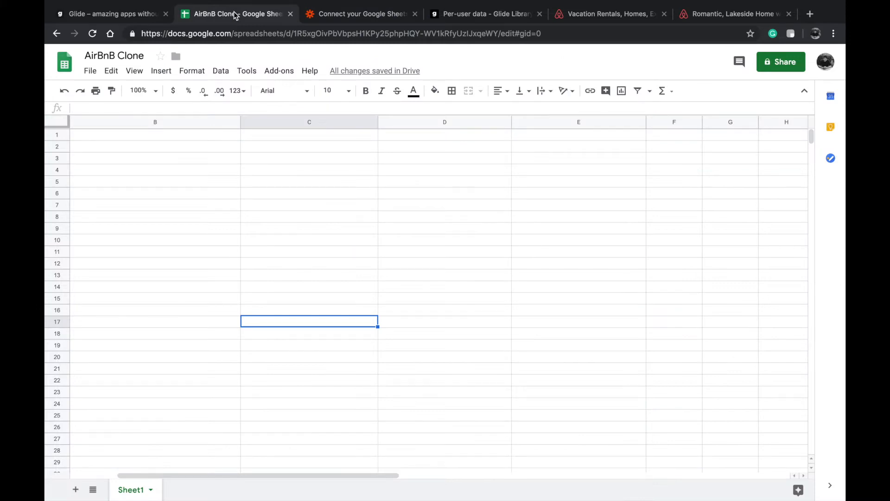
left_click(140, 134)
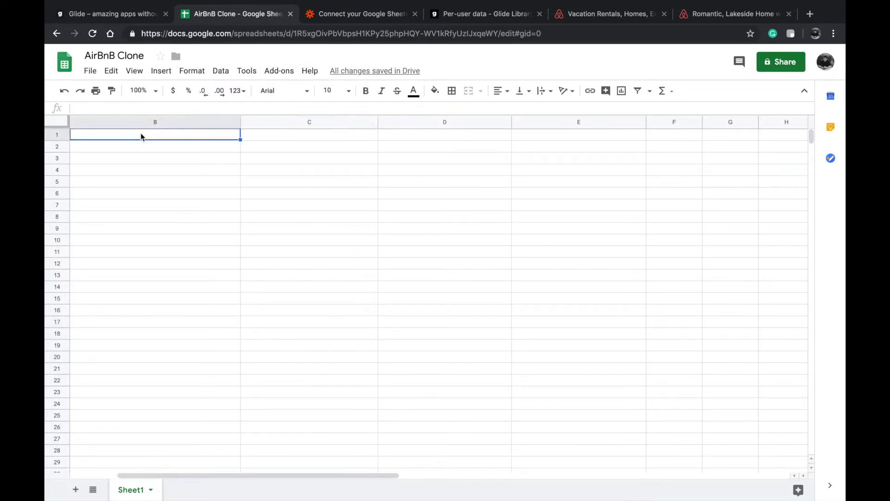
scroll(140, 133, "left", 2)
left_click(141, 134)
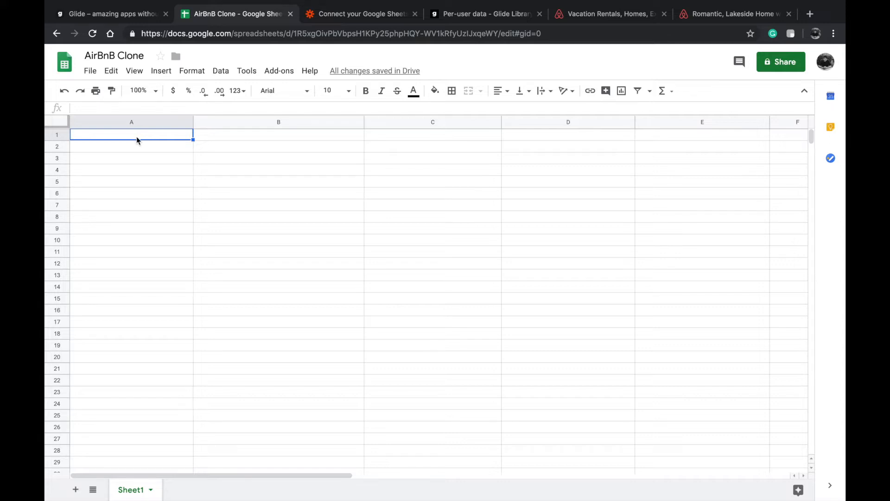
Step: Rename Sheet1 as Home
double_click(136, 493)
type("Home")
key("Return")
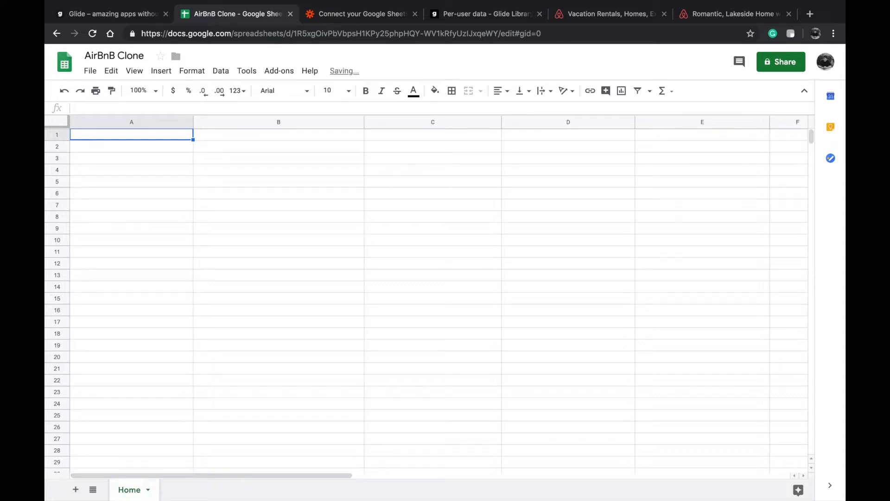
Step: Rename the spreadsheet's only sheet as Places
left_click(147, 492)
double_click(133, 491)
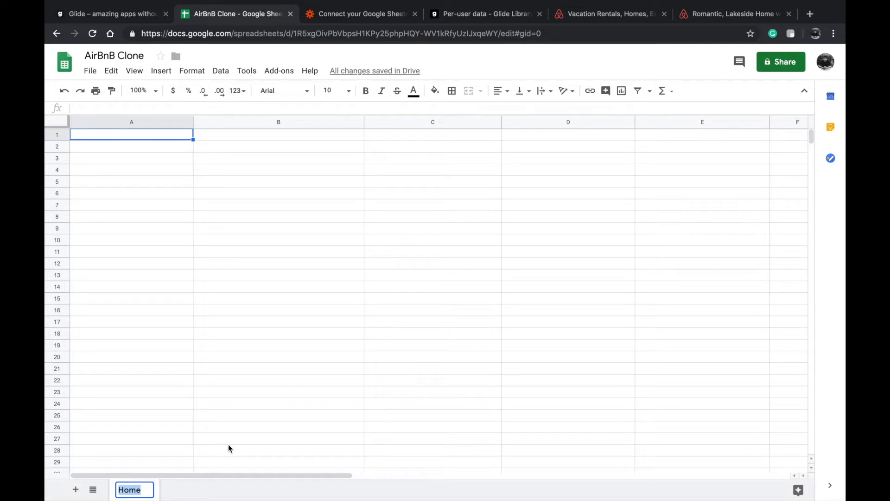
type("Places")
key("Return")
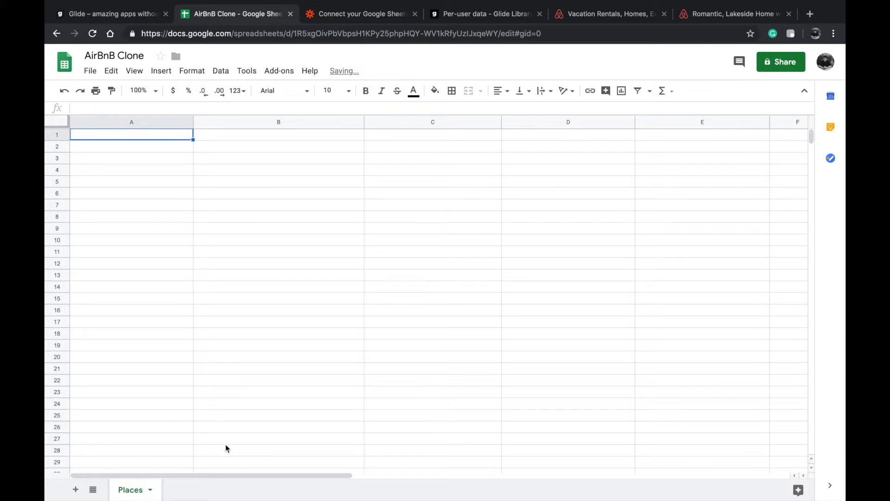
Step: Add a second sheet to the spreadsheet and name it Experiences
left_click(75, 489)
double_click(196, 490)
type("Experiences")
key("Return")
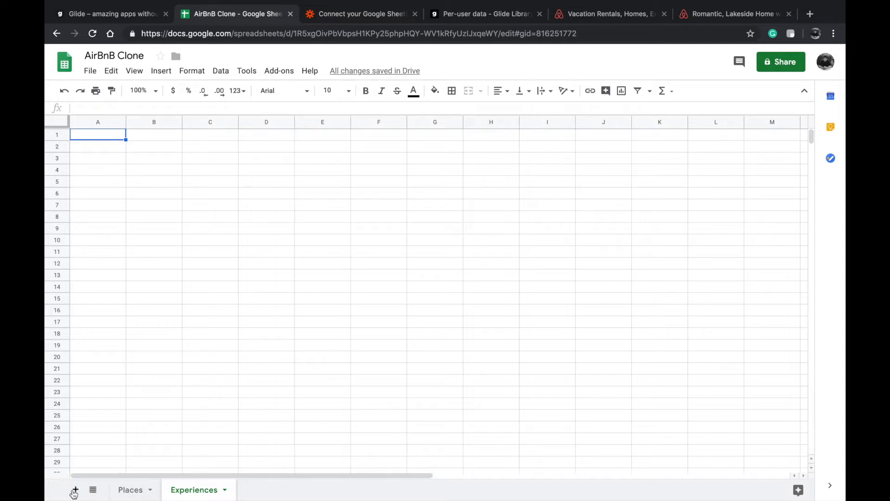
Step: Add a third sheet to the spreadsheet and name it Orders
left_click(77, 490)
double_click(267, 489)
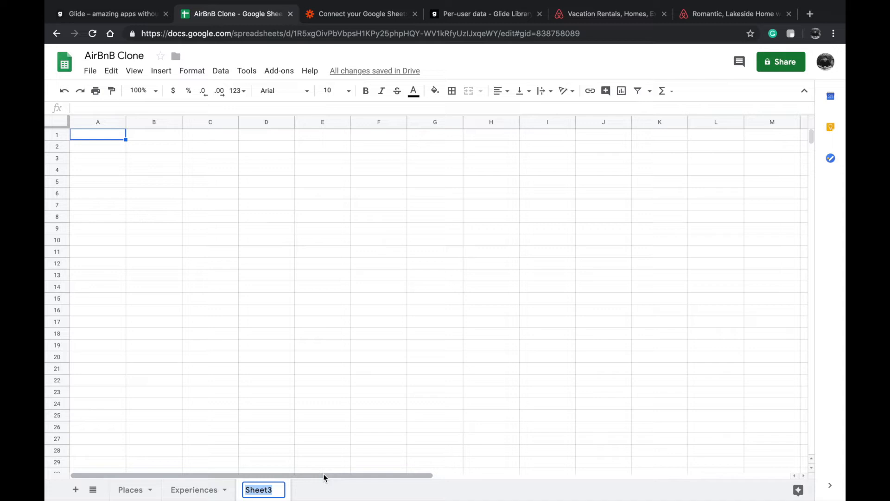
type("Orders")
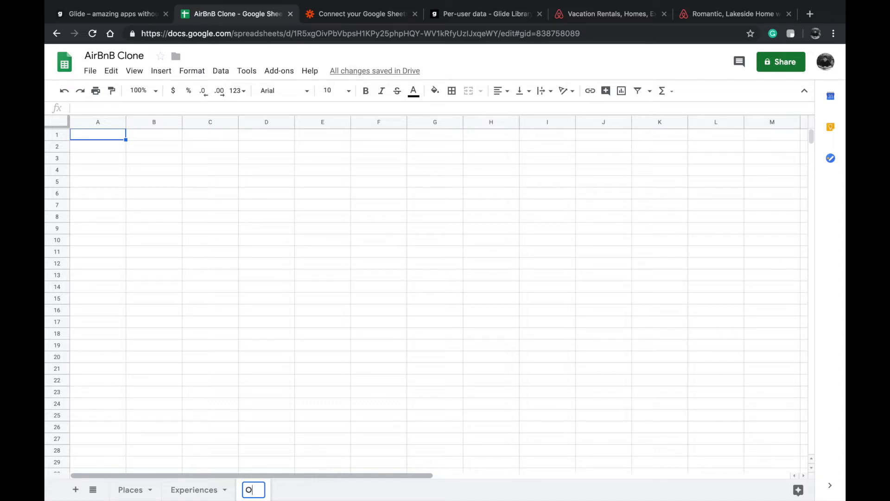
key("Return")
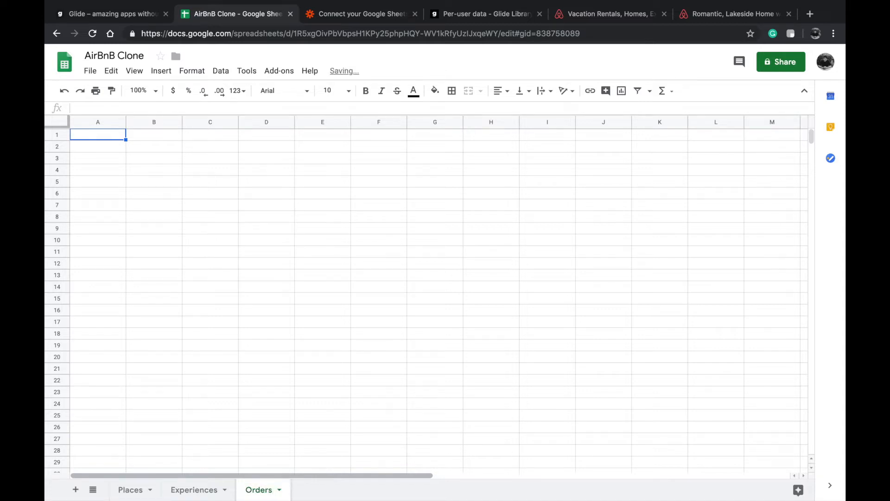
double_click(258, 490)
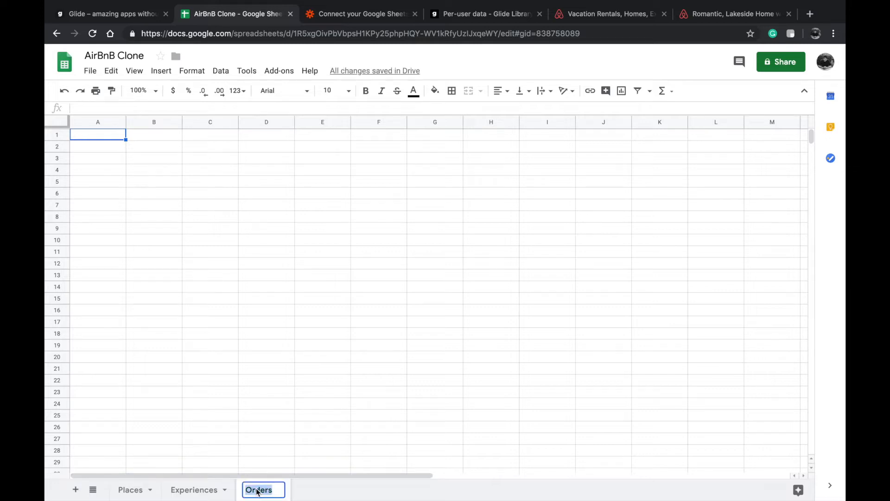
left_click(302, 470)
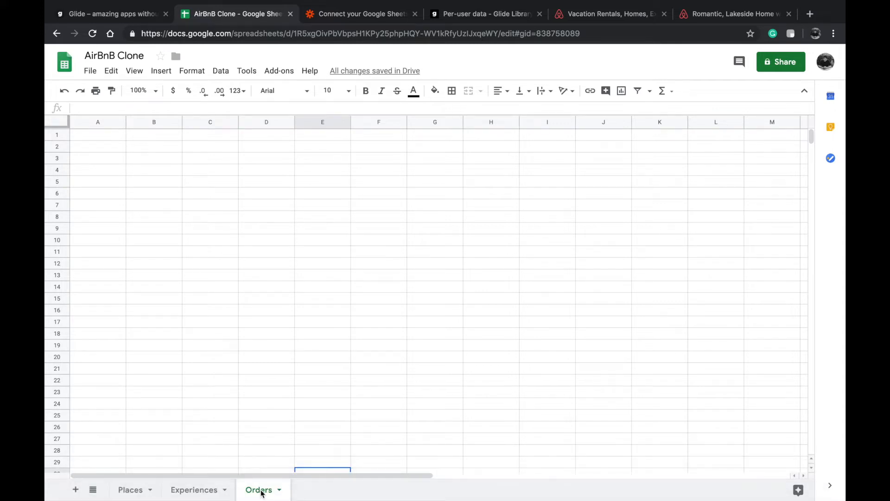
Step: Return to the Places sheet and enter the header "Title of the Place" in cell A1
left_click(121, 490)
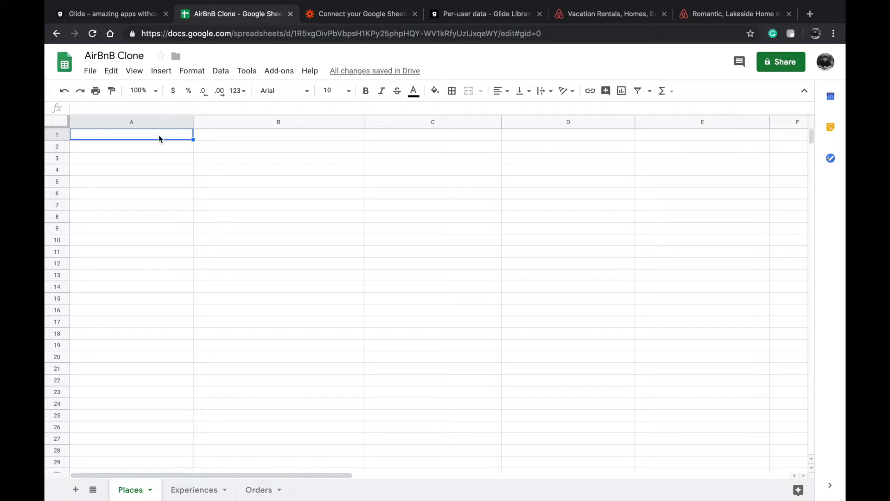
double_click(144, 133)
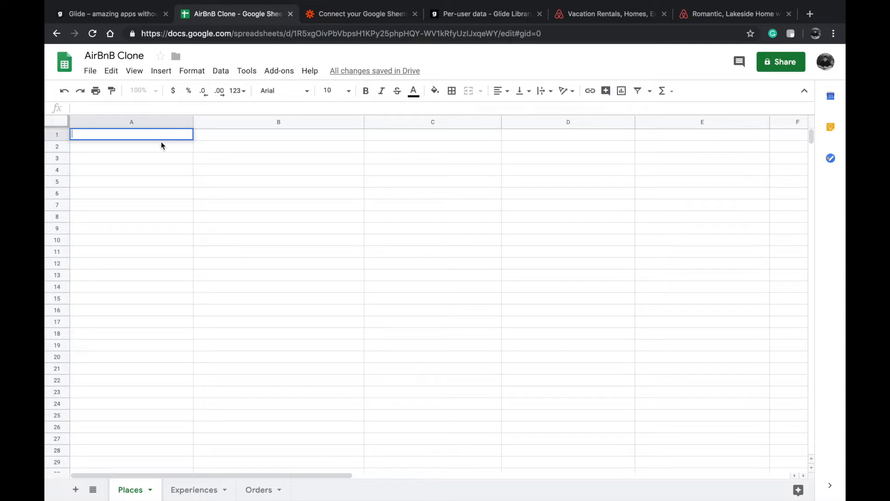
type("N")
key("BackSpace")
type("Title of the Place")
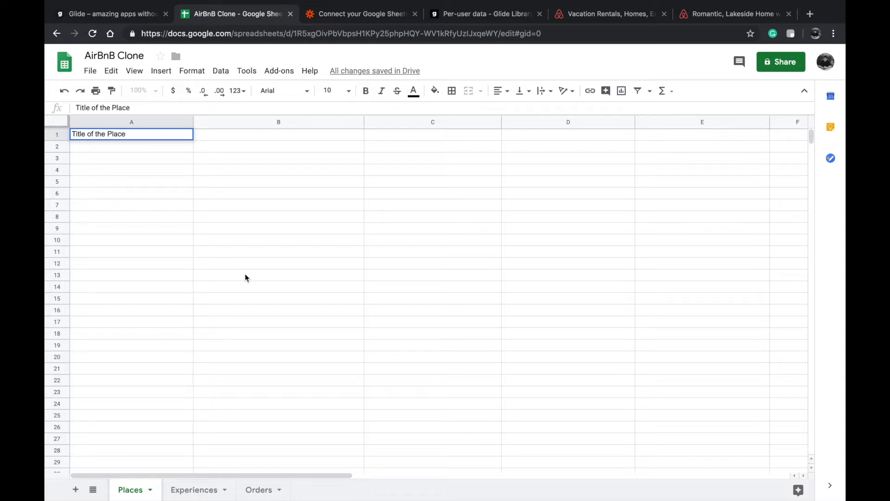
left_click(245, 275)
Step: Enter the headers "Address" in cell B1 and "Description" in cell C1 of the Places sheet
left_click(248, 133)
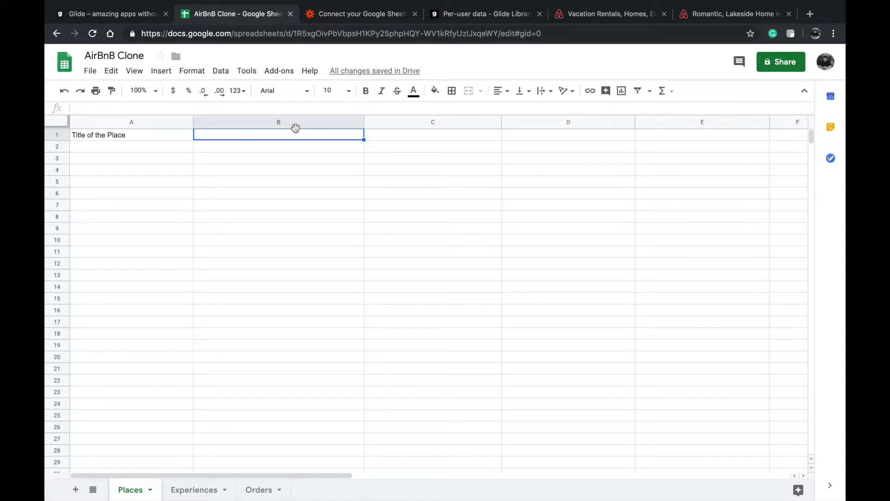
double_click(260, 138)
type("Address")
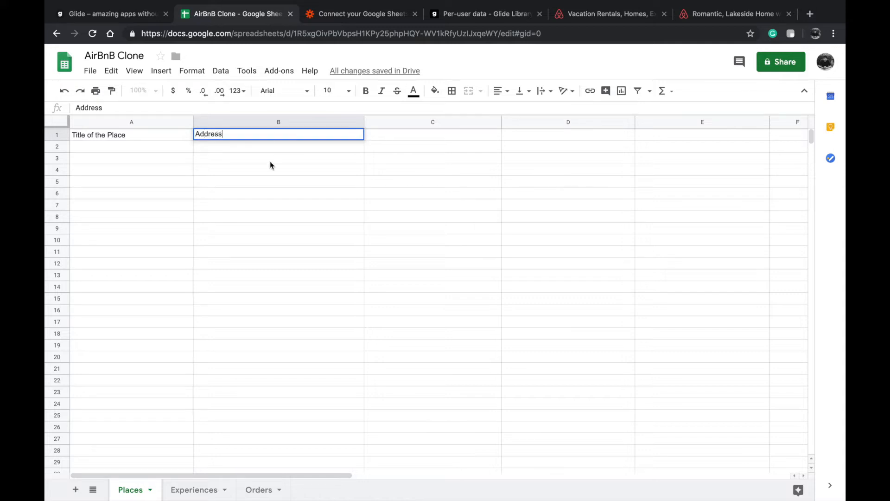
key("Return")
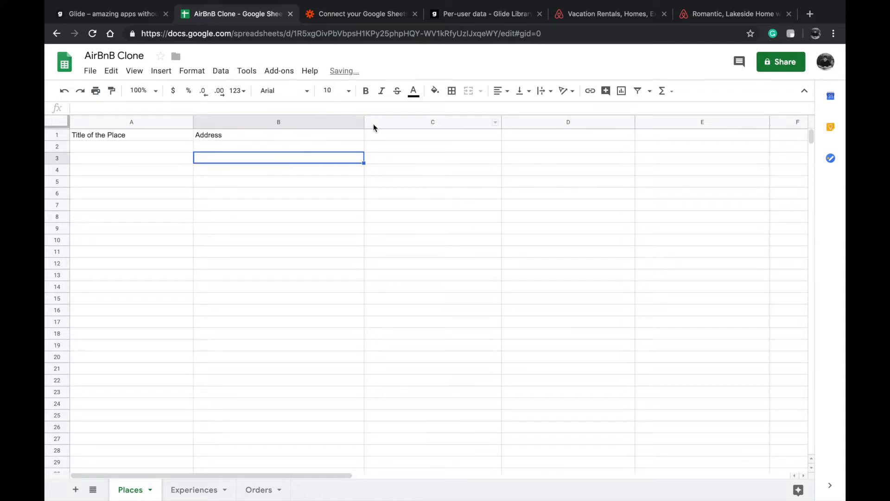
double_click(399, 135)
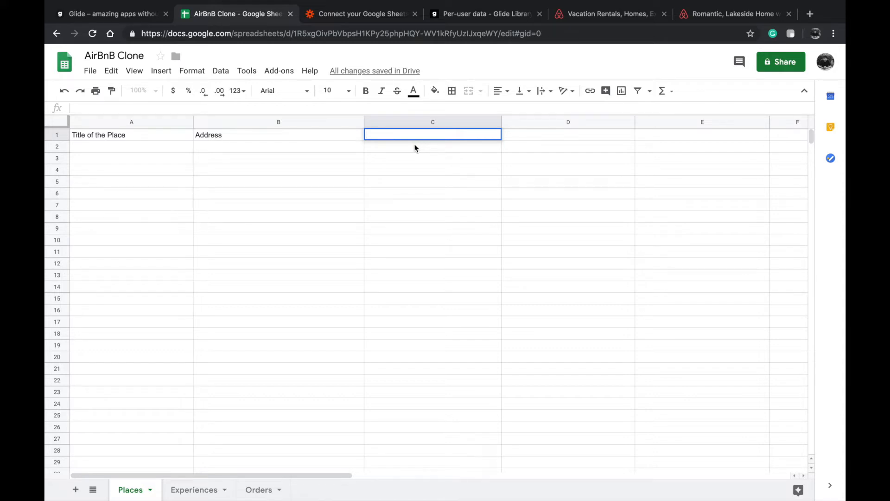
type("Description")
Step: Enter the header "Type of Room" in cell D1 of the Places sheet
left_click(530, 135)
type("N")
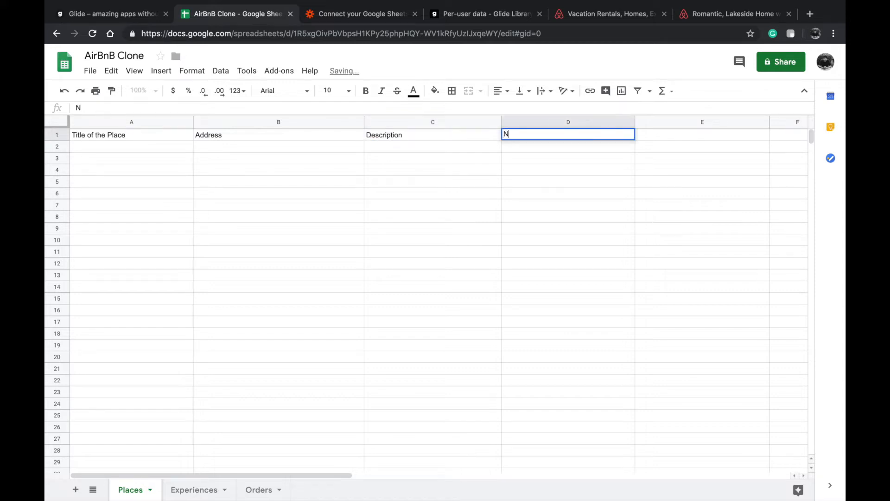
type("umber")
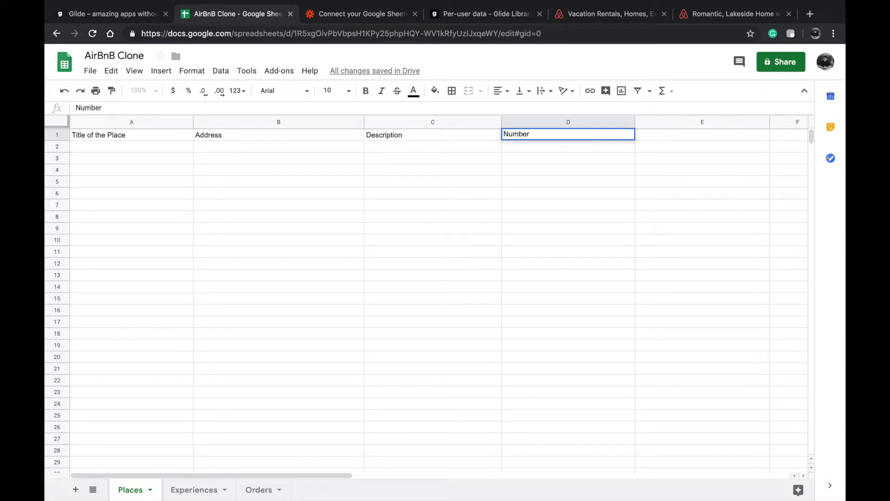
key("BackSpace")
key("BackSpace")
key("BackSpace")
key("BackSpace")
key("BackSpace")
key("BackSpace")
type("Type of Room")
left_click(558, 163)
Step: Change the header in cell D1 to "Type of Accommodation"
double_click(583, 136)
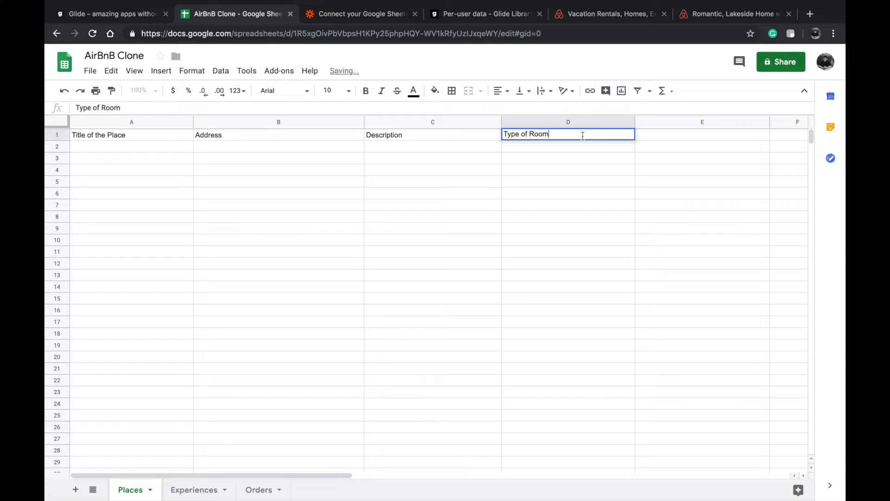
type("A")
key("BackSpace")
key("BackSpace")
key("BackSpace")
key("BackSpace")
key("BackSpace")
type("Accommodation")
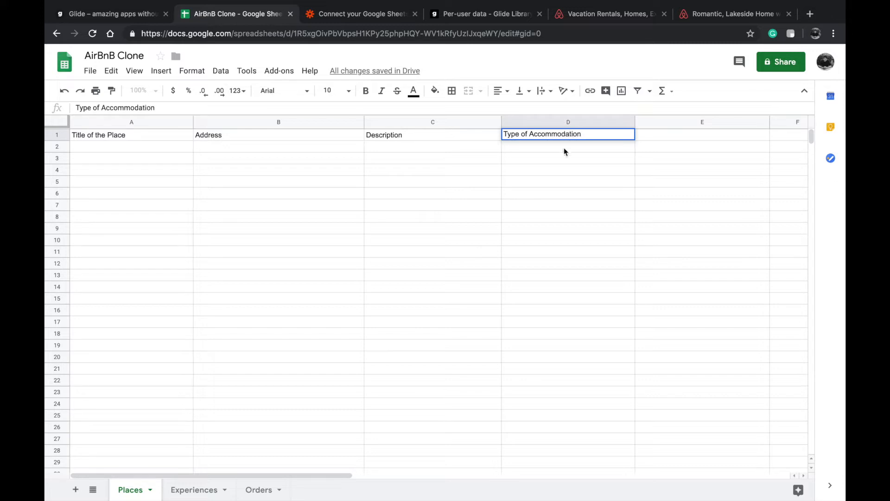
Step: Open the empty header cell E1 of the Places sheet for editing
double_click(665, 133)
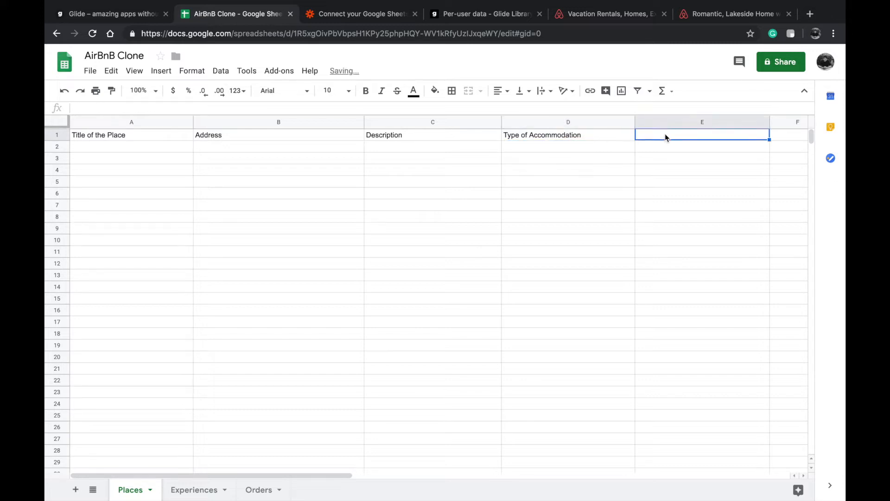
left_click(669, 151)
scroll(669, 151, "right", 4)
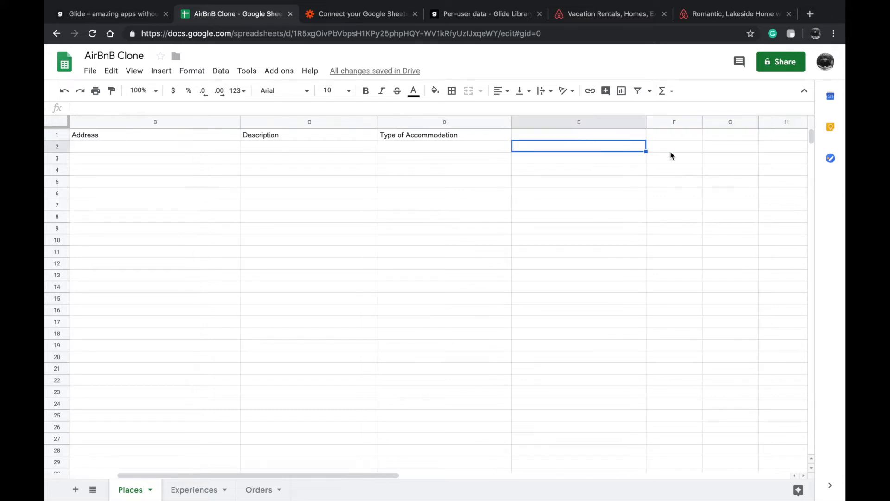
double_click(450, 134)
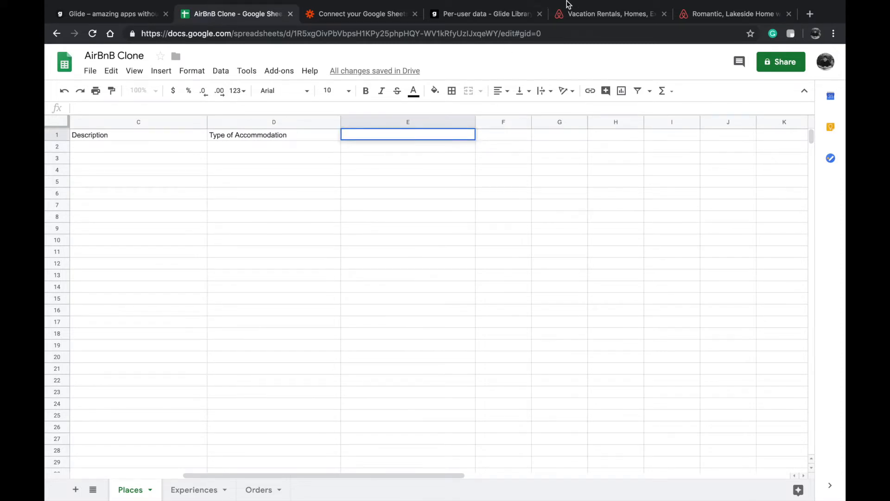
Step: Switch to Airbnb, examine the Romantic, Lakeside Home listing's accommodation details, and return to the AirBnB Clone spreadsheet
left_click(576, 14)
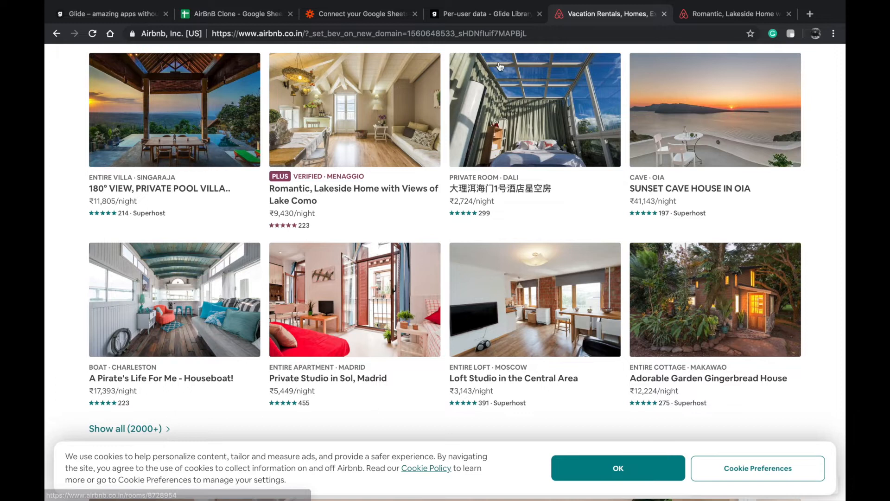
left_click(723, 14)
scroll(627, 195, "down", 10)
scroll(627, 196, "up", 11)
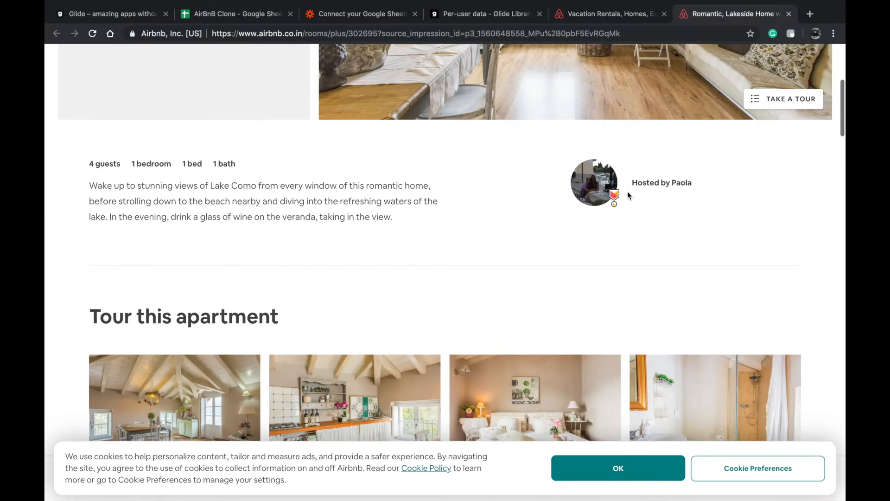
left_click(356, 13)
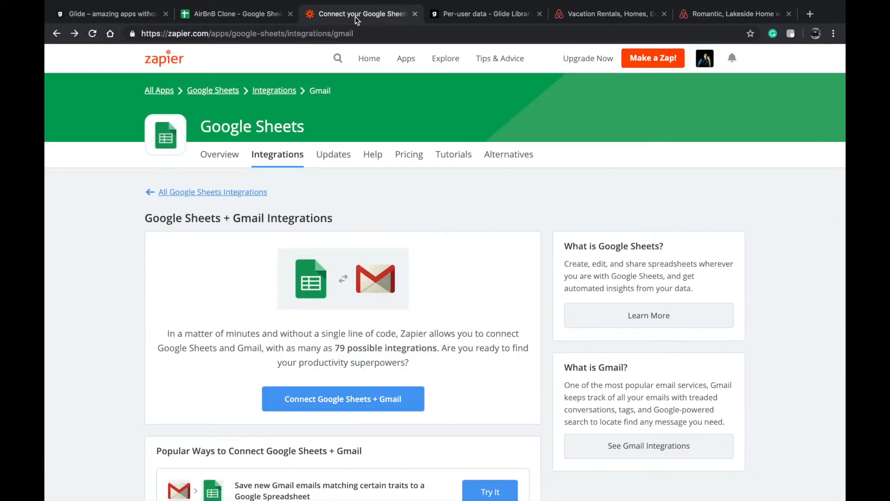
left_click(250, 11)
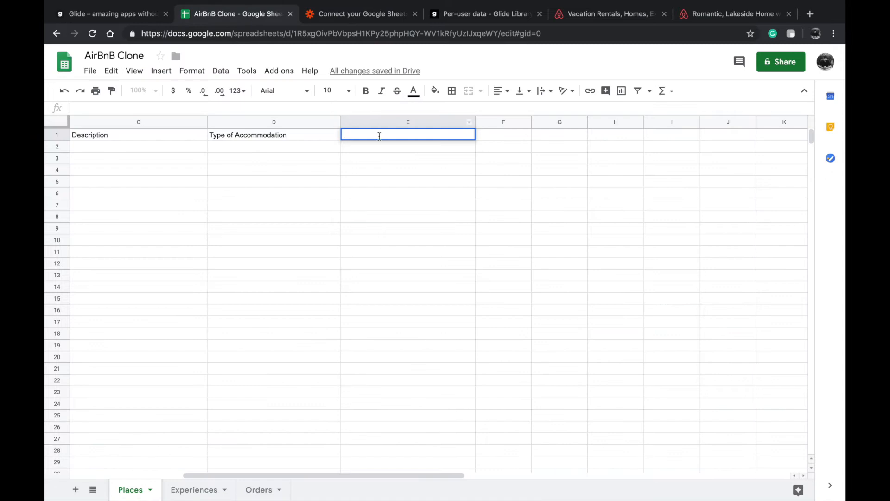
Step: Enter the headers "Bathroom" in cell E1 and "Number of rooms" in cell F1, widening column F to fit its header
type("Bathroom")
left_click(505, 137)
type("Numb")
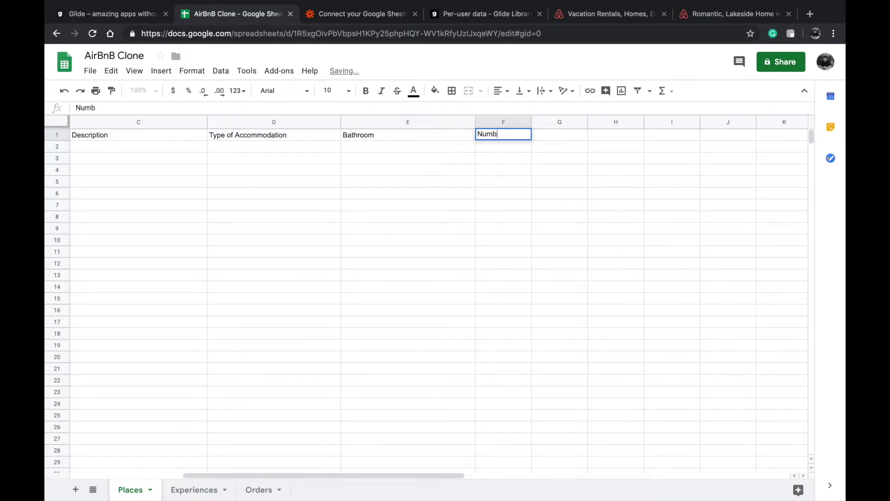
type("er of rooms")
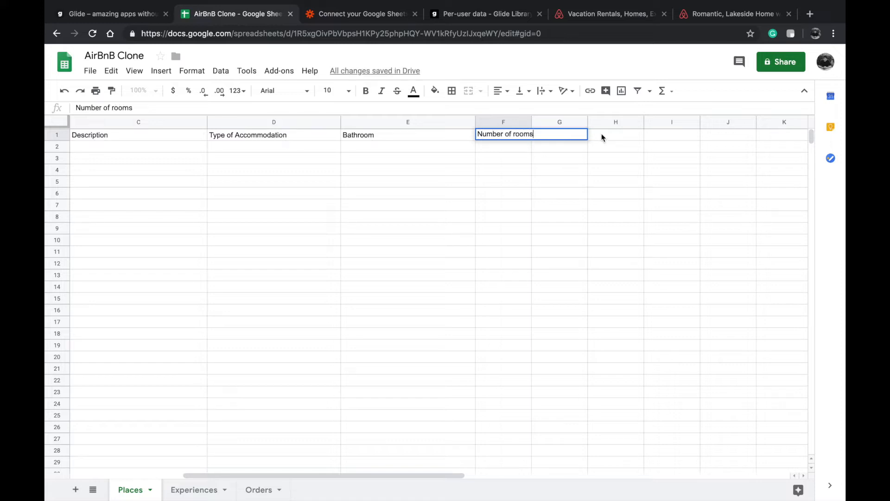
left_click(603, 136)
left_click_drag(531, 122, 556, 121)
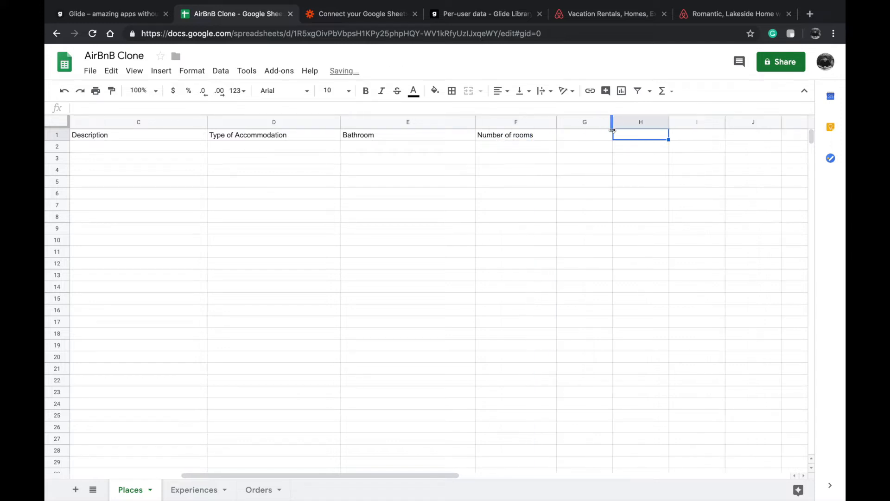
Step: Switch to Airbnb, look through the Romantic, Lakeside Home listing down to its amenities, and return to the AirBnB Clone spreadsheet
left_click(706, 21)
scroll(628, 217, "down", 1)
scroll(629, 217, "down", 15)
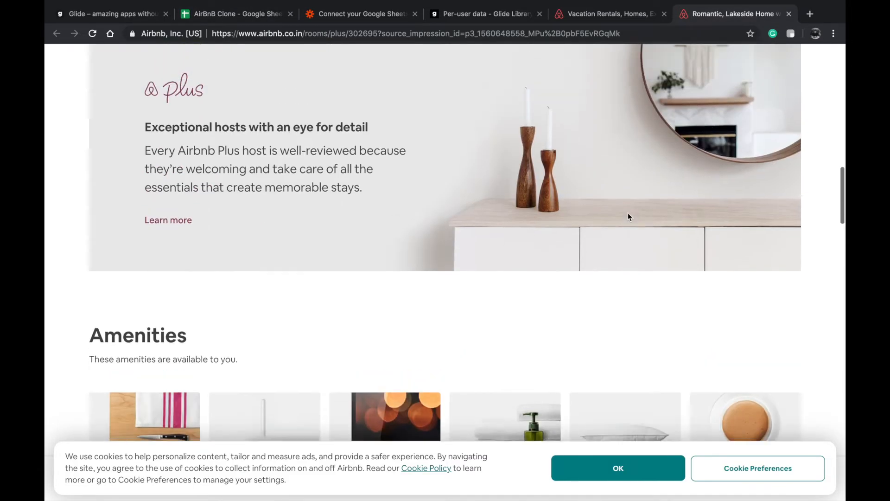
scroll(627, 216, "up", 1)
left_click(225, 14)
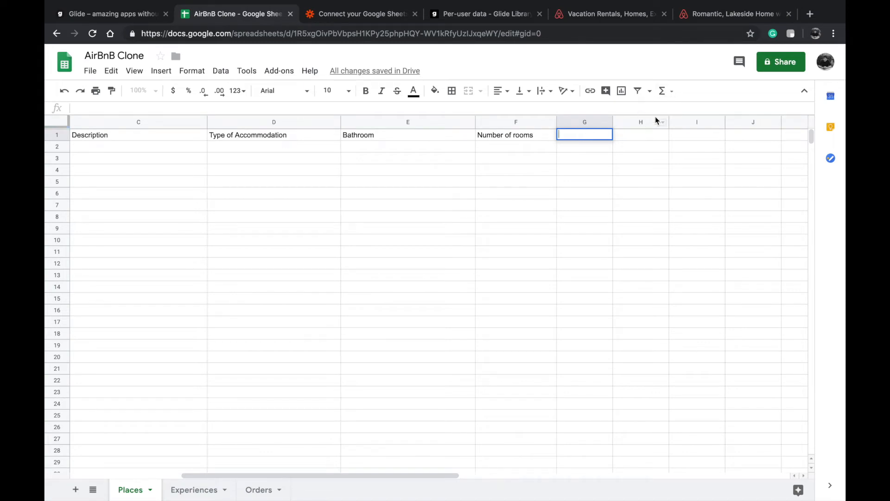
Step: Enter the header "Email" in cell G1 of the Places sheet and widen column G
type("Email")
left_click(629, 132)
left_click(607, 123)
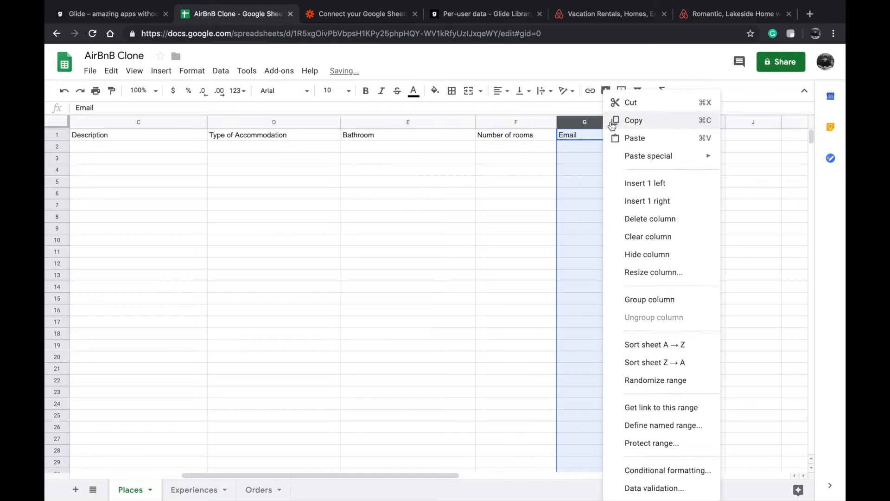
left_click(585, 137)
left_click(614, 119)
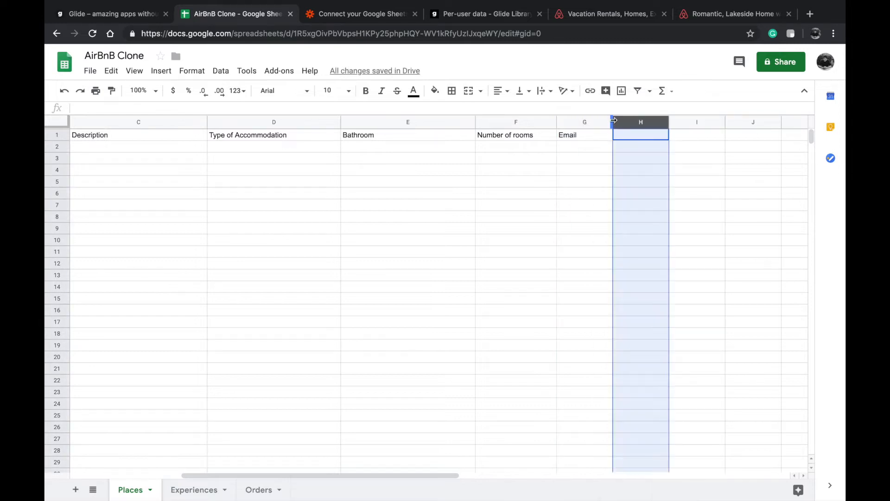
left_click_drag(612, 121, 642, 121)
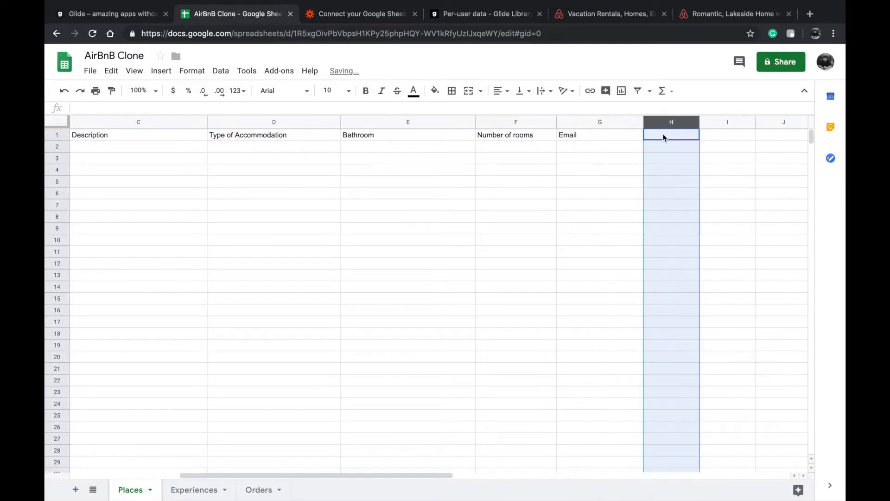
Step: Enter the header "Host Name" in cell H1 of the Places sheet
double_click(667, 133)
left_click(610, 134)
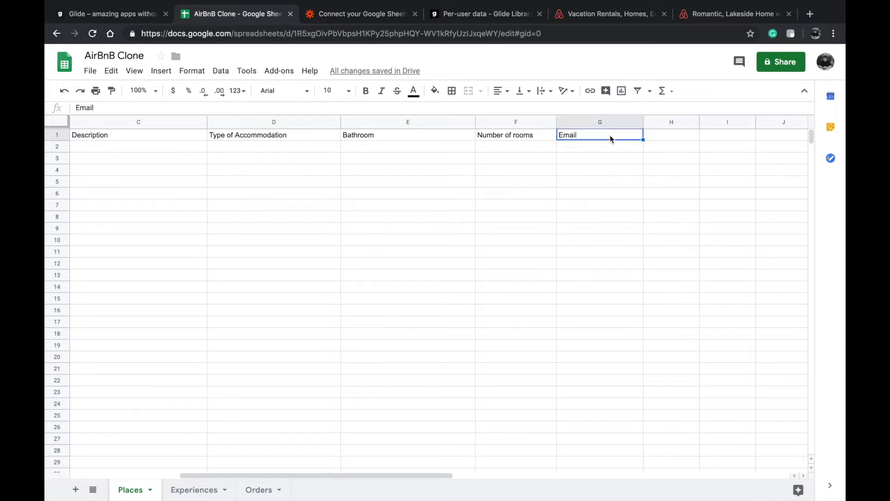
double_click(661, 133)
type("N")
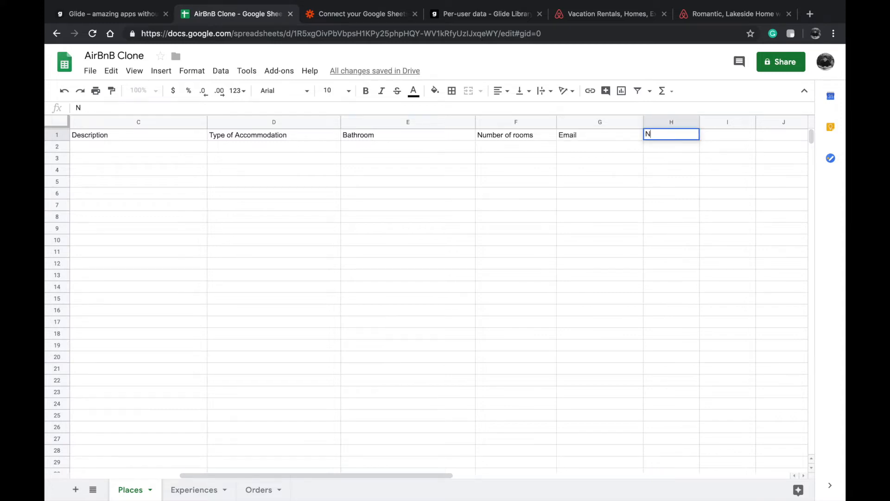
type("ame of the")
key("ctrl+a")
type("Hon")
type("t Name")
Step: Change the header in cell G1 to "Host Email"
double_click(603, 136)
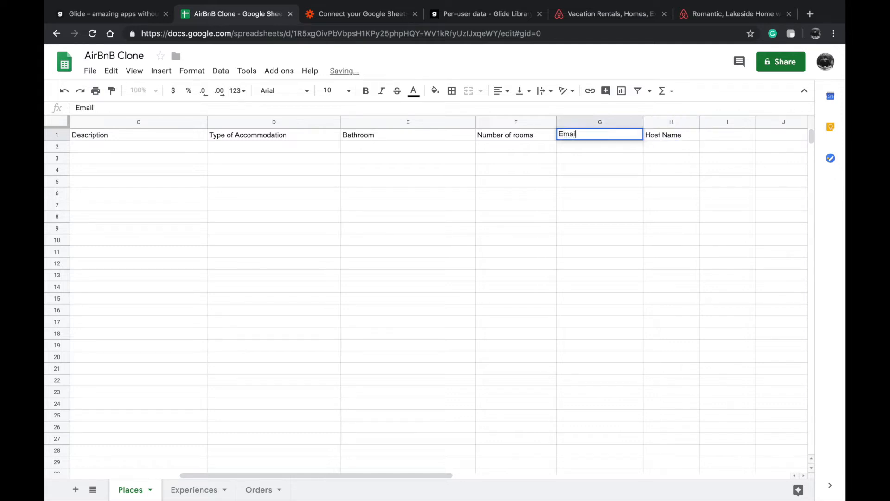
type("Host")
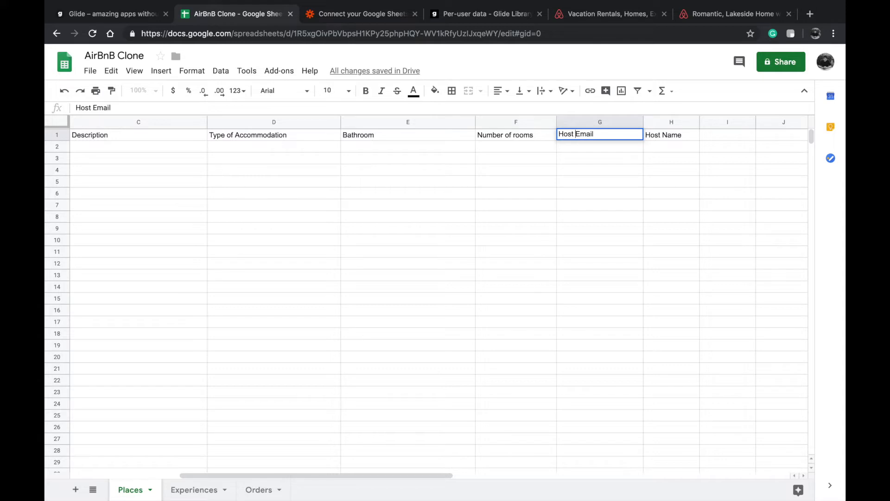
left_click(599, 158)
Step: Make the headers in cells A1 through H1 bold, and apply bold formatting to the empty cell I1
scroll(600, 158, "left", 5)
scroll(531, 157, "right", 2)
scroll(510, 158, "left", 2)
left_click(152, 136)
scroll(152, 136, "right", 5)
scroll(282, 116, "right", 1)
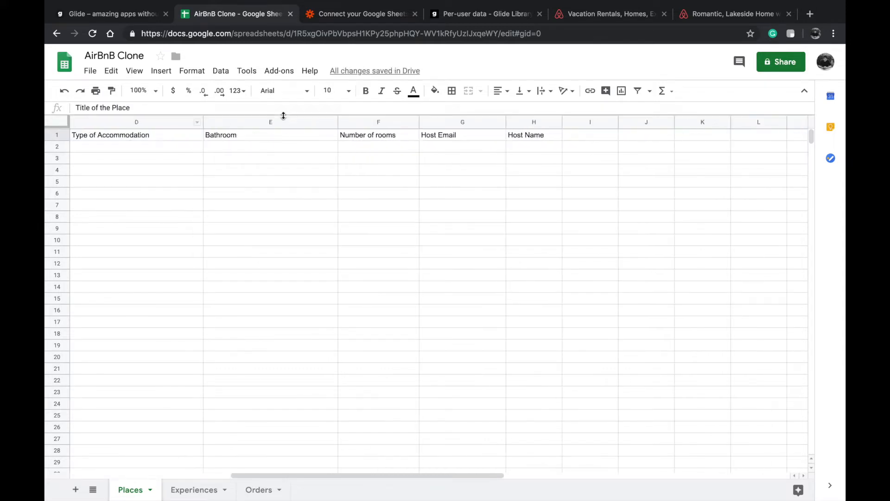
left_click(531, 135, "shift")
key("ctrl+b")
left_click(599, 137)
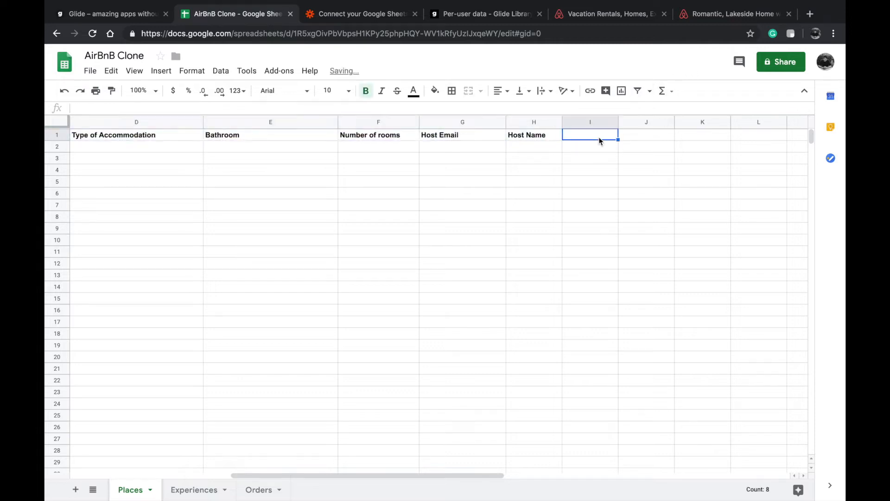
key("ctrl+b")
scroll(472, 137, "left", 3)
scroll(472, 139, "right", 2)
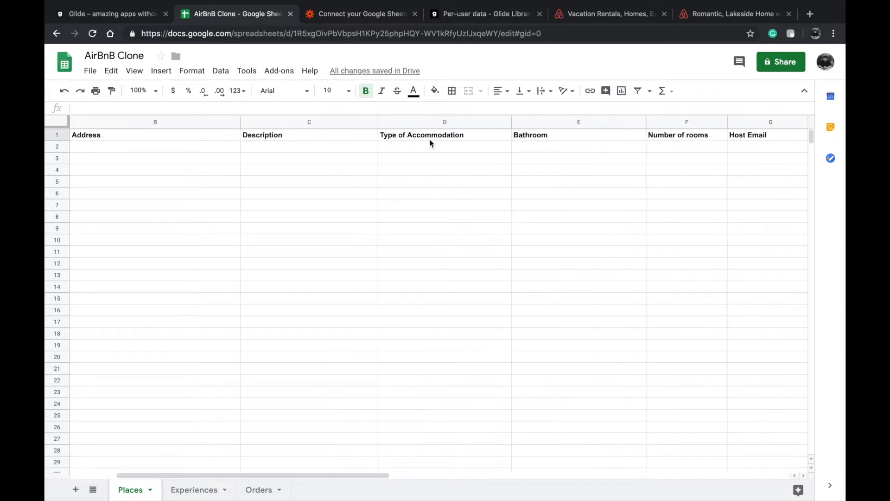
double_click(610, 141)
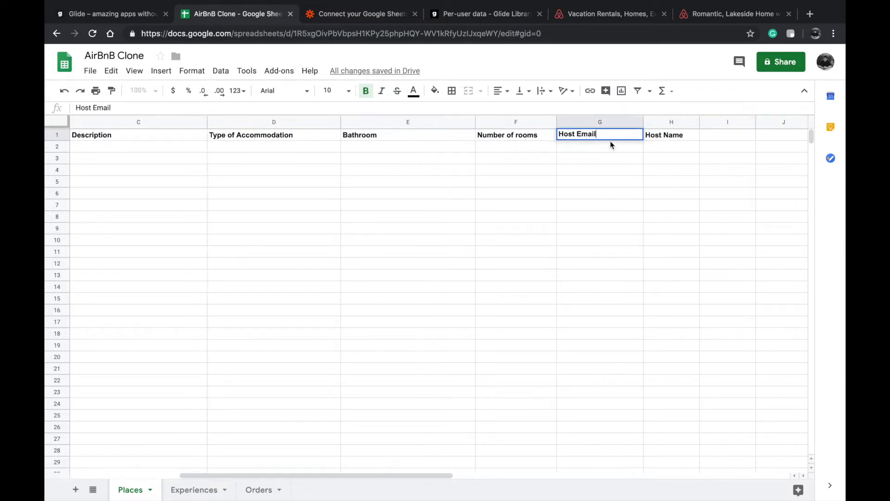
left_click_drag(616, 134, 542, 120)
left_click(577, 159)
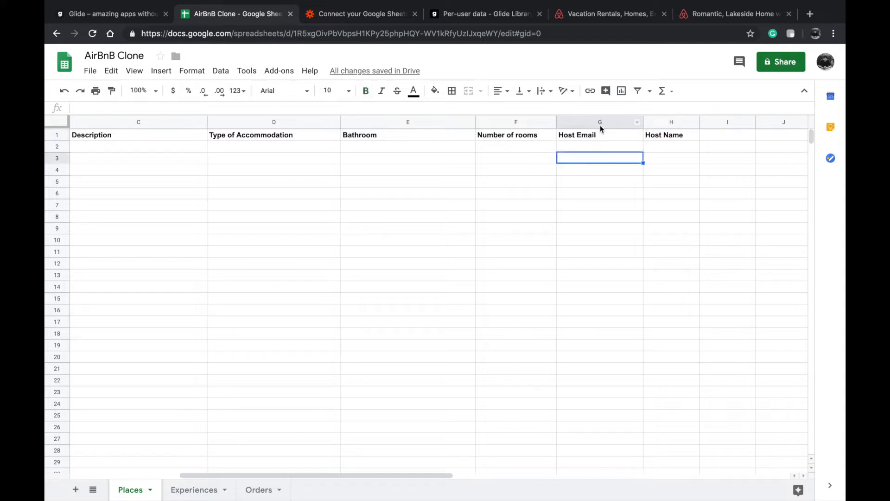
left_click(597, 138)
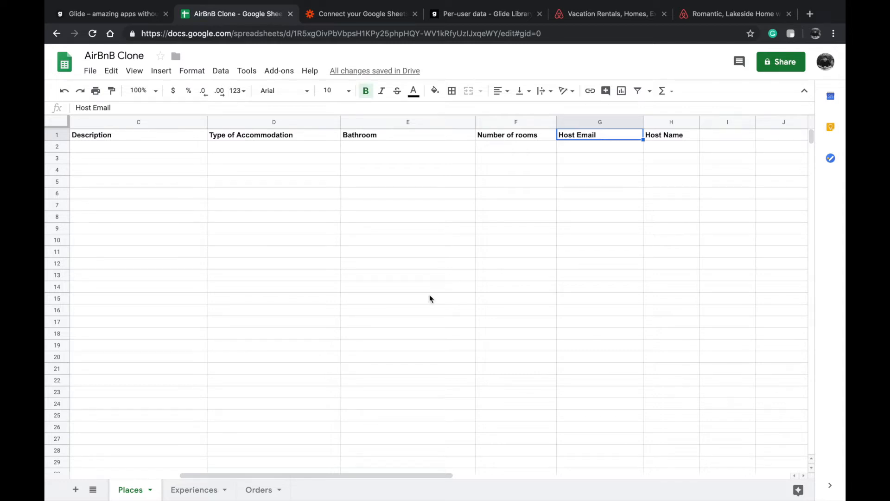
Step: Check how places are presented on the Airbnb home page and enter the header "Image" in cell I1 of the Places sheet
double_click(709, 138)
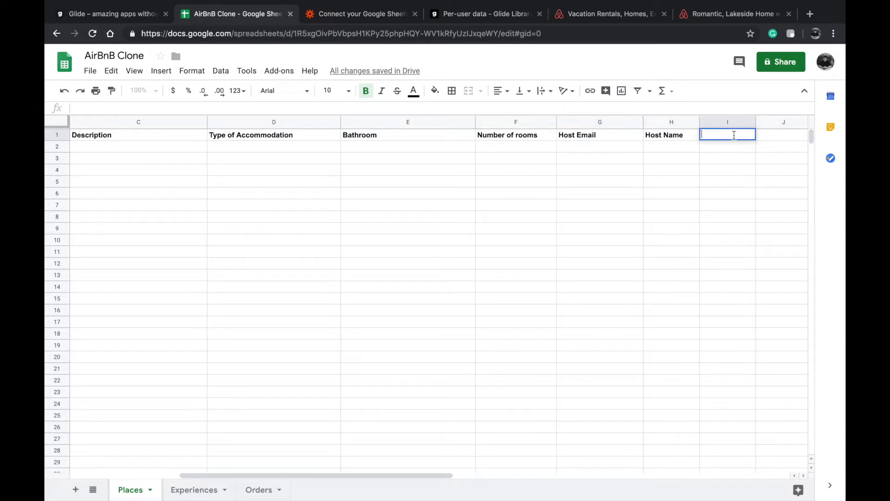
left_click(622, 13)
scroll(606, 74, "down", 5)
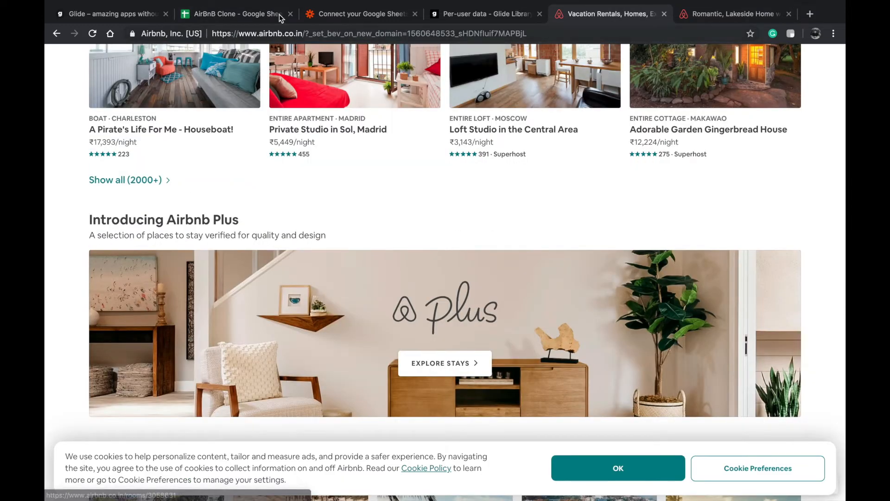
left_click(260, 14)
type("IU")
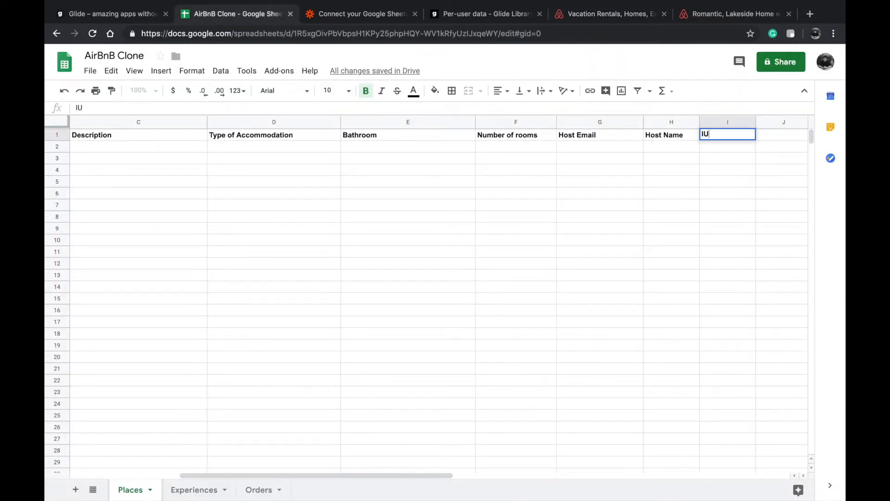
type("mage")
left_click(649, 168)
Step: Check the Airbnb home page for further listing details, and enter the bold header "Price" in cell J1 of the Places sheet
left_click(775, 137)
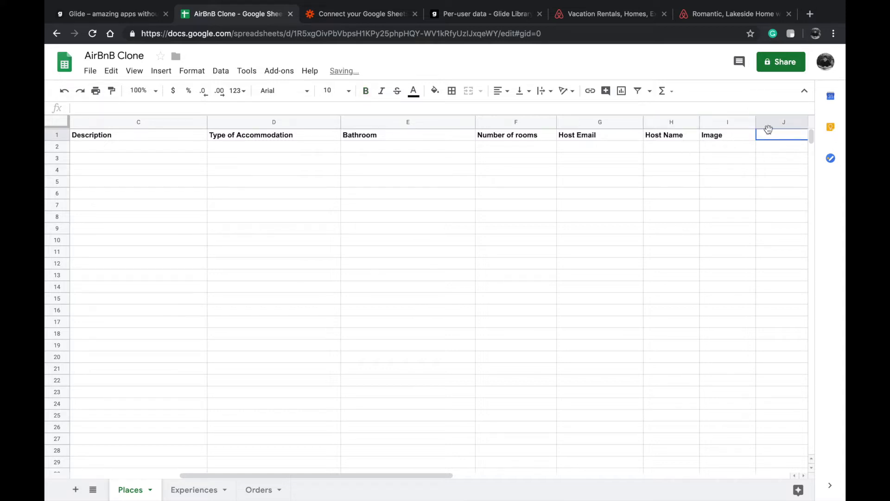
scroll(719, 173, "right", 1)
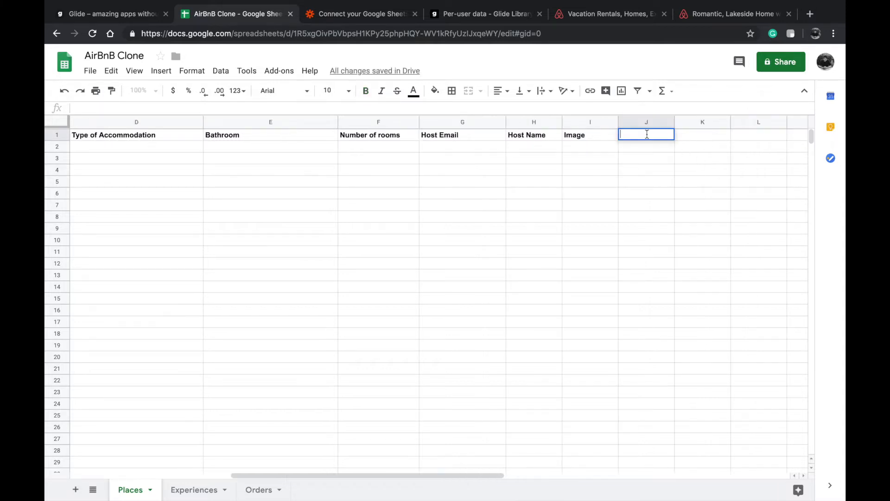
left_click(611, 14)
scroll(521, 329, "down", 15)
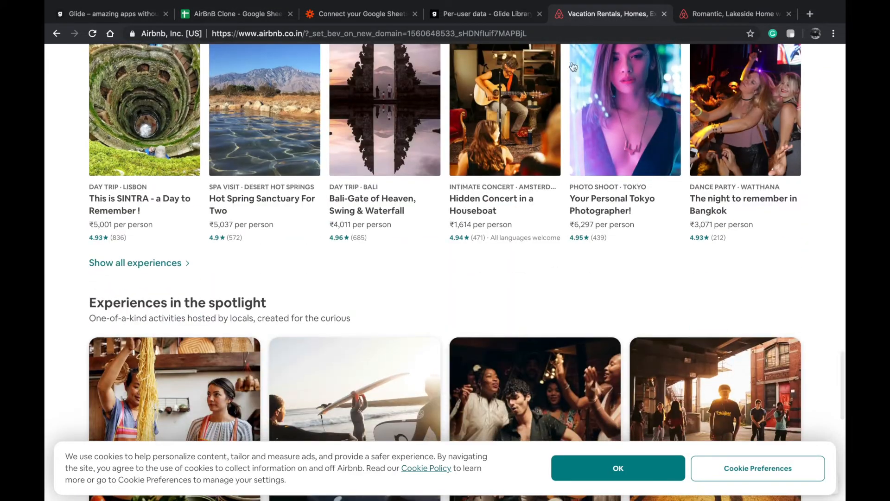
left_click(208, 13)
type("Price")
left_click(352, 252)
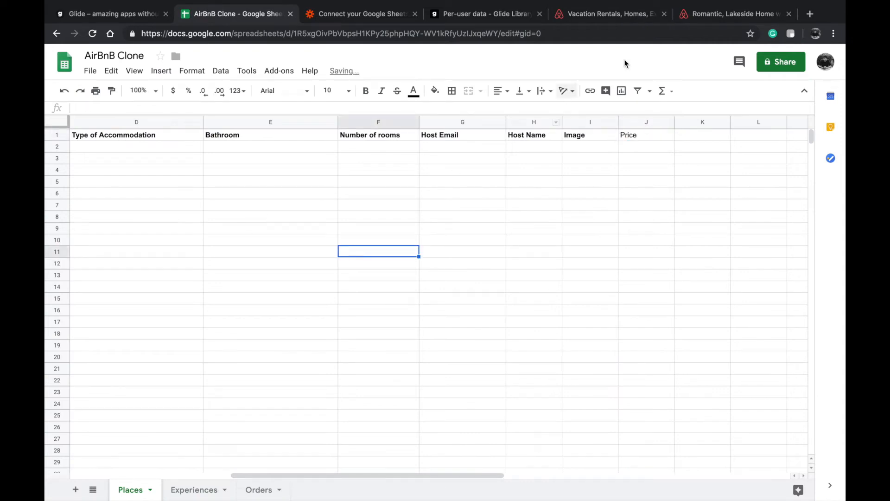
left_click(637, 136)
key("ctrl+b")
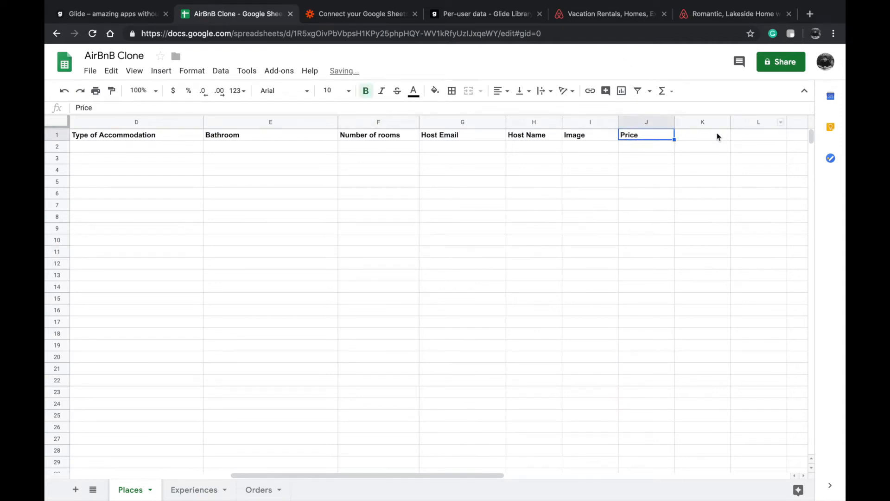
Step: Review the full row of column headers on the Places sheet
double_click(708, 137)
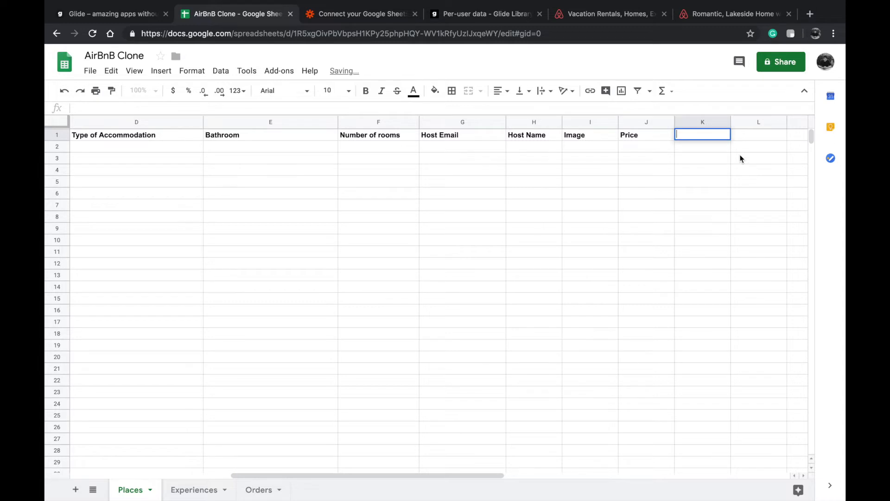
left_click(585, 277)
scroll(586, 279, "left", 5)
scroll(585, 278, "right", 5)
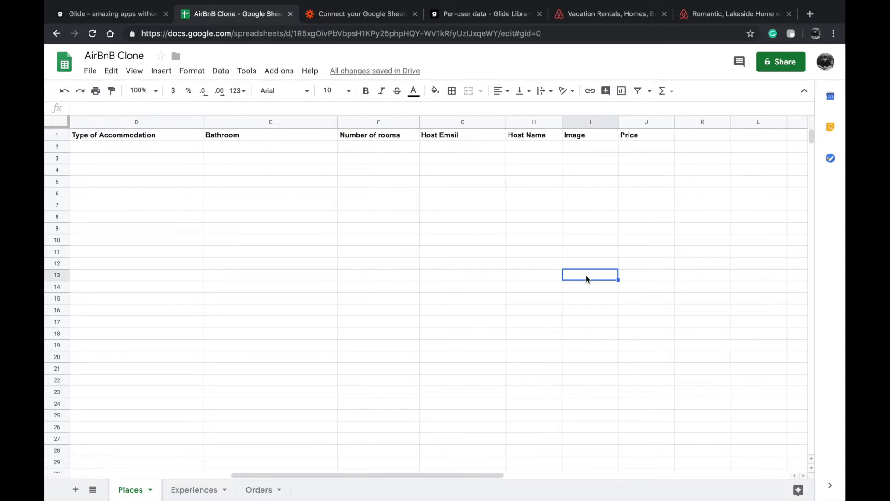
scroll(586, 277, "left", 5)
scroll(630, 244, "down", 1)
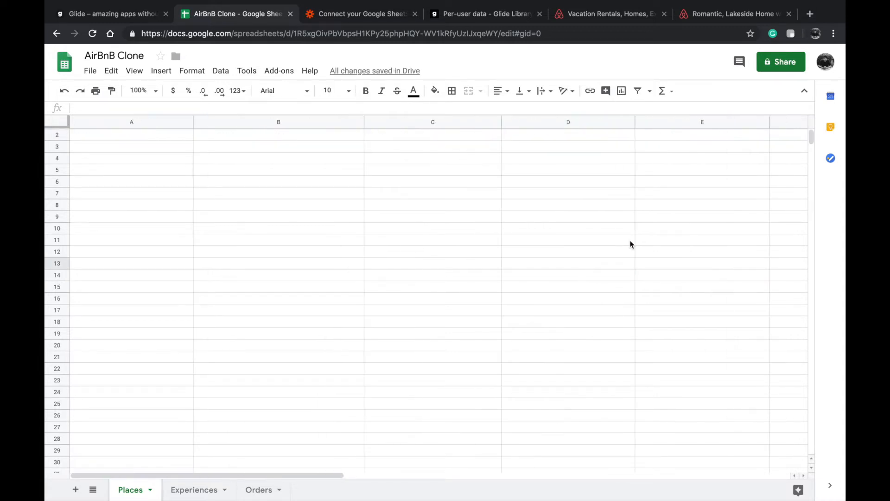
scroll(484, 272, "up", 1)
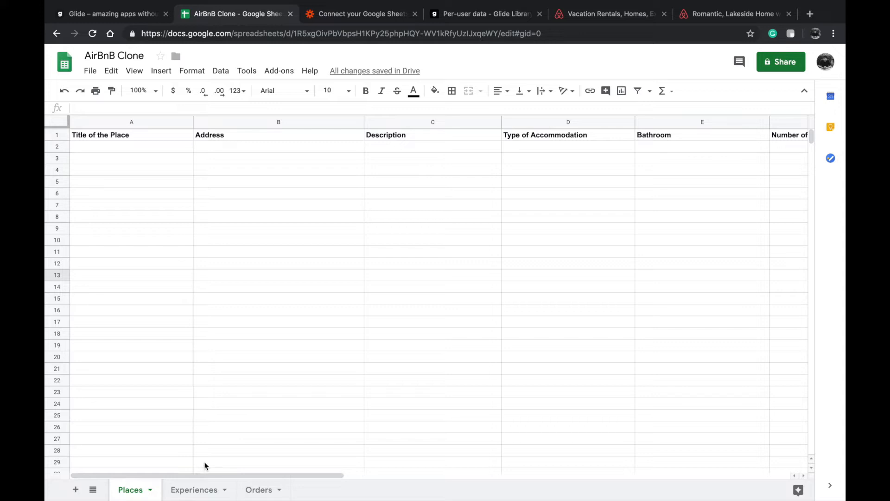
Step: Copy the "Host Email" and "Host Name" headers from the Places sheet into cells A1 and B1 of the Experiences sheet
scroll(579, 156, "right", 3)
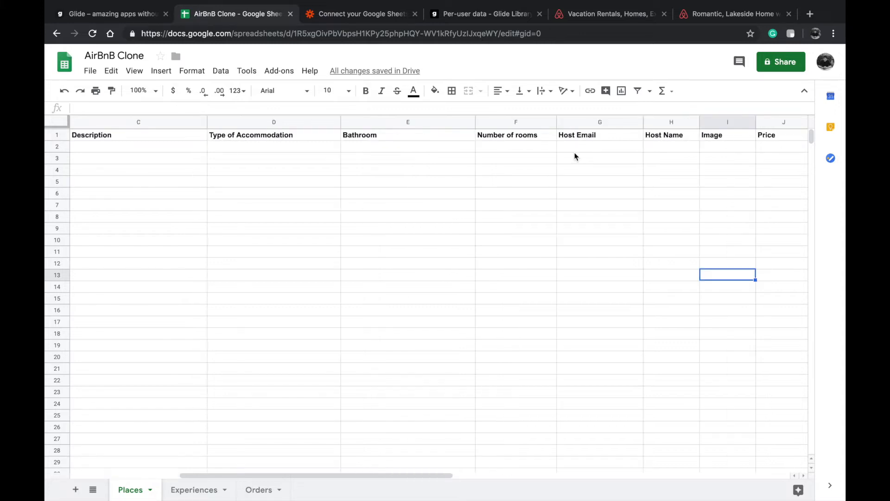
right_click(563, 146)
left_click(562, 145)
left_click(583, 135)
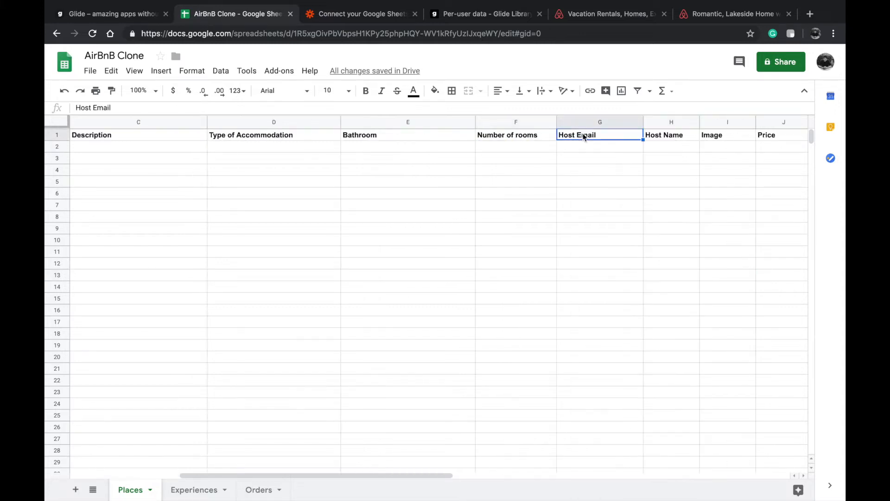
left_click(684, 135, "shift")
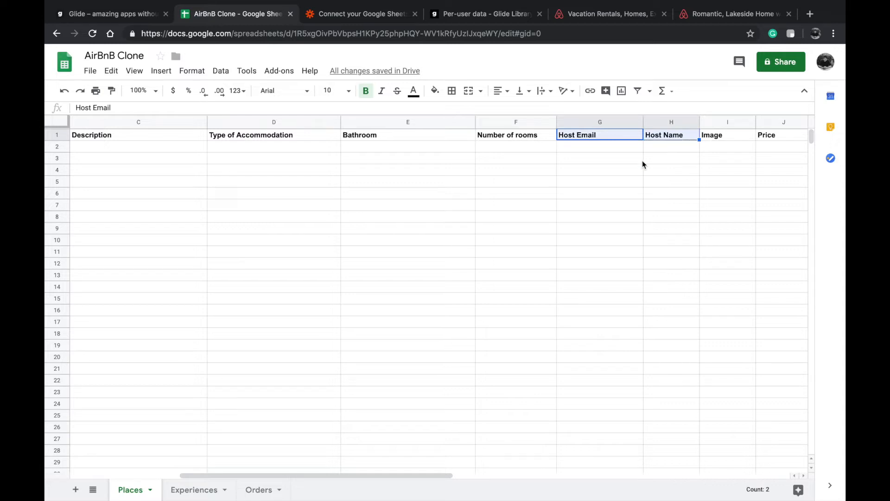
key("ctrl+c")
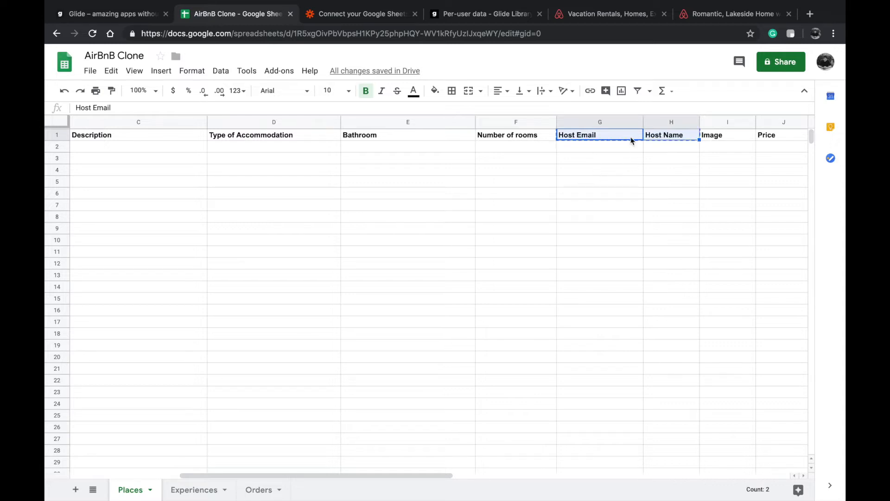
left_click(192, 489)
key("ctrl+v")
Step: Enter the headers "Title" in cell C1 and "Description" in cell D1 of the Experiences sheet
left_click(186, 136)
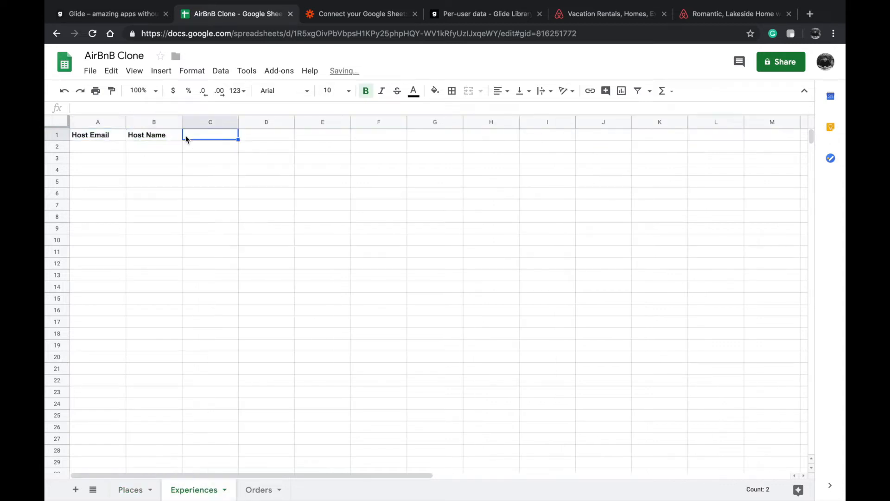
type("Title")
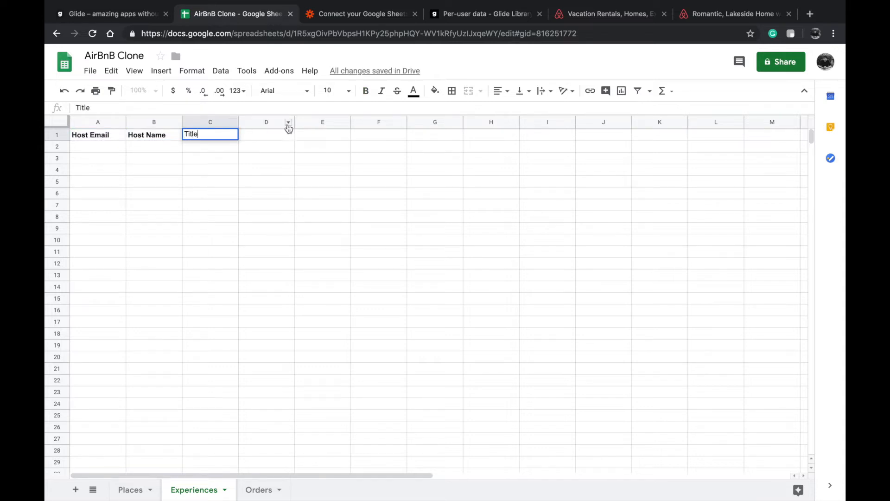
double_click(266, 134)
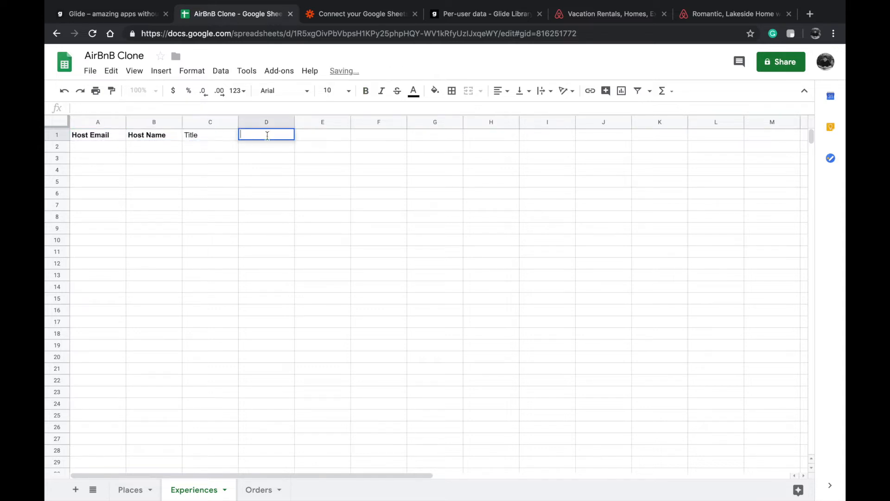
type("Description")
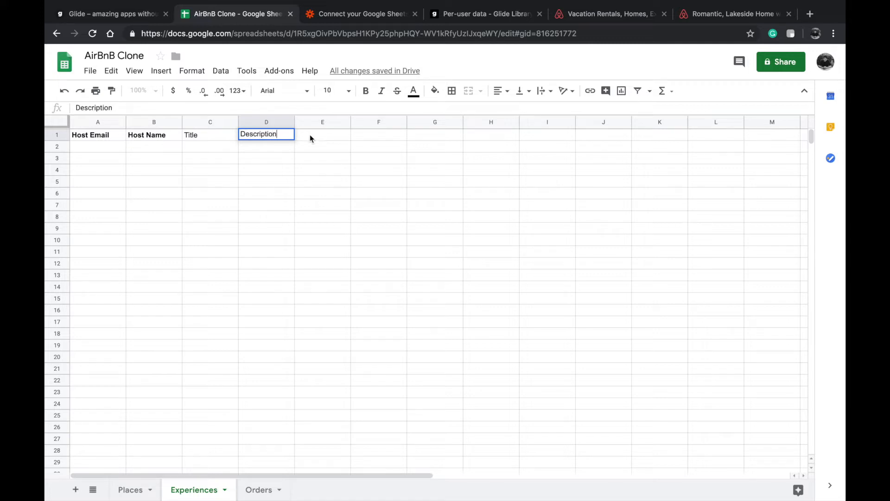
Step: Enter the header "Image" in cell E1 of the Experiences sheet and make the headers in C1:E1 bold
key("Tab")
type("Image")
left_click(350, 145)
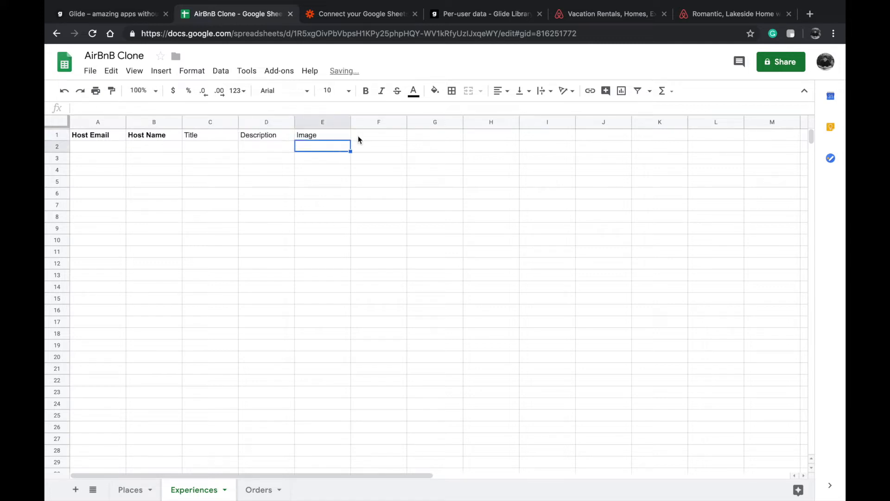
left_click(325, 135)
left_click(206, 135, "shift")
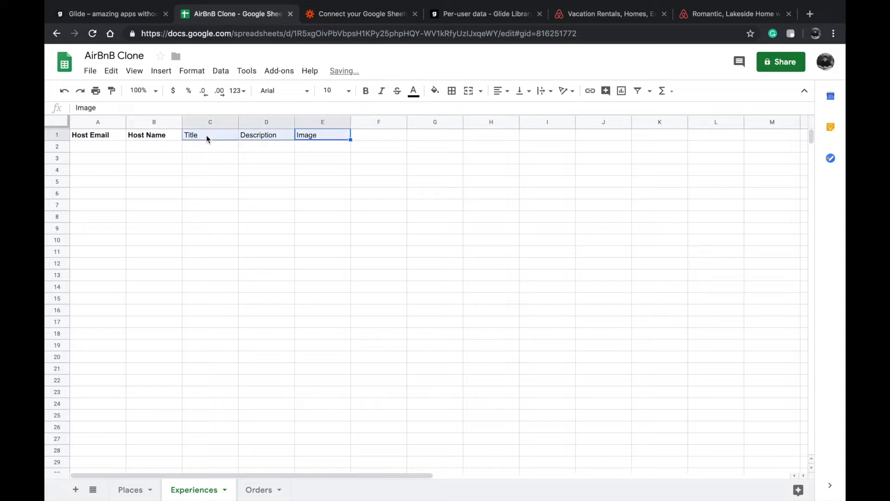
key("ctrl+b")
left_click(374, 176)
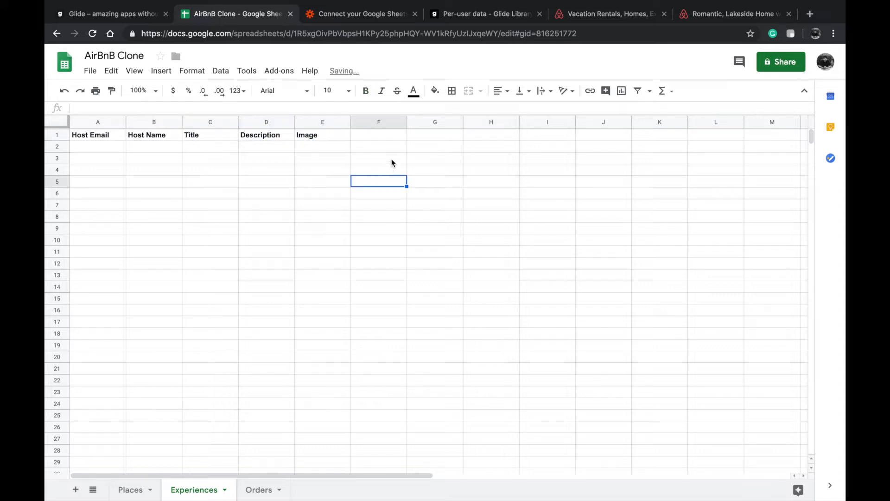
Step: Enter the bold header "Price" in cell F1 and the header "Address" in cell G1 of the Experiences sheet
left_click(374, 134)
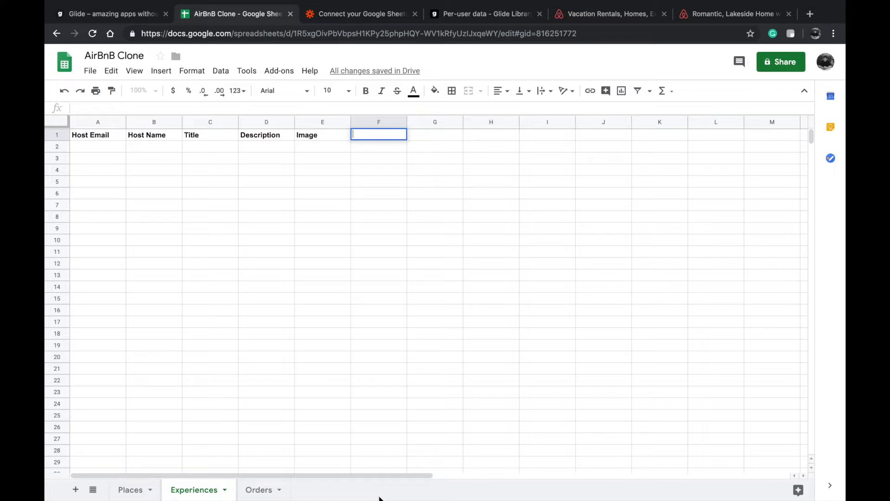
type("Per")
type("ice")
key("Return")
left_click(370, 138)
key("ctrl+b")
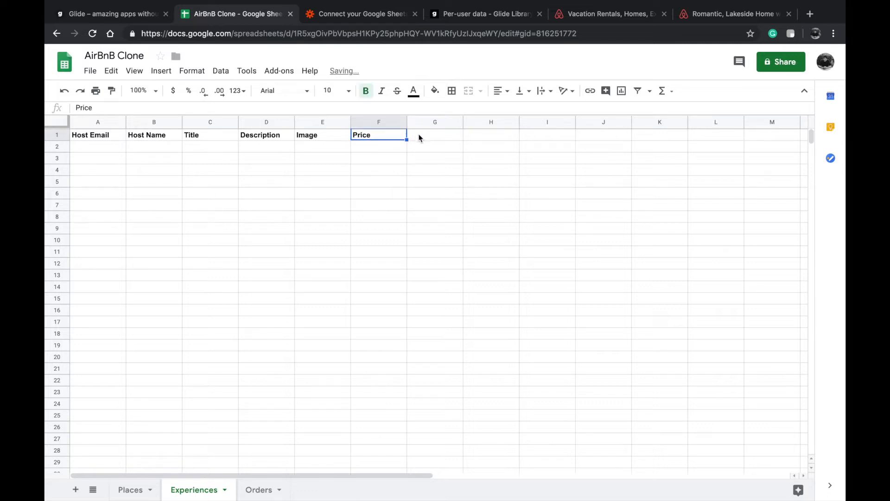
left_click(421, 136)
type("Address")
key("Return")
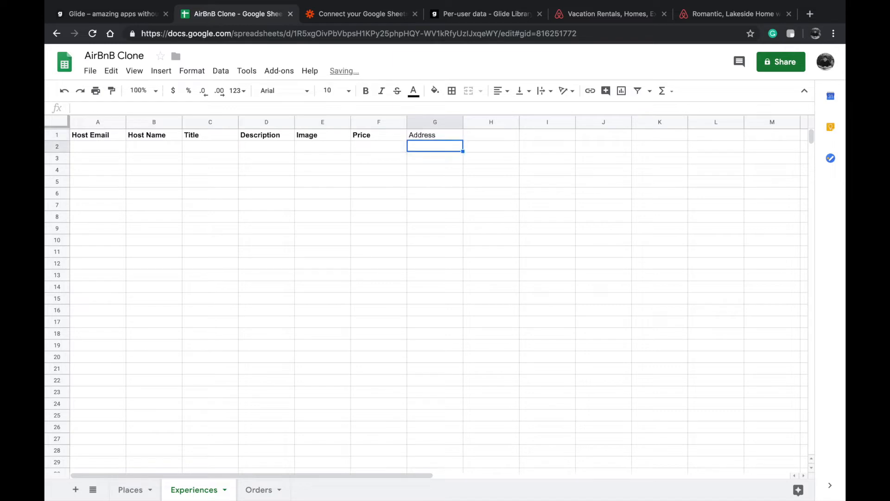
Step: Enter the bold headers "Country" in cell K1 and "City" in cell L1 of the Places sheet
left_click(133, 490)
scroll(418, 192, "right", 10)
scroll(419, 192, "left", 5)
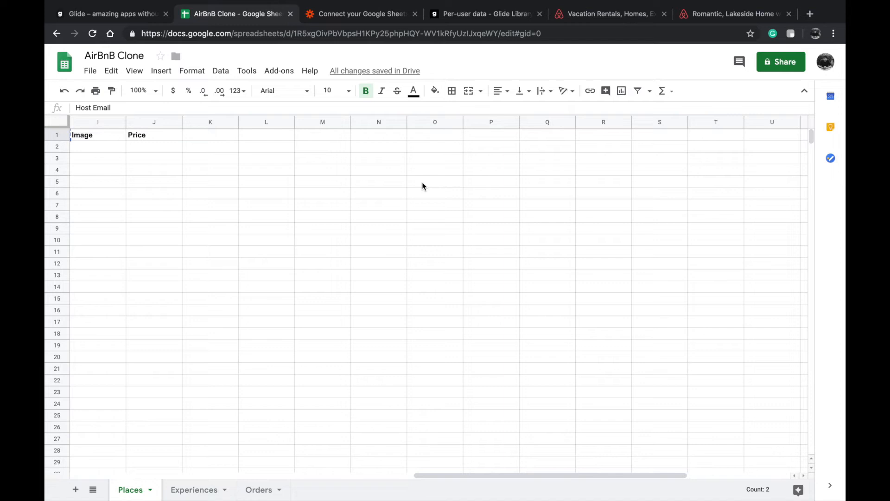
left_click(191, 134)
type("Country")
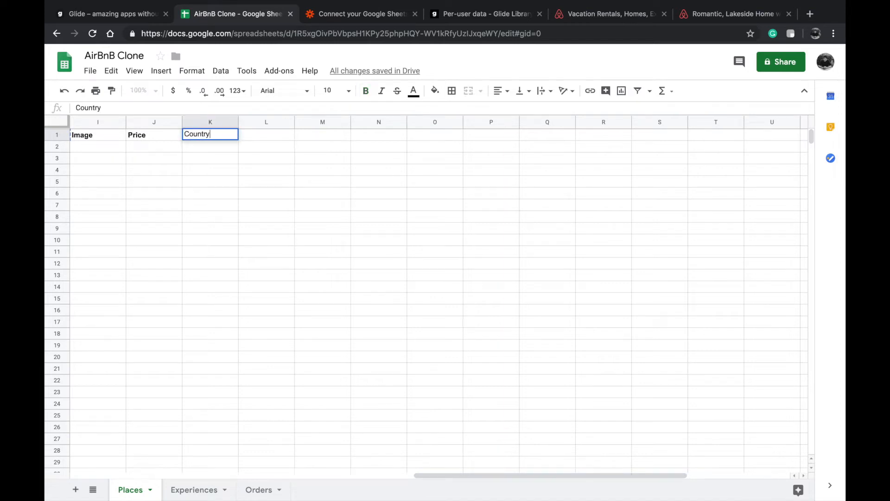
left_click(252, 134)
type("City")
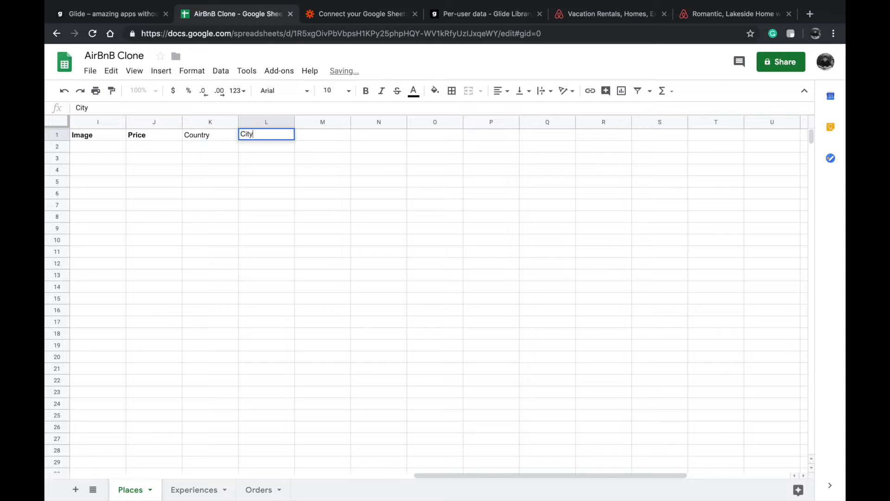
left_click(214, 138, "shift")
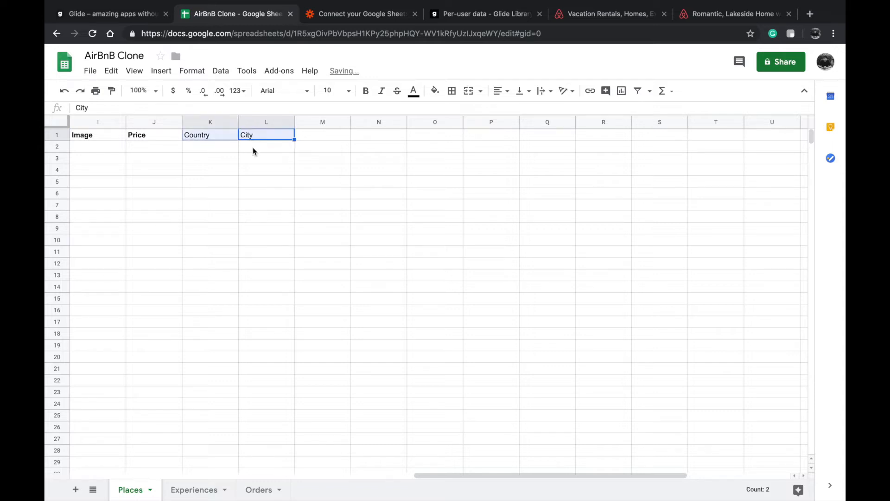
Step: Make the "Address" header on the Experiences sheet bold and paste the "Country" and "City" headers into cells H1 and I1
left_click(195, 488)
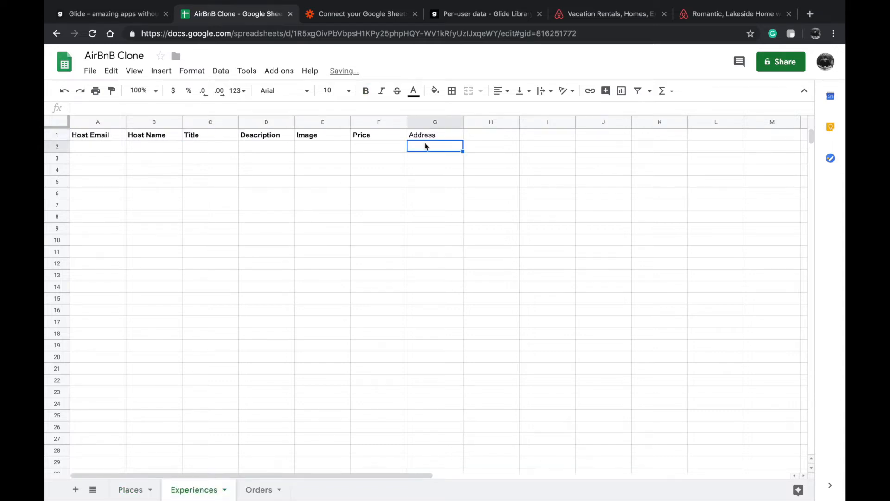
left_click(478, 135)
left_click(439, 136)
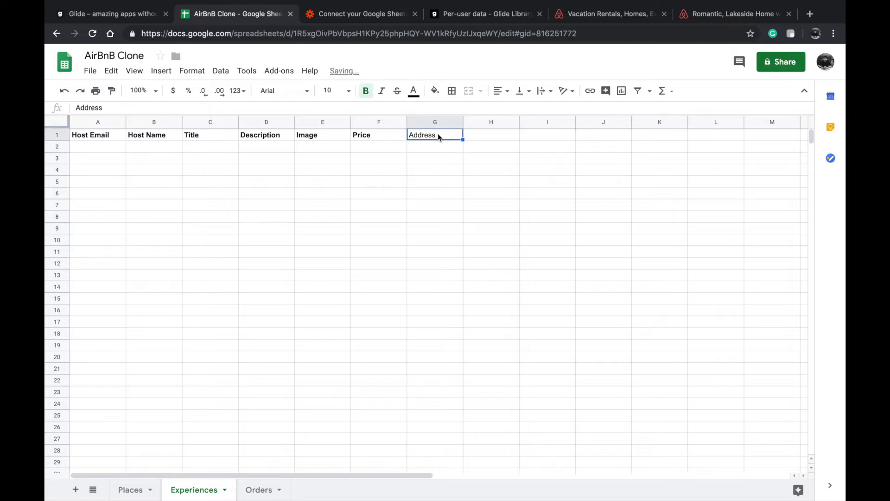
key("ctrl+b")
left_click(485, 137)
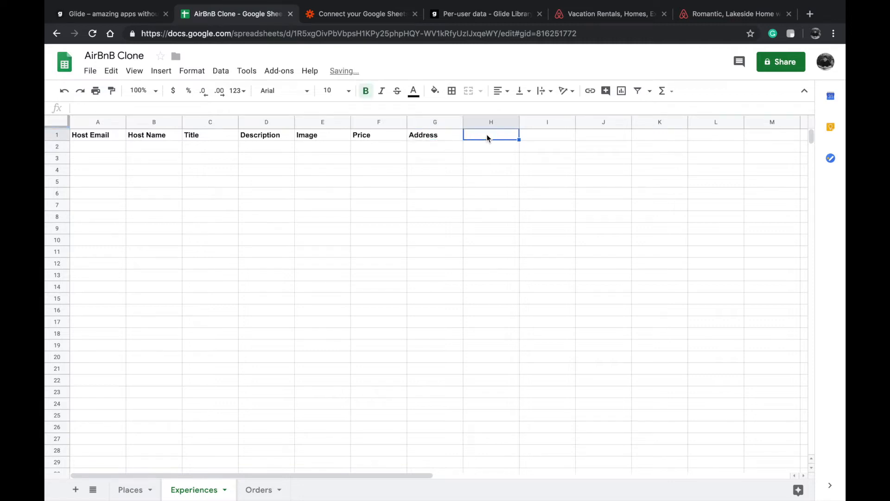
key("ctrl+v")
left_click(514, 182)
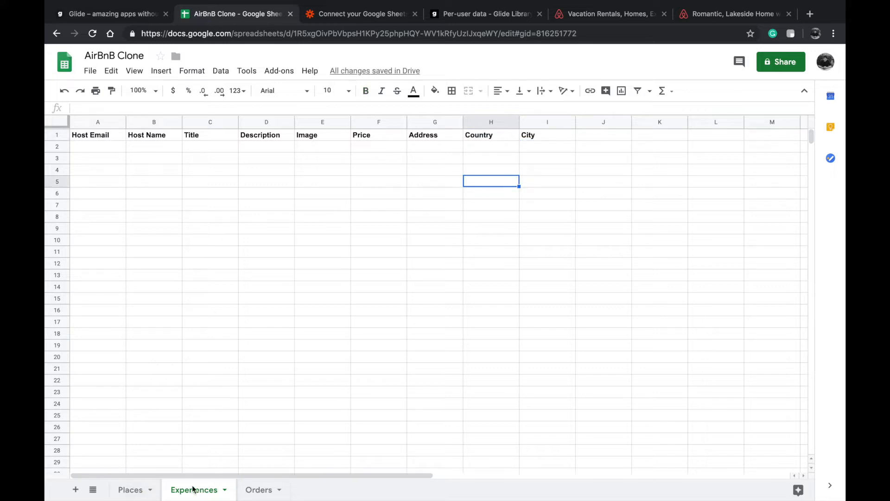
Step: Recheck the Places sheet headers, and switch to Glide to create the app from the "AirBnB Clone" spreadsheet
left_click(132, 491)
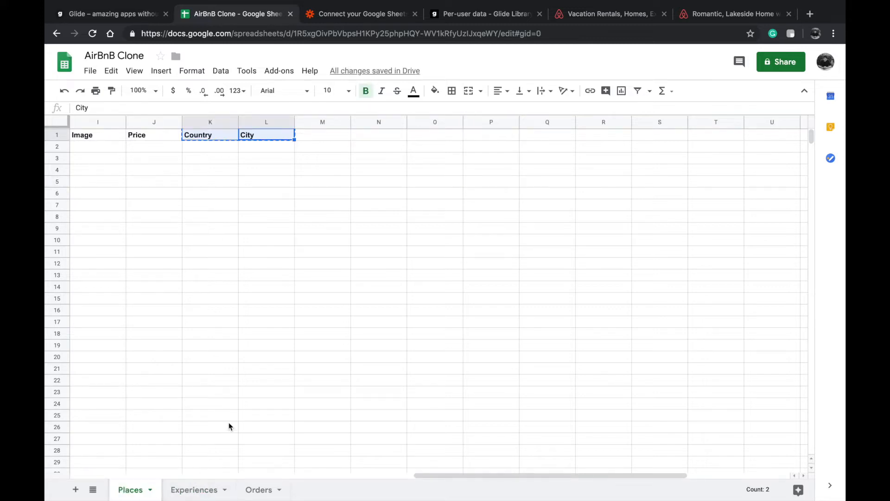
left_click(228, 240)
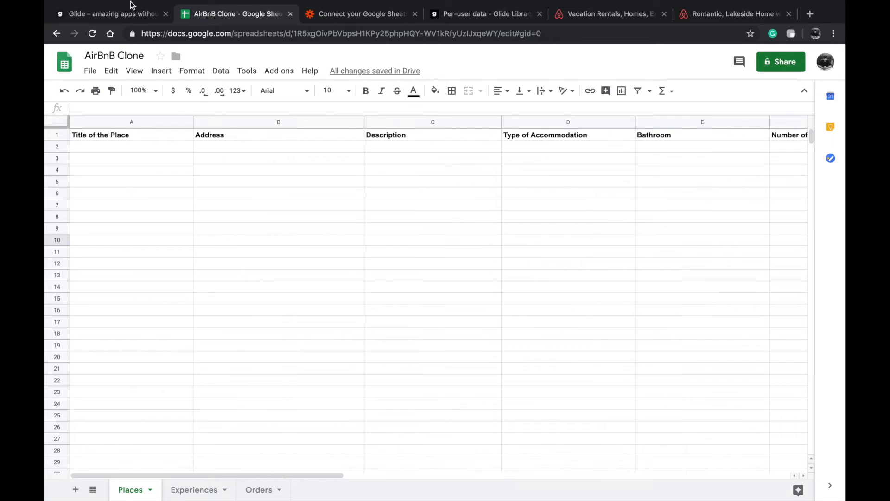
left_click(110, 14)
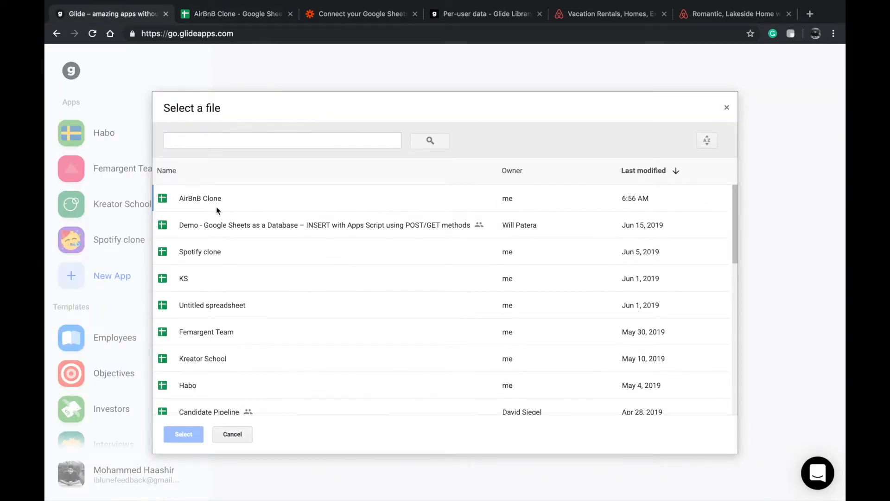
left_click(231, 199)
left_click(179, 438)
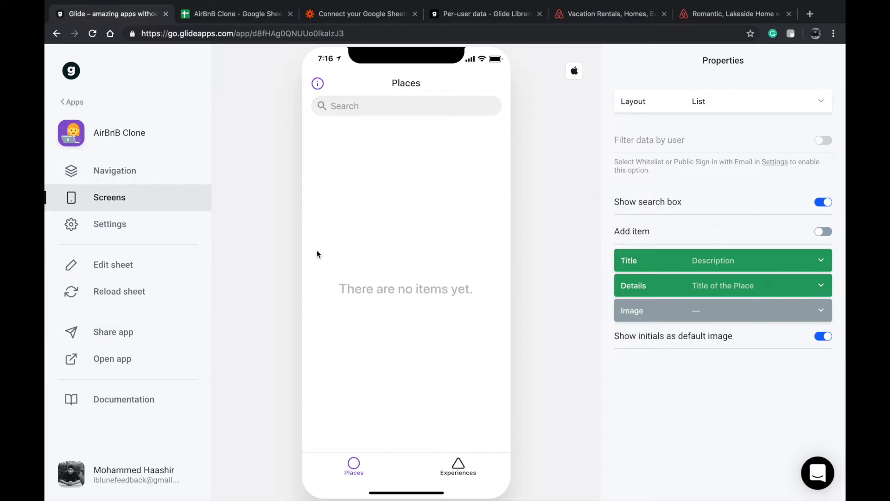
Step: Set the app's accent color to the pinkish red in the first row of colors and its theme to Dark
left_click(171, 230)
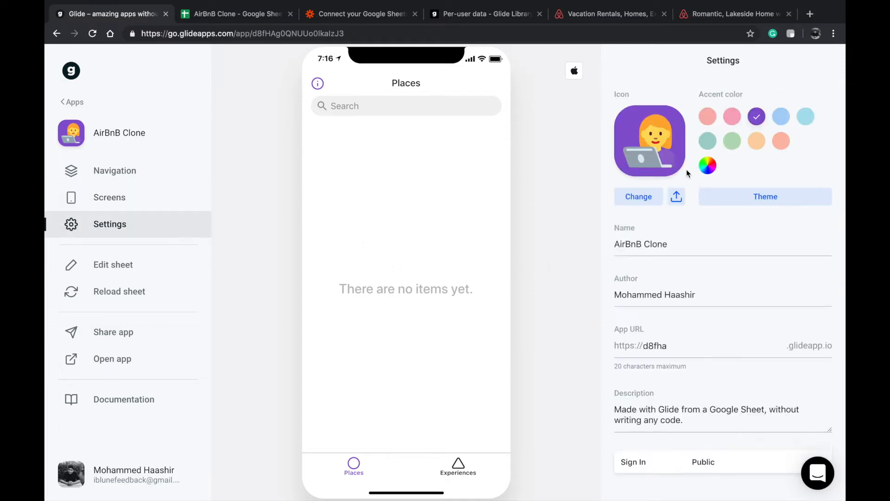
left_click(732, 116)
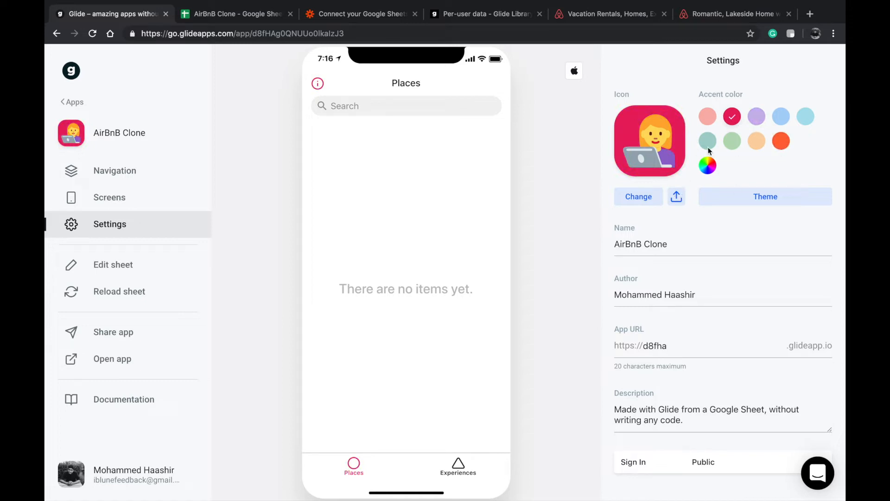
left_click(723, 197)
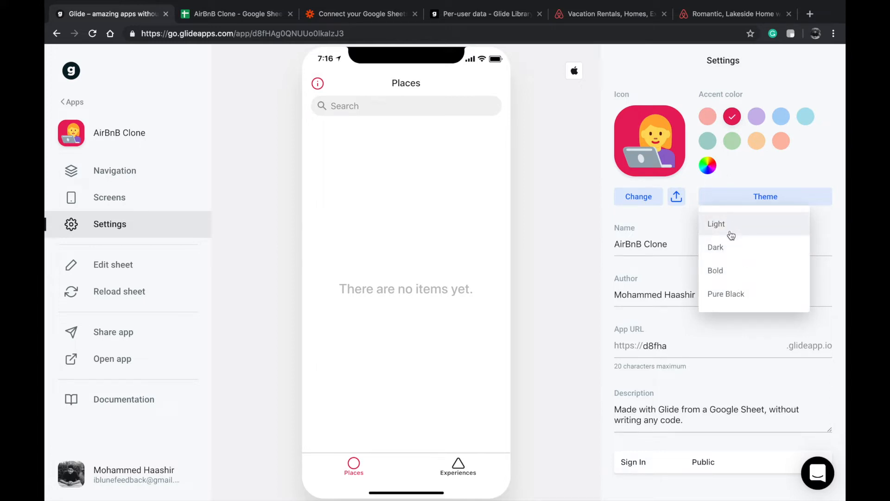
left_click(730, 255)
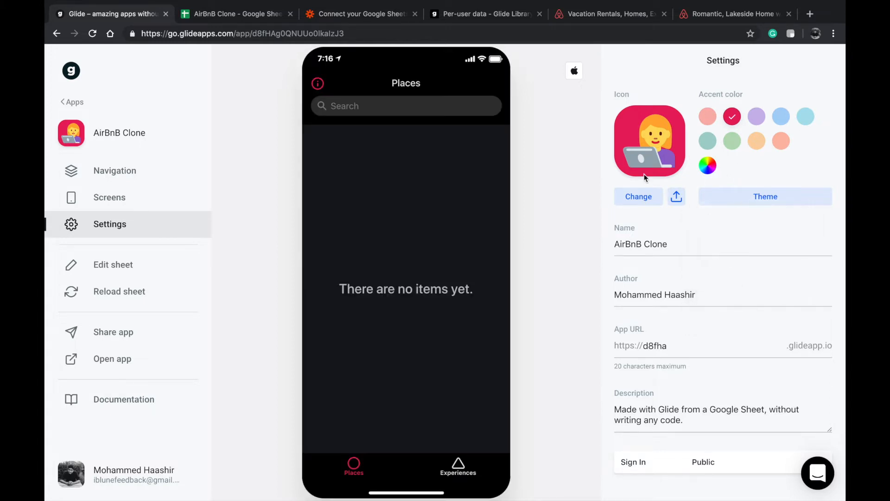
Step: Browse the icon choices for the Places tab in the navigation settings, trying the searches "home" and "loc"
left_click(163, 183)
left_click(646, 217)
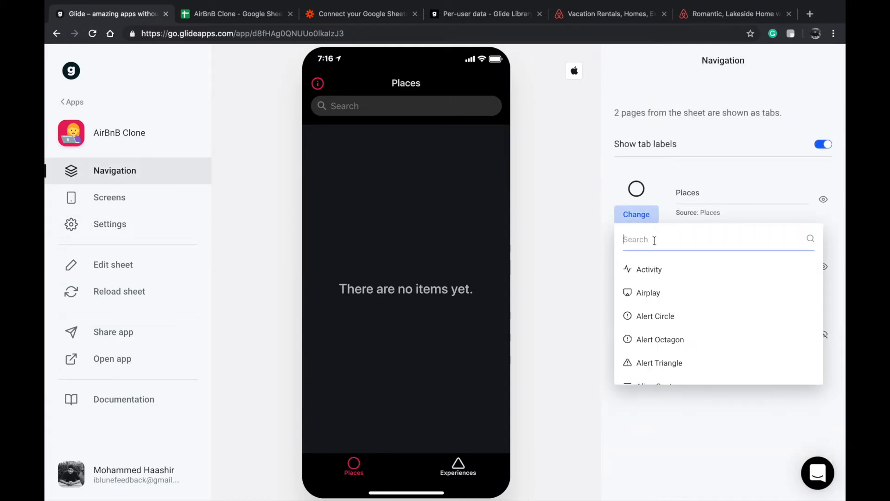
type("home")
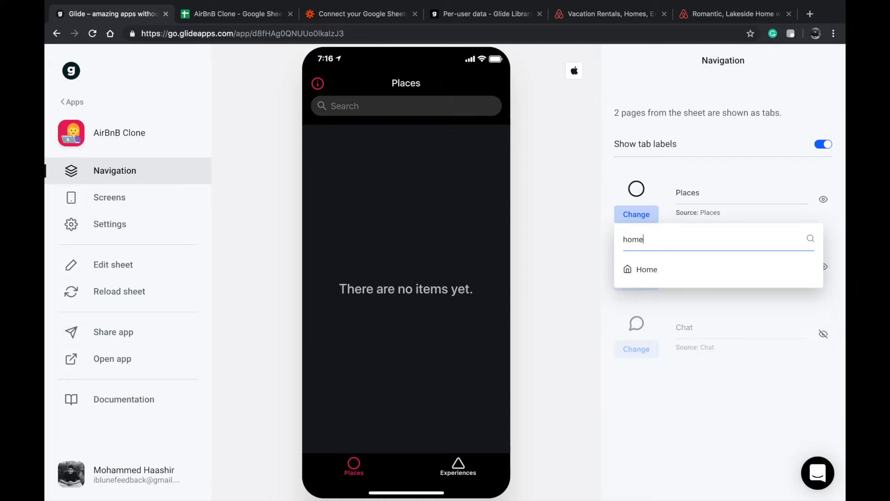
key("BackSpace")
key("BackSpace")
key("BackSpace")
key("BackSpace")
scroll(680, 324, "down", 6)
scroll(678, 324, "up", 2)
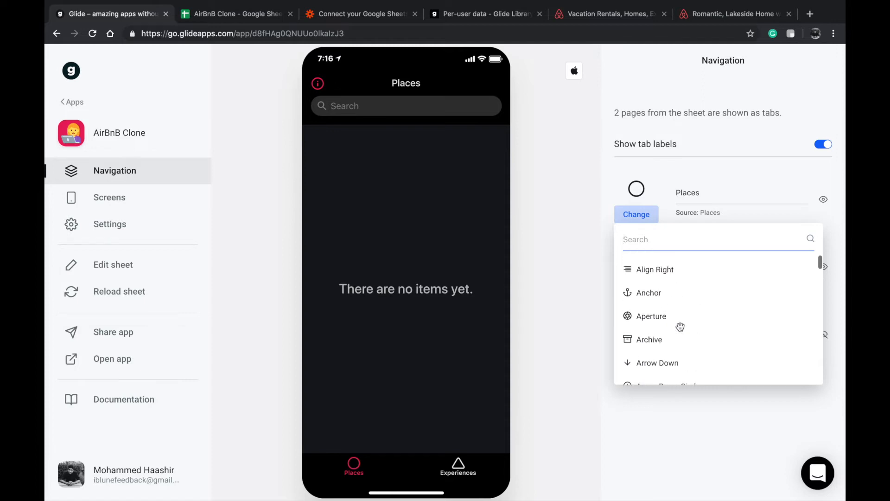
scroll(673, 292, "down", 4)
scroll(671, 301, "up", 2)
scroll(671, 287, "down", 8)
type("l")
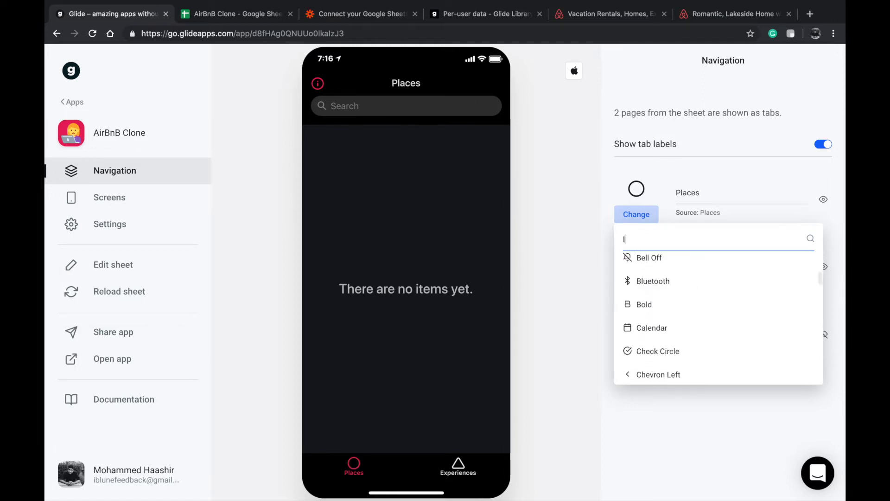
type("oc")
key("ctrl+a")
key("BackSpace")
scroll(679, 305, "down", 3)
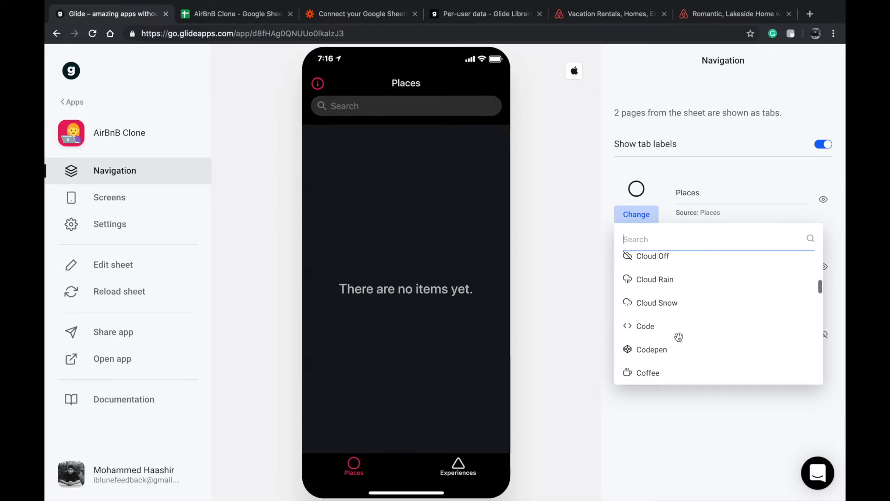
Step: Find the Home icon with the search "home" and assign it to the Places tab
scroll(679, 337, "down", 1)
type("home")
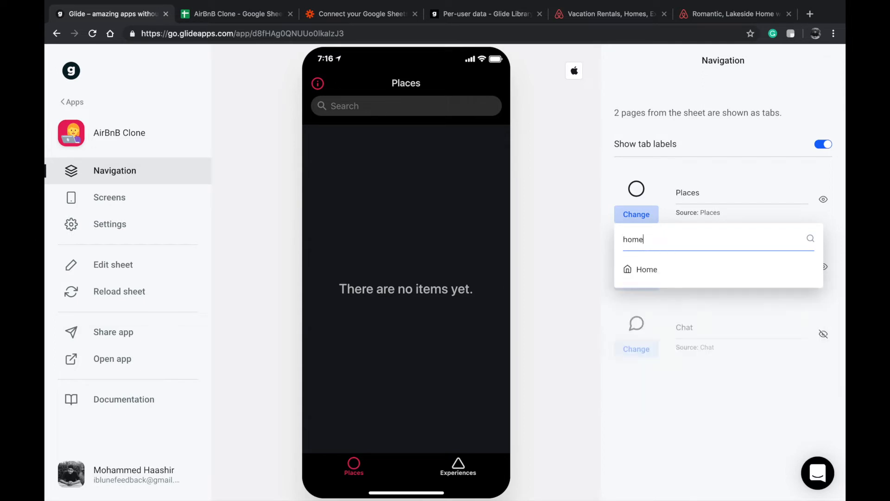
left_click(686, 271)
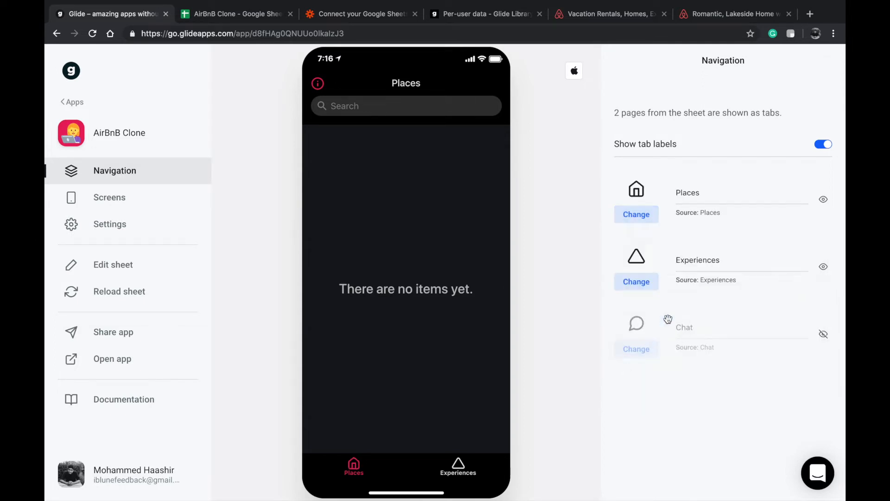
Step: Change the Experiences tab's icon to Anchor
left_click(639, 283)
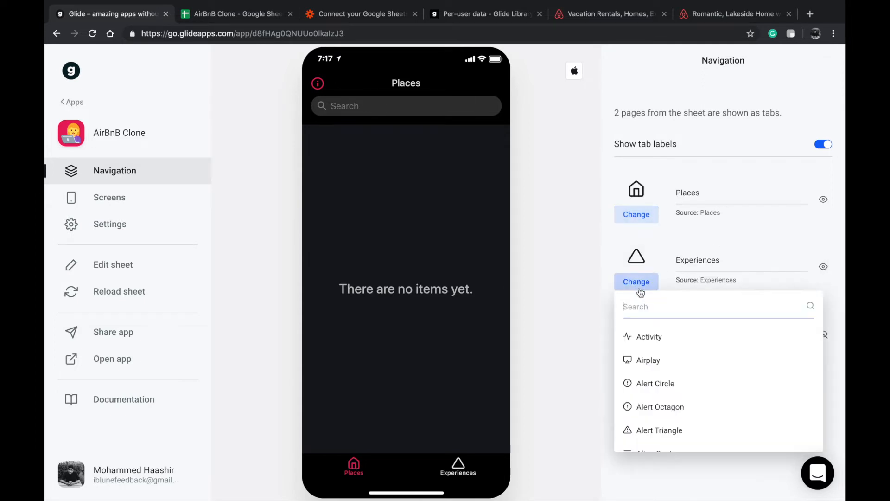
scroll(661, 408, "down", 12)
scroll(672, 432, "down", 2)
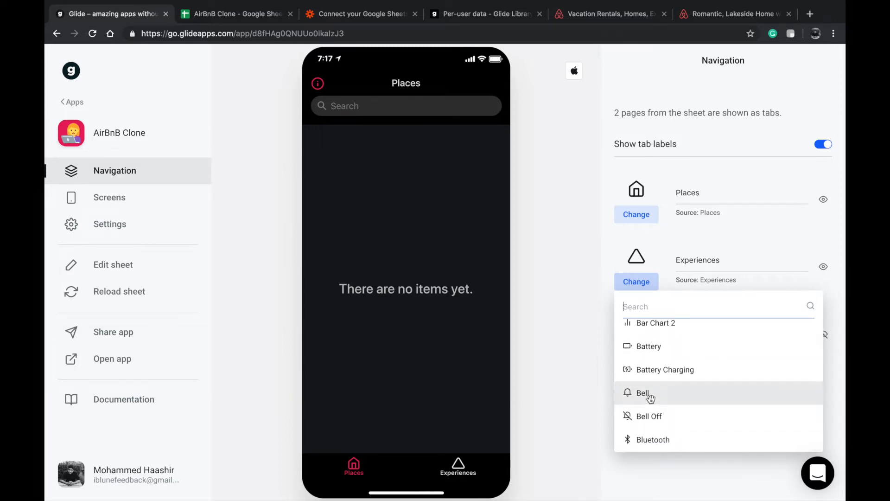
scroll(650, 398, "up", 12)
scroll(652, 391, "down", 1)
scroll(649, 408, "down", 5)
left_click(647, 373)
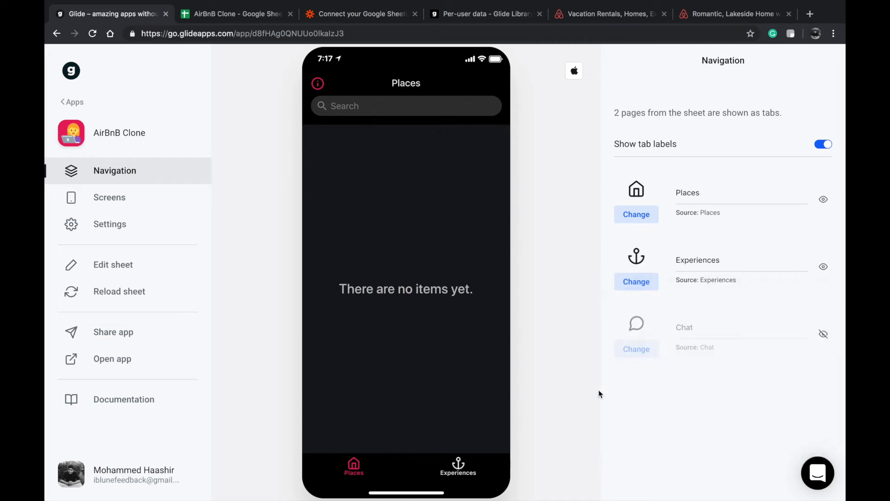
Step: Preview the Experiences and Places tabs, and check the Places screen properties and the Places sheet in Google Sheets
left_click(457, 468)
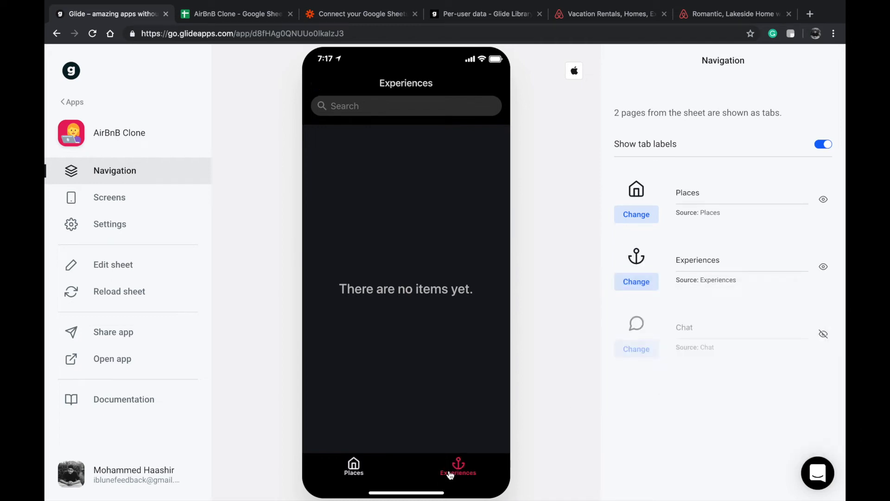
left_click(366, 470)
left_click(145, 204)
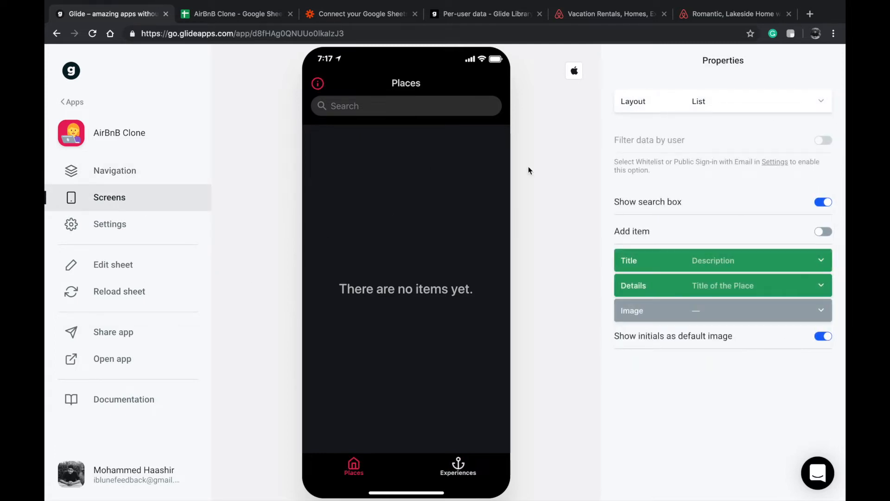
left_click(207, 14)
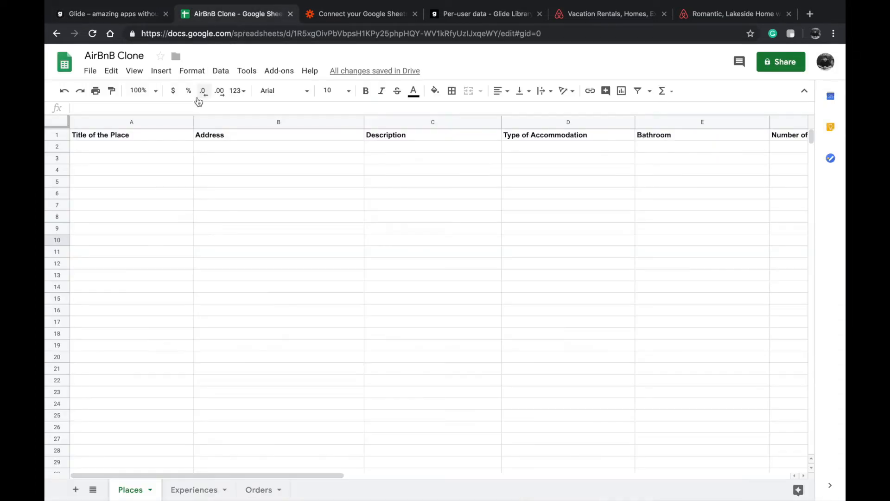
Step: Open the "Loft Studio in the Central Area" listing from the Airbnb homepage
left_click(117, 146)
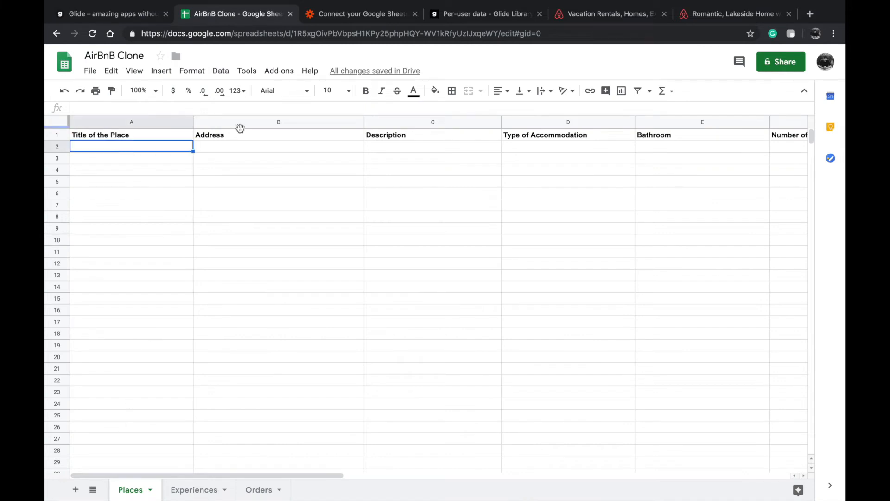
left_click(340, 16)
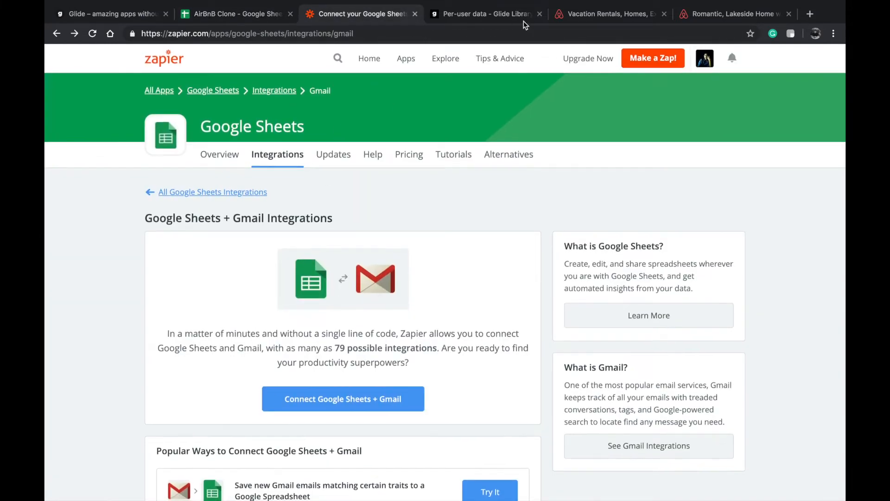
left_click(567, 14)
scroll(531, 63, "up", 6)
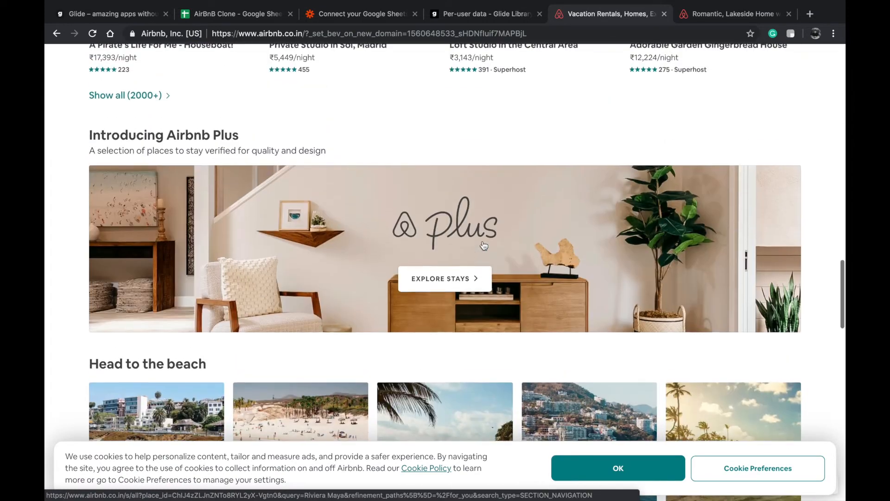
scroll(483, 246, "up", 8)
left_click(539, 234)
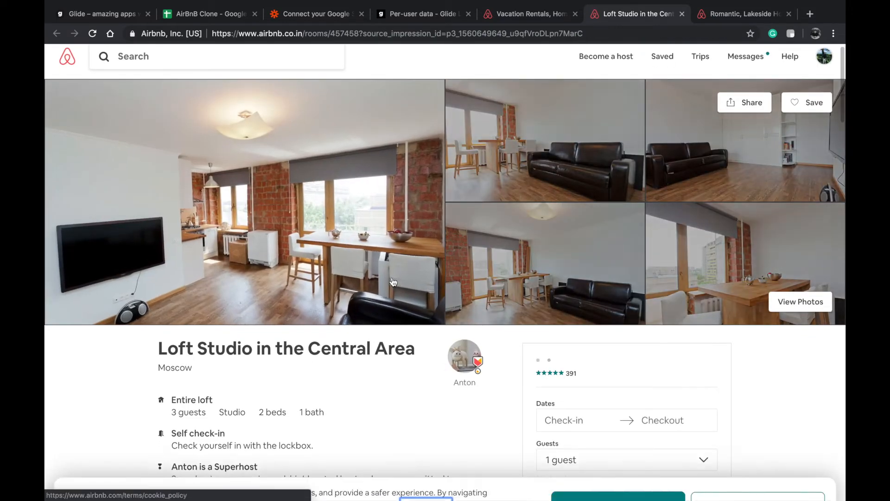
Step: Copy the image address of the listing's main photo and paste it into the Image cell of row 2 in the Places sheet
right_click(391, 277)
left_click(410, 311)
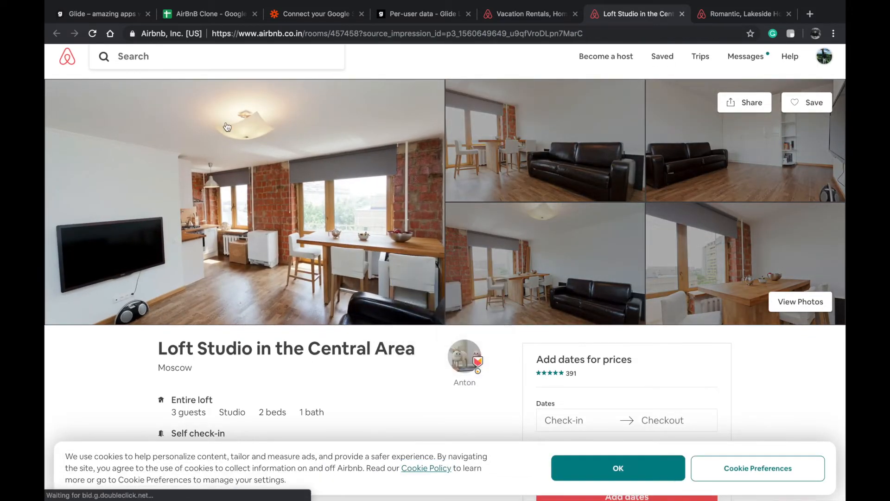
left_click(219, 17)
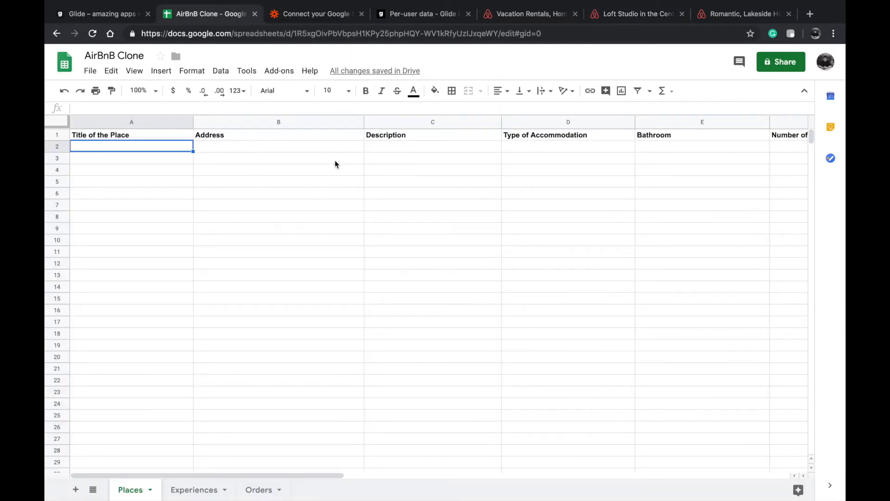
scroll(336, 163, "right", 2)
scroll(561, 138, "right", 2)
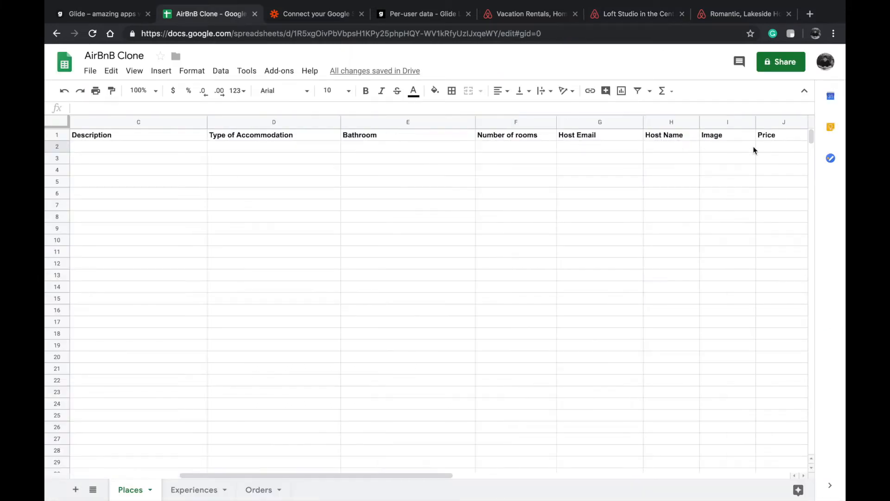
left_click(771, 147)
scroll(742, 148, "right", 2)
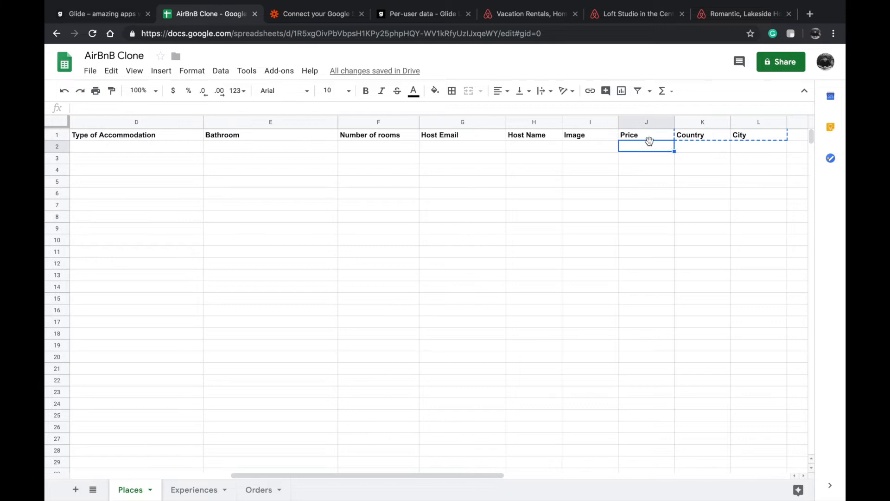
double_click(591, 144)
key("super+v")
left_click(617, 168)
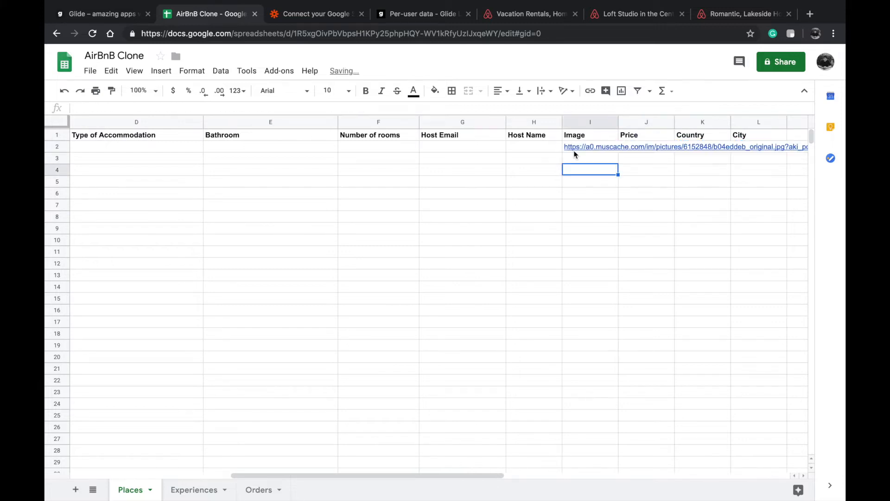
Step: Copy the listing title "Loft Studio in the Central Area" from Airbnb into the Title of the Place cell of row 2
scroll(503, 157, "left", 5)
double_click(151, 146)
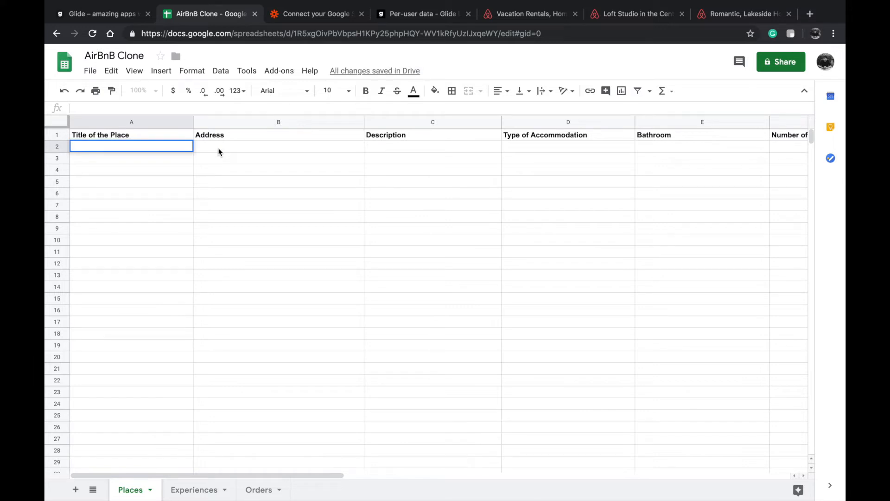
left_click(618, 15)
left_click_drag(632, 16, 208, 16)
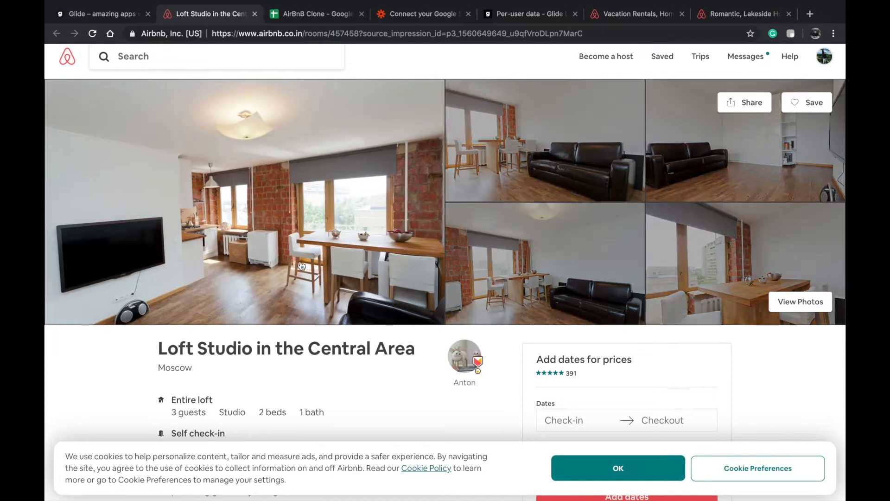
left_click_drag(412, 345, 156, 347)
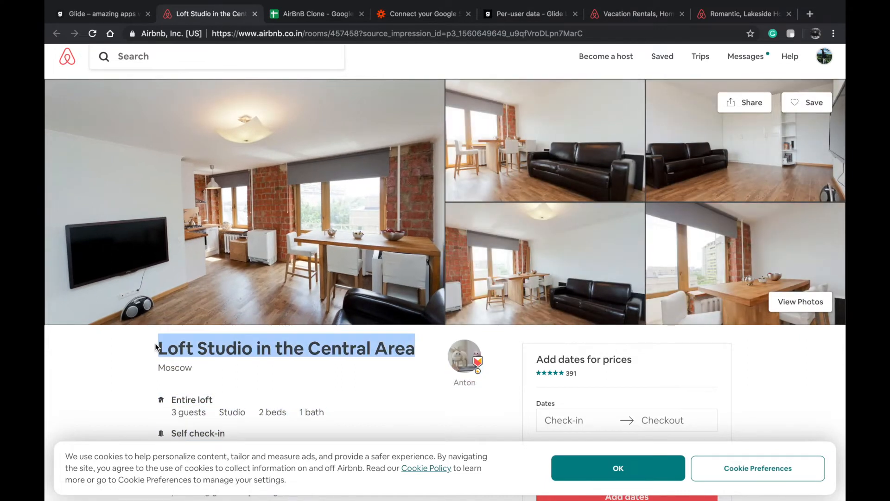
left_click(116, 15)
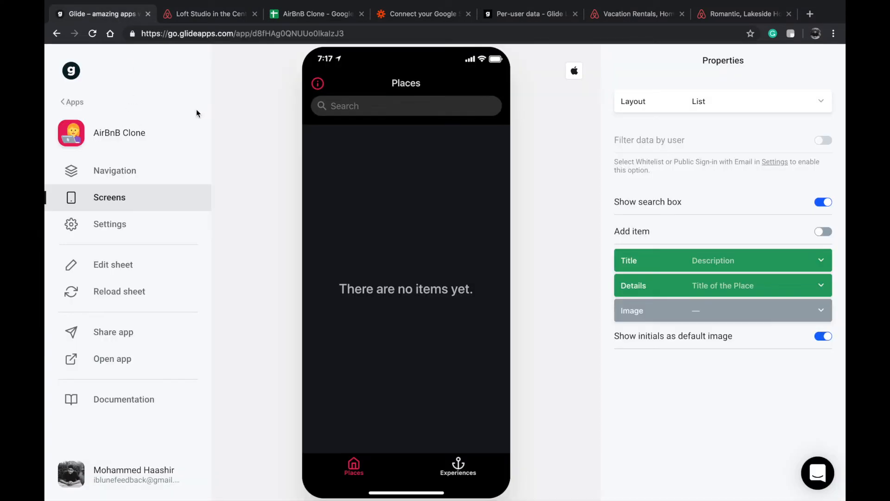
mouse_move(312, 15)
left_mouse_down()
mouse_move(259, 18)
mouse_move(279, 19)
left_mouse_up()
key("ctrl+v")
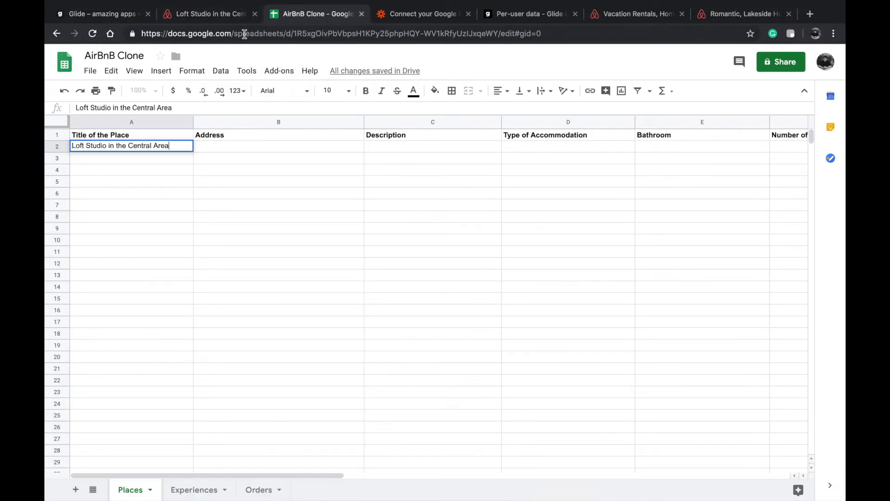
Step: Check the listing's location on Airbnb and enter Moscow in the City cell of row 2 in the Places sheet
left_click(242, 14)
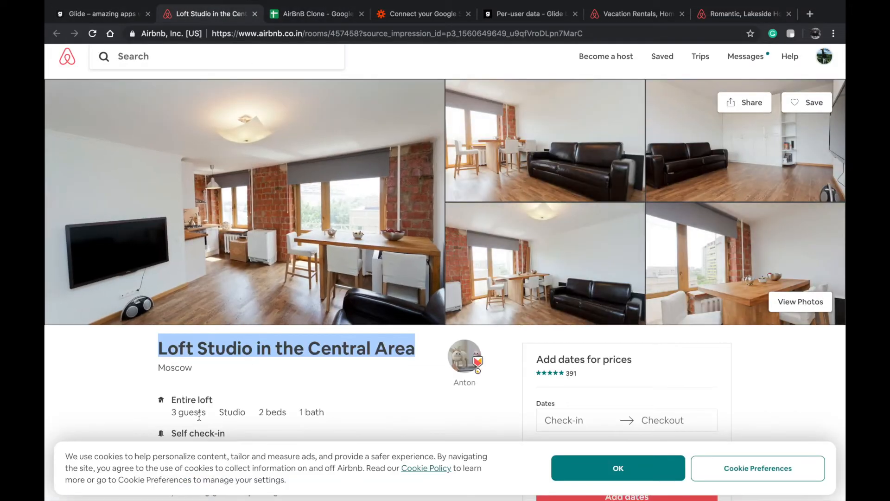
left_click(174, 367)
scroll(249, 302, "left", 5)
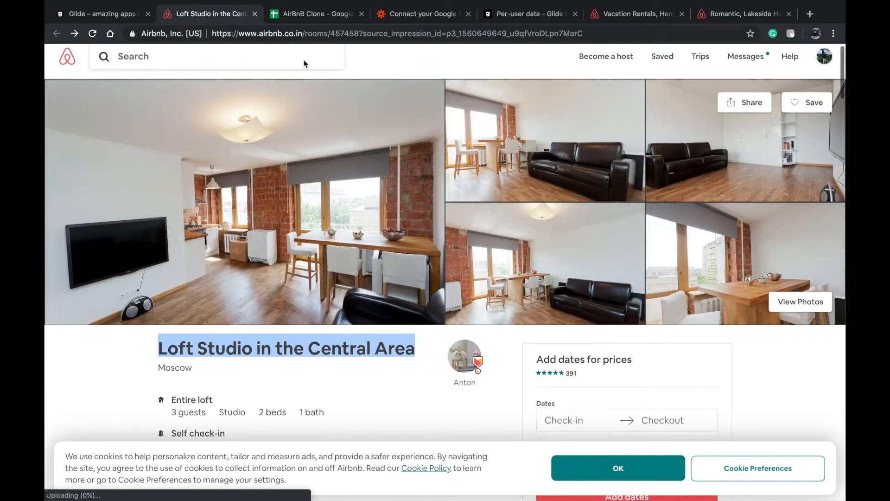
left_click(315, 14)
left_click(387, 168)
scroll(387, 168, "right", 15)
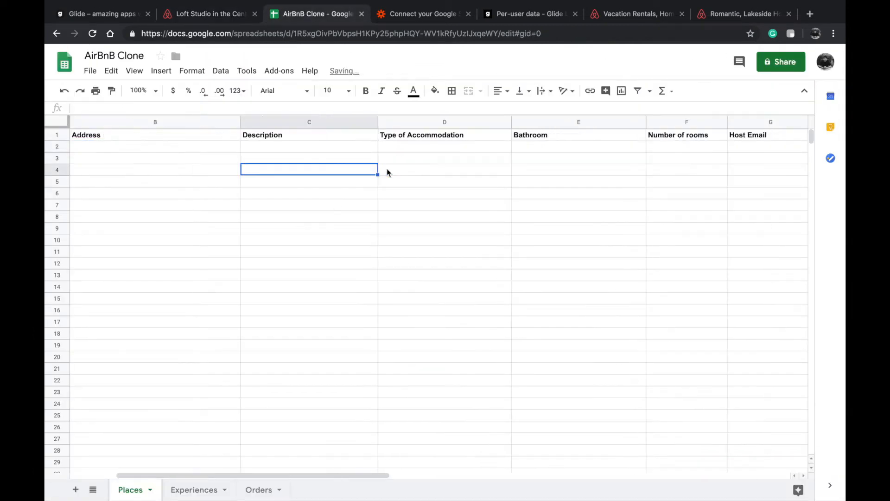
double_click(506, 145)
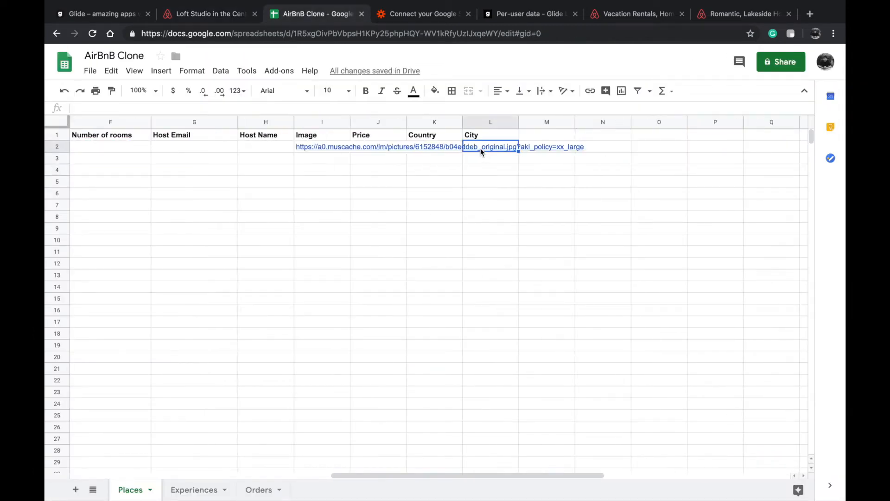
type("M")
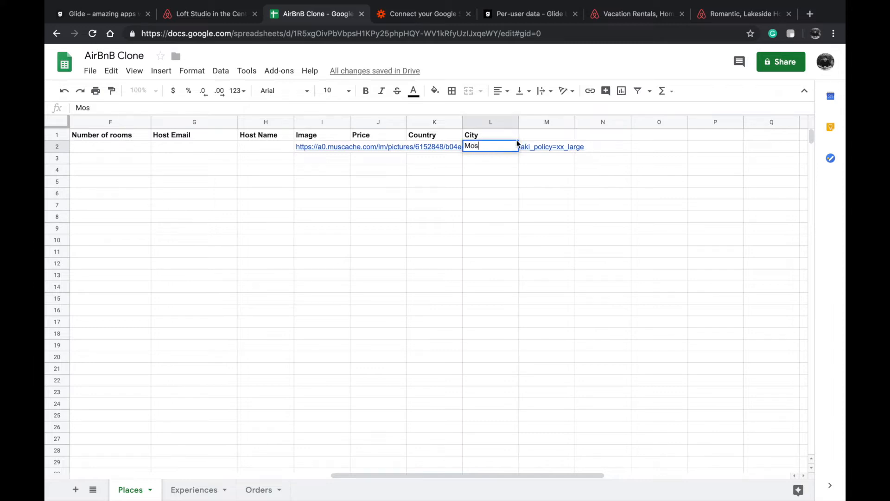
type("oscow")
key("Return")
left_click(496, 146)
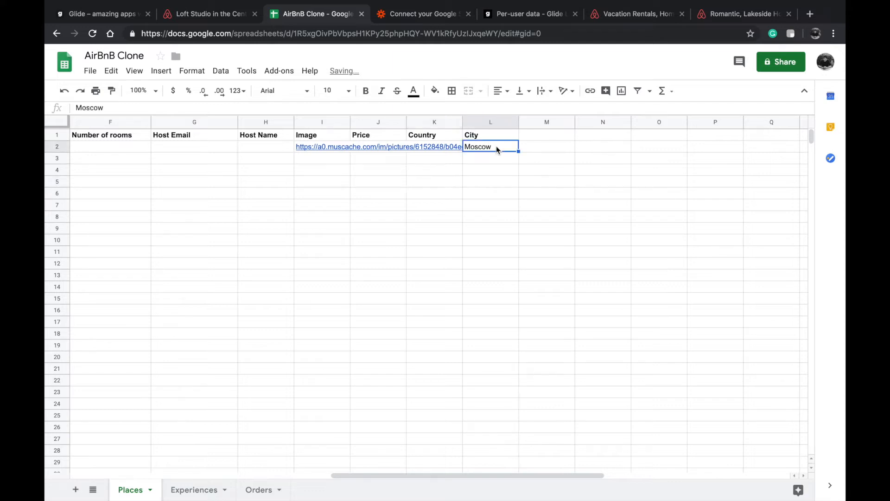
Step: Return to the Airbnb listing and expand its full description of the space
left_click(414, 16)
left_click(303, 13)
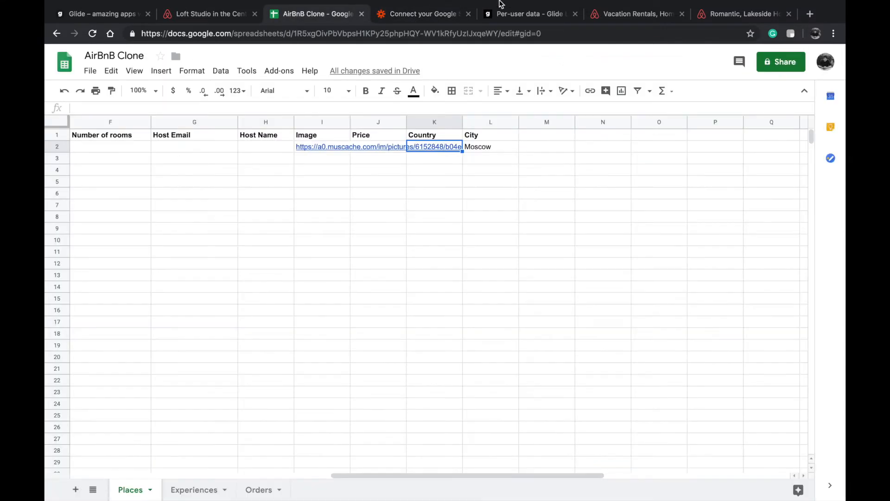
left_click(207, 15)
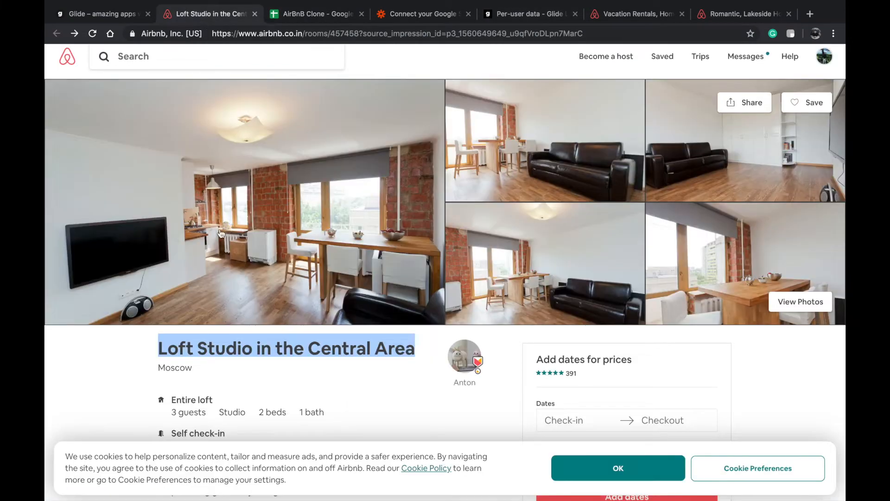
scroll(220, 228, "down", 10)
scroll(220, 229, "up", 4)
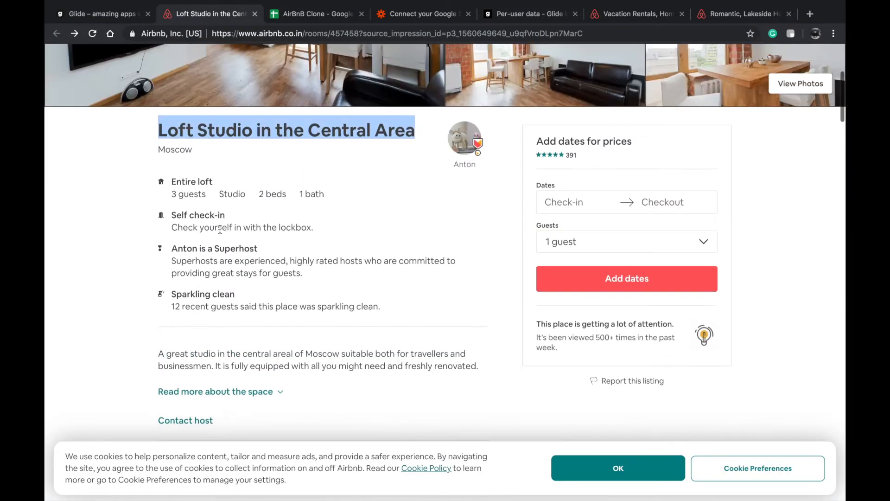
scroll(201, 286, "down", 3)
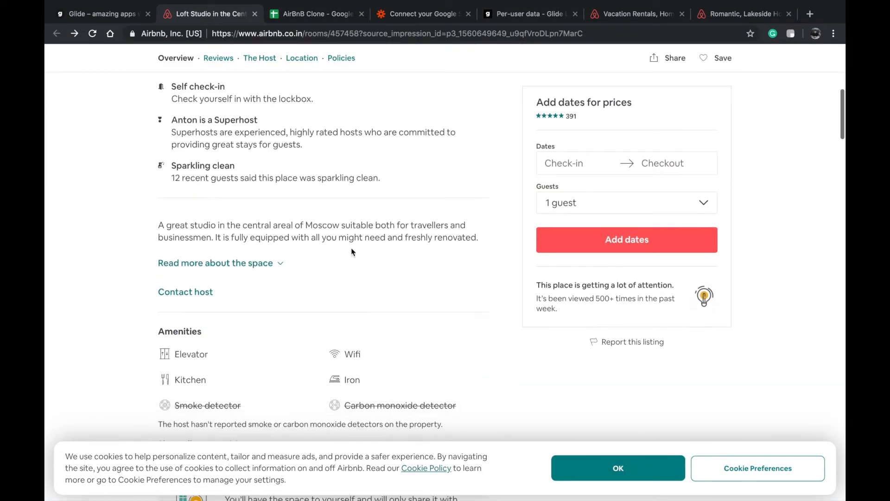
left_click_drag(479, 237, 160, 224)
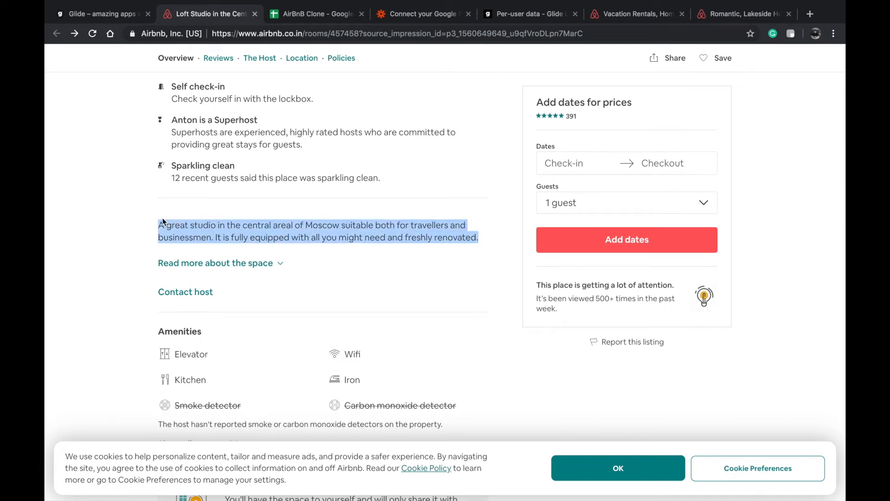
left_click(216, 263)
scroll(238, 302, "down", 1)
scroll(237, 302, "down", 1)
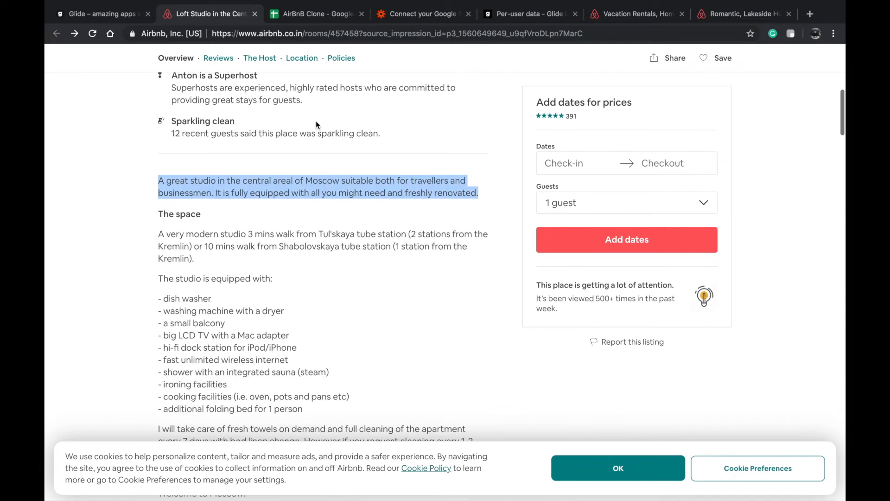
Step: Copy the listing's description from "A great studio in the central areal of Moscow" through "Welcome to Moscow!"
left_click(203, 171)
mouse_move(182, 365)
left_mouse_down()
mouse_move(195, 408)
mouse_move(195, 373)
left_mouse_up()
left_click(179, 319)
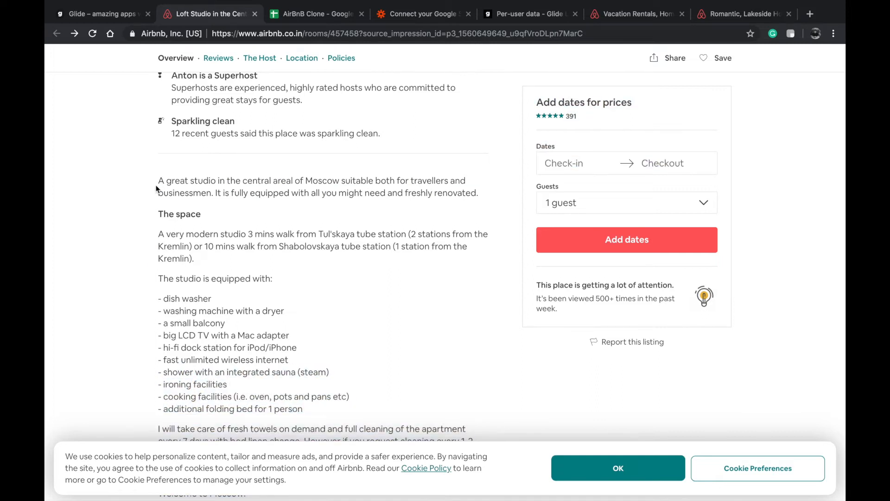
left_click_drag(157, 183, 307, 415)
key("ctrl+c")
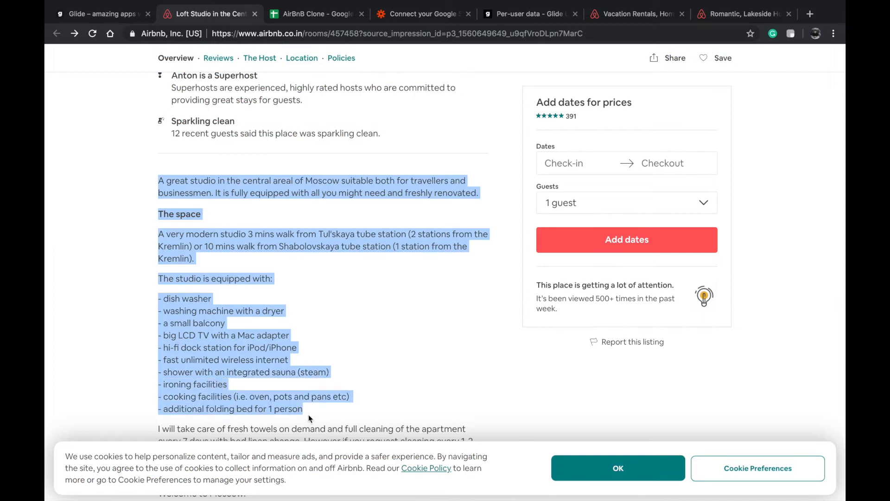
scroll(308, 415, "down", 3)
scroll(308, 414, "down", 1)
left_click_drag(308, 414, 308, 415)
Step: Paste the copied listing text into the Description cell of row 2 in the Places sheet
left_click(330, 15)
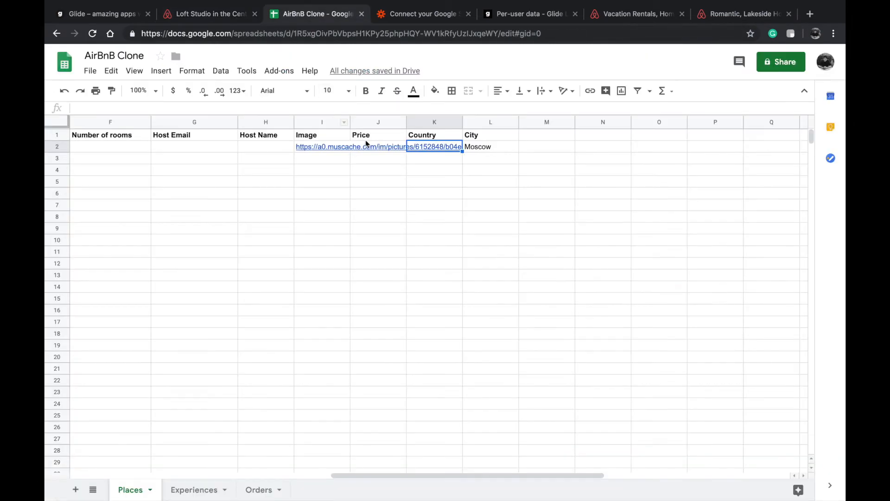
scroll(213, 139, "left", 10)
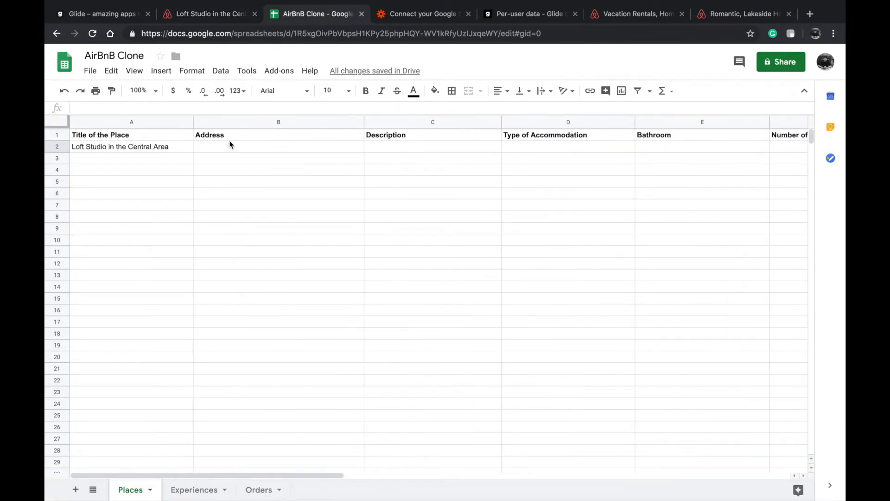
double_click(394, 148)
key("ctrl+v")
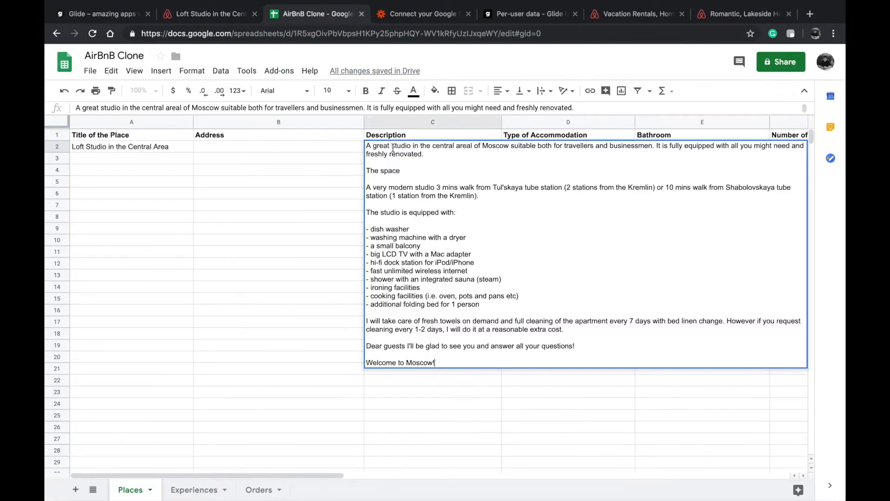
left_click(320, 207)
Step: Enter Moscow in the Address cell of the Loft Studio row
double_click(301, 193)
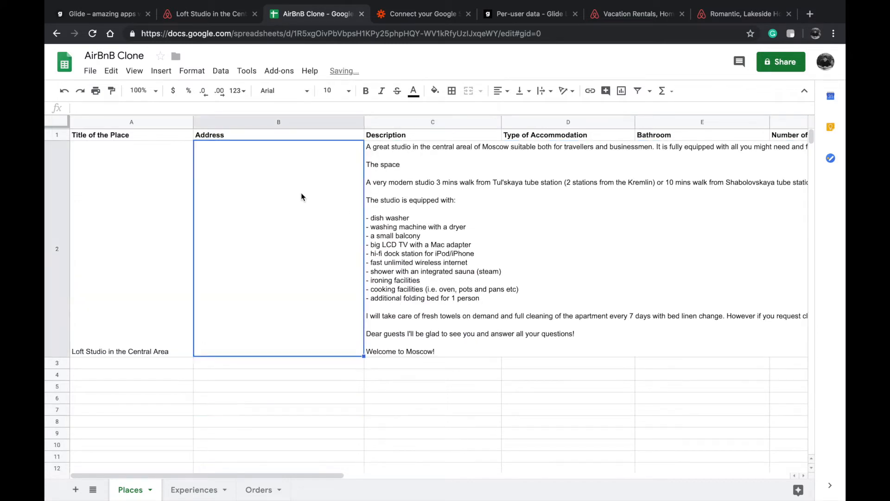
type("Moscow")
left_click(241, 411)
Step: Enter Russia in the Country cell of the Loft Studio row
scroll(241, 411, "right", 5)
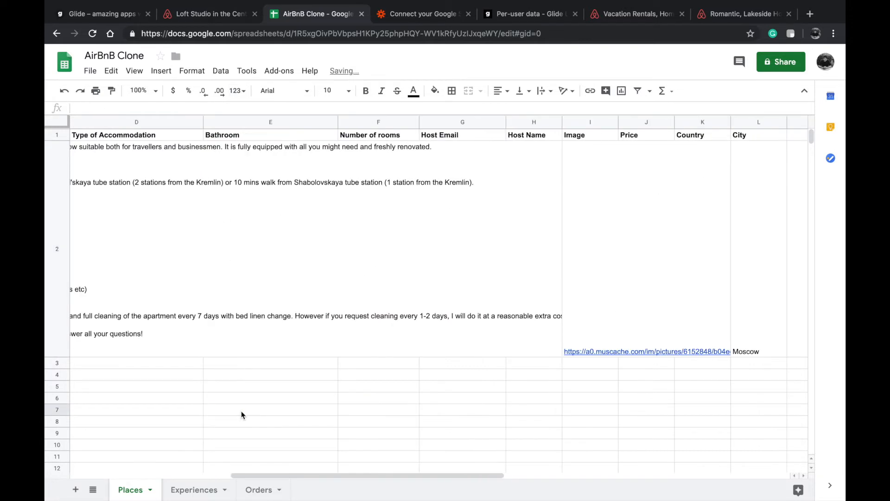
left_click(697, 155)
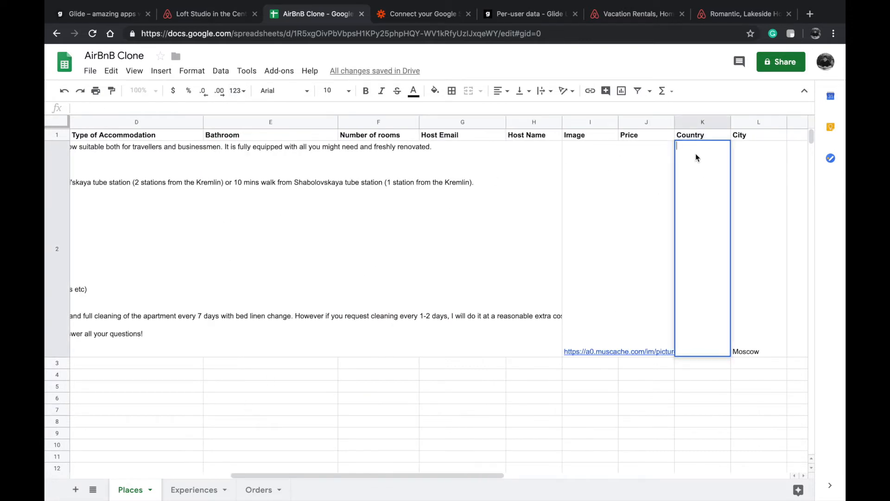
type("Russia")
left_click(661, 187)
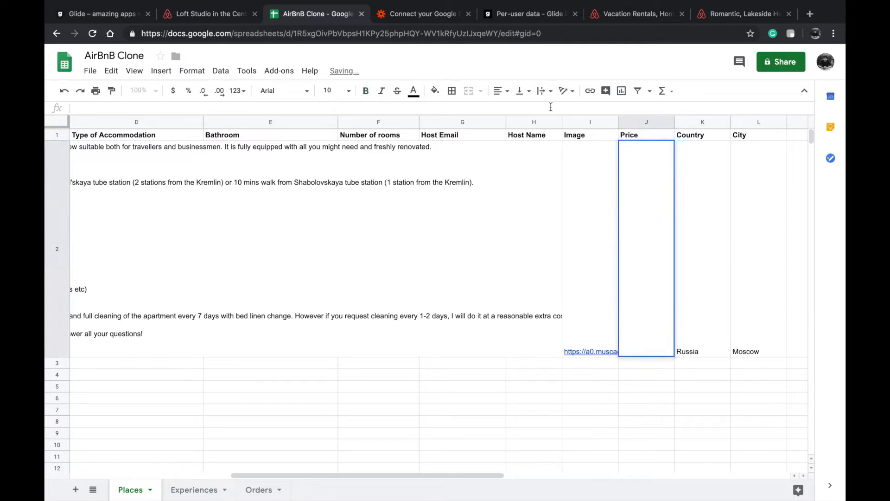
Step: Enter $1200/week in the Price cell of the Loft Studio row
type("1200")
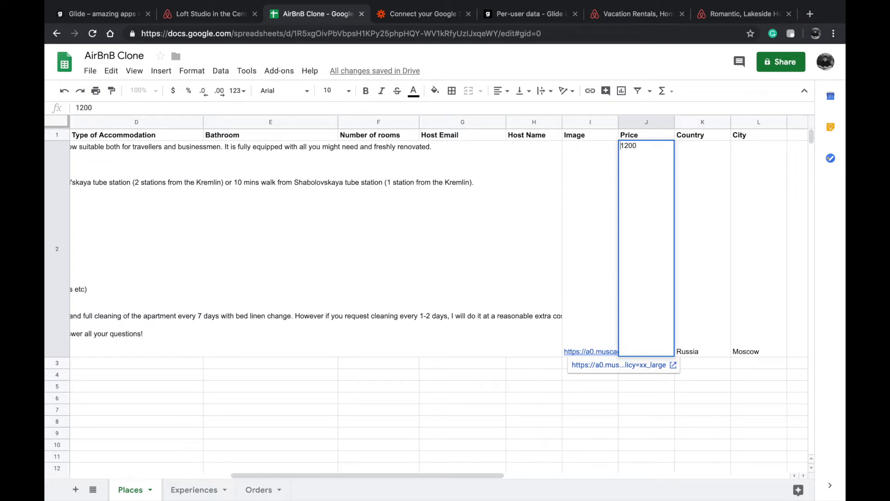
key("Home")
type("$1200/week")
left_click(524, 230)
double_click(656, 180)
left_click(616, 248)
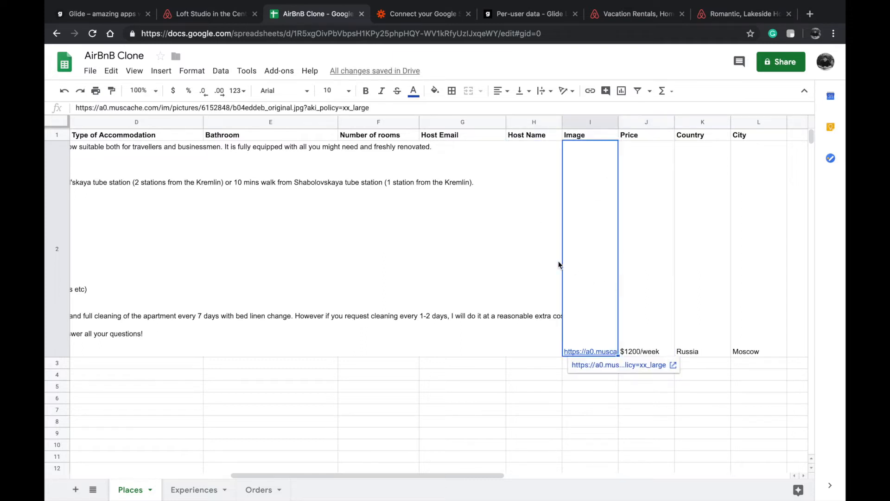
Step: Fill in the Host Name and Host Email cells of the Loft Studio row with the host's first name and a placeholder e-mail
double_click(541, 261)
type("Anton")
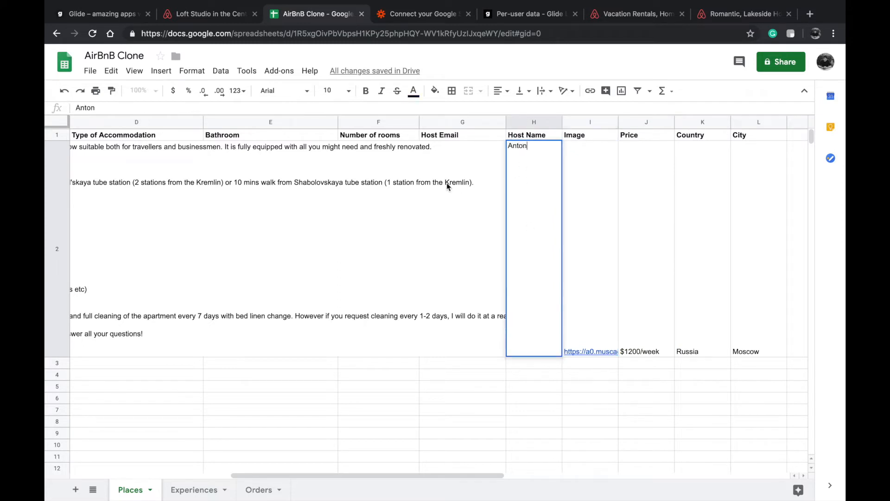
left_click(439, 181)
type("email@email.com")
key("Return")
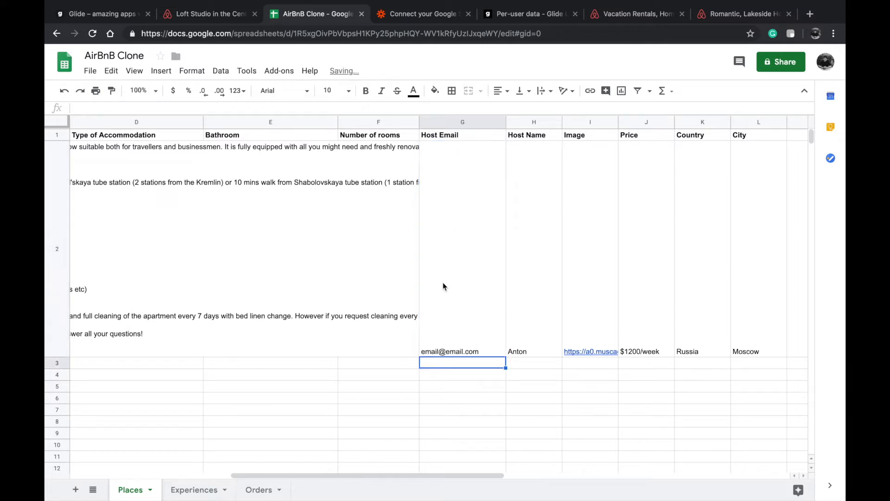
Step: Enter 1 in the Number of rooms cell of the Loft Studio row
scroll(440, 286, "left", 3)
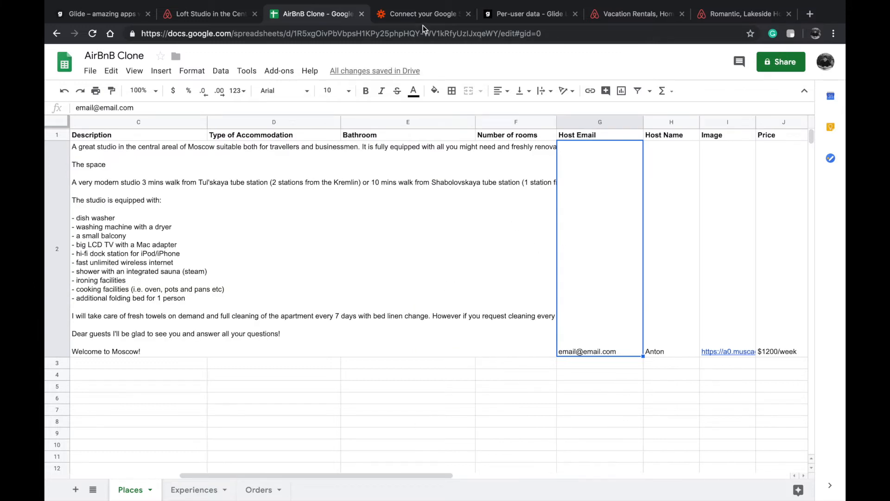
double_click(528, 221)
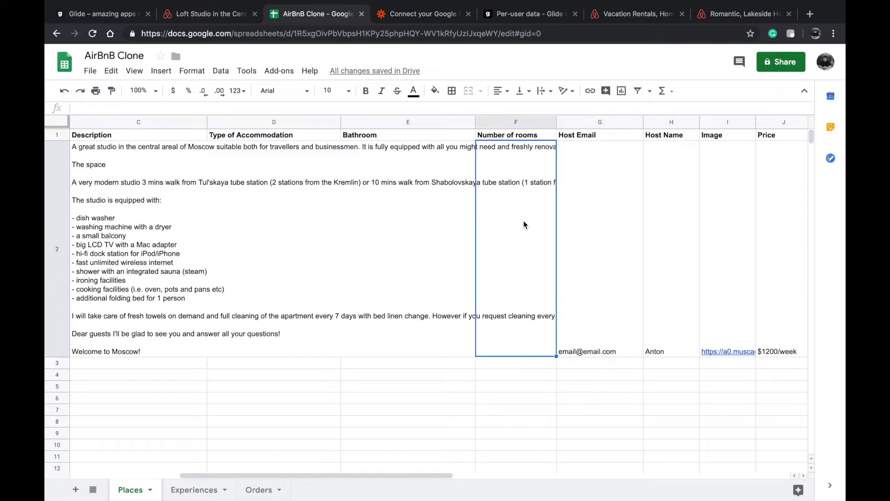
left_click(602, 291)
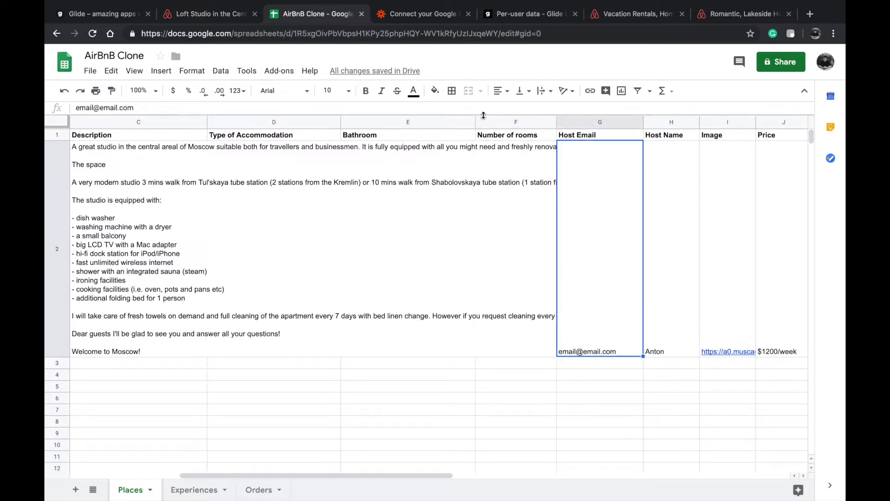
double_click(537, 169)
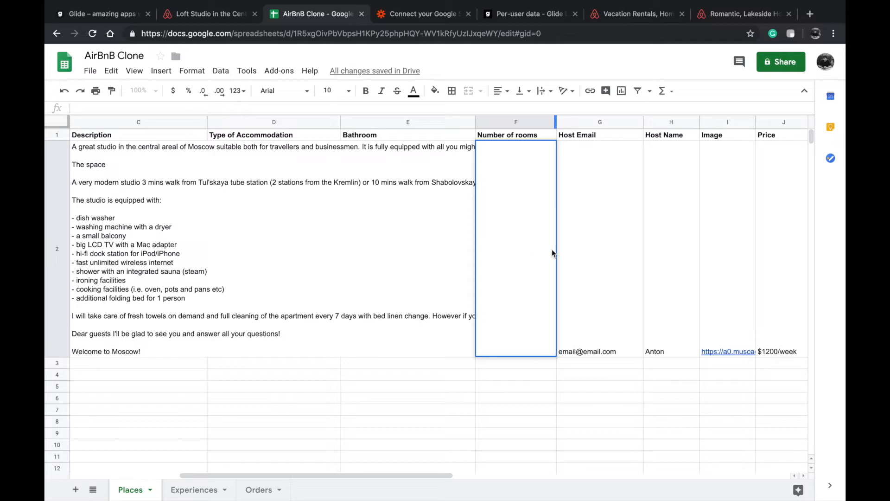
key("Return")
left_click(524, 308)
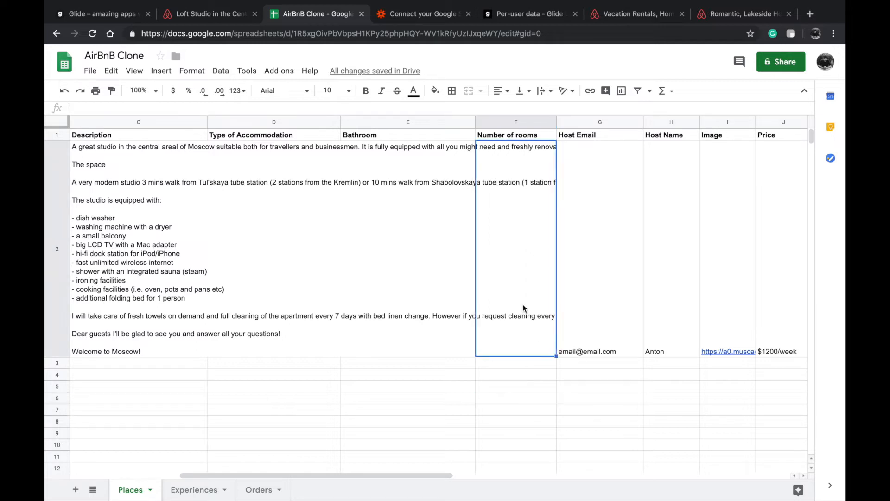
type("1")
key("Return")
Step: Enter Entire Apartment in the Type of Accommodation cell of the Loft Studio row
double_click(379, 250)
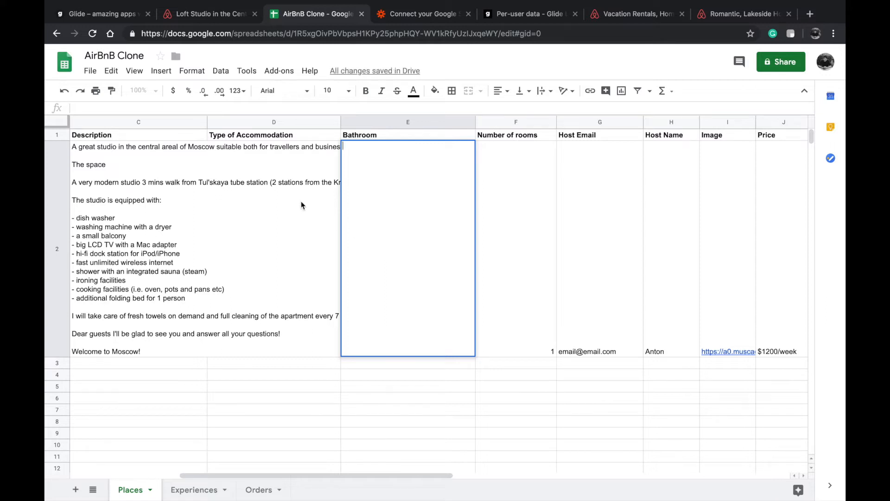
double_click(323, 209)
type("Villa")
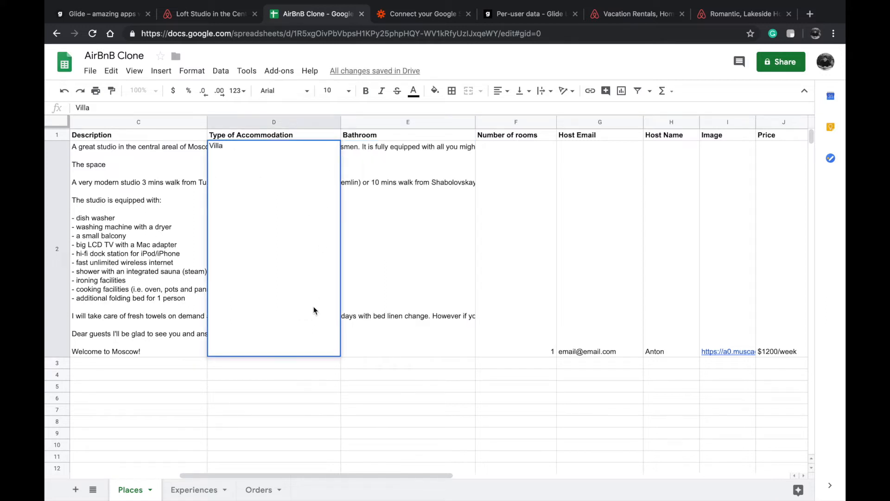
key("ctrl+a")
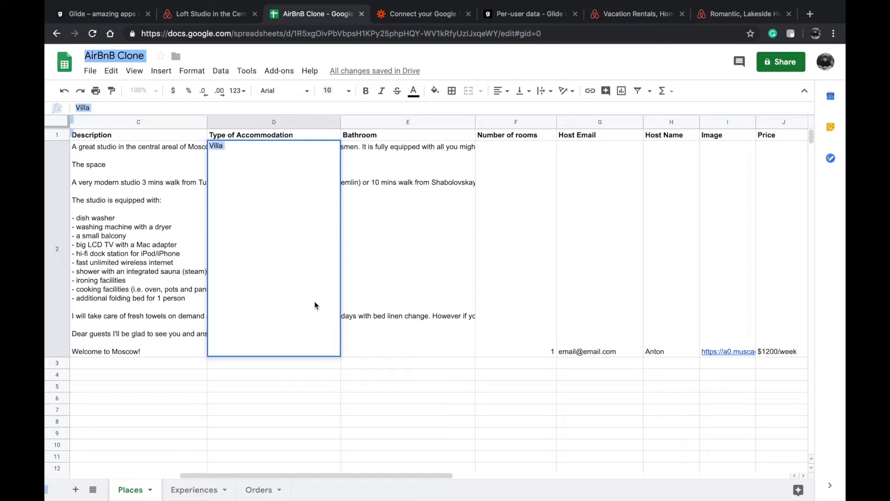
left_click(314, 305)
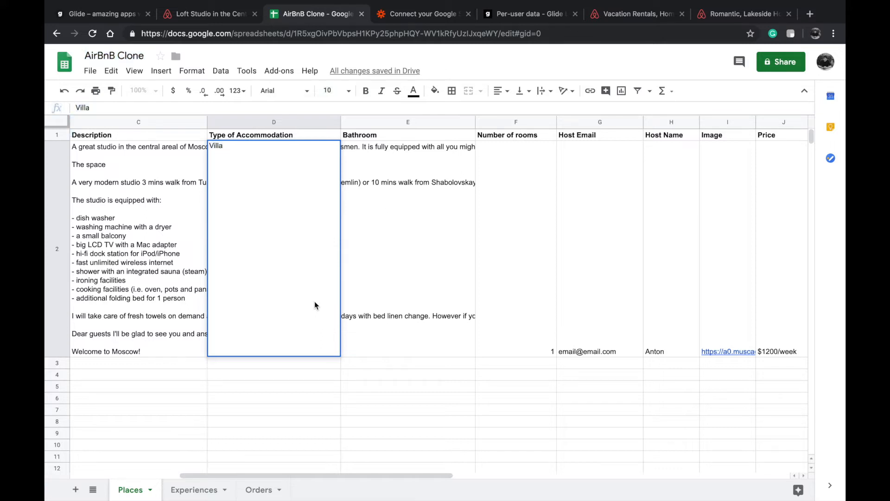
double_click(220, 147)
type("Entire Apartment")
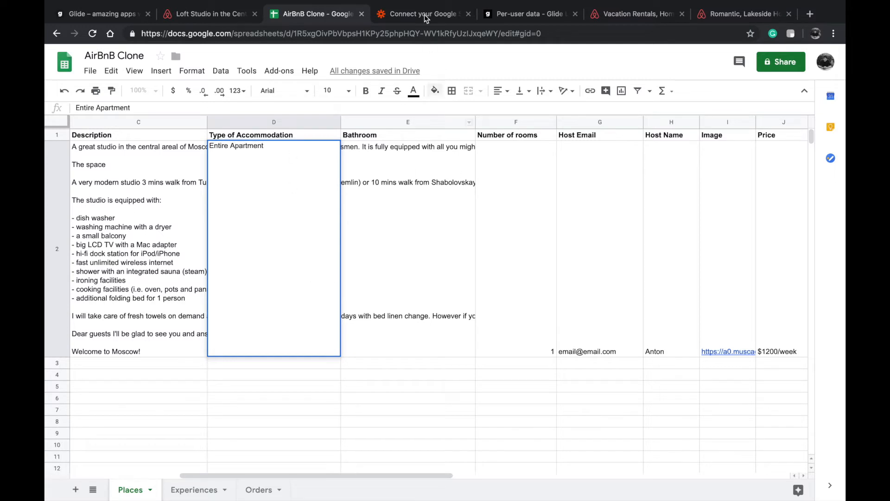
Step: Check the bath details in the Airbnb listing and enter Single in the Bathroom cell of the Loft Studio row
left_click(219, 15)
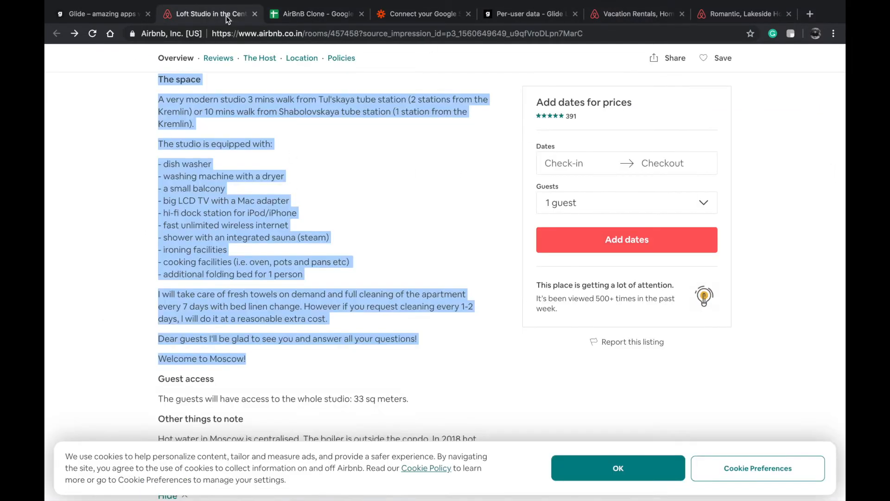
scroll(262, 235, "up", 6)
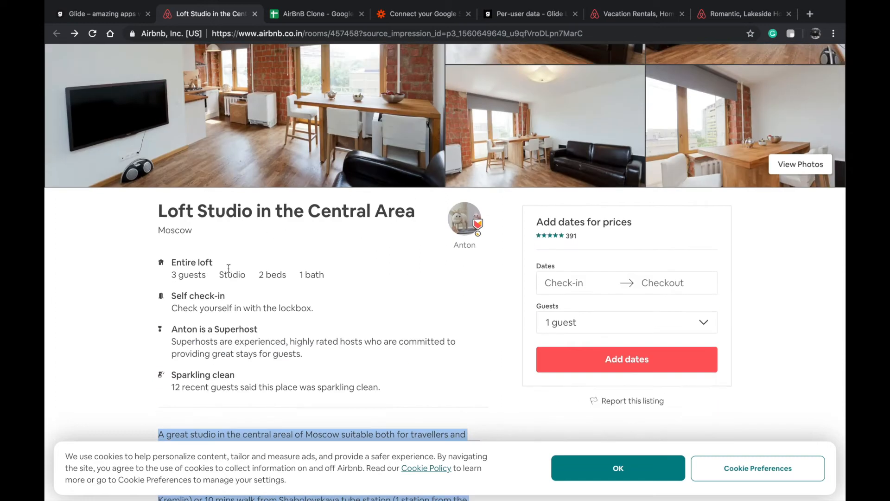
left_click(325, 201)
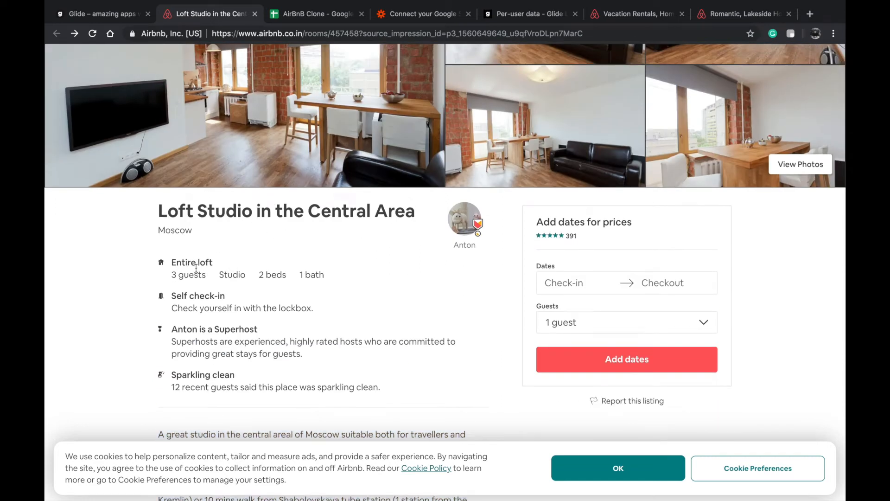
left_click(303, 14)
left_click(406, 268)
left_click(387, 409)
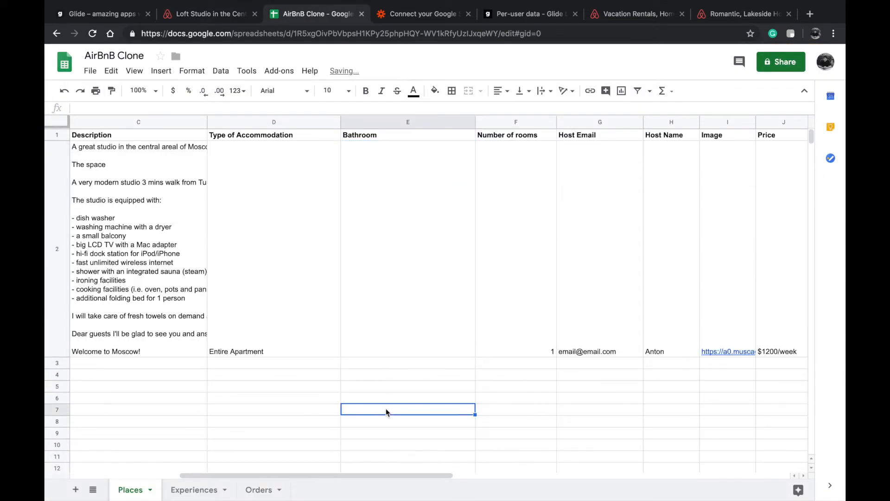
double_click(399, 290)
type("1")
left_click(373, 410)
left_click(400, 347)
type("Single")
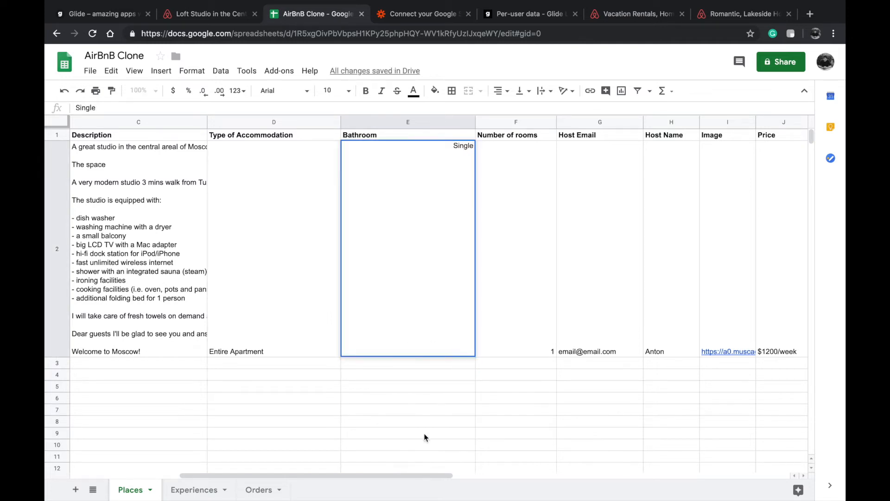
left_click(432, 426)
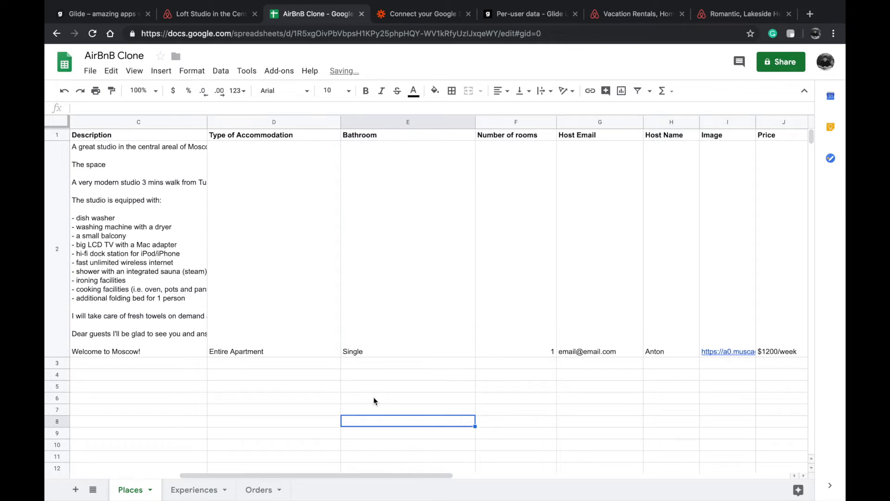
scroll(371, 399, "left", 5)
scroll(366, 331, "right", 15)
scroll(366, 330, "left", 10)
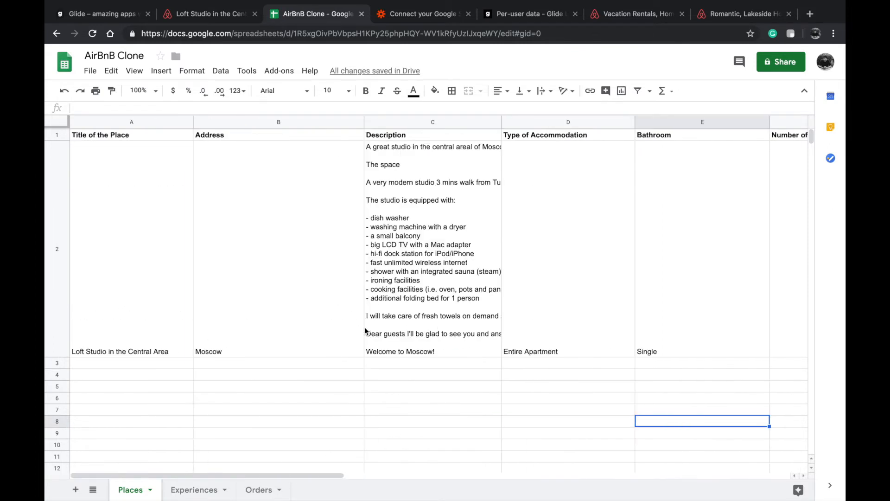
Step: Switch to the Glide app editor and set the Places screen's layout to Columns
left_click(118, 14)
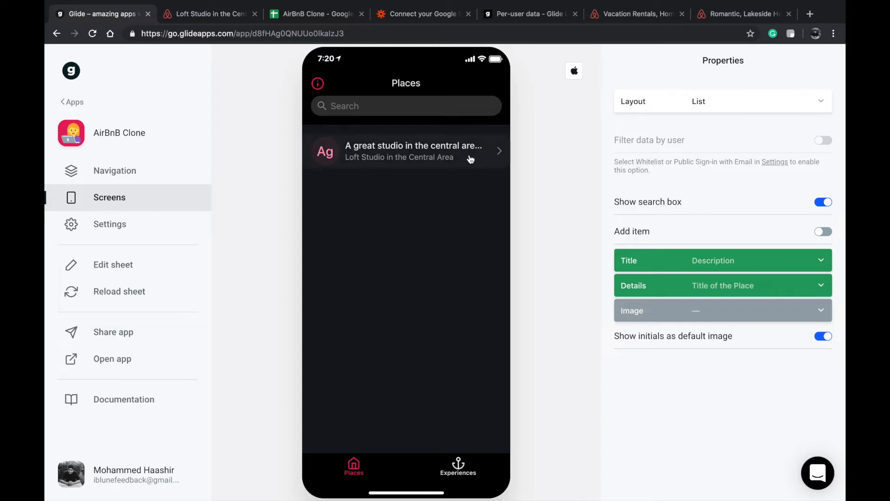
left_click(655, 101)
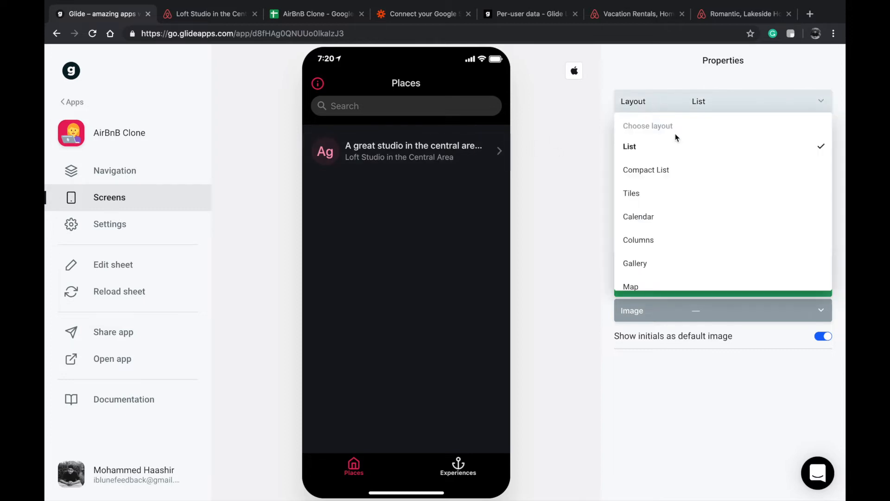
left_click(673, 261)
left_click(692, 109)
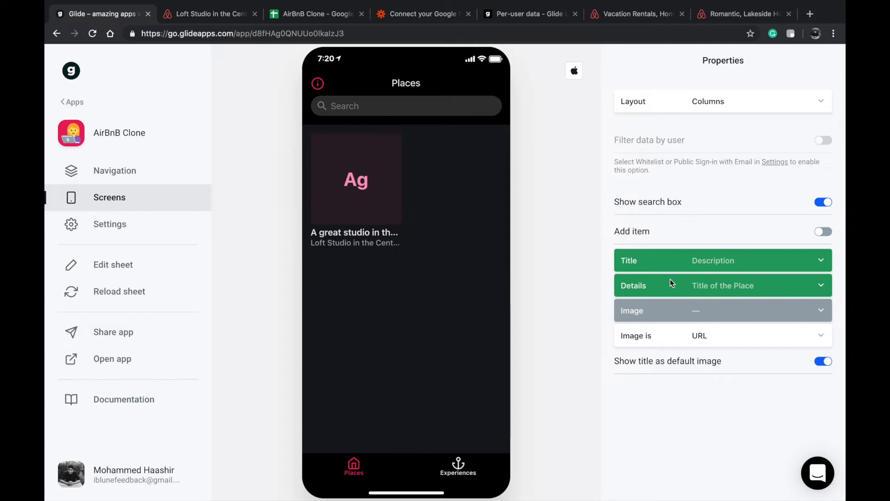
Step: Map the Places screen's Details to the Price column and its Title to Title of the Place
left_click(694, 289)
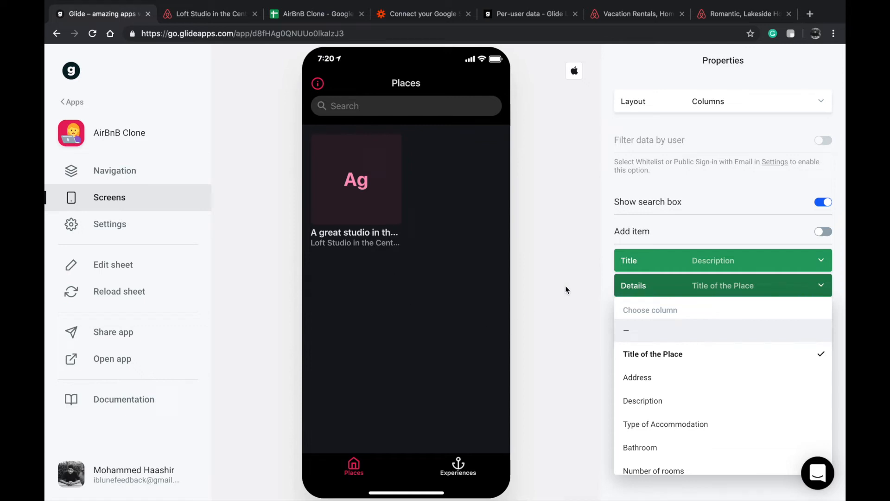
scroll(680, 423, "down", 3)
scroll(679, 421, "up", 3)
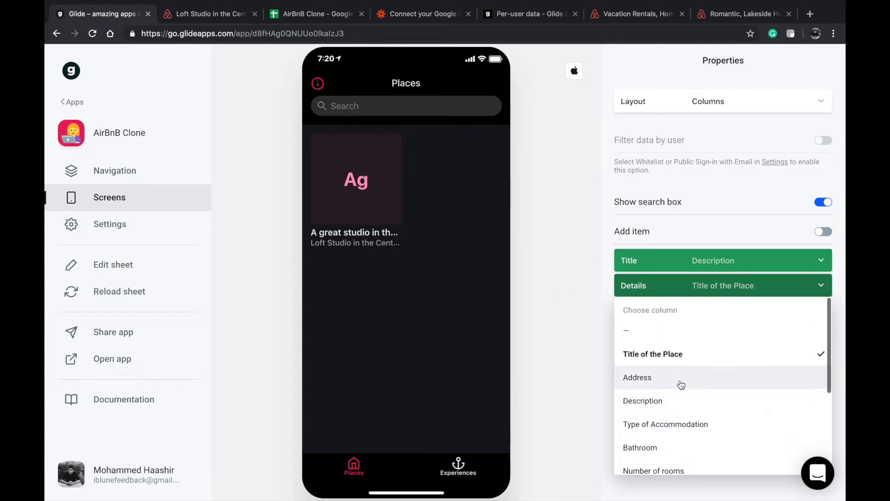
scroll(665, 417, "down", 2)
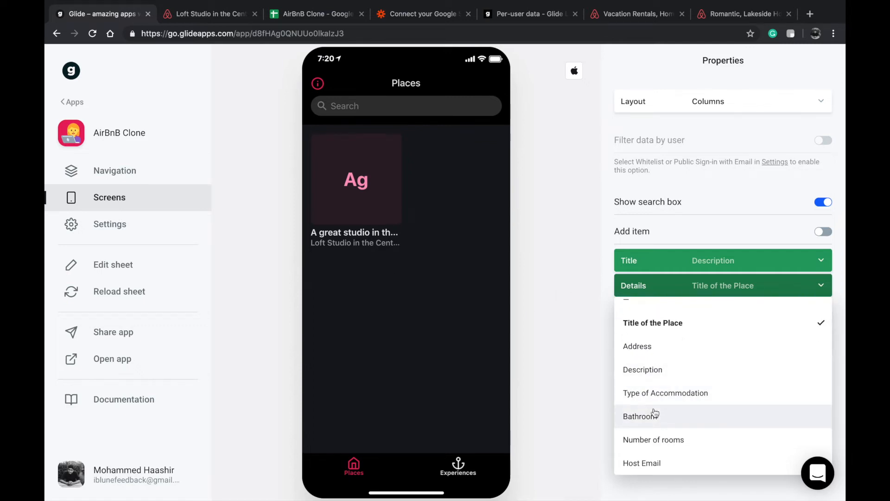
scroll(654, 412, "down", 3)
left_click(651, 463)
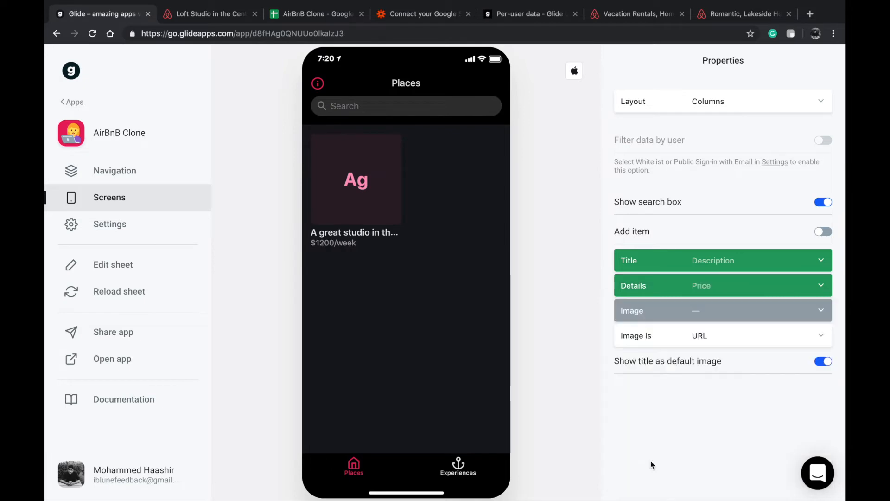
left_click(726, 255)
left_click(685, 309)
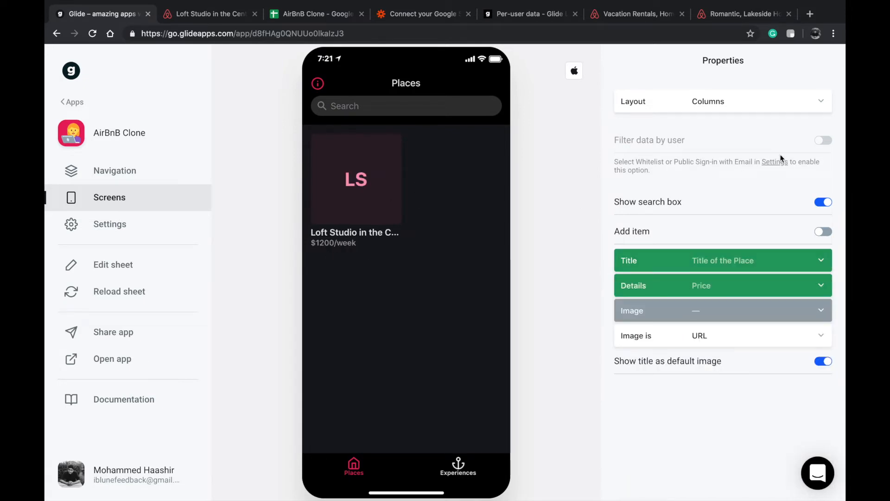
Step: Map the Places screen's Image to the Image column, keeping URL as the image source
left_click(749, 334)
left_click(713, 309)
scroll(646, 452, "down", 3)
left_click(645, 420)
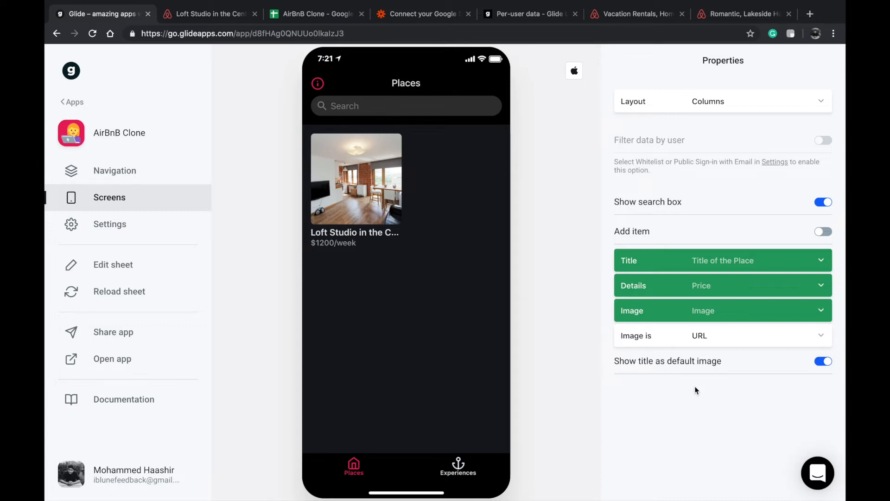
left_click(698, 306)
scroll(684, 364, "down", 1)
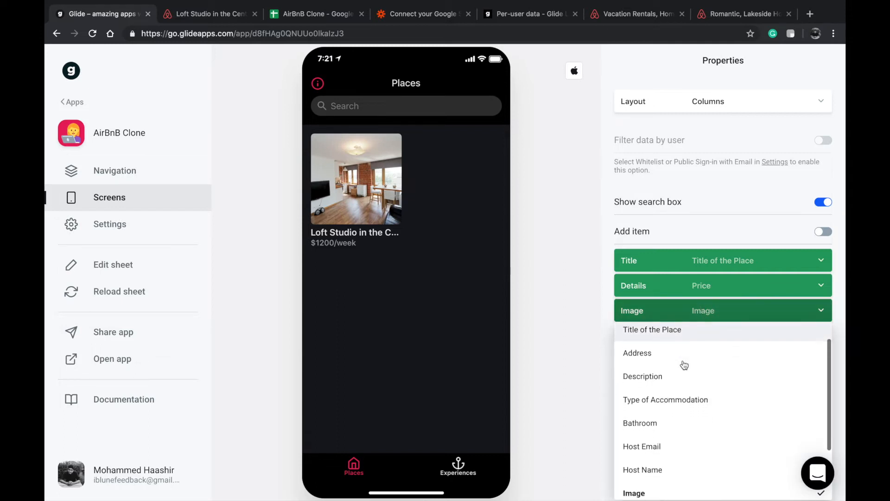
left_click(568, 280)
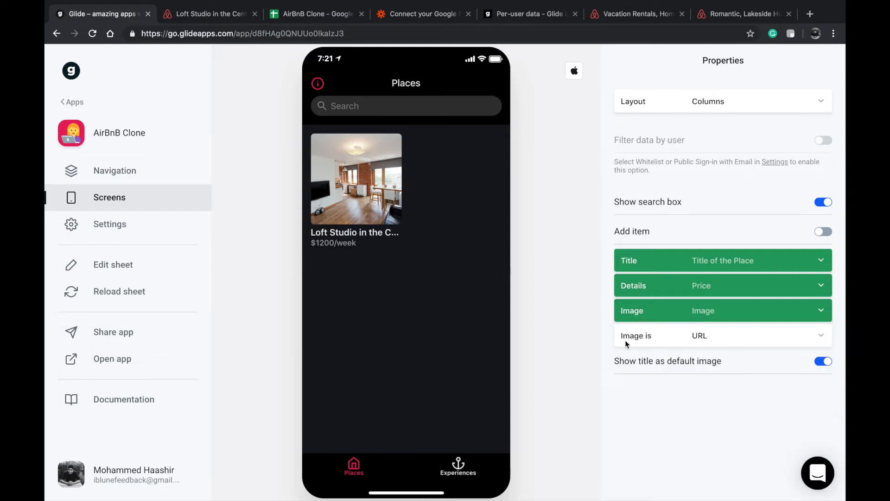
left_click(666, 335)
left_click(673, 449)
Step: Preview the Loft Studio place's detail screen down to its last fields and return to the Places list
left_click(366, 180)
scroll(373, 165, "down", 10)
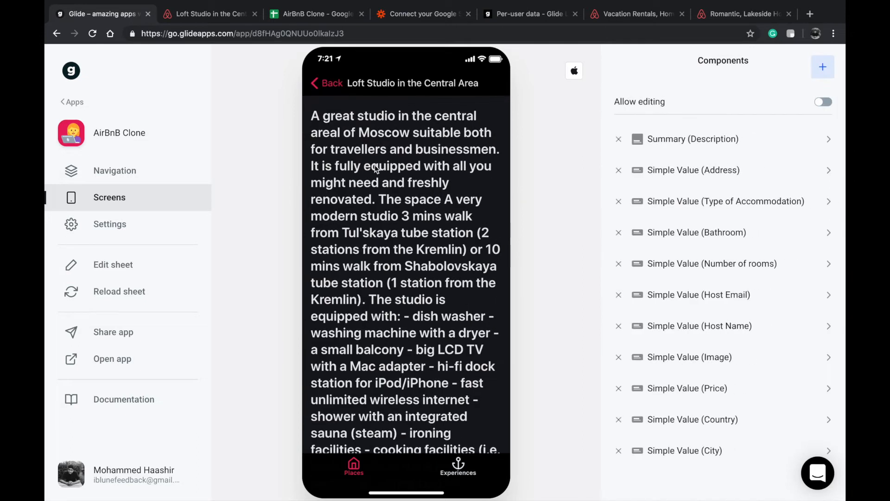
scroll(385, 163, "up", 10)
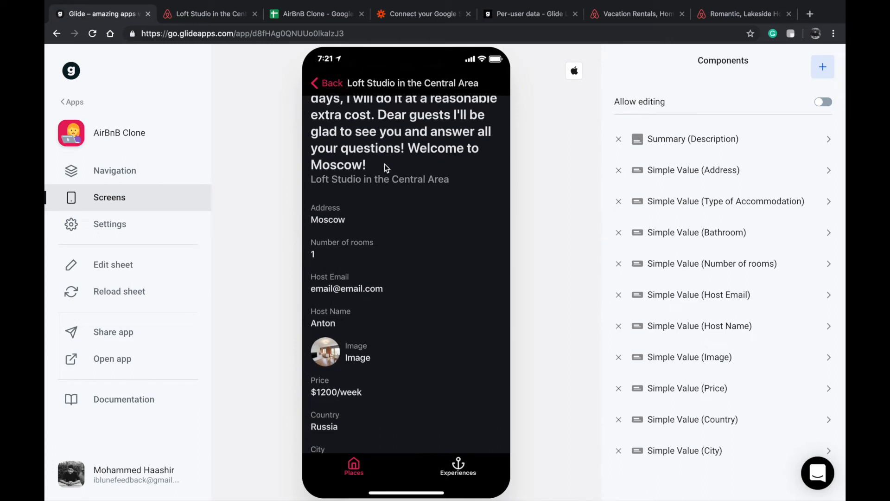
left_click(323, 87)
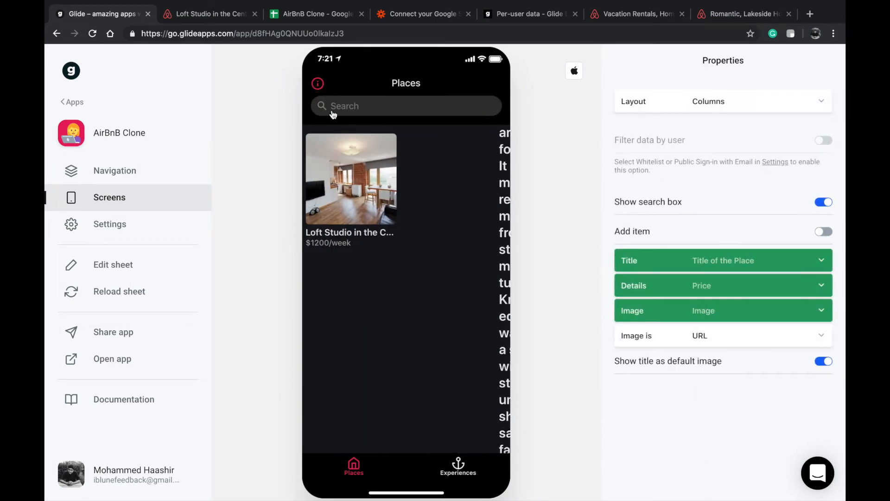
Step: Enable adding items on the Places screen and open the New item form to review its fields
left_click(461, 469)
left_click(367, 463)
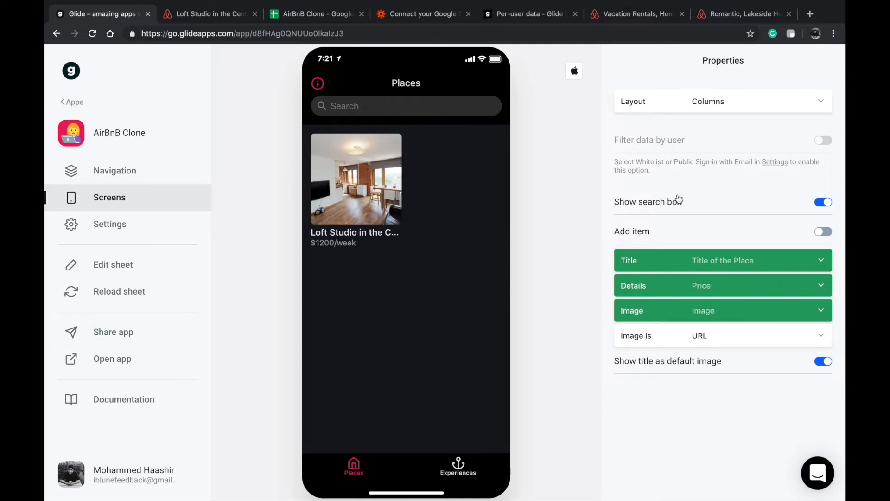
left_click(681, 229)
left_click(499, 85)
scroll(432, 219, "down", 10)
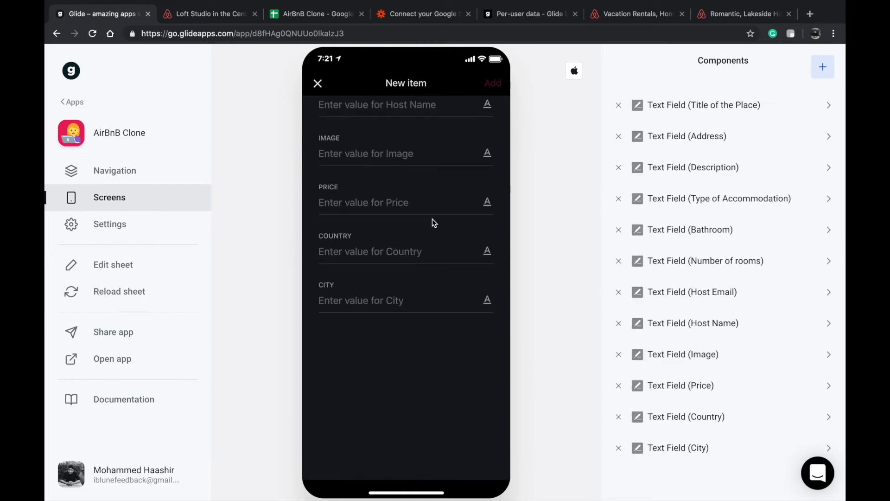
scroll(432, 218, "up", 5)
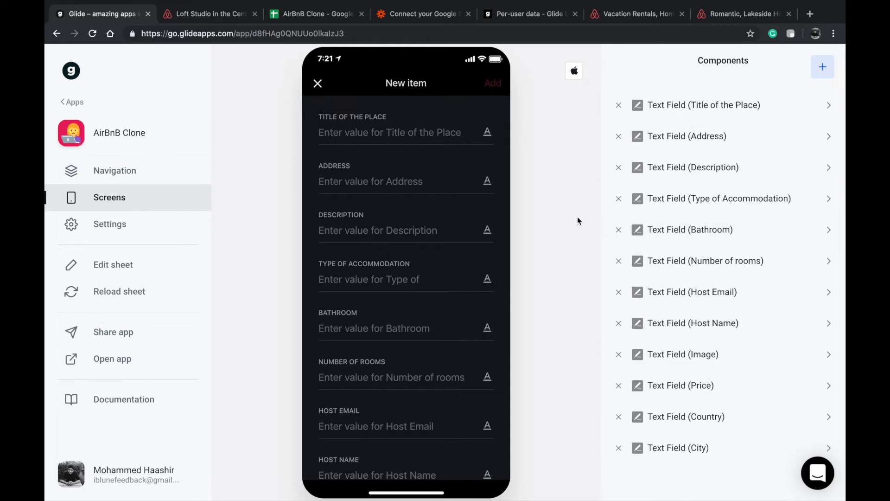
Step: Inspect the Host Email text field's column, title and hint text, and return to the form's component list
scroll(357, 295, "down", 2)
scroll(357, 295, "down", 1)
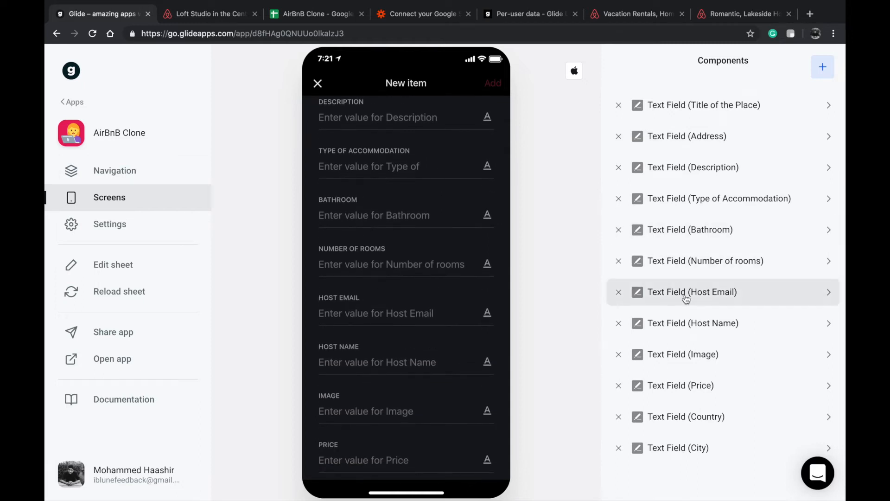
left_click(716, 290)
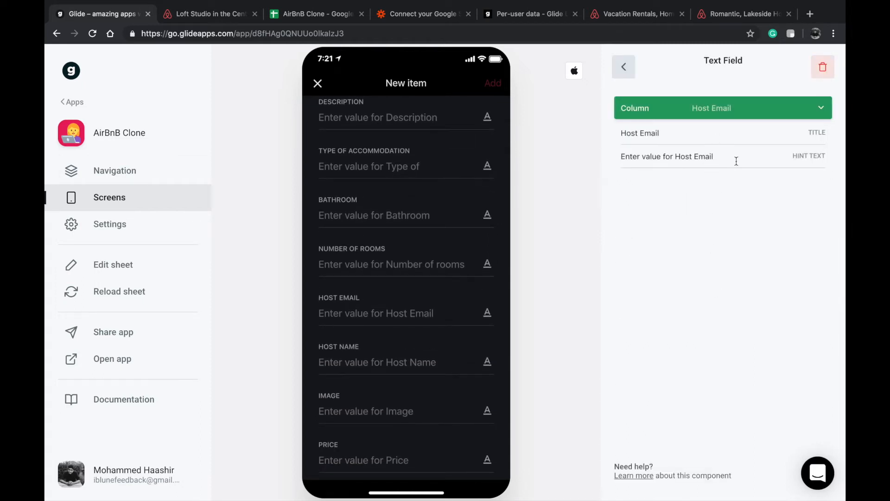
left_click_drag(730, 161, 561, 120)
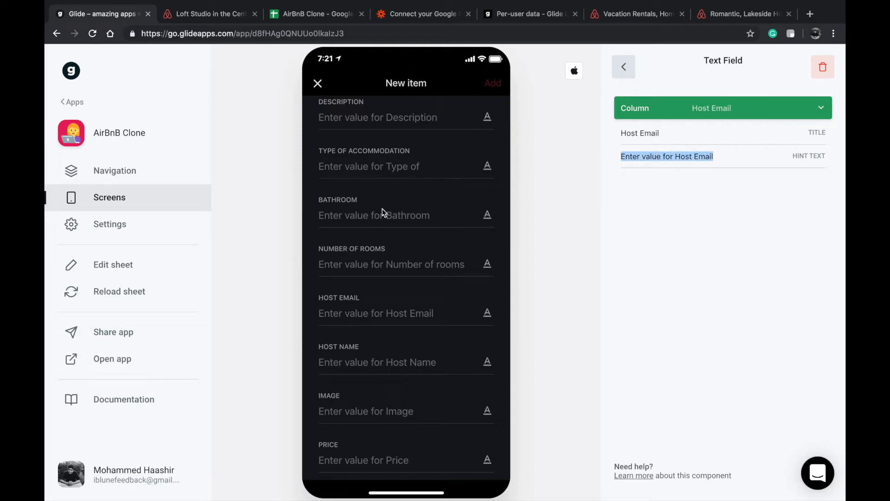
left_click(620, 73)
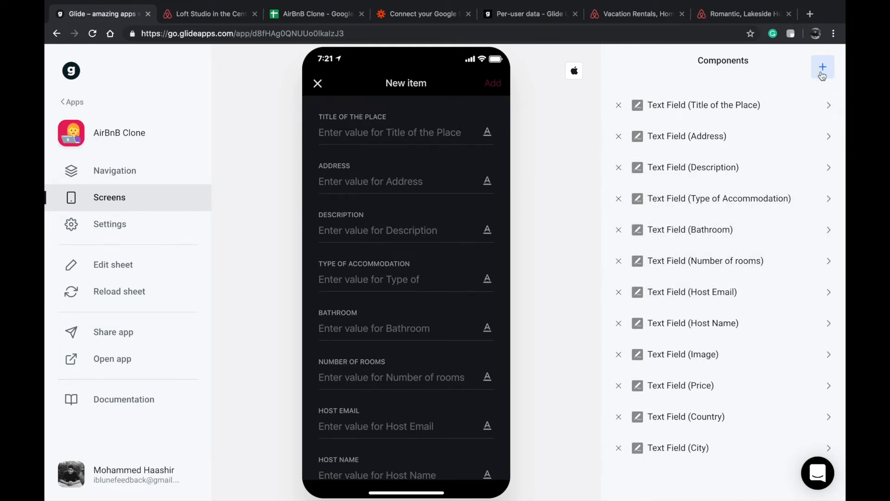
Step: Add an Image Picker for the Image column to the New item form and move it directly below Host Name
left_click(821, 69)
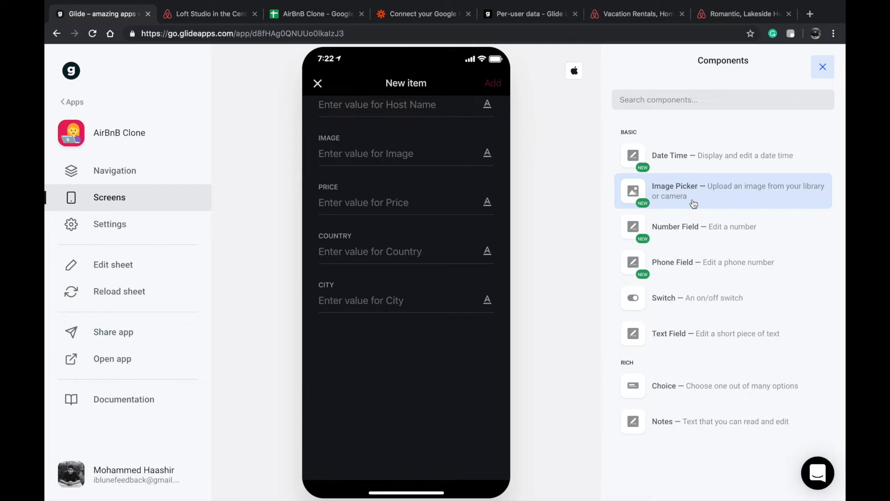
left_click(694, 204)
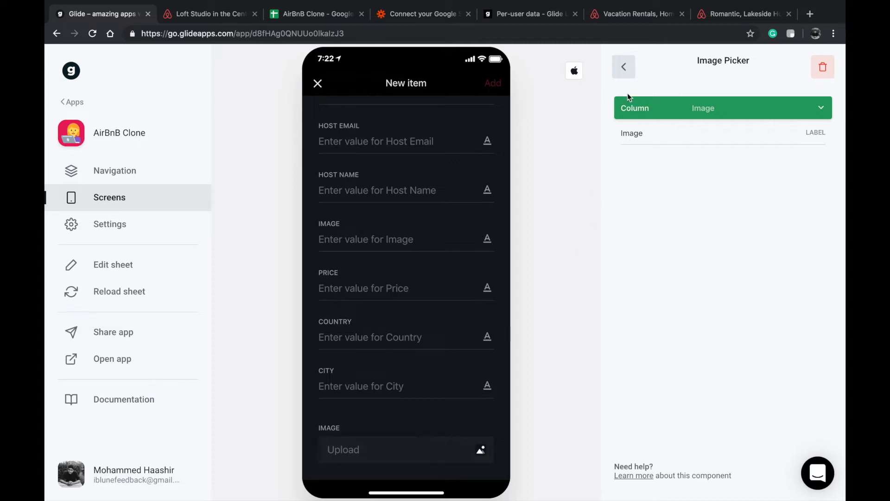
left_click(624, 68)
scroll(643, 231, "down", 2)
left_click_drag(660, 374, 658, 325)
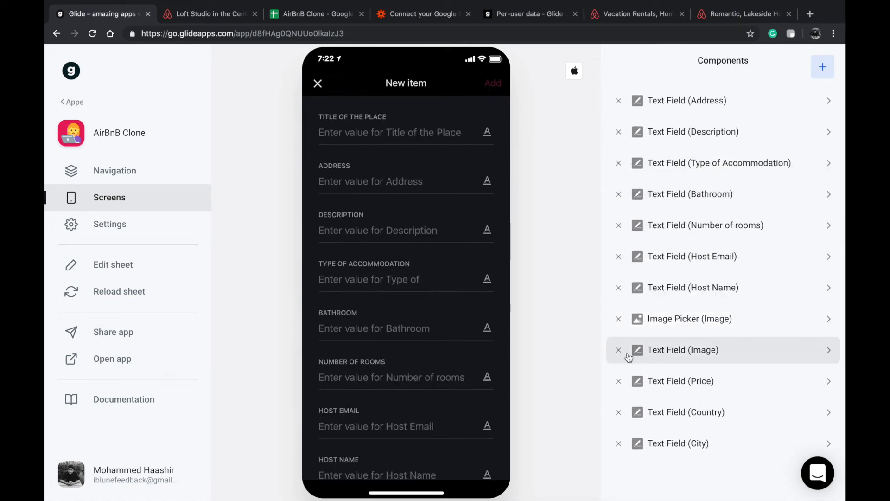
Step: Remove the Image text field from the form and check the Image Picker's column and label settings
left_click(620, 350)
left_click(675, 323)
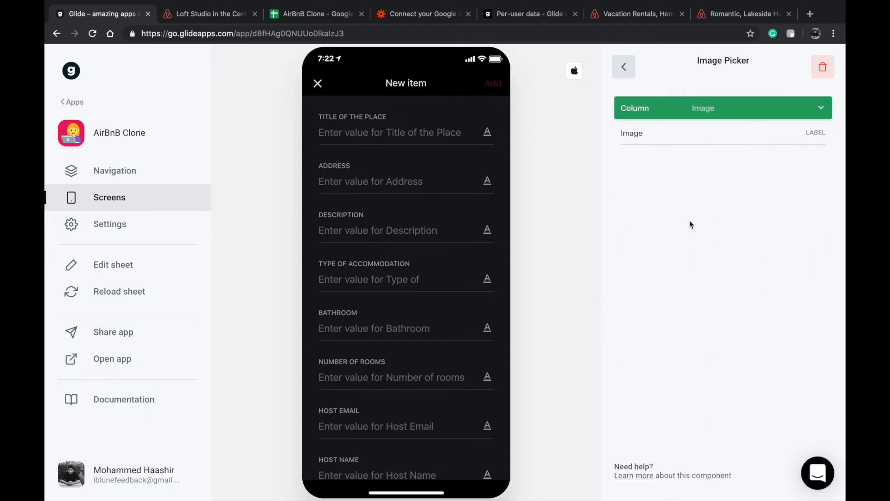
left_click(633, 65)
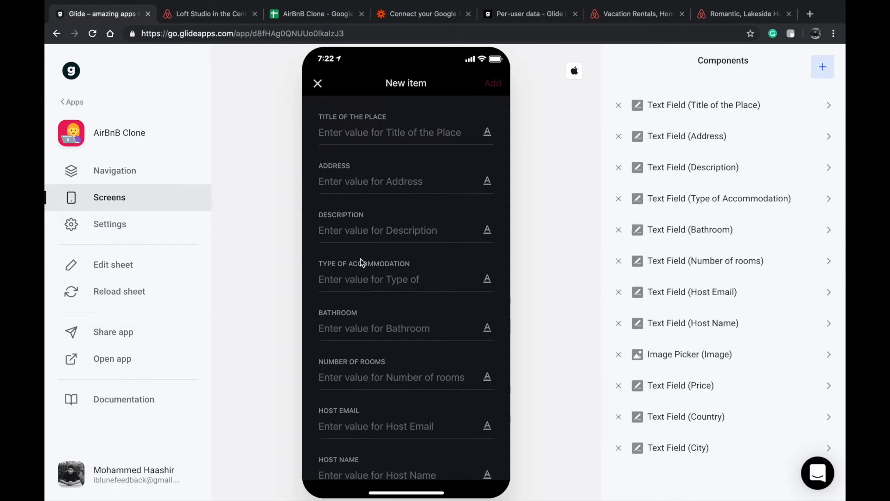
Step: Examine the New item form in the preview from Title of the Place down to City
scroll(360, 258, "down", 10)
scroll(391, 294, "up", 10)
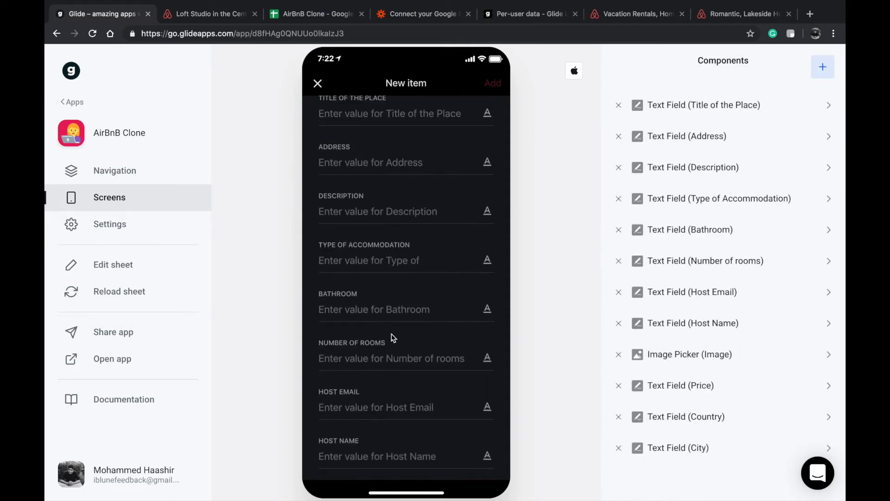
scroll(392, 337, "down", 5)
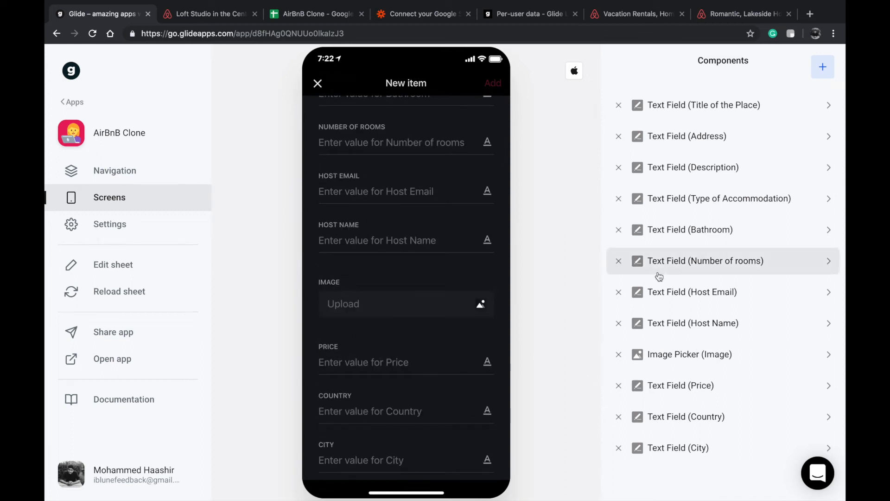
scroll(657, 276, "down", 2)
scroll(655, 279, "up", 2)
scroll(380, 406, "down", 2)
scroll(388, 392, "up", 3)
scroll(370, 417, "down", 2)
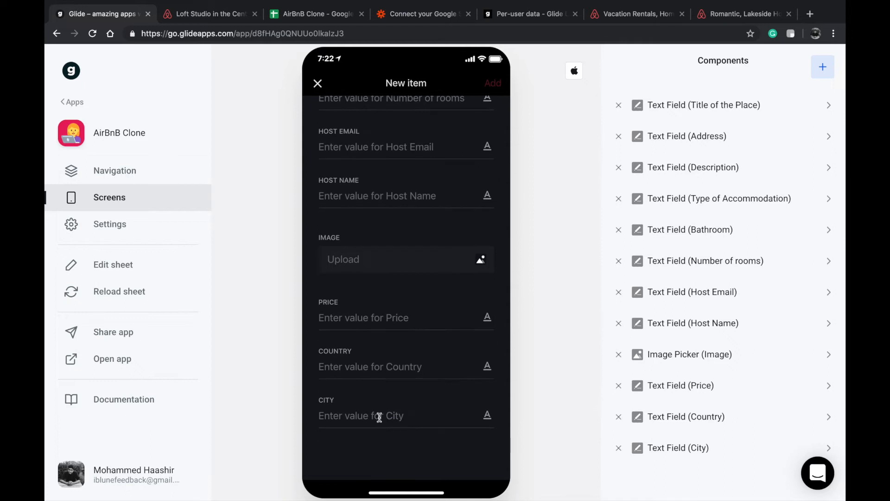
Step: Add a Choice component to the New item form and set its column to Type of Accommodation
left_click(818, 74)
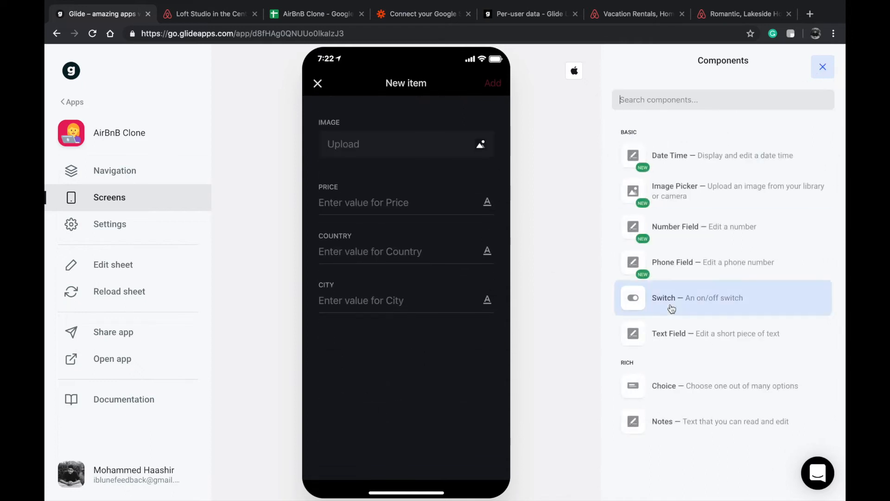
scroll(674, 387, "down", 1)
left_click(677, 369)
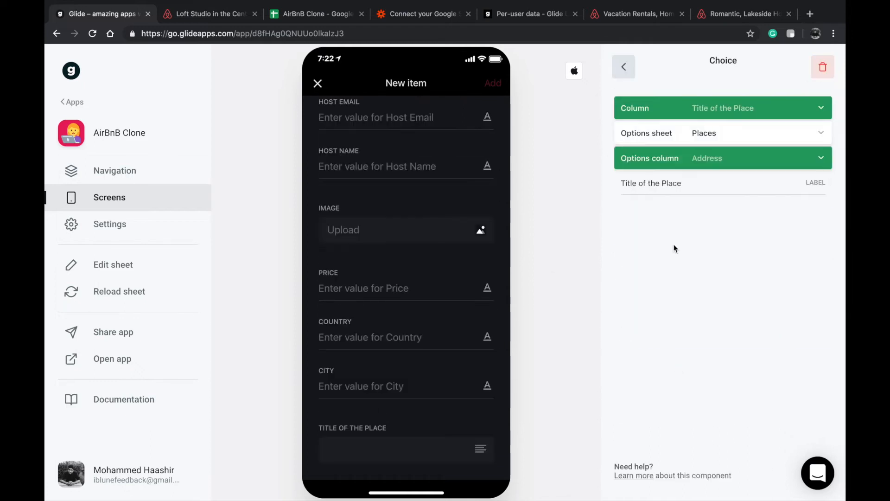
double_click(686, 183)
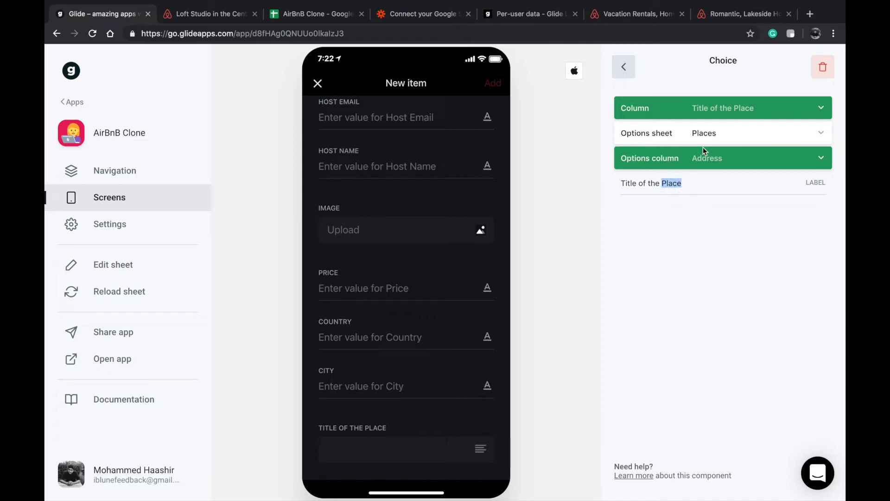
left_click(710, 110)
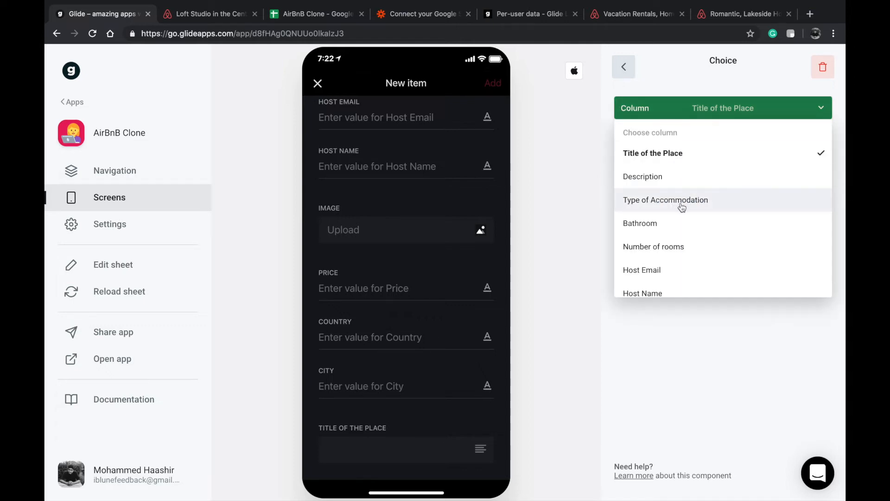
scroll(672, 240, "down", 1)
left_click(676, 181)
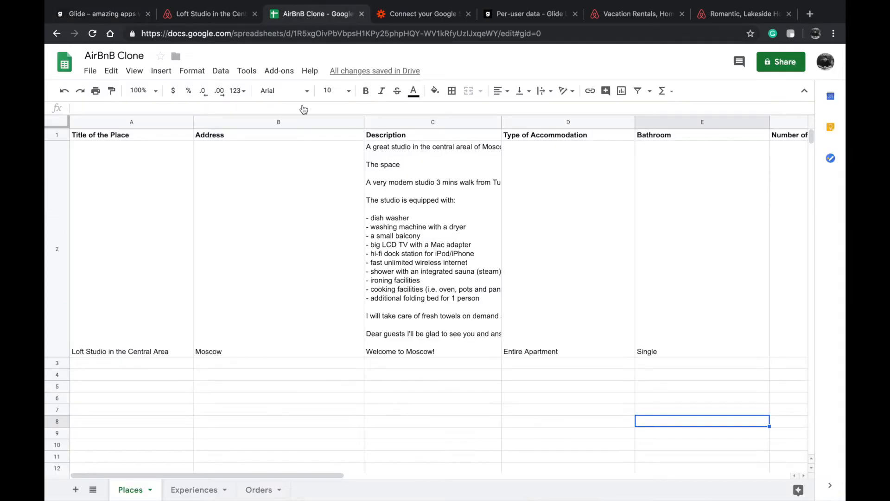
Step: Switch to the AirBnB Clone Google Sheet and copy the Loft Studio row's Type of Accommodation text
left_click(308, 15)
double_click(526, 335)
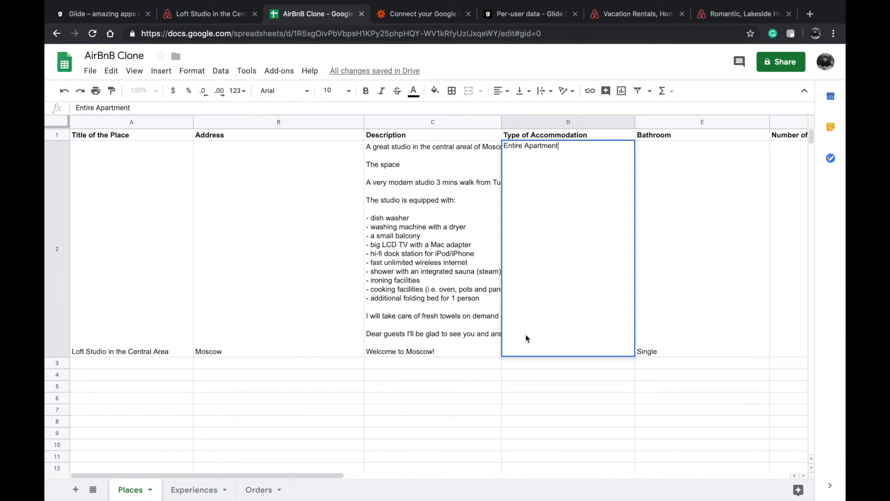
left_click_drag(596, 223, 504, 146)
key("ctrl+c")
left_click(344, 417)
Step: Add a new sheet to the spreadsheet and enter the header "Options for Accommodation Type" in A1
left_click(75, 489)
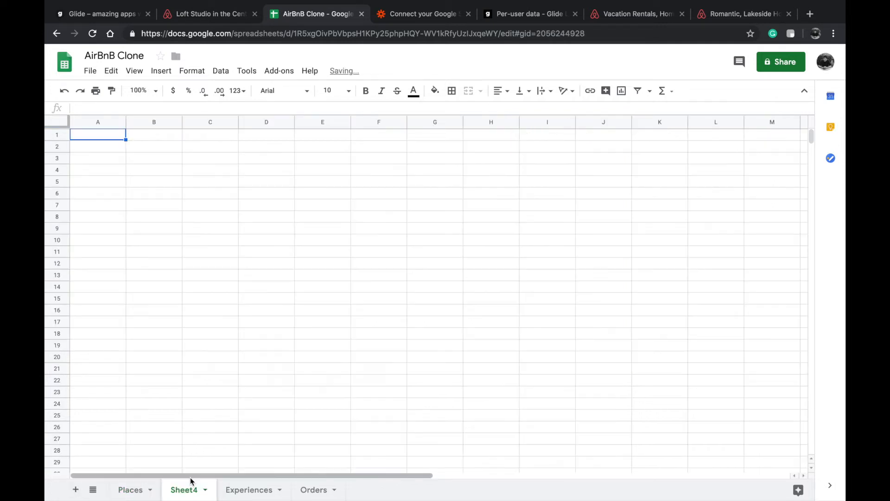
double_click(111, 138)
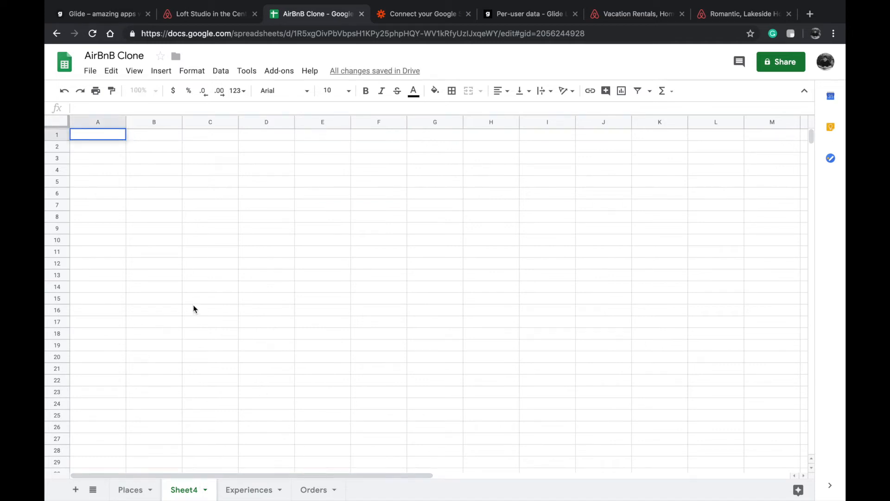
type("Options for Accomm")
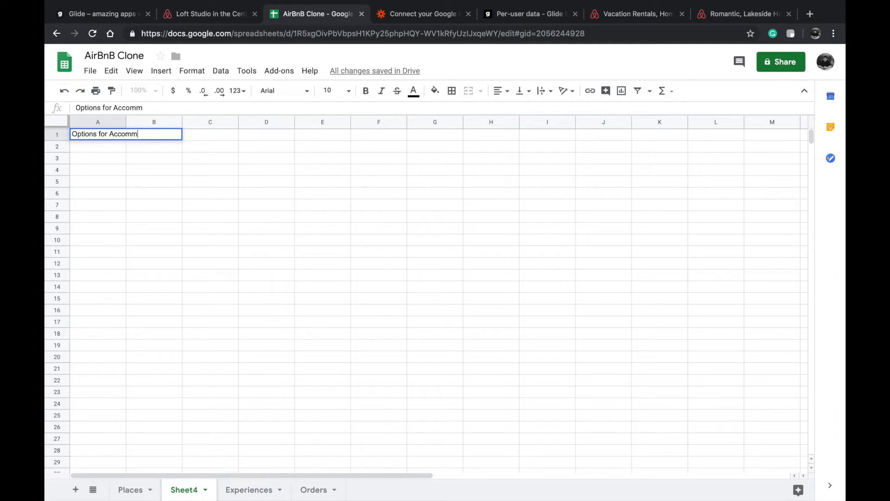
type("odation Type")
left_click(147, 251)
Step: Widen column A to fit its header and paste "Entire Apartment" into A2
double_click(94, 145)
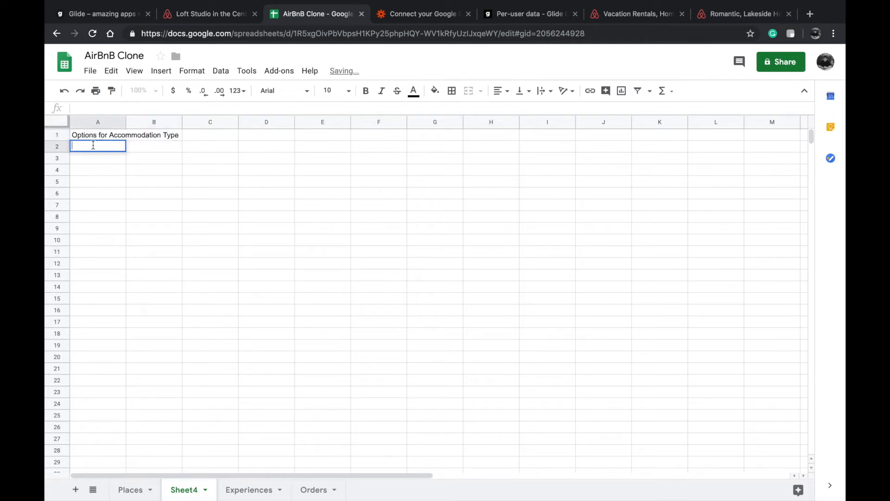
left_click_drag(125, 121, 216, 121)
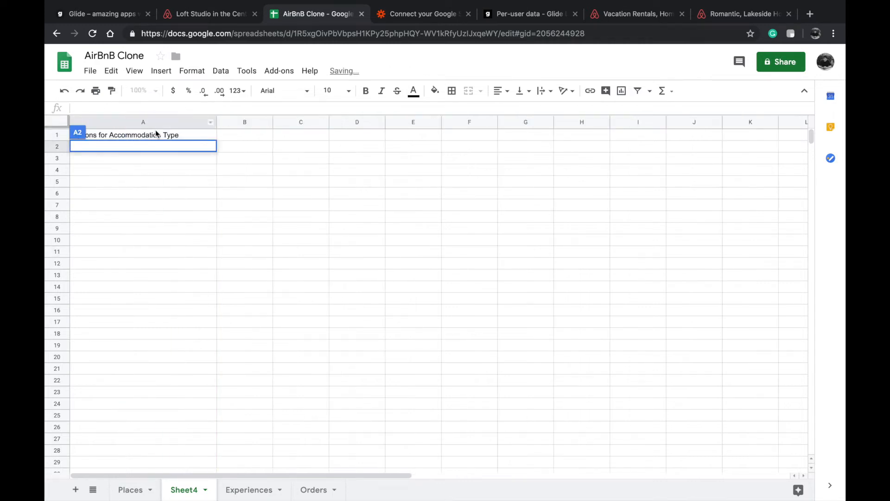
key("ctrl+v")
key("Return")
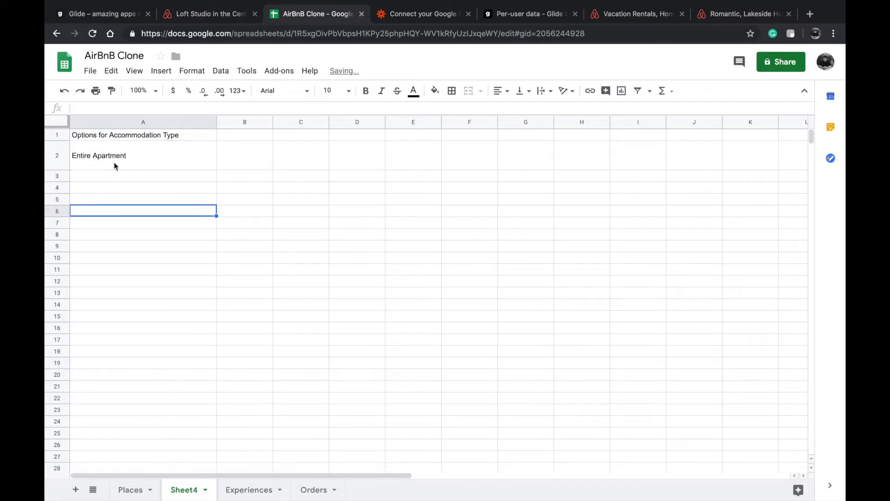
Step: Enter "Single Room" in A3 and "Shared Room" in A4 as further accommodation options
double_click(114, 179)
type("Single Room")
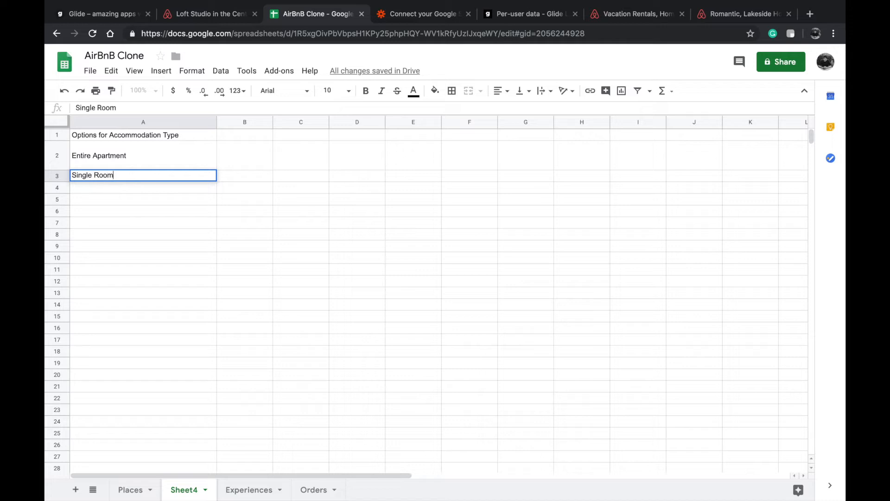
key("Return")
type("Shared ERo")
key("BackSpace")
key("BackSpace")
key("BackSpace")
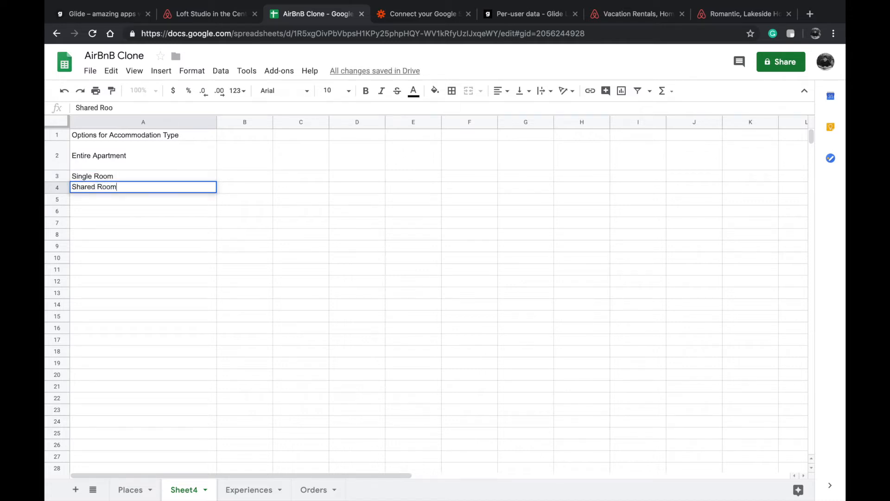
Step: Make the "Options for Accommodation Type" header bold
left_click(153, 135)
key("ctrl+b")
left_click(127, 156)
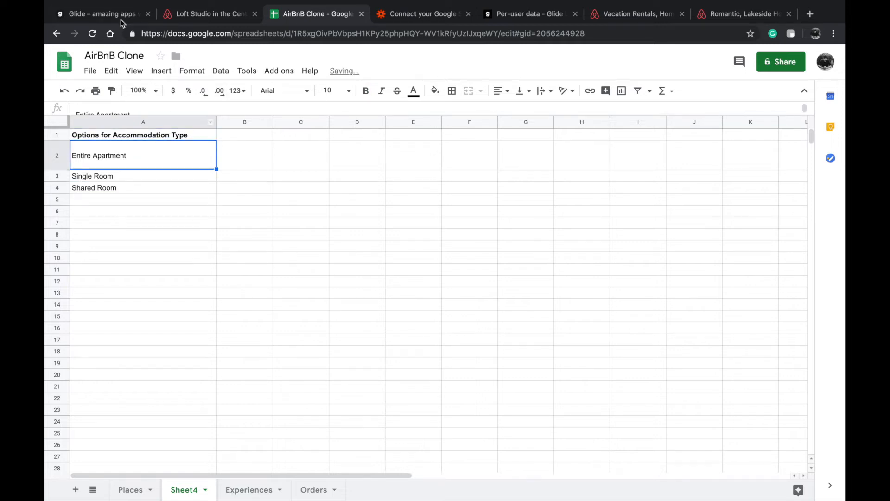
Step: Switch to the Glide app editor, check the Choice component's column and options sheet lists, and reload the sheet
left_click(99, 14)
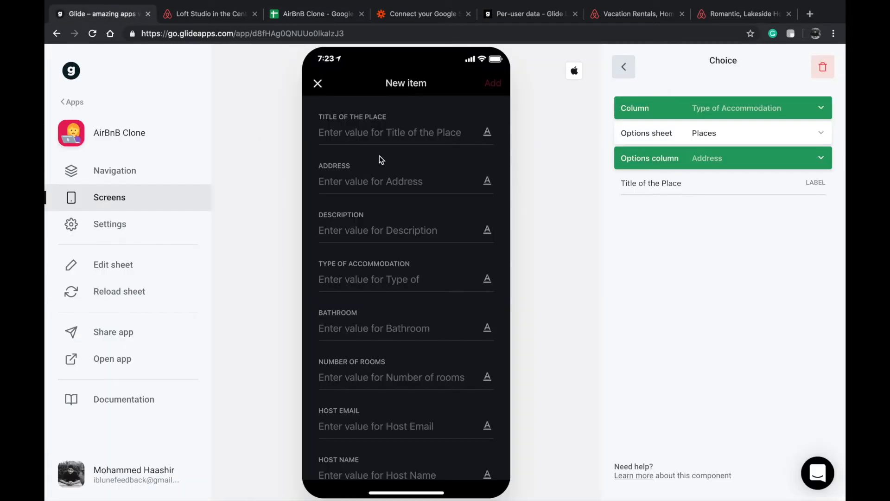
left_click(723, 111)
left_click(688, 115)
left_click(685, 137)
left_click(683, 181)
left_click(119, 291)
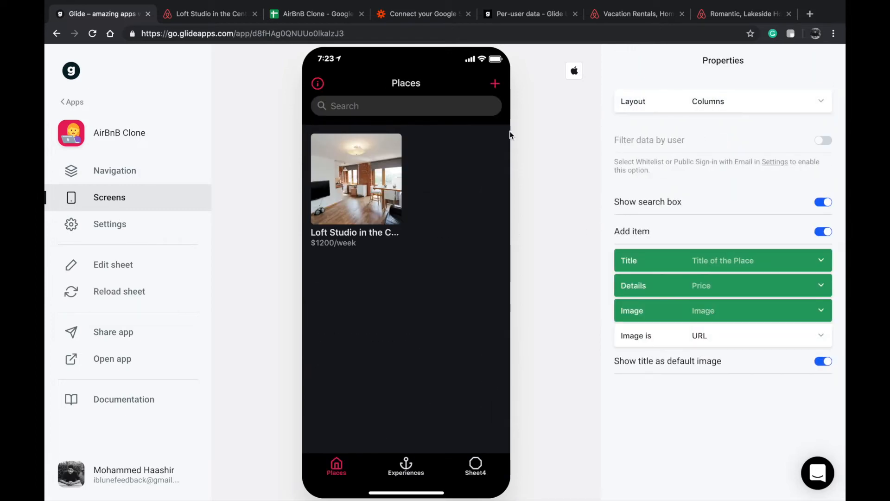
Step: In the Places New item form, set the accommodation Choice component's options sheet to Sheet4 and its options column to Options for Accommodation Type
left_click(494, 83)
scroll(369, 393, "down", 6)
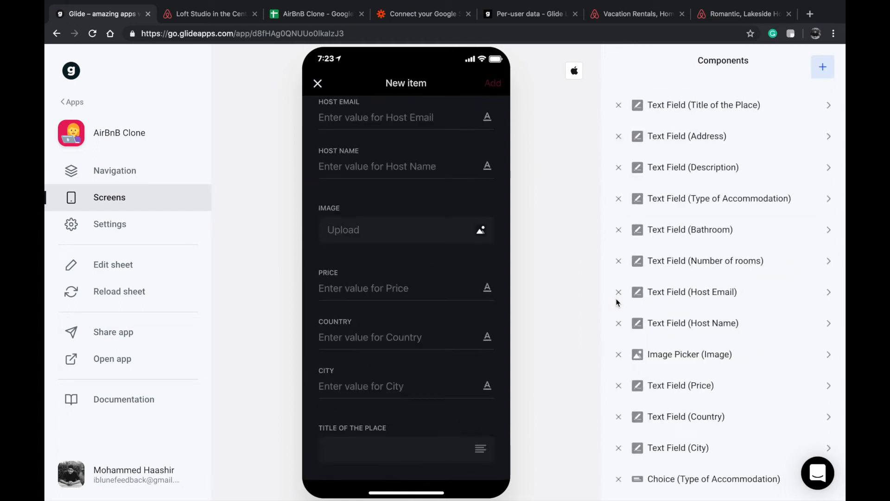
scroll(656, 389, "down", 3)
left_click(682, 380)
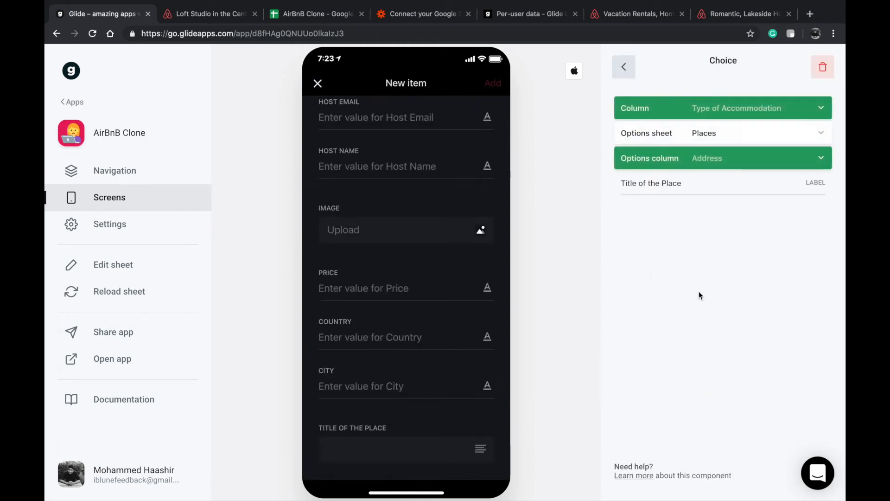
left_click(719, 138)
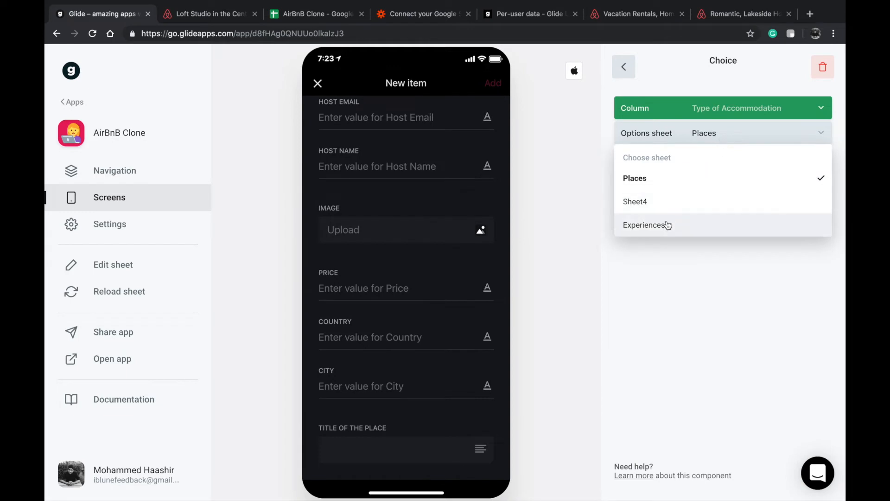
left_click(642, 201)
left_click(706, 159)
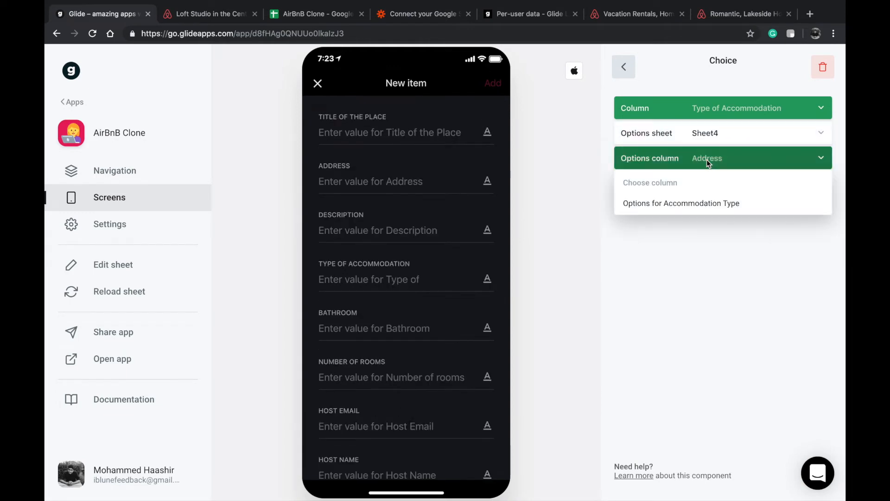
left_click(692, 204)
scroll(439, 301, "down", 7)
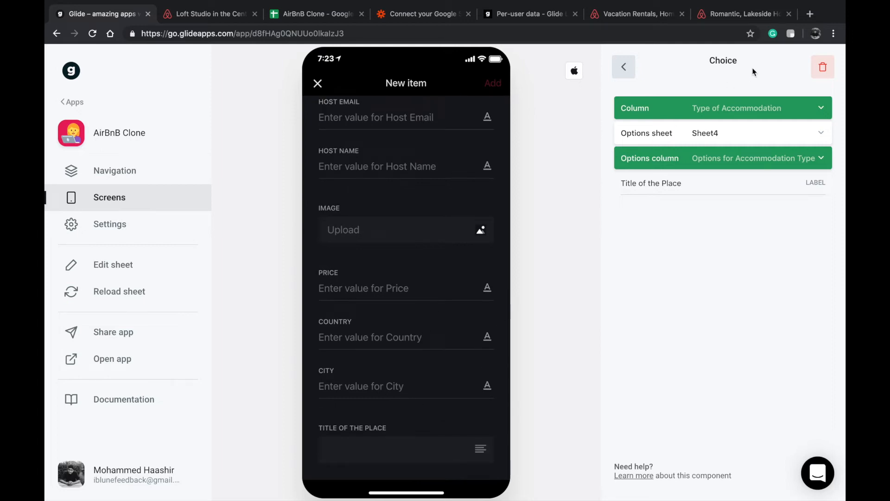
left_click(737, 107)
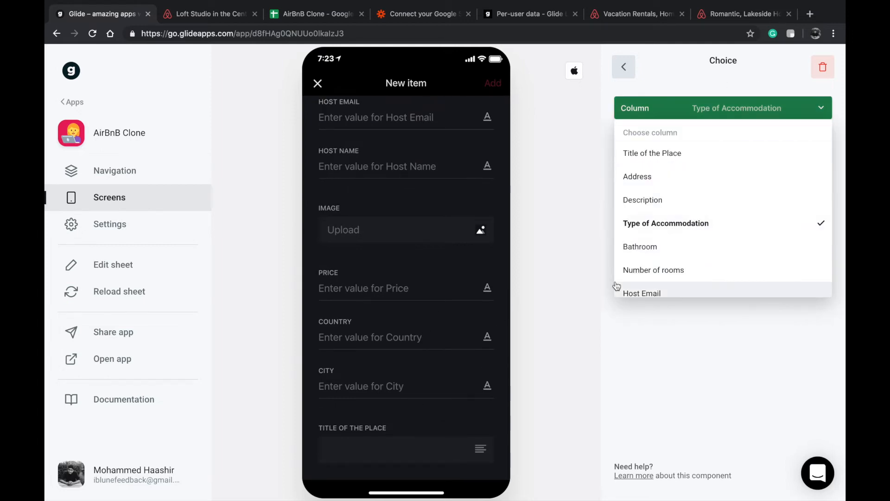
left_click(661, 374)
Step: Replace the Choice component's label with "Type"
triple_click(709, 187)
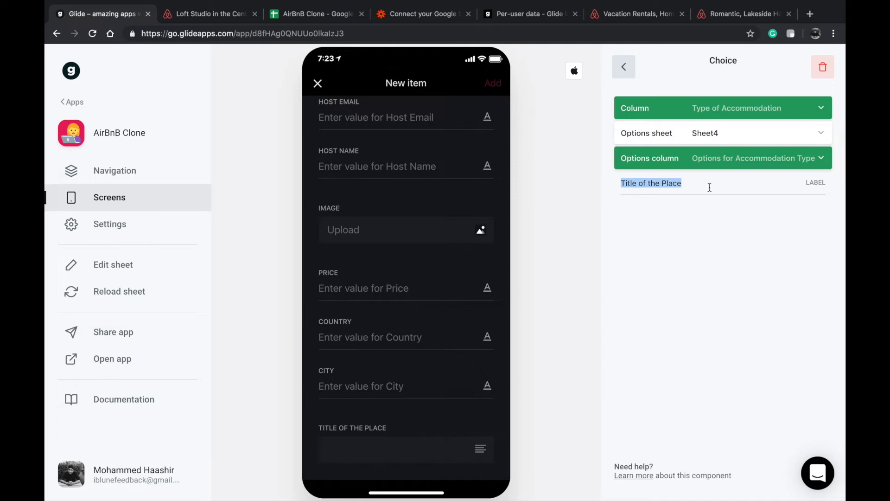
type("Type off aC")
key("BackSpace")
key("BackSpace")
type("S")
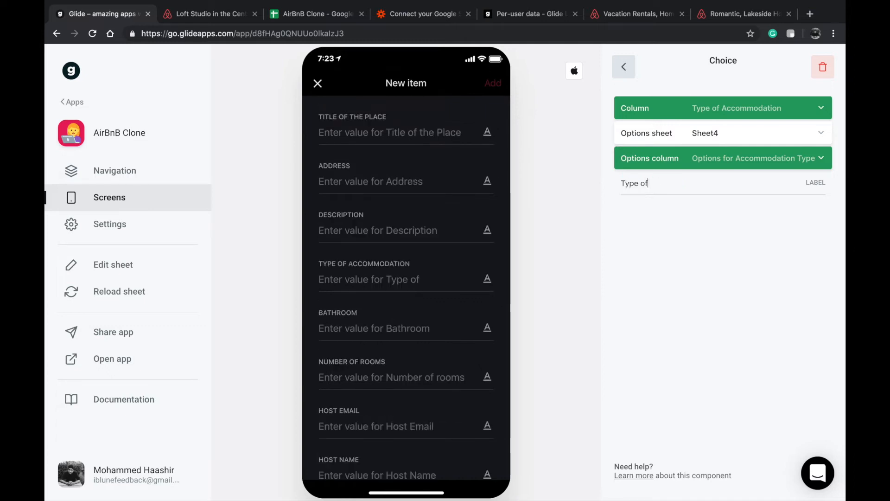
key("BackSpace")
key("BackSpace")
key("BackSpace")
Step: Test the Type choice in the app preview by picking Shared Room, and close the New item form without adding the entry
scroll(399, 309, "down", 7)
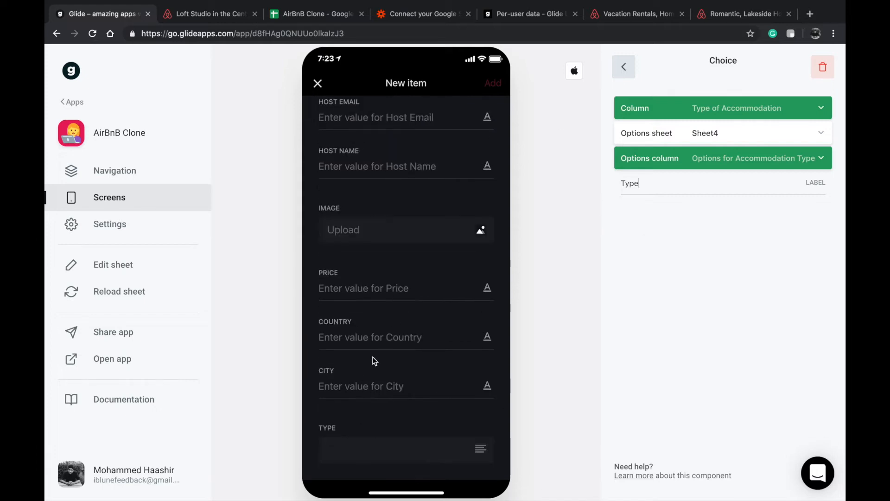
left_click(361, 450)
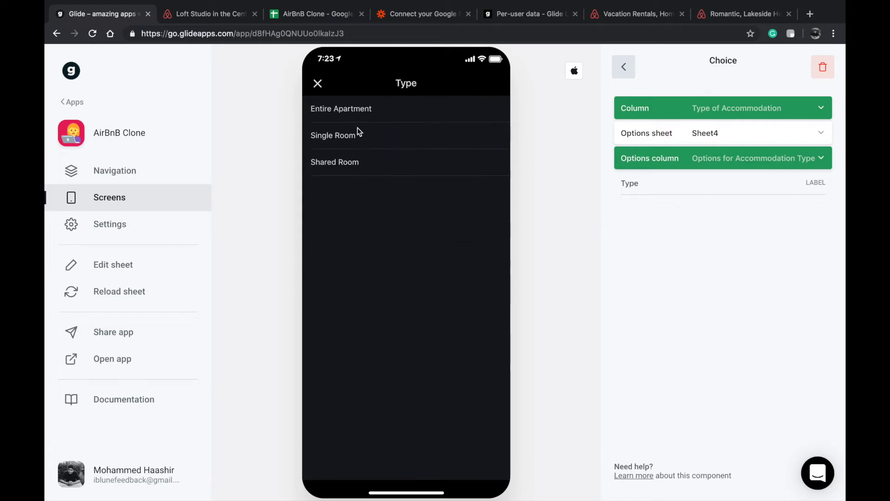
left_click(354, 162)
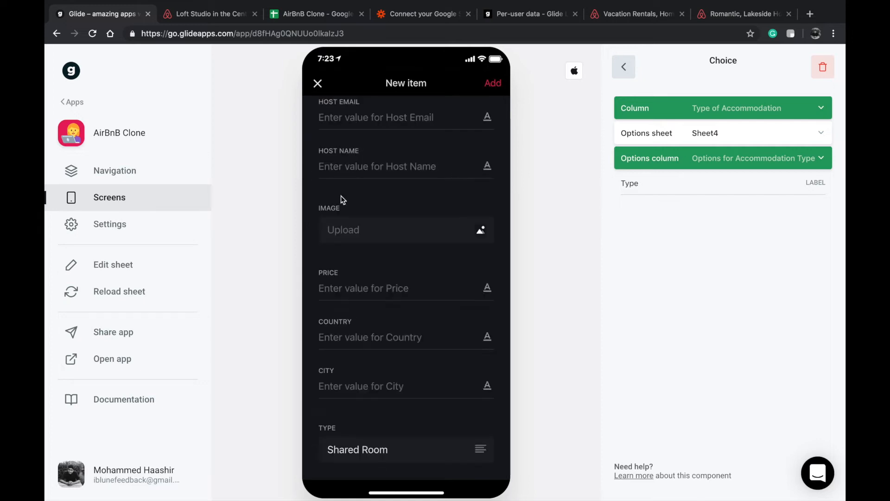
scroll(431, 135, "up", 7)
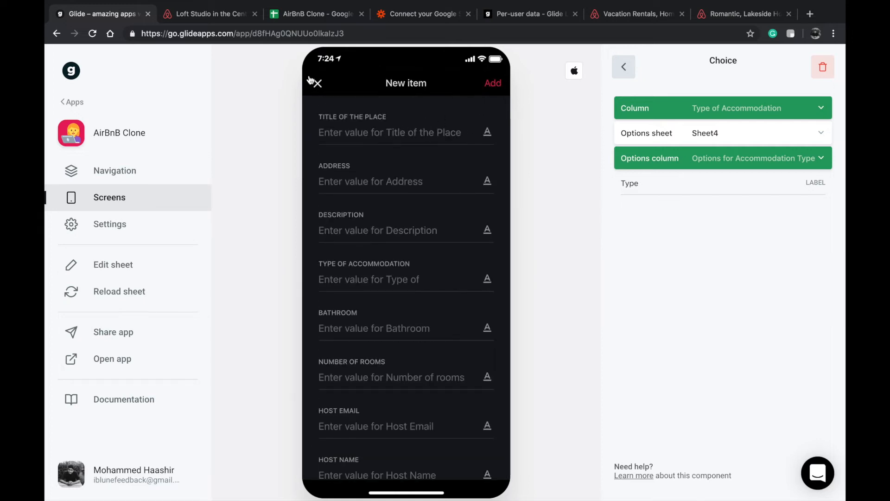
left_click(318, 83)
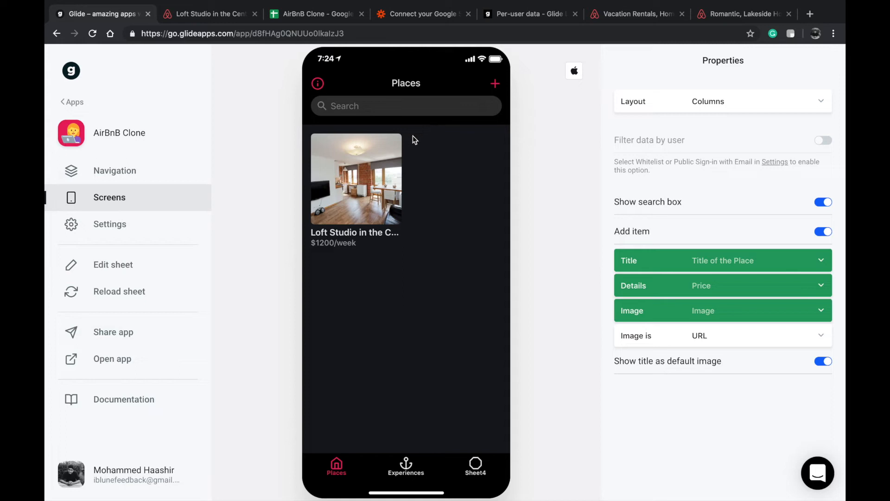
Step: On the Loft Studio detail screen, set the Summary component's title to Title of the Place and its image to Image
left_click(377, 164)
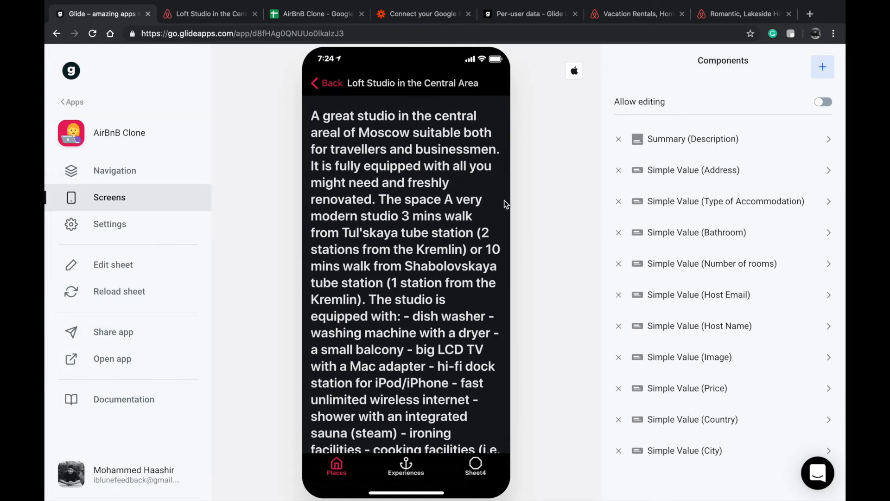
left_click(698, 139)
left_click(708, 110)
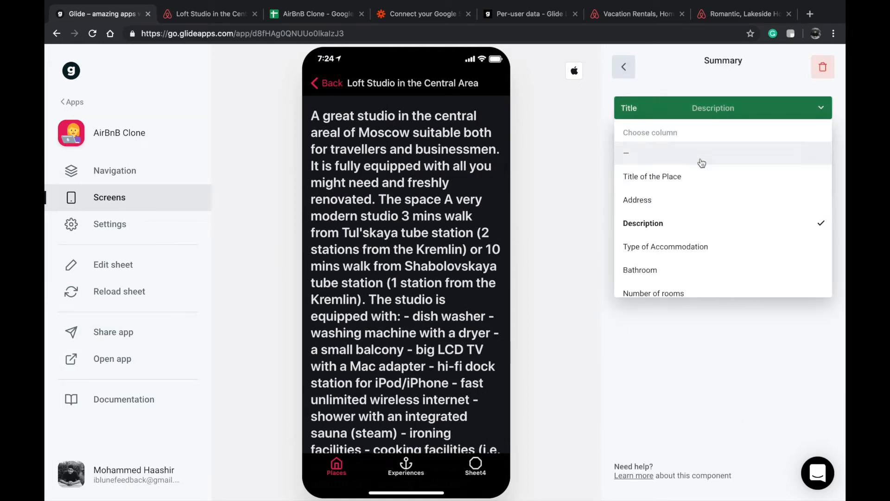
left_click(694, 178)
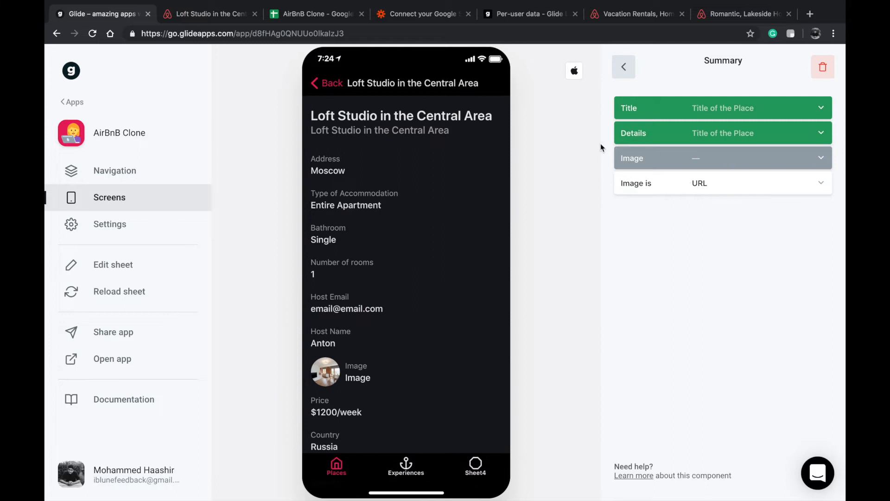
left_click(683, 158)
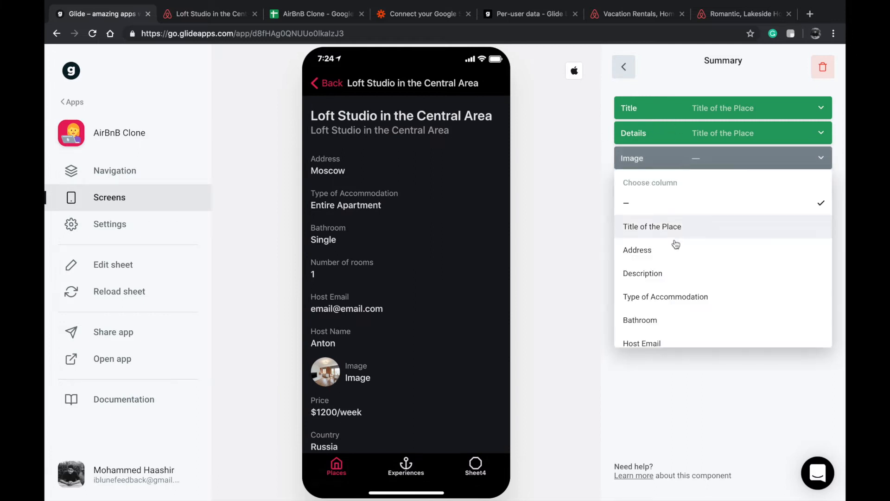
scroll(654, 323, "down", 3)
left_click(649, 286)
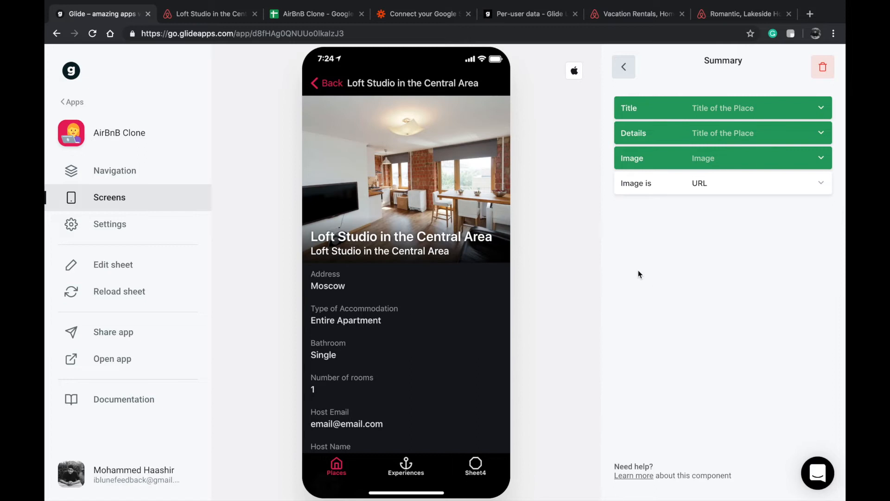
Step: Set the Summary component's details to Price and return to the detail screen's component list
left_click(702, 136)
scroll(681, 264, "down", 1)
scroll(683, 280, "down", 3)
left_click(671, 276)
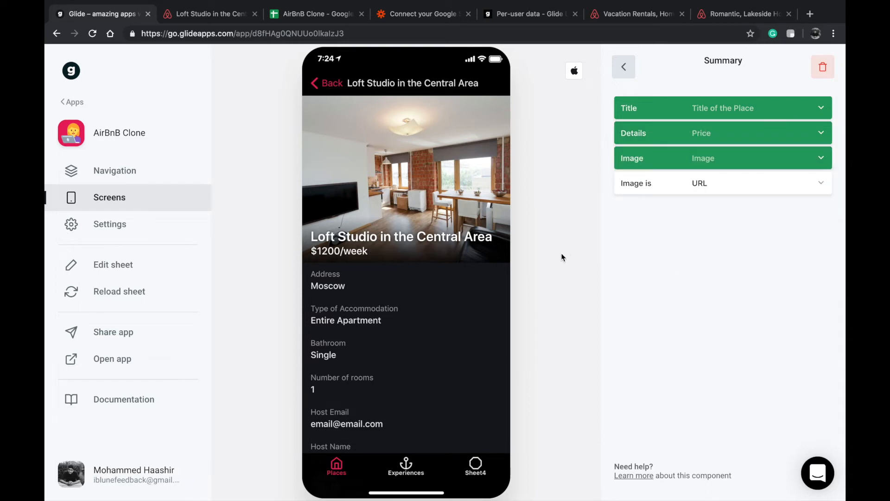
scroll(436, 256, "down", 1)
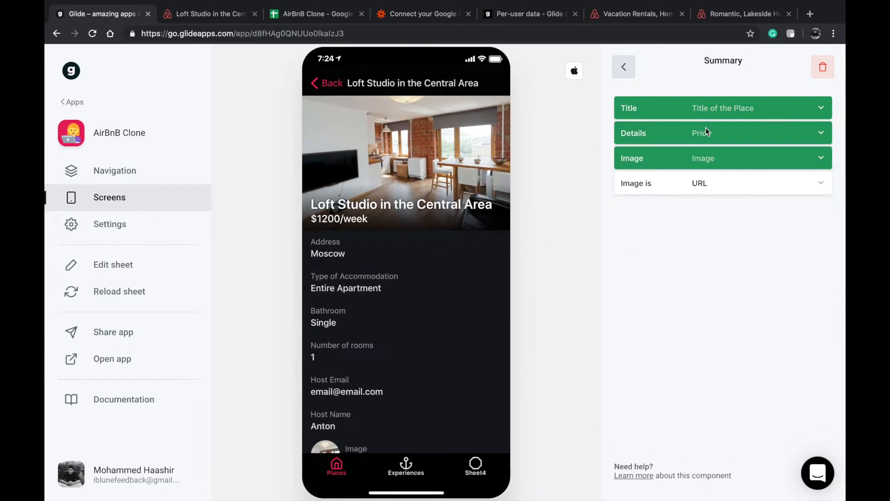
left_click(623, 67)
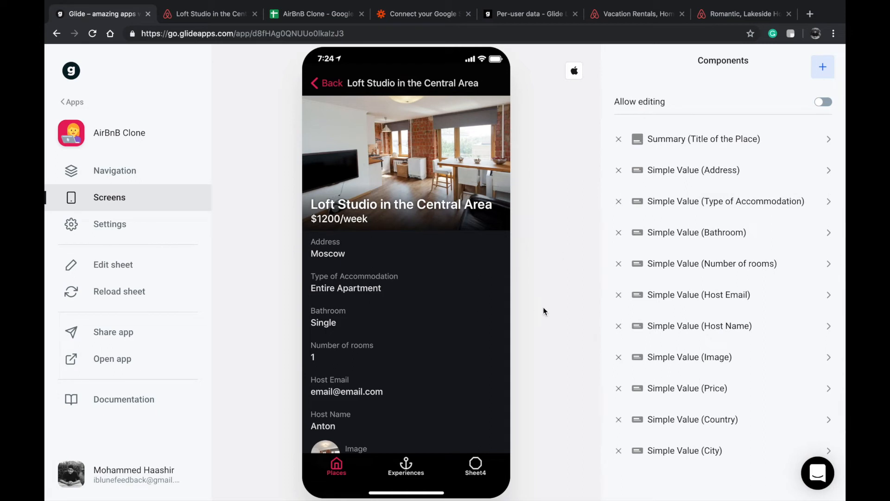
scroll(385, 304, "down", 2)
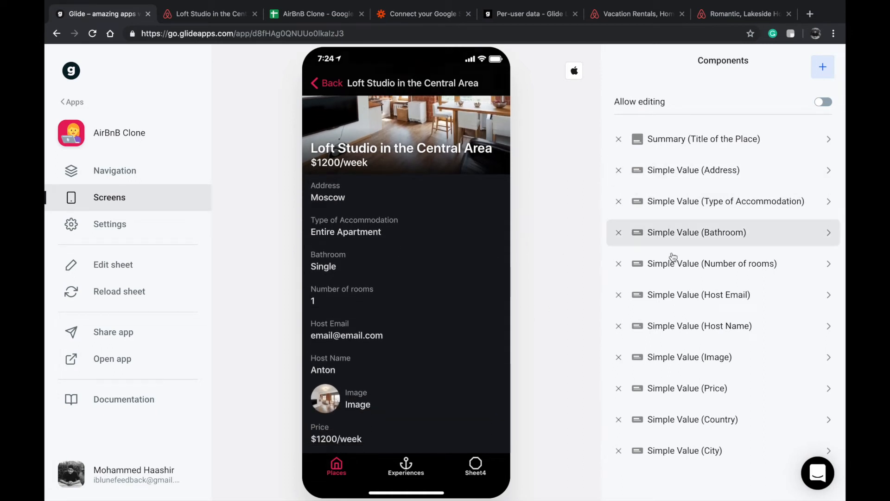
Step: Add a Comments component with the Description column as its topic to the listing's details screen
scroll(670, 256, "down", 3)
scroll(404, 332, "down", 2)
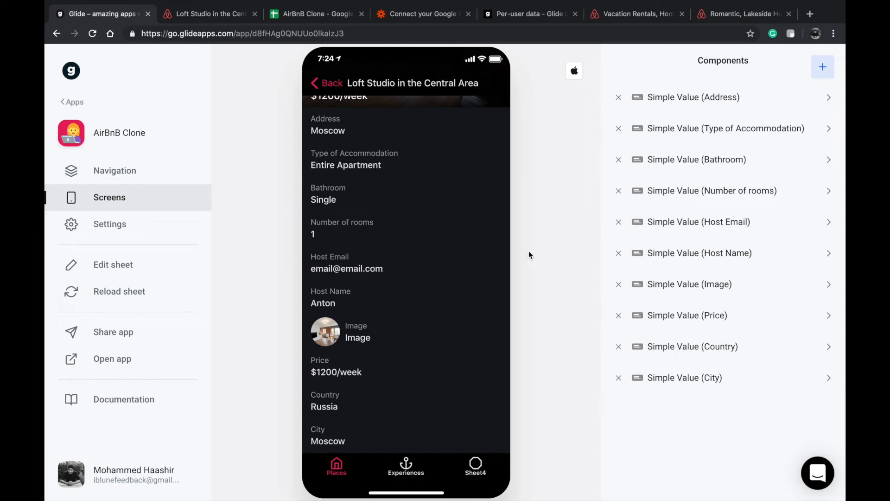
scroll(695, 259, "up", 1)
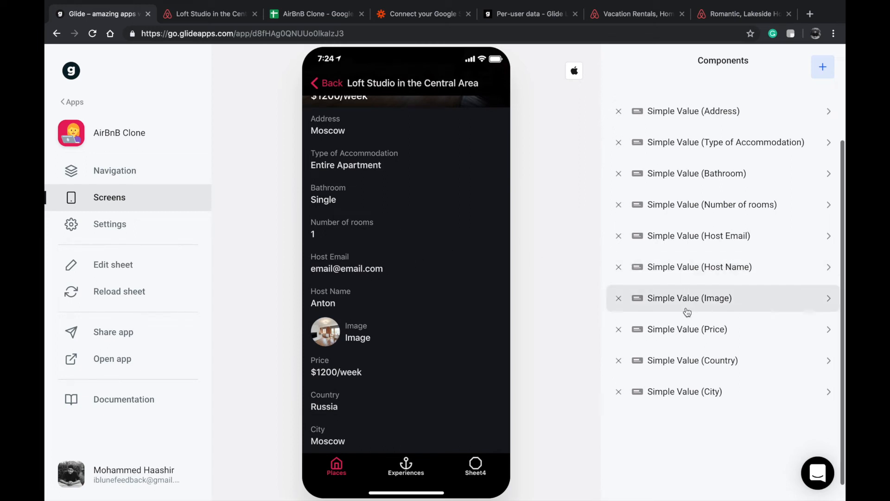
scroll(687, 311, "down", 1)
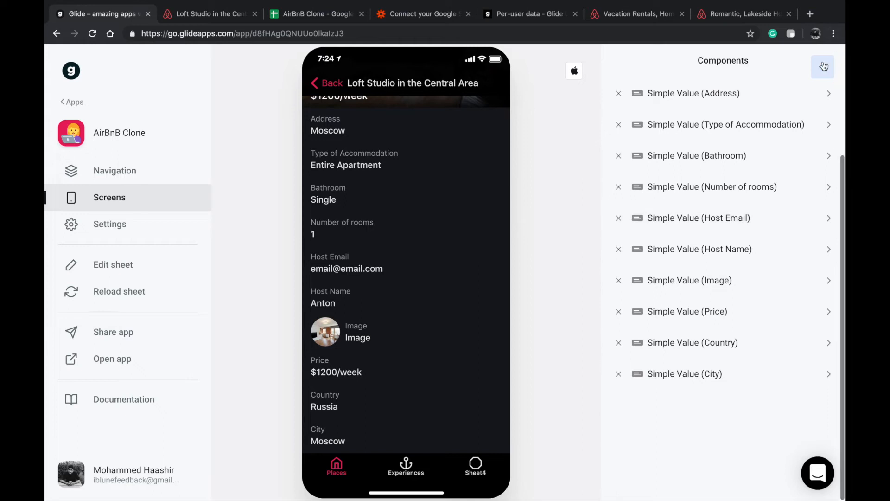
left_click(823, 66)
scroll(741, 256, "down", 10)
scroll(714, 324, "down", 5)
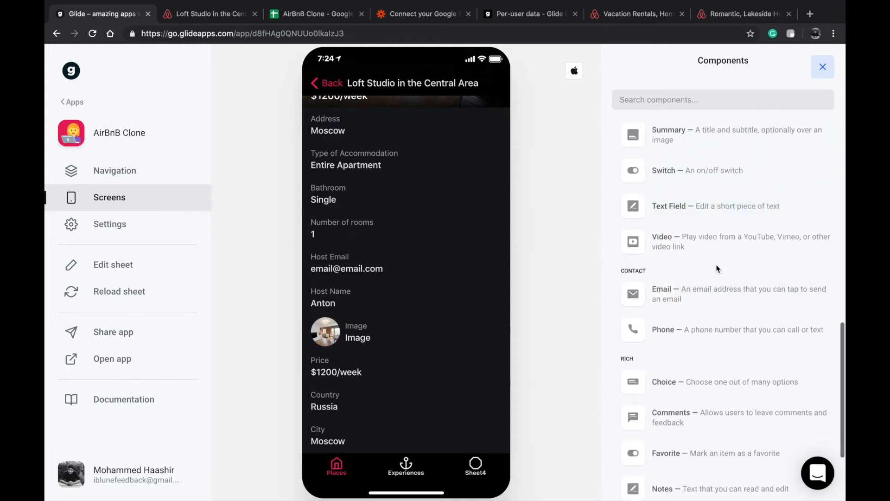
scroll(688, 382, "down", 2)
left_click(688, 381)
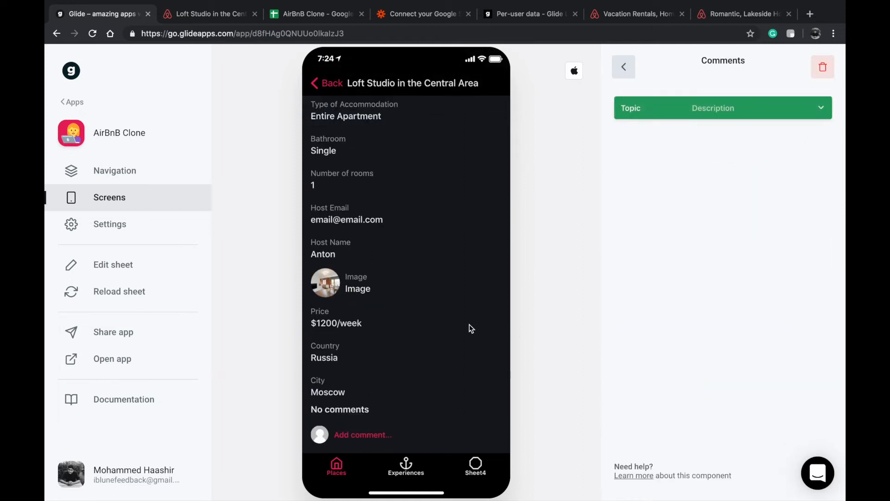
left_click(623, 71)
Step: Add a Map component to the listing screen, using the Address column as its location
scroll(614, 328, "down", 2)
scroll(793, 151, "up", 2)
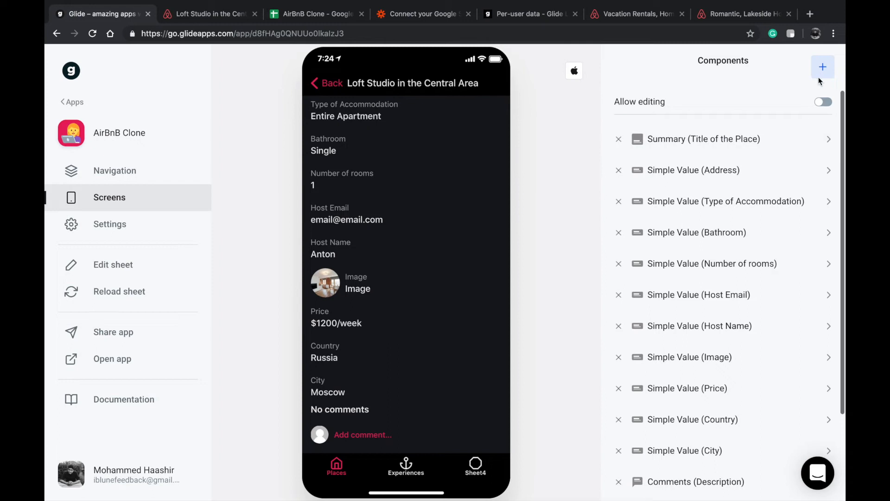
left_click(822, 74)
scroll(743, 277, "down", 3)
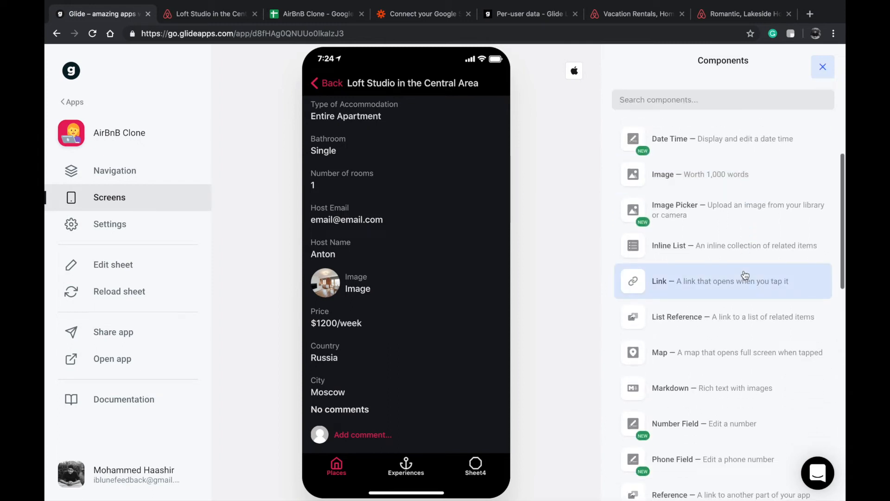
left_click(719, 352)
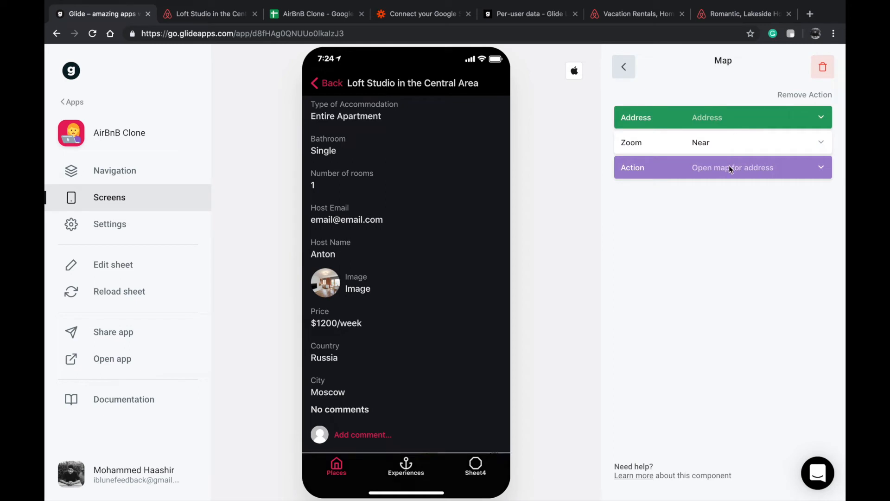
left_click(724, 119)
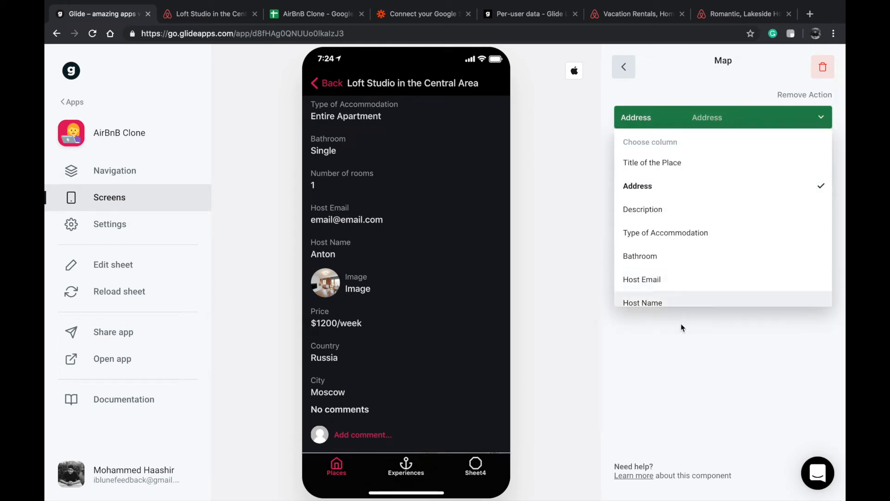
left_click(663, 320)
scroll(411, 343, "down", 4)
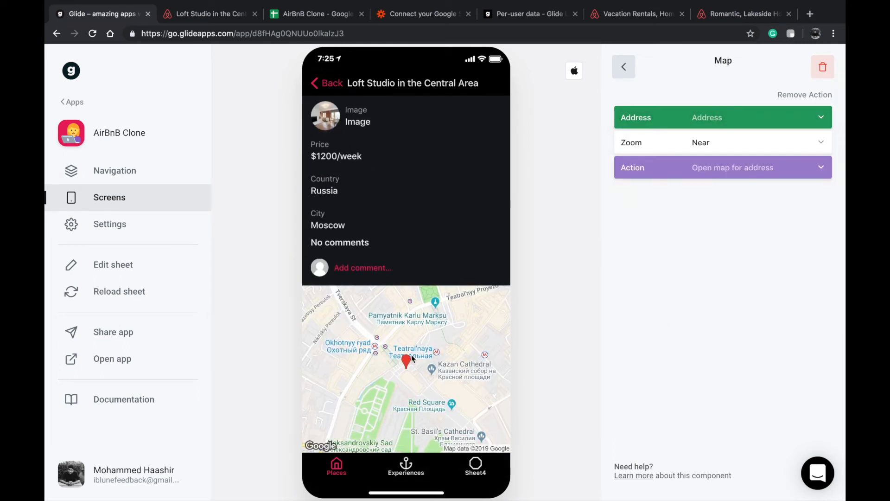
left_click(625, 70)
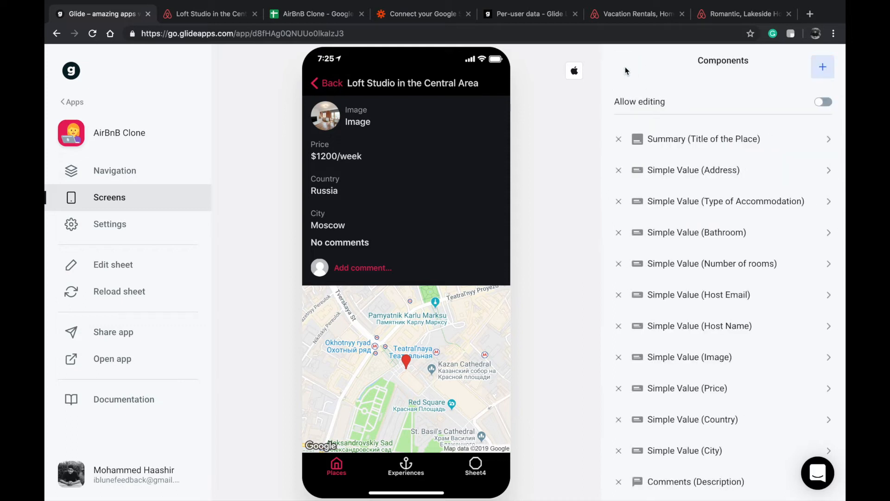
Step: Move the Map component directly below the Summary and remove the Address simple value
left_click(670, 482)
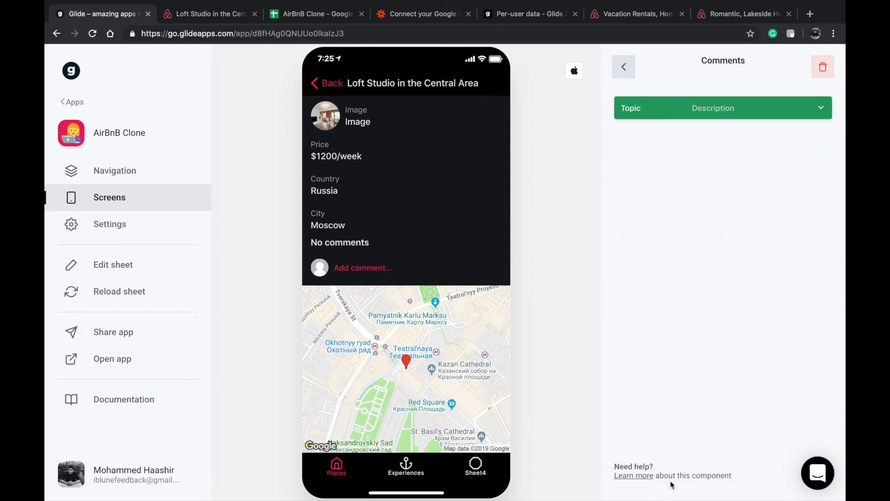
left_click(623, 67)
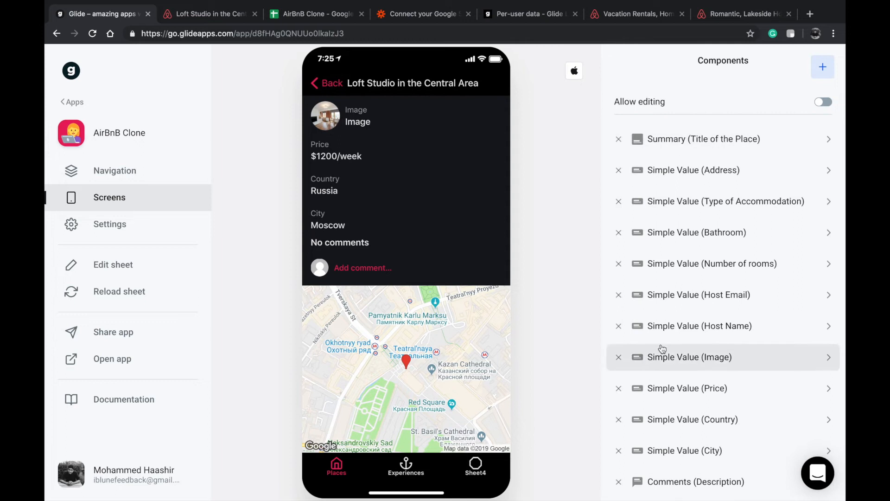
scroll(663, 342, "down", 2)
left_click_drag(710, 373, 675, 195)
left_click(619, 170)
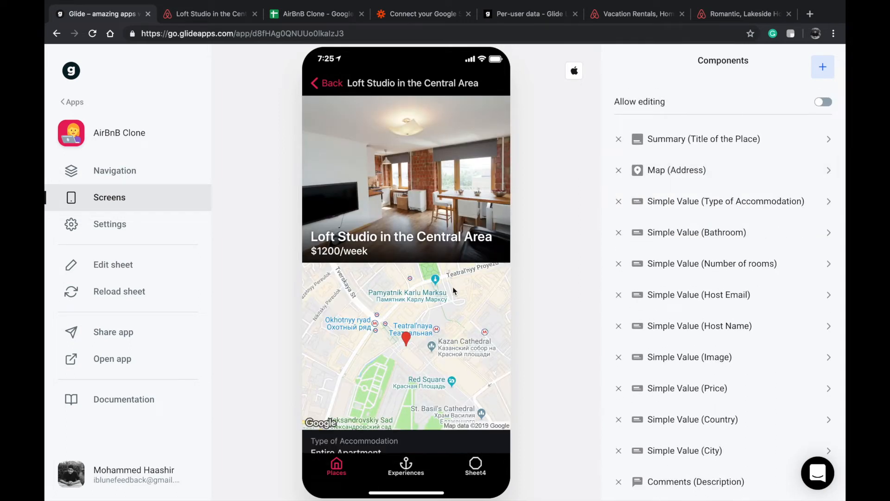
Step: Move the Map component below the Number of rooms value, just above Host Email
scroll(389, 322, "down", 2)
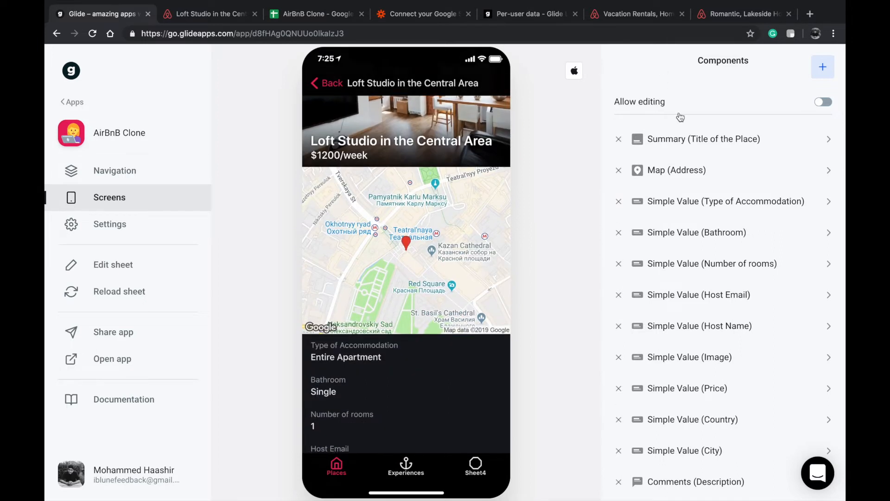
left_click(680, 211)
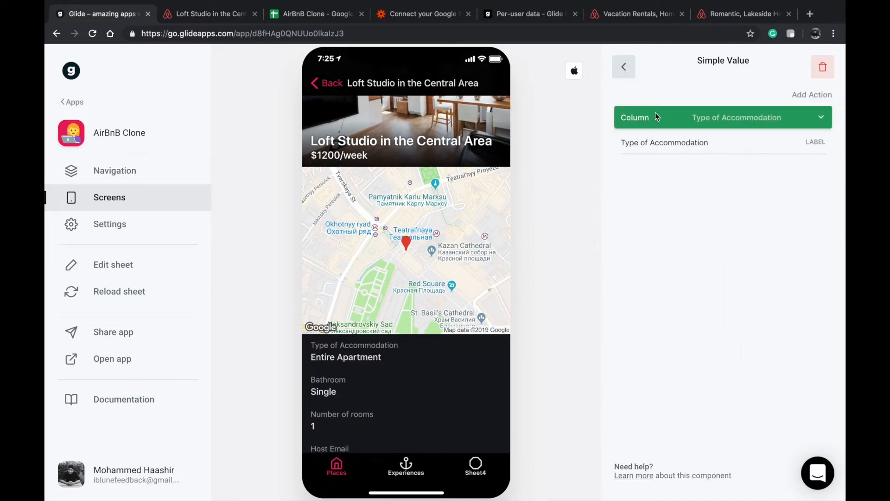
left_click(625, 66)
left_click_drag(656, 172, 656, 263)
scroll(373, 316, "down", 3)
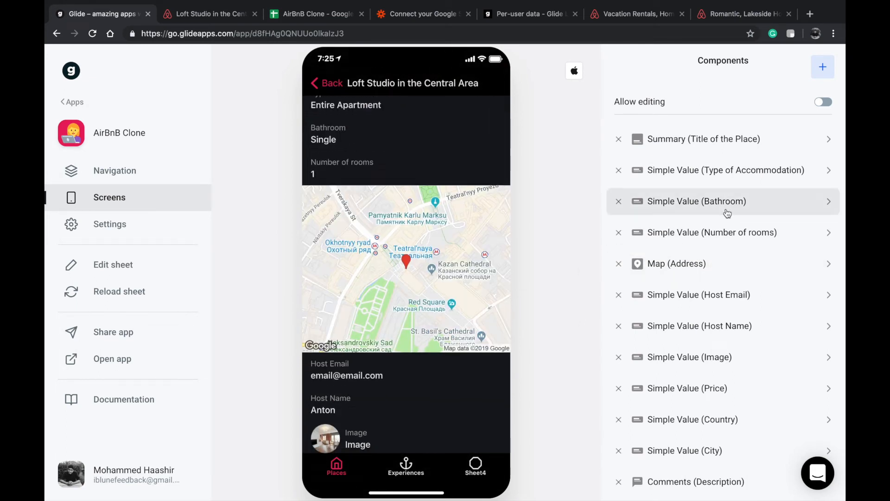
Step: Replace the Host Email simple value with a Button component labelled "Contact Host"
scroll(676, 364, "down", 3)
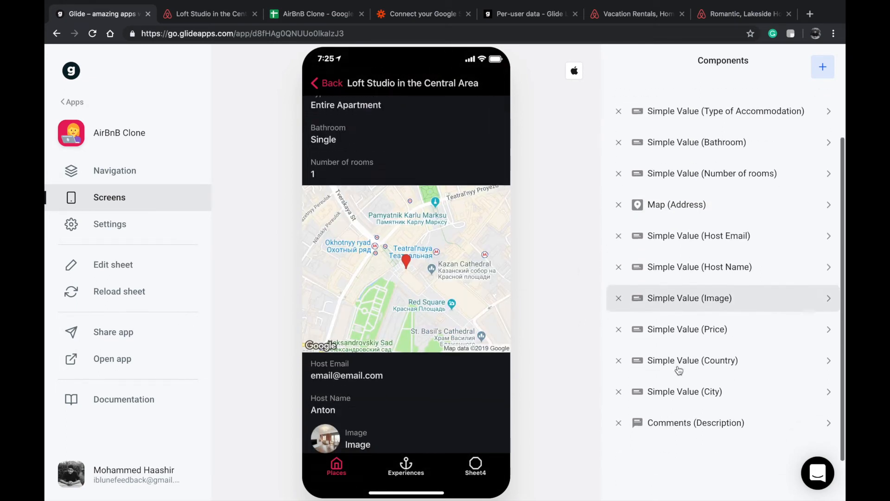
left_click(618, 227)
left_click(815, 42)
left_click(823, 67)
scroll(676, 153, "down", 1)
scroll(677, 153, "up", 1)
left_click(672, 200)
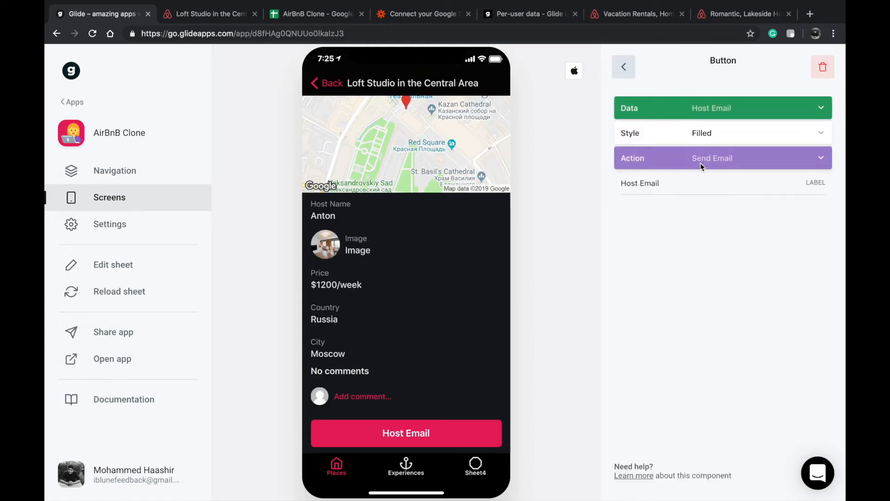
triple_click(700, 192)
type("Contact Host")
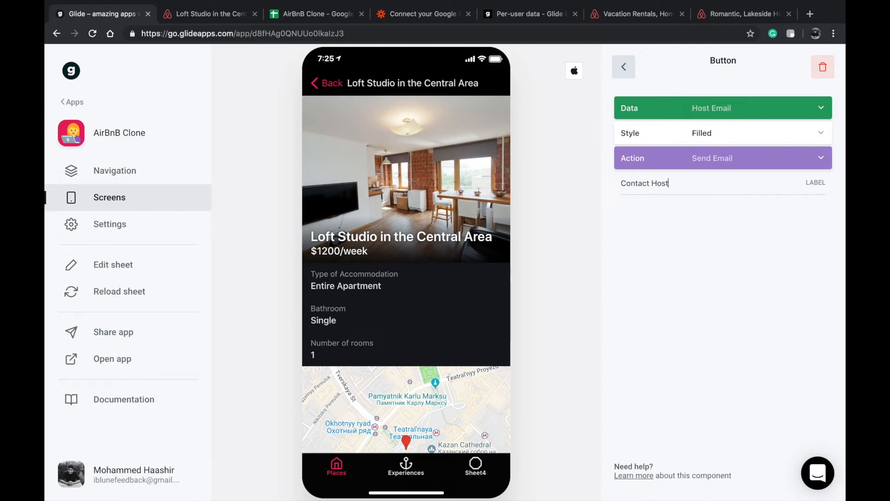
Step: Examine the data column and action options of the Contact Host button and its look in the app preview
left_click(718, 115)
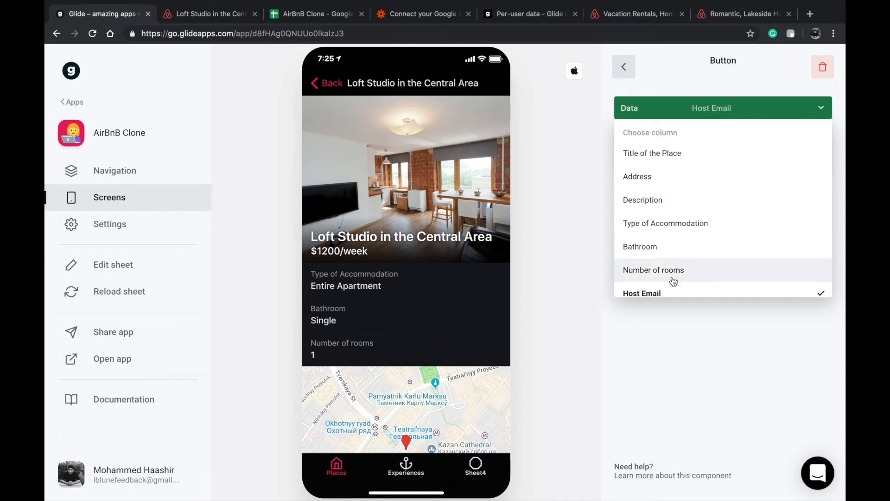
scroll(672, 278, "down", 2)
left_click(673, 363)
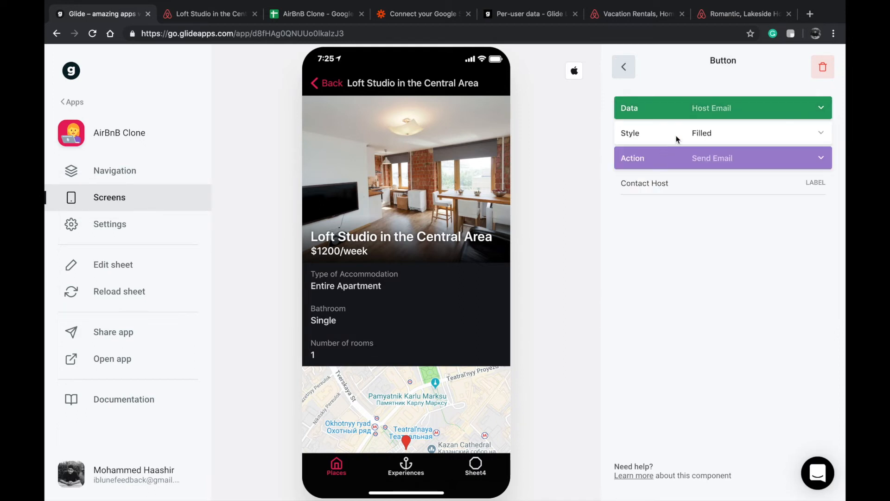
scroll(410, 349, "down", 5)
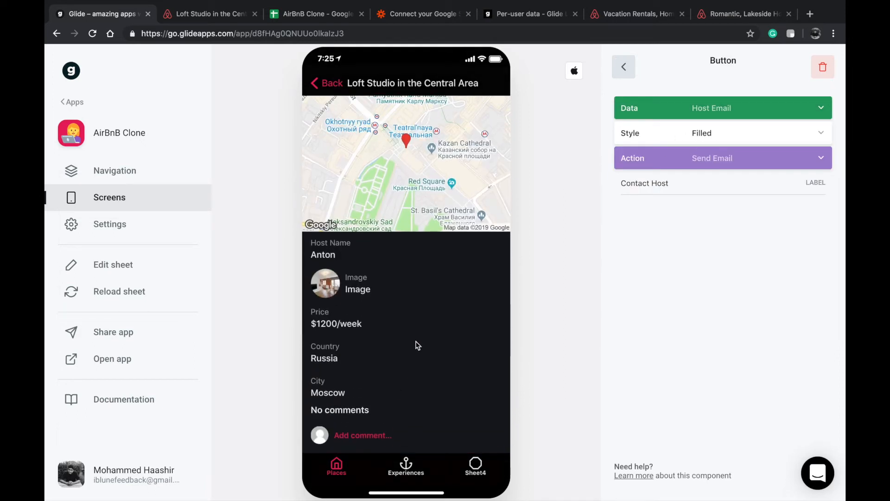
left_click(708, 158)
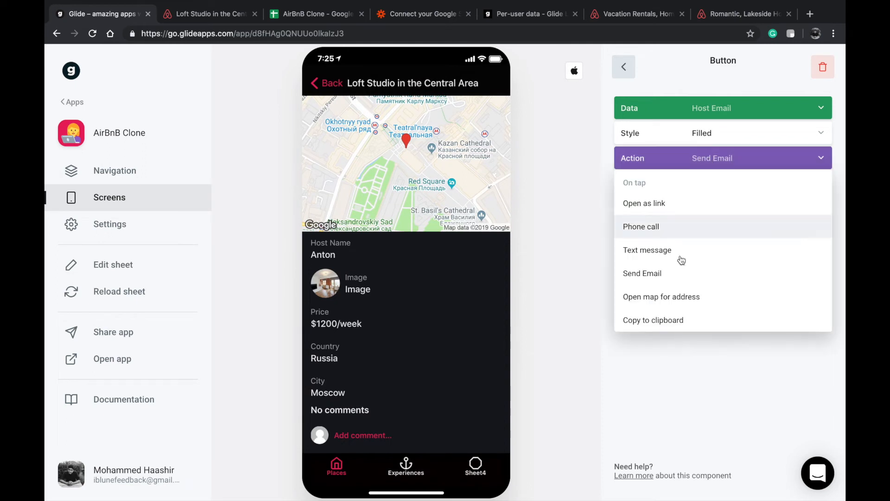
left_click(679, 343)
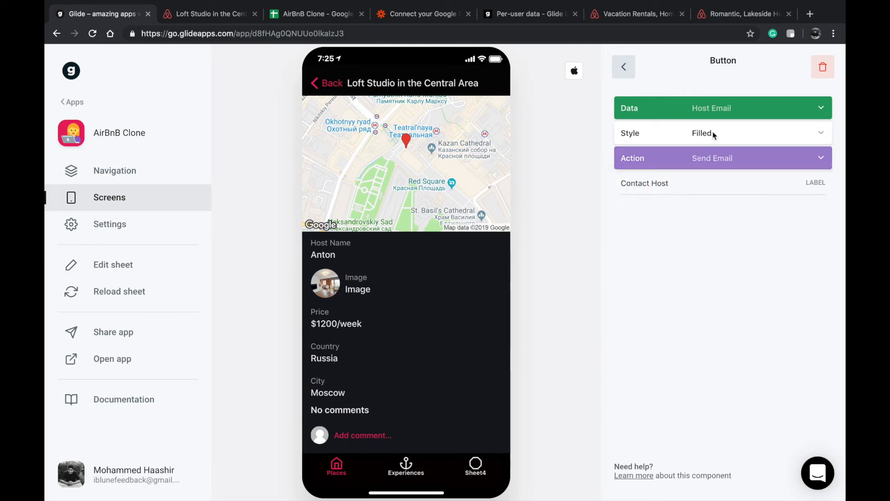
left_click(713, 103)
scroll(702, 292, "down", 1)
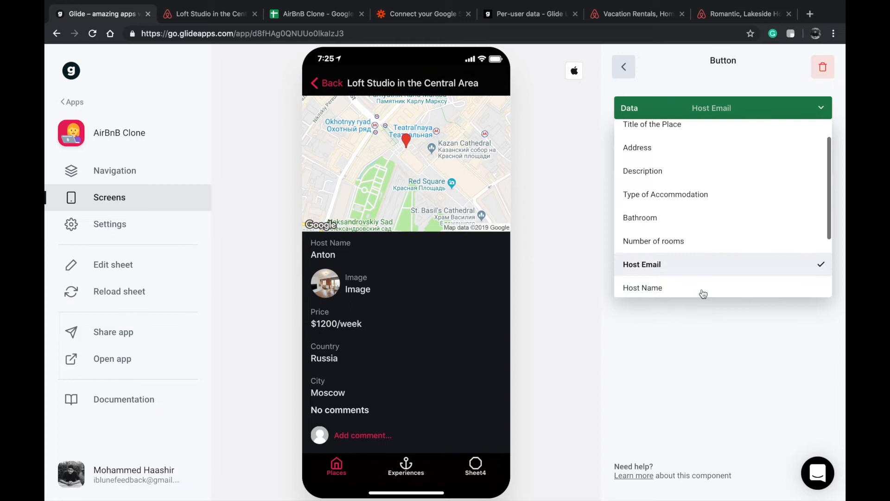
left_click(619, 356)
scroll(358, 419, "down", 1)
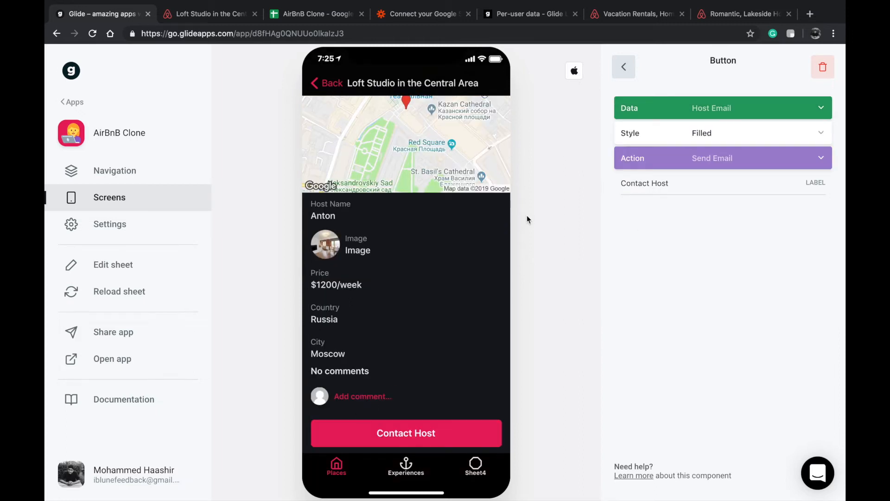
Step: Move the Contact Host button above the Comments component and reopen the listing in the preview to check the layout
left_click(624, 73)
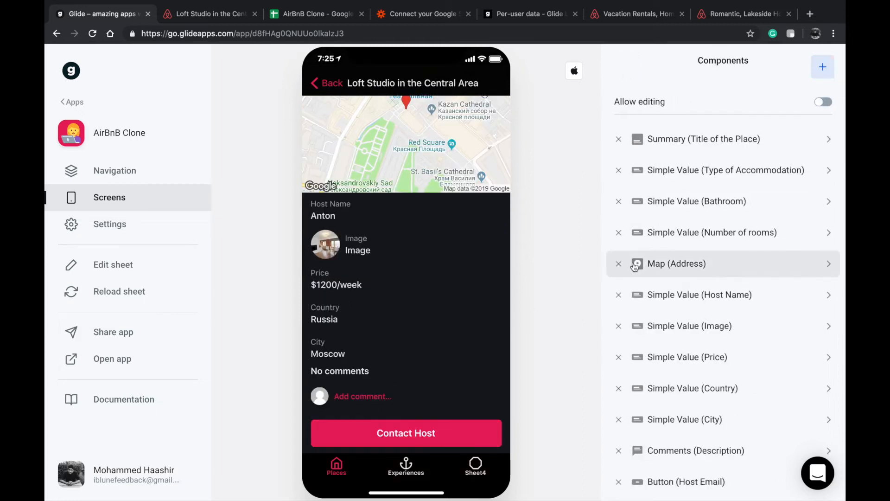
left_click_drag(675, 436, 675, 392)
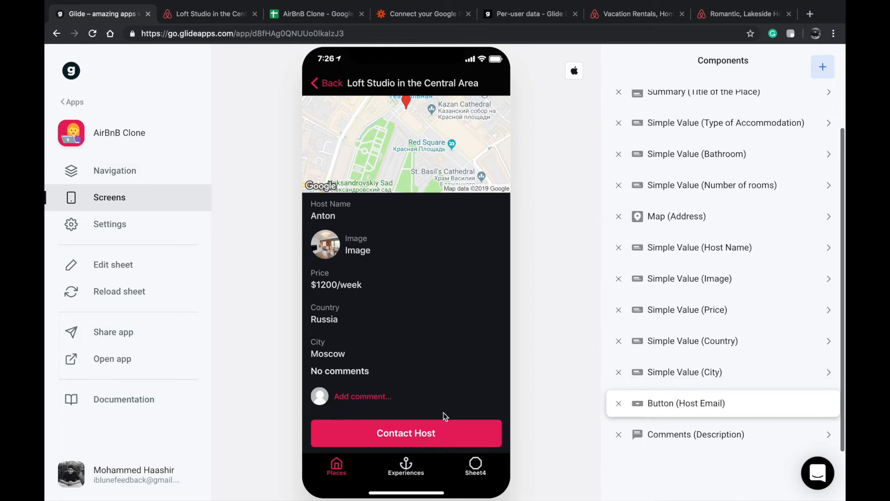
scroll(448, 336, "down", 3)
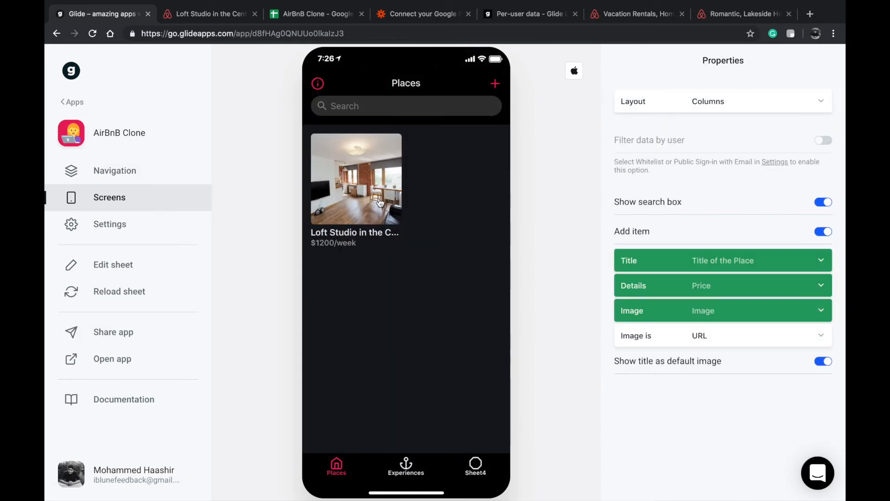
left_click(379, 203)
scroll(404, 333, "down", 5)
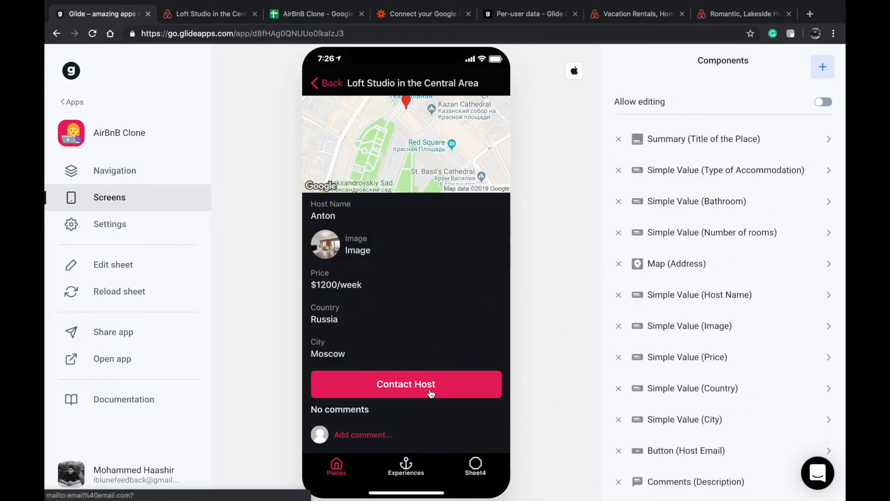
scroll(466, 254, "up", 3)
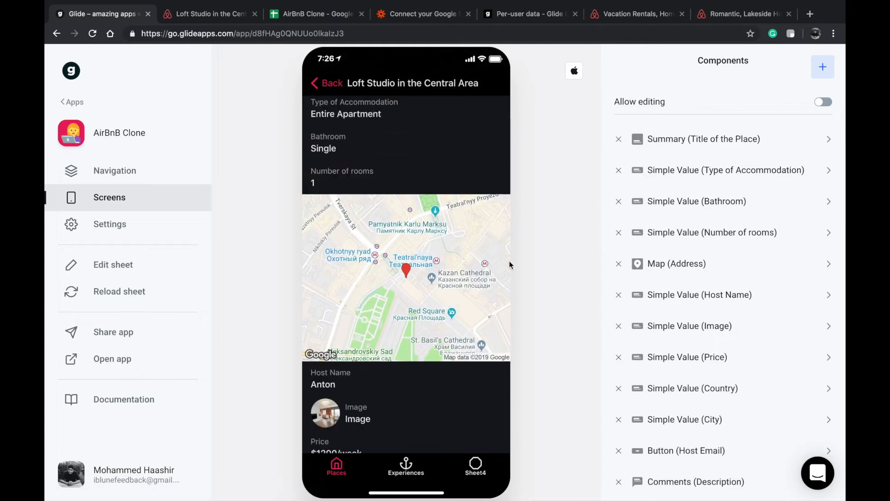
Step: Remove the Image simple value from the listing screen and review the remaining layout in the preview
left_click(618, 327)
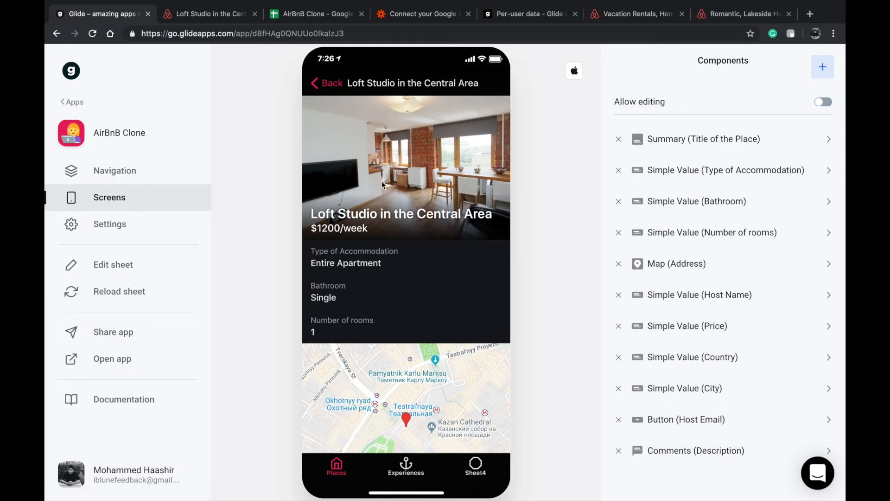
scroll(436, 219, "down", 5)
scroll(407, 316, "up", 1)
scroll(408, 316, "down", 1)
Step: Add a Favorite component to the listing screen with Title of the Place as its key and check it in the preview
left_click(831, 67)
scroll(759, 175, "down", 6)
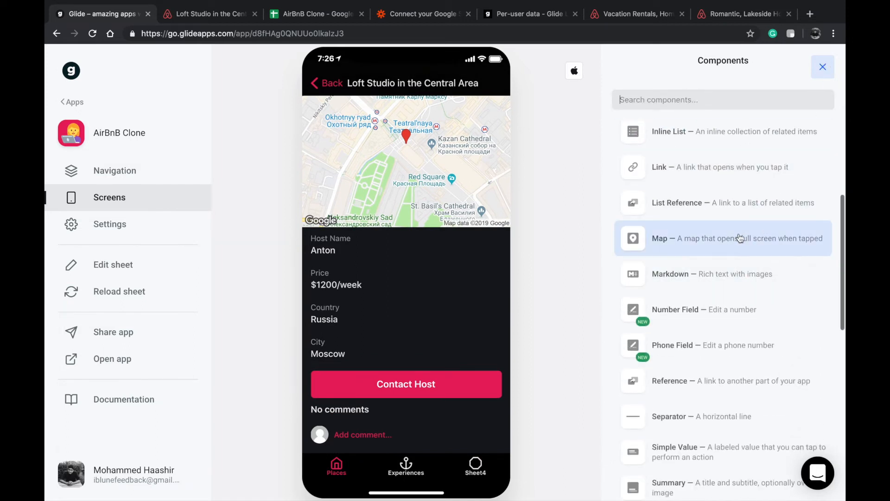
scroll(741, 234, "down", 1)
scroll(741, 286, "down", 3)
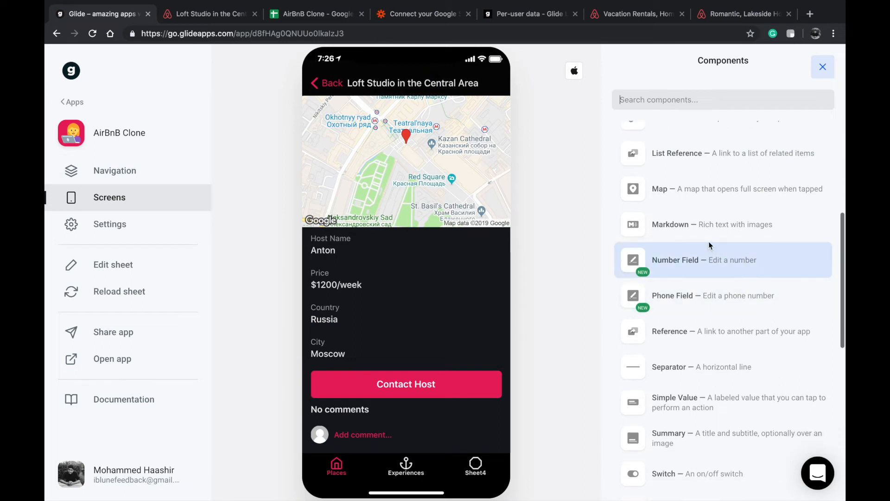
scroll(711, 241, "down", 2)
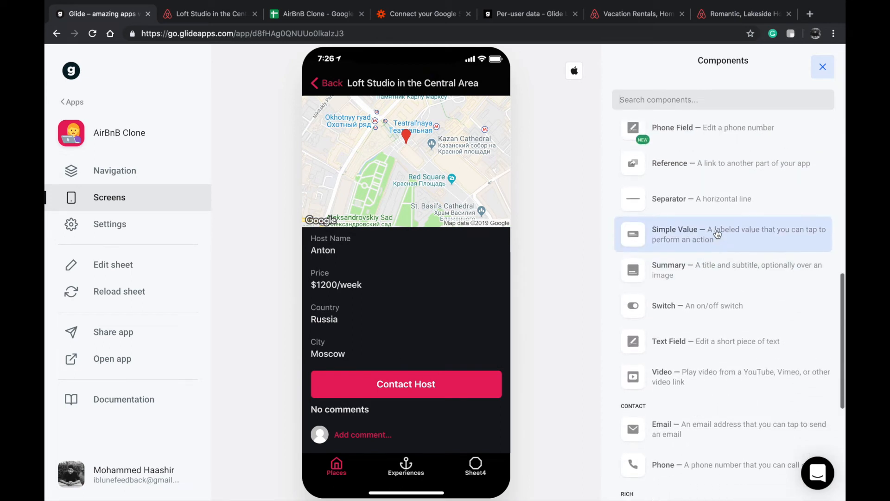
scroll(705, 269, "up", 1)
scroll(694, 347, "down", 2)
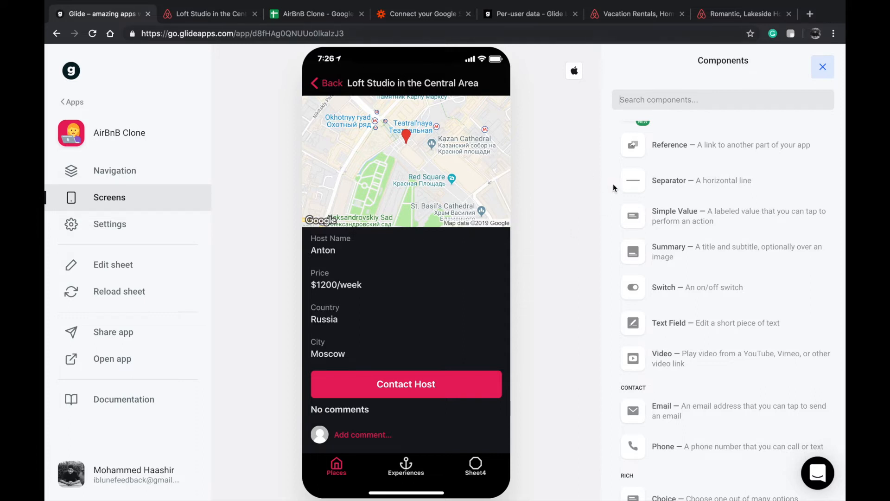
scroll(695, 199, "down", 4)
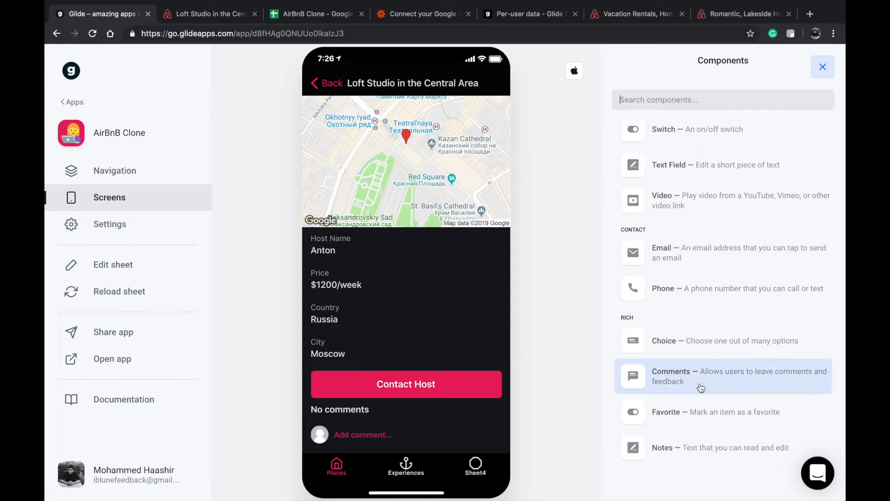
left_click(699, 413)
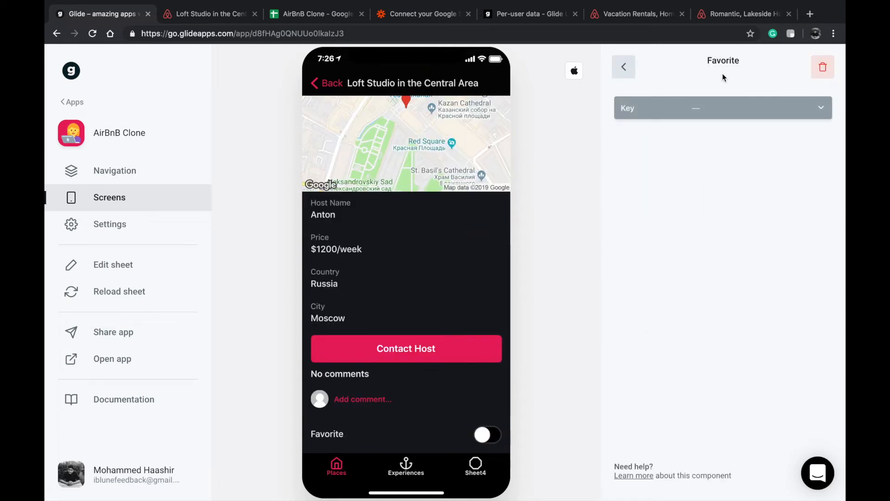
left_click(716, 110)
left_click(685, 172)
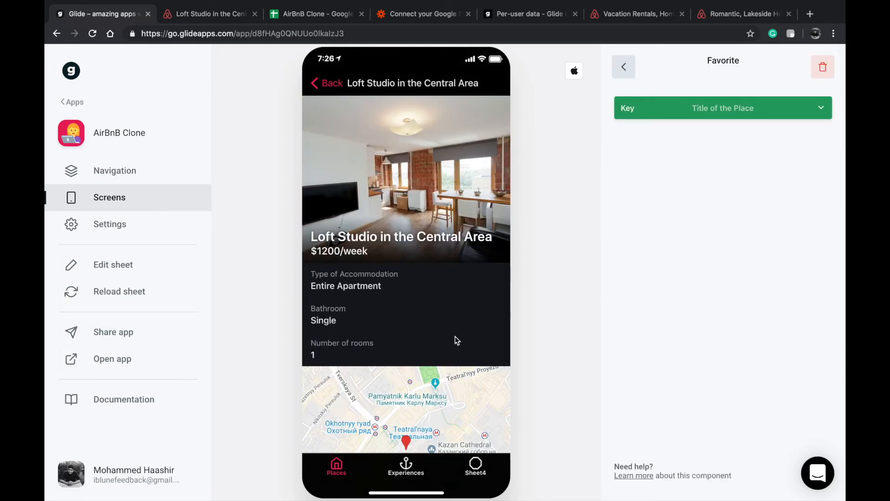
scroll(353, 246, "down", 6)
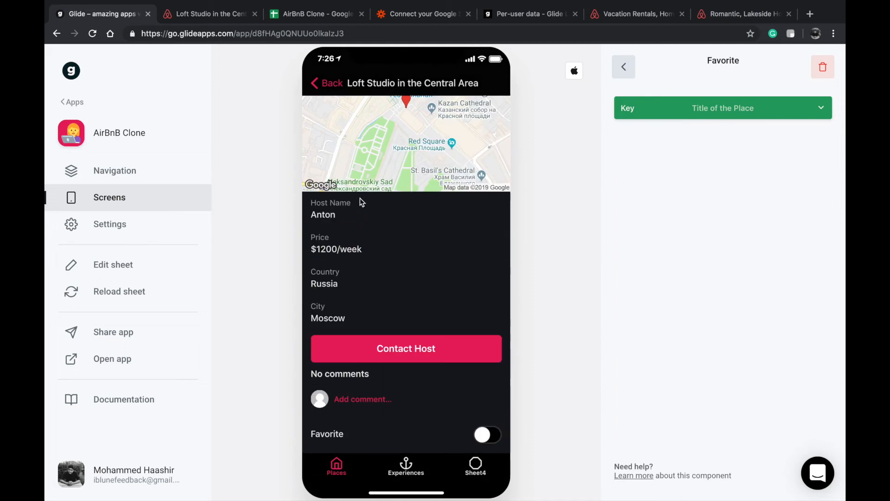
Step: Return the preview to the Places list and hide the Sheet4 tab from the app's navigation
left_click(323, 84)
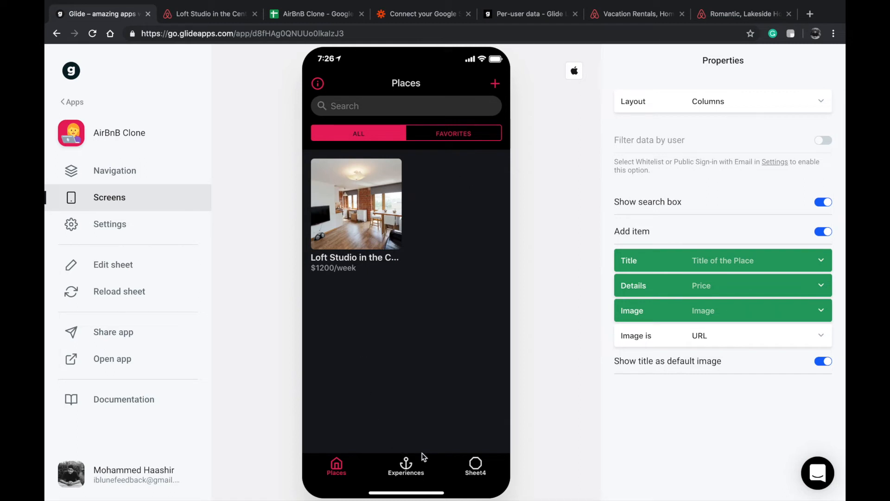
left_click(127, 175)
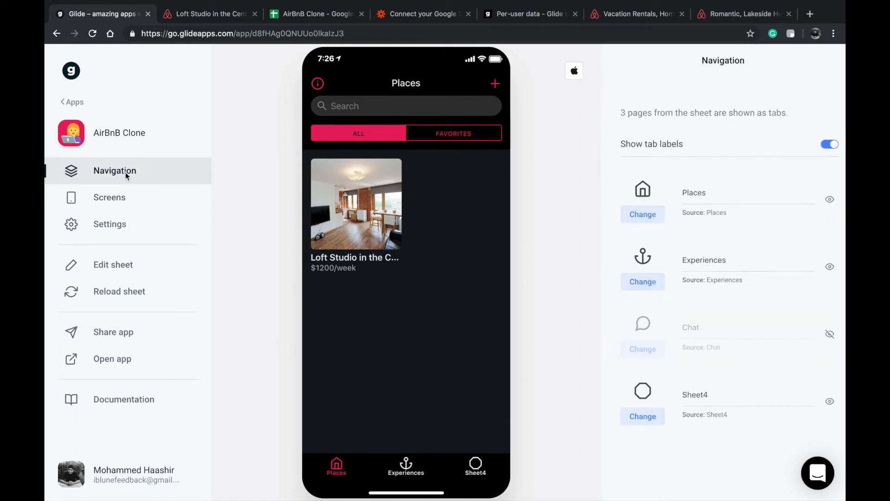
left_click(823, 401)
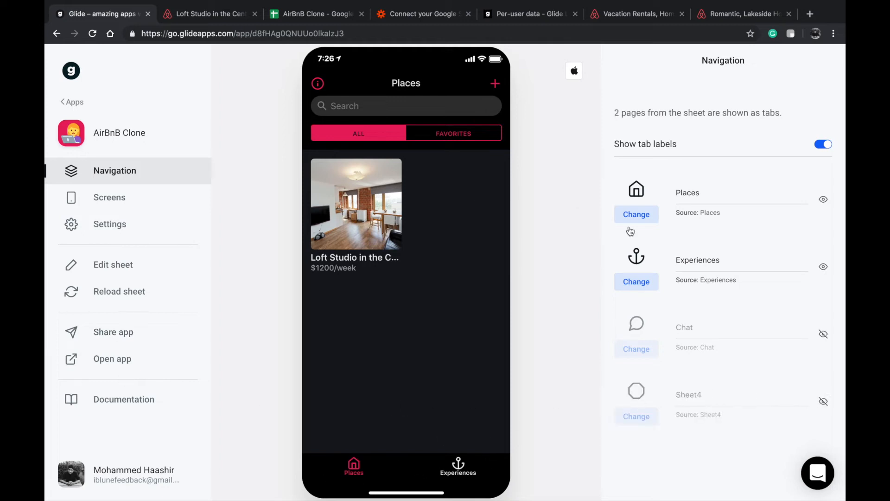
Step: Check the Loft Studio listing and the Experiences tab in the app preview, ending on the Places list
left_click(364, 194)
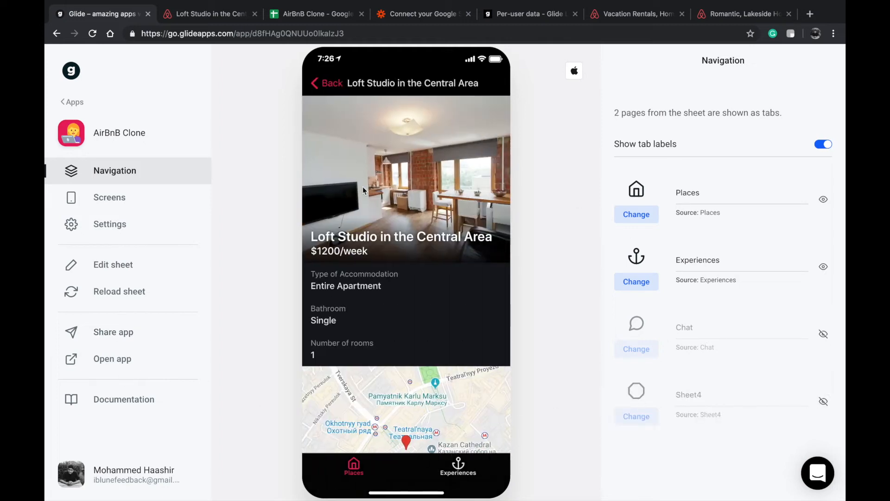
left_click(326, 85)
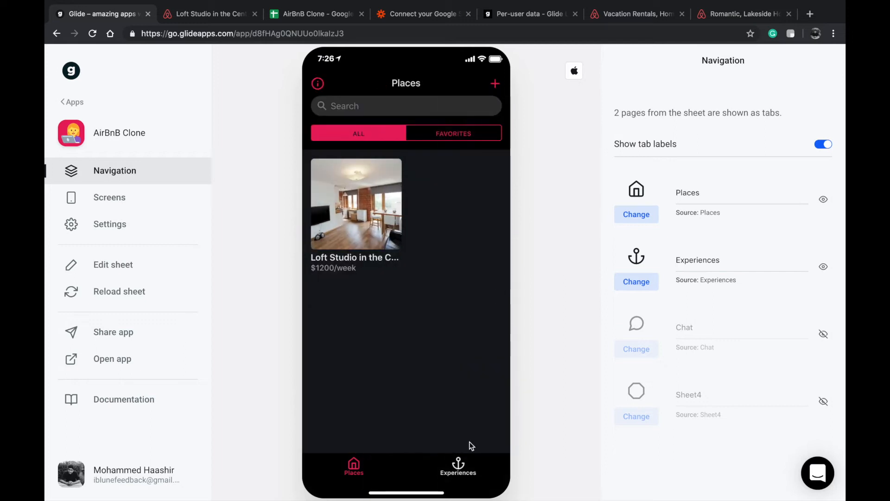
left_click(463, 474)
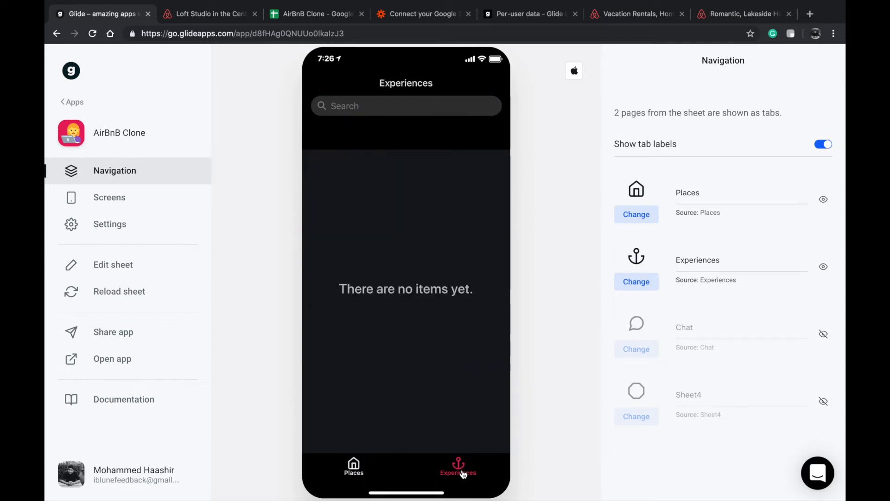
left_click(371, 468)
left_click(386, 180)
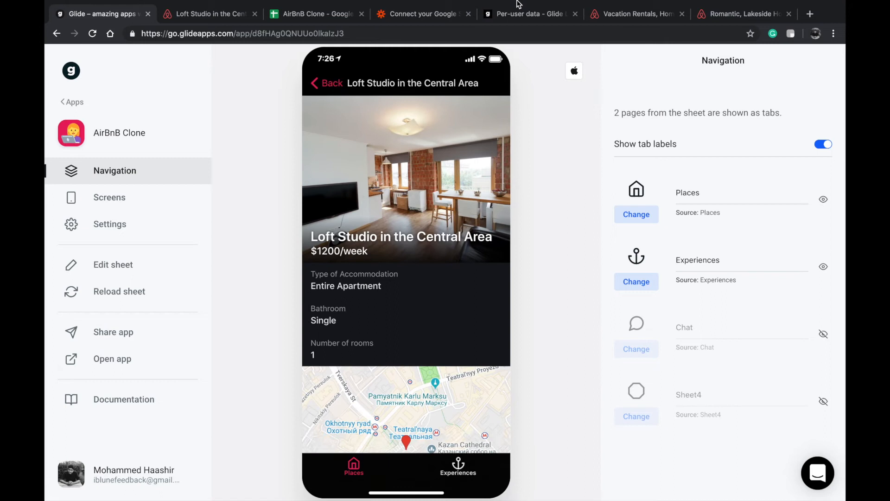
scroll(350, 327, "down", 3)
scroll(351, 285, "up", 3)
left_click(338, 82)
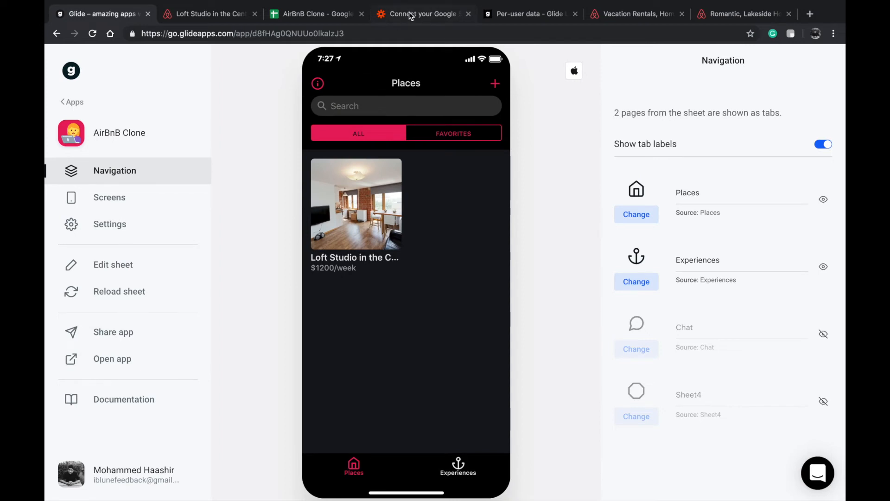
Step: Review the Loft Studio listing's full layout in the preview, from the photo summary down to the Favorite switch
left_click(353, 179)
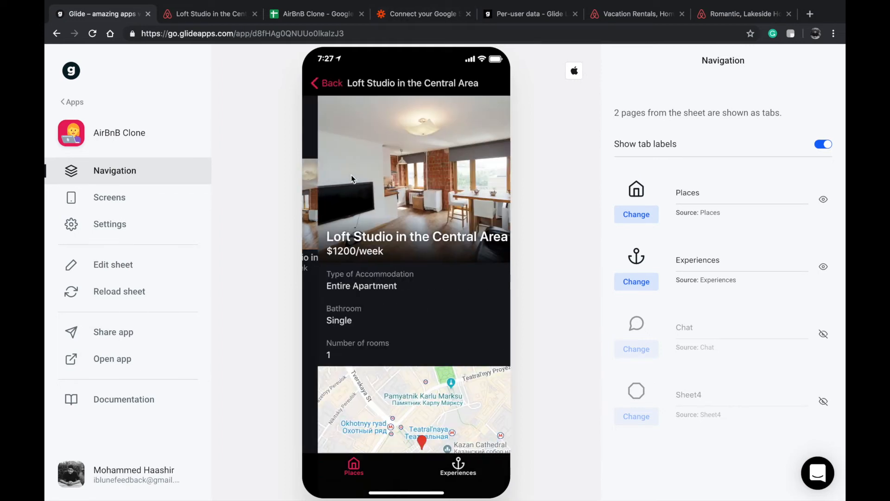
scroll(357, 164, "down", 5)
scroll(357, 163, "down", 1)
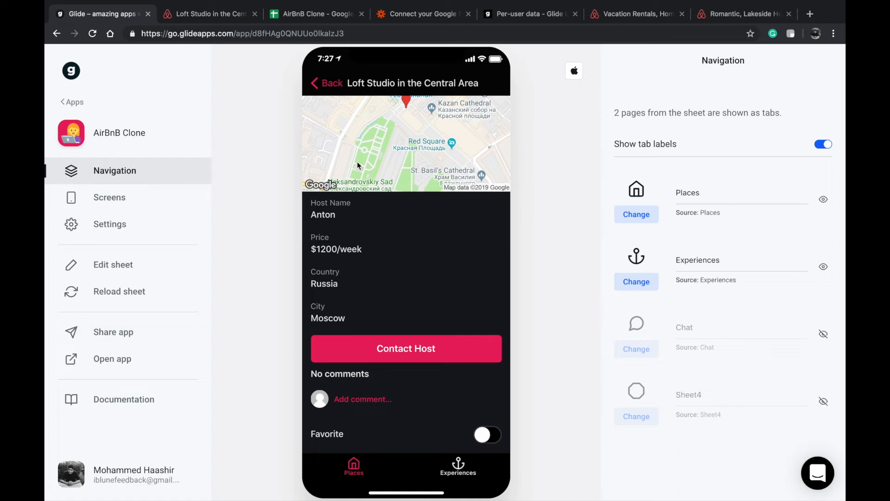
scroll(357, 164, "up", 5)
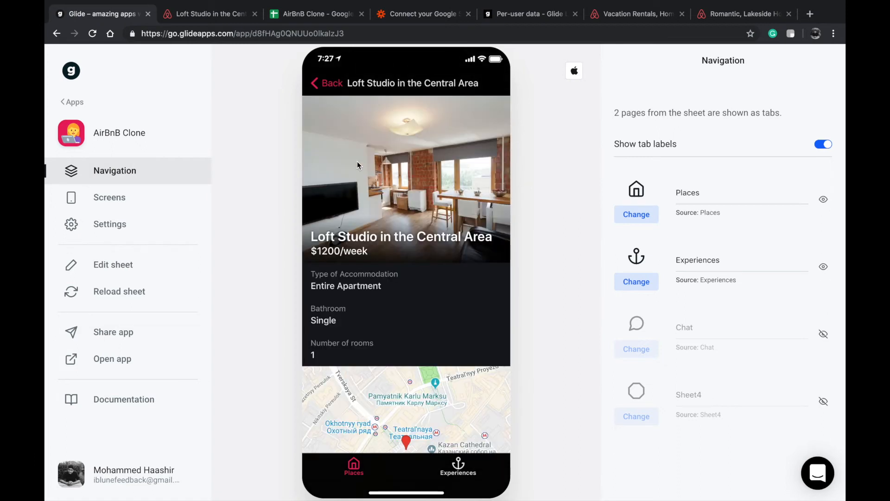
left_click(328, 86)
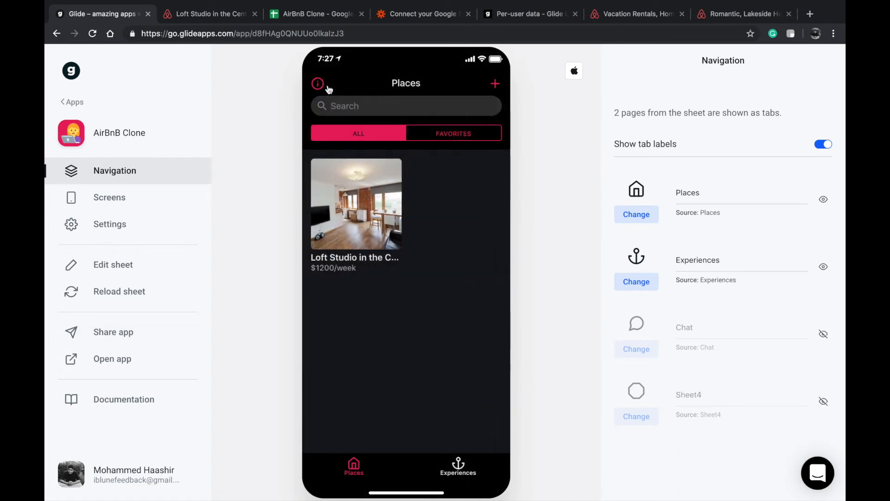
left_click(363, 167)
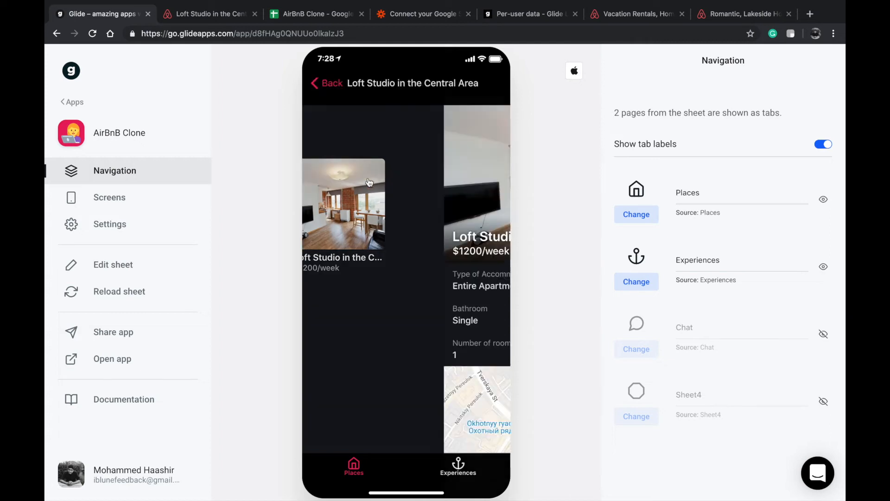
scroll(368, 178, "down", 5)
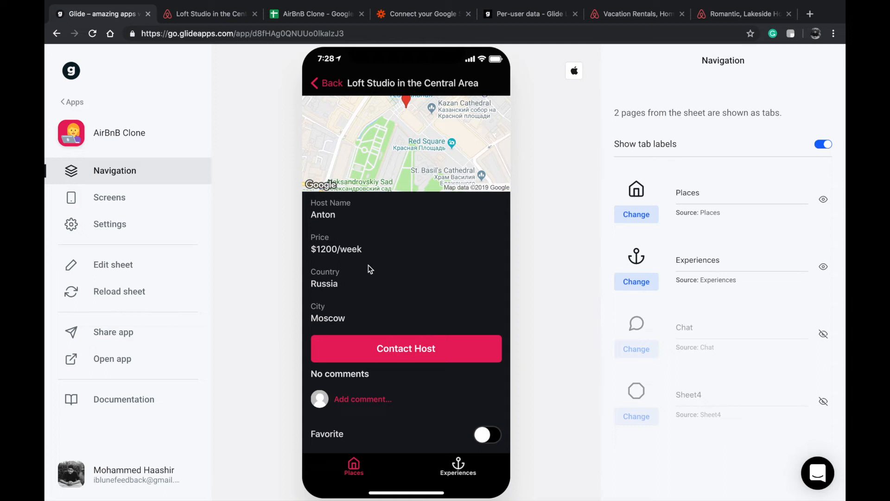
Step: Switch to the AirBnB Clone spreadsheet in Google Sheets and view its Orders sheet
left_click(302, 14)
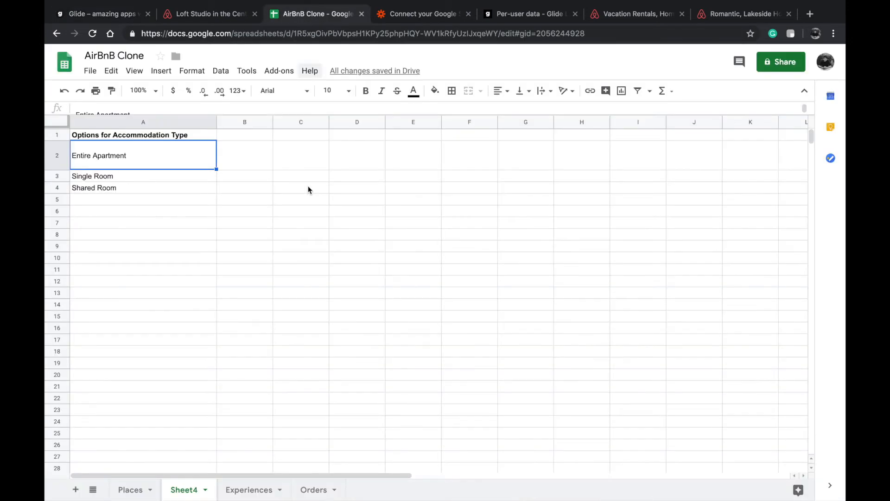
left_click(268, 385)
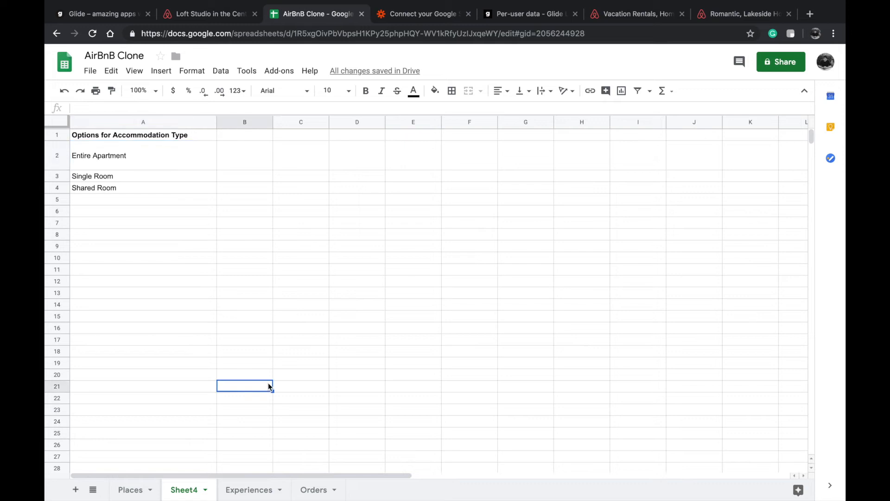
left_click(304, 489)
left_click(121, 159)
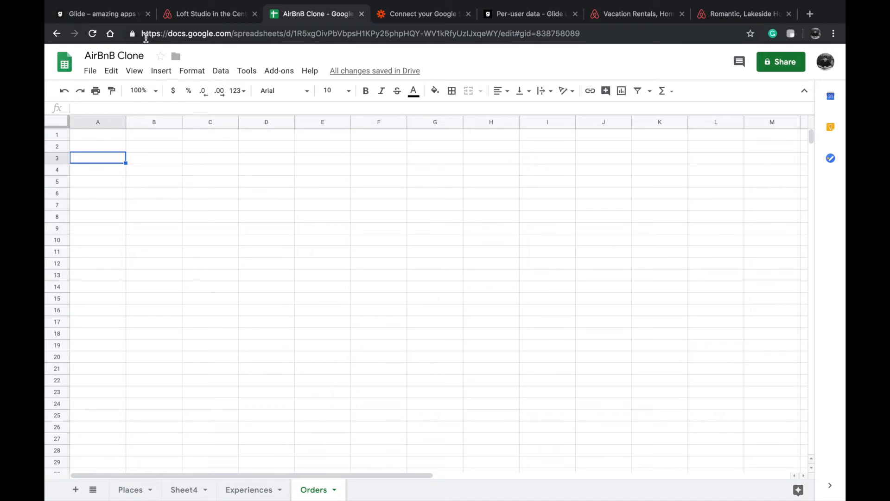
Step: Switch back to Glide and return the app preview to the Places list
left_click(132, 13)
left_click(189, 15)
left_click(119, 14)
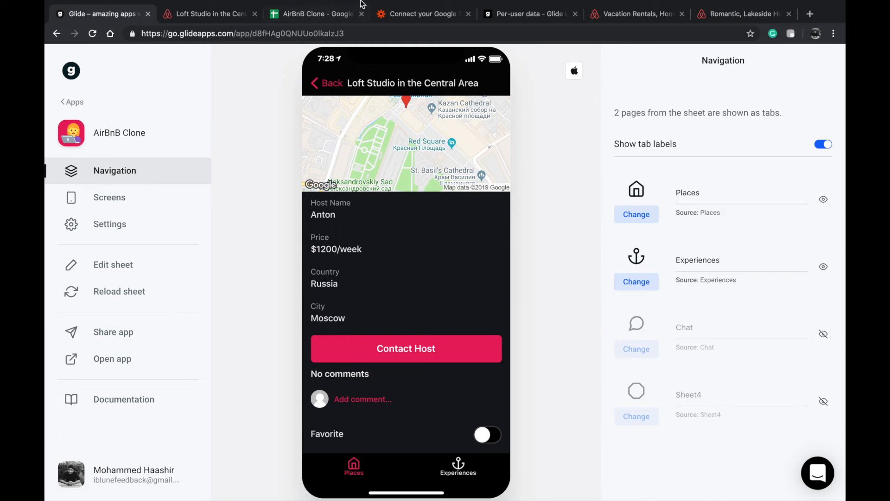
left_click(326, 86)
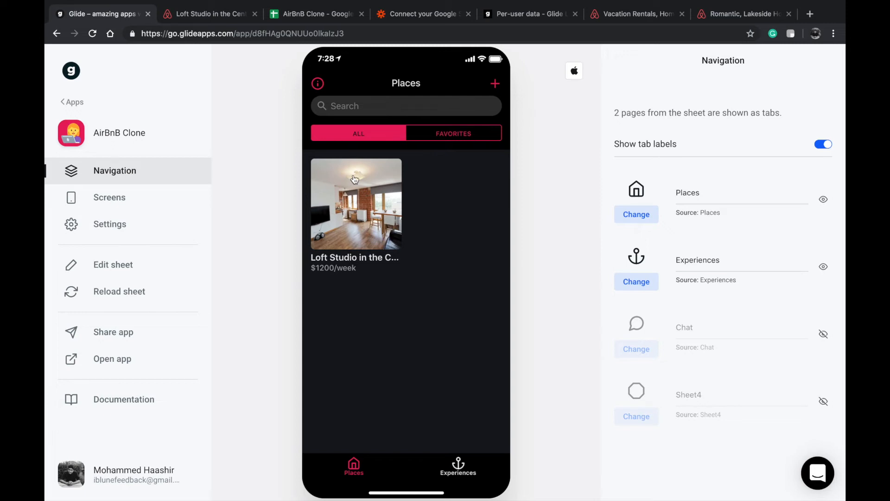
Step: Switch to Zapier's Google Sheets and Gmail page and open the overview of all Google Sheets integrations
left_click(417, 14)
scroll(348, 91, "down", 1)
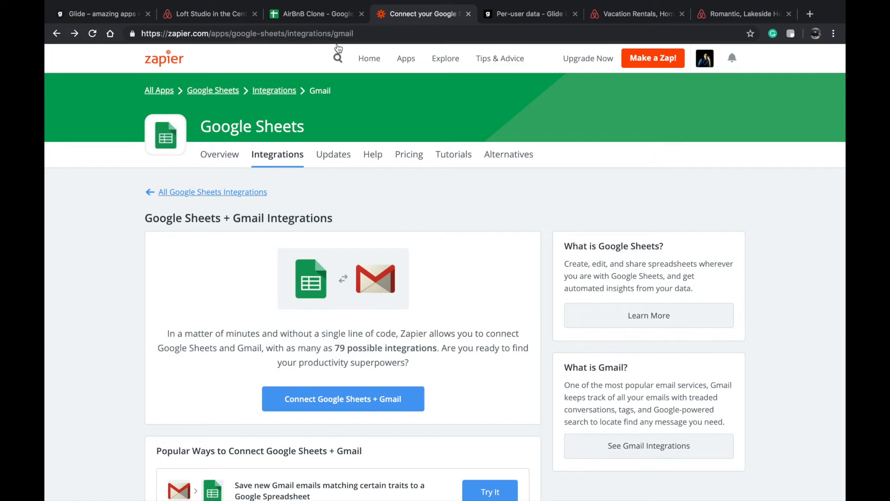
left_click(270, 90)
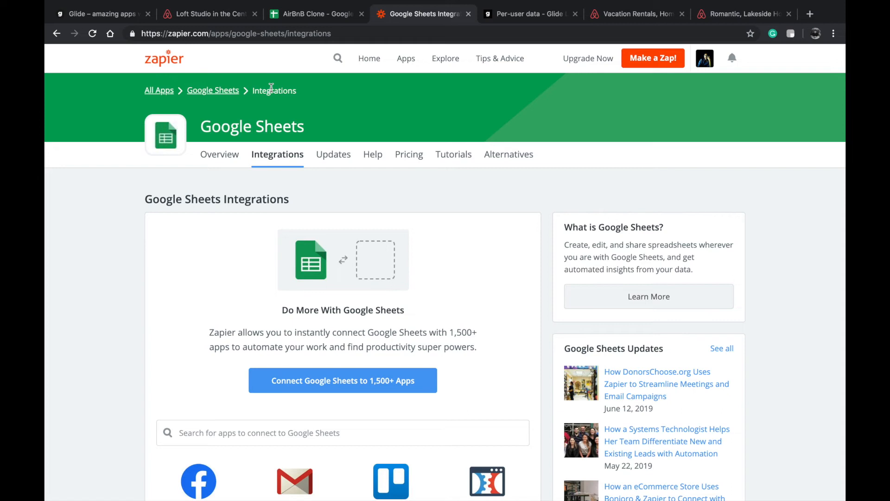
scroll(272, 89, "down", 5)
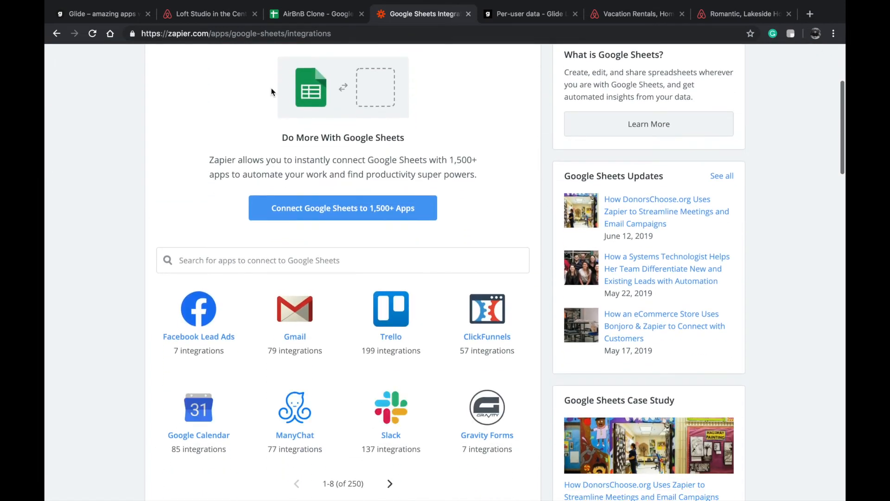
scroll(272, 90, "up", 5)
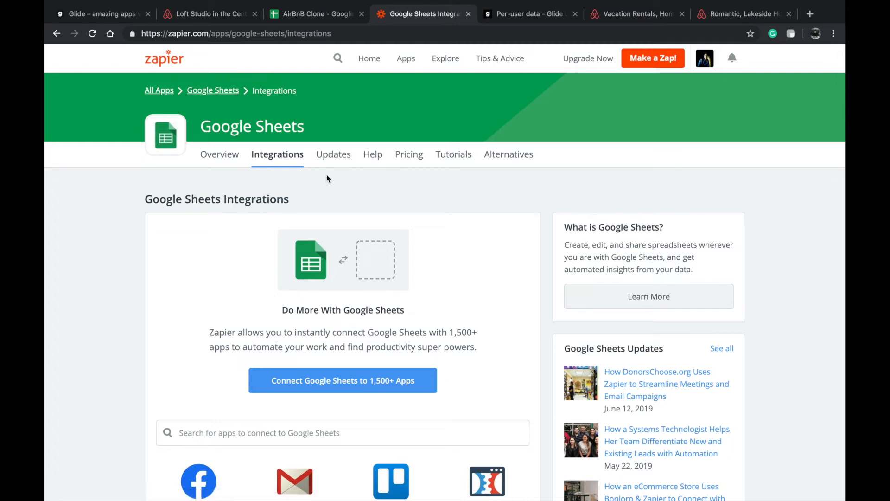
Step: Browse the apps that connect to Google Sheets, including the second page of integrations and the suggested workflows
scroll(302, 275, "down", 6)
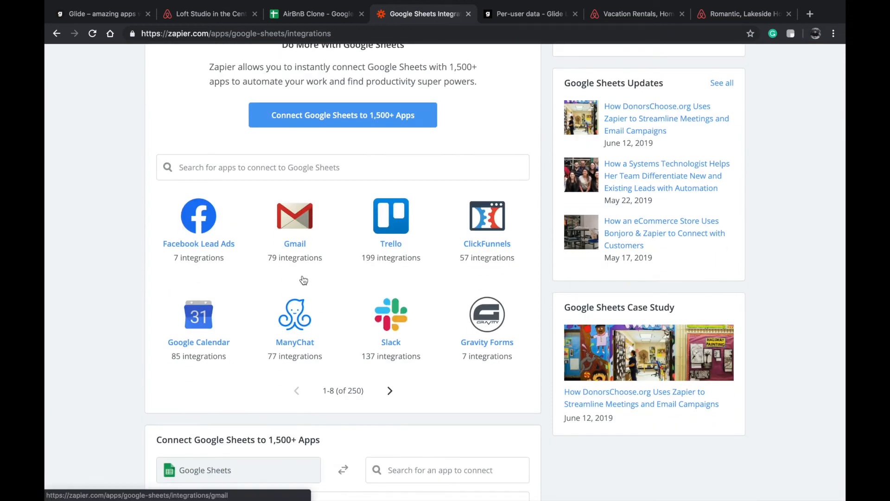
scroll(360, 359, "up", 1)
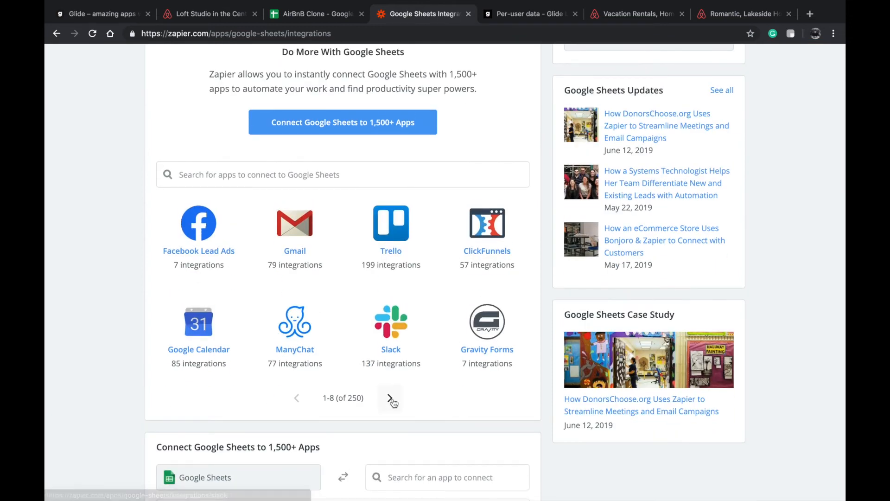
left_click(389, 398)
scroll(390, 398, "down", 9)
scroll(348, 404, "up", 8)
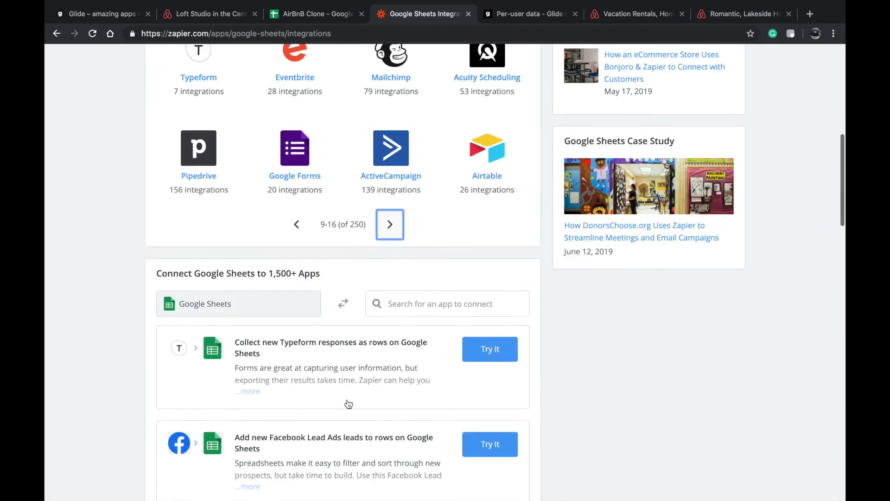
scroll(440, 225, "down", 1)
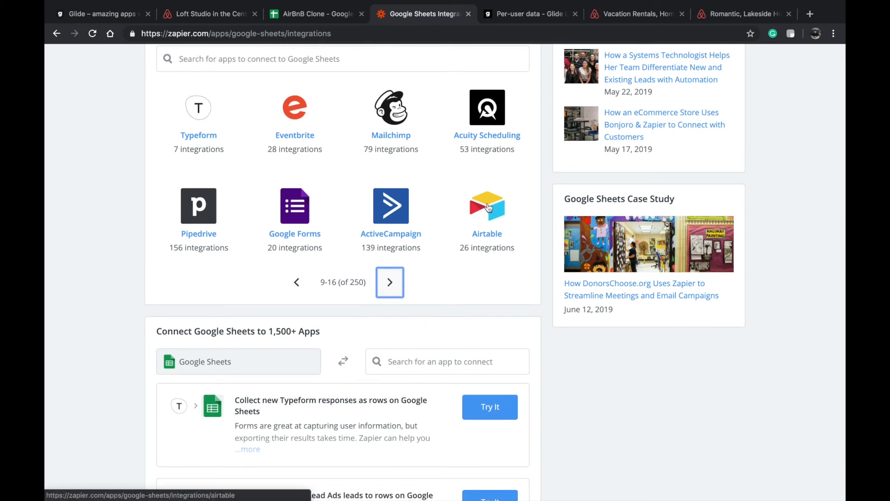
Step: Look through the suggested Google Sheets workflows, then return to the Google Sheets and Gmail integrations page
scroll(488, 207, "down", 6)
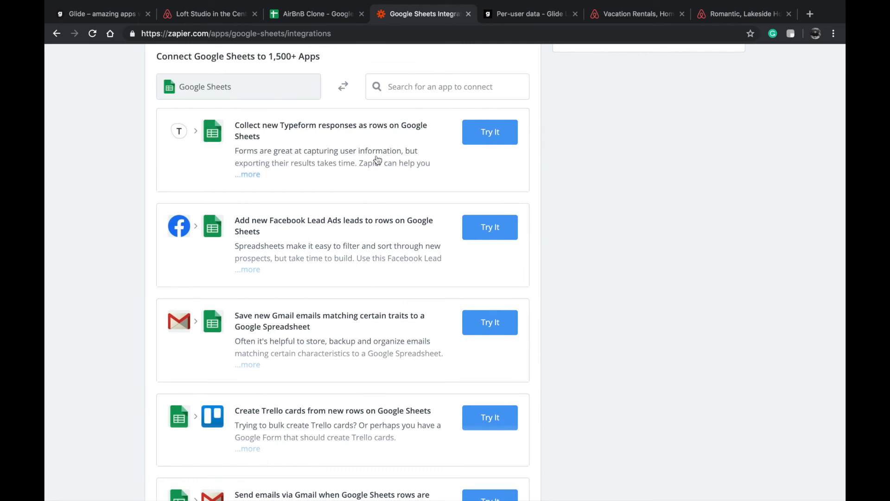
scroll(378, 160, "down", 5)
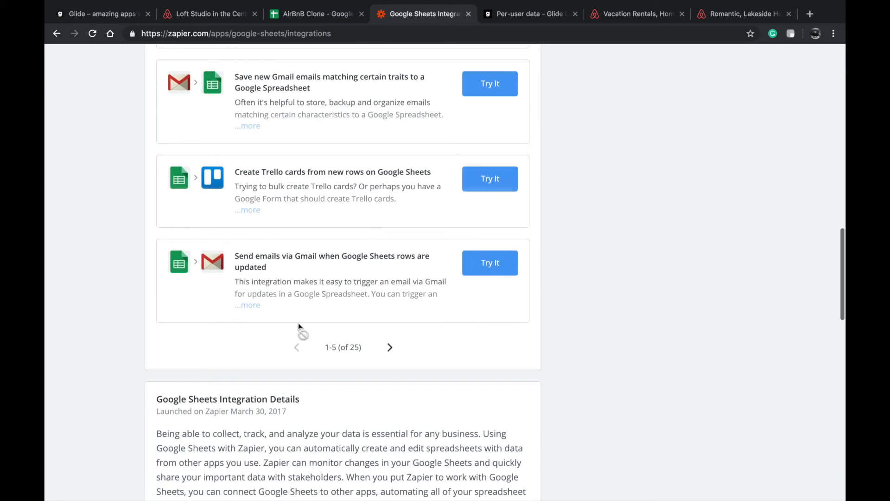
scroll(342, 297, "up", 2)
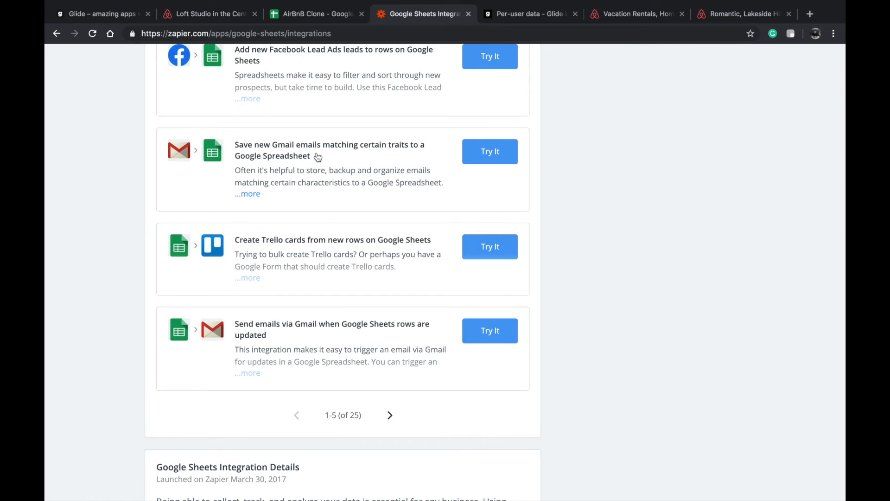
scroll(318, 156, "up", 1)
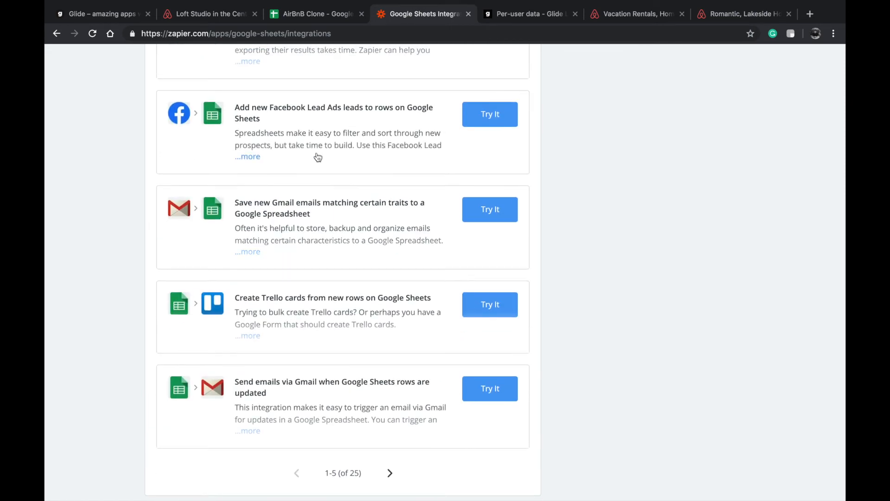
scroll(318, 156, "left", 5)
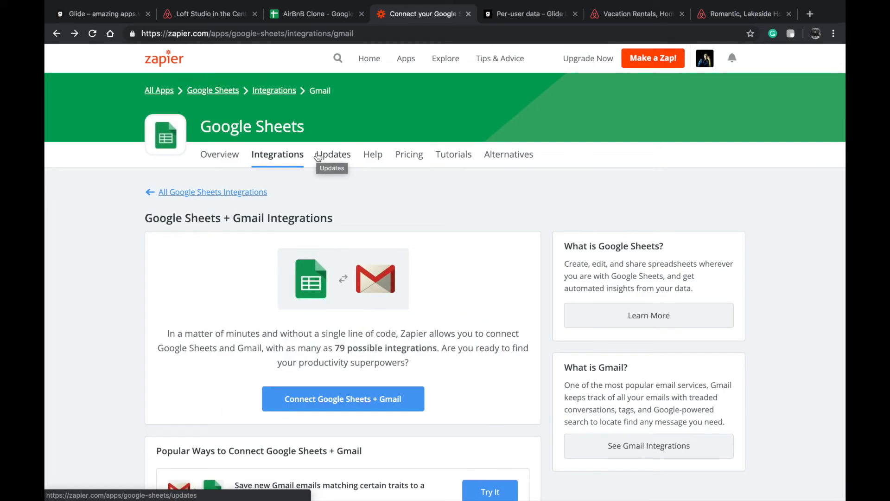
left_click(318, 156)
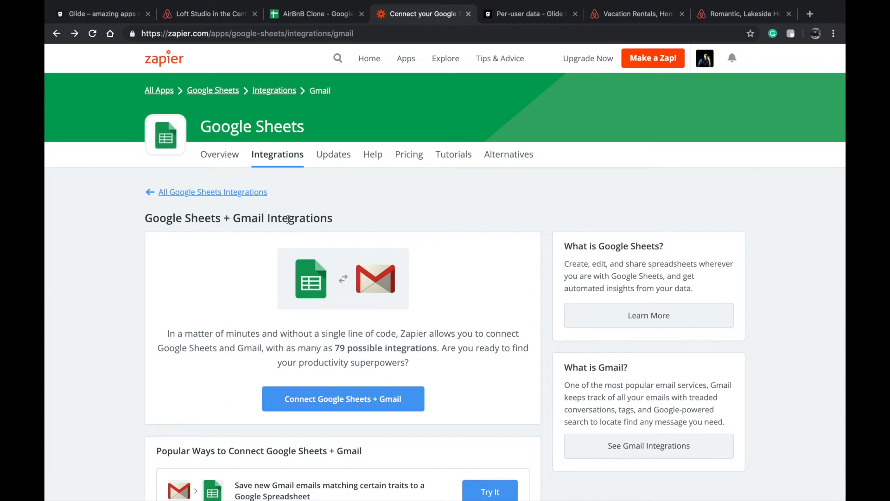
Step: Search the web for stripe in a new browser tab, open Stripe's official website and look over its homepage
key("ctrl+t")
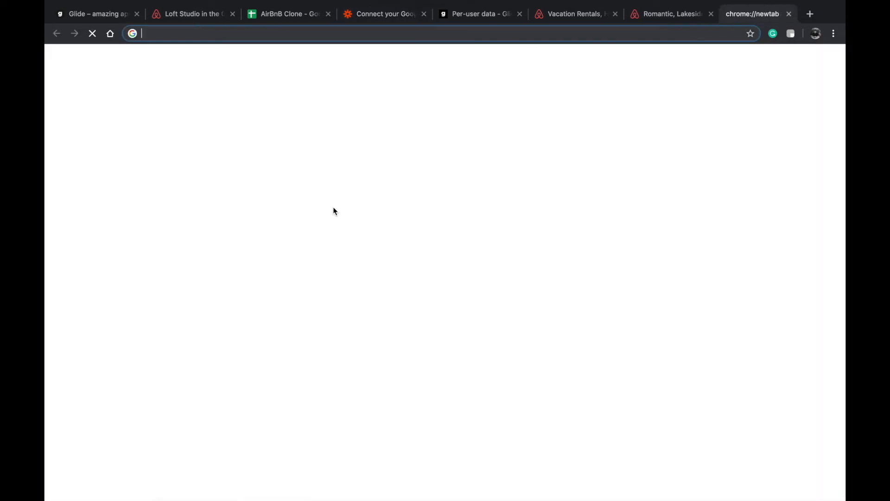
type("stripe")
key("Return")
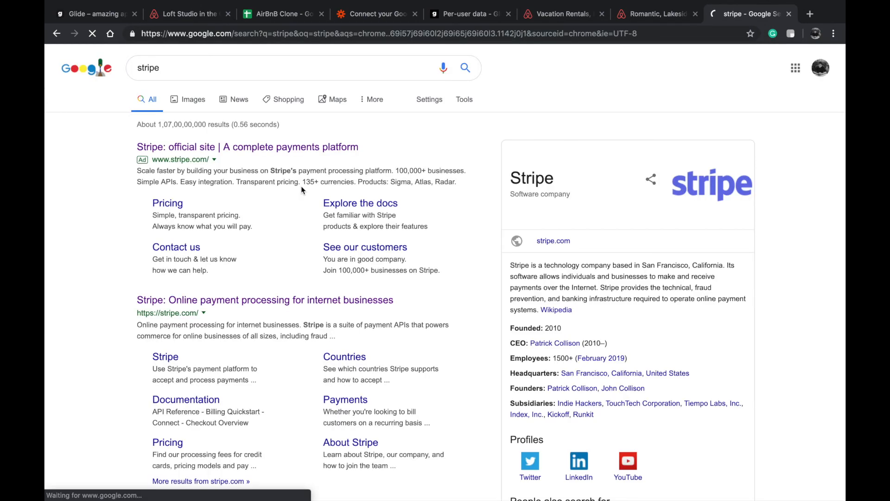
left_click(180, 302)
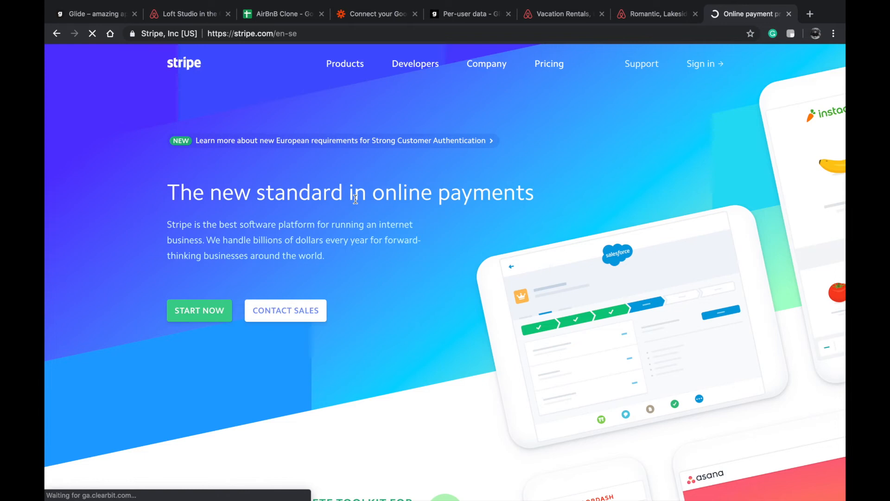
scroll(395, 291, "down", 5)
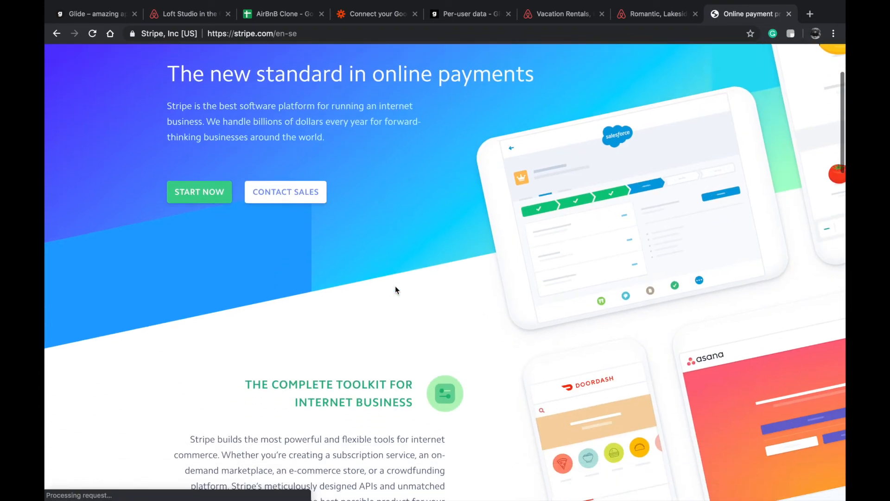
scroll(395, 290, "up", 5)
scroll(395, 290, "down", 4)
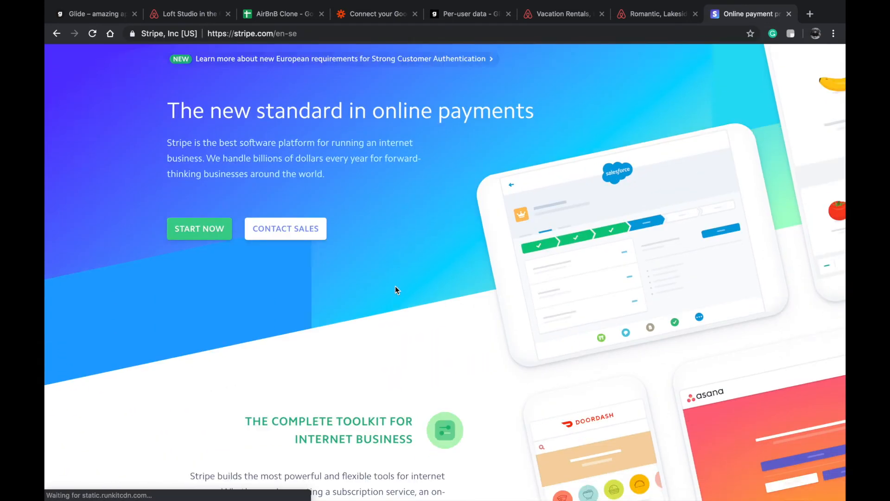
scroll(394, 232, "up", 5)
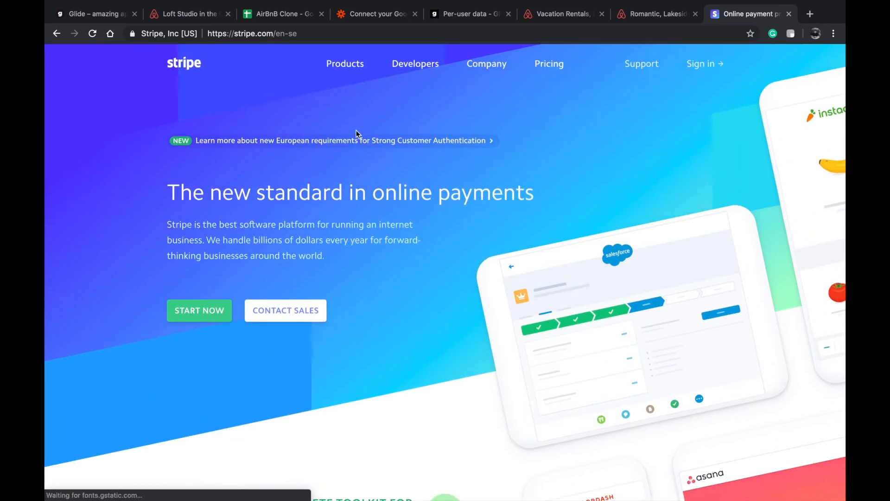
Step: Switch back to Zapier and open the overview of all Google Sheets integrations from the Gmail integration page
left_click(270, 15)
left_click(357, 14)
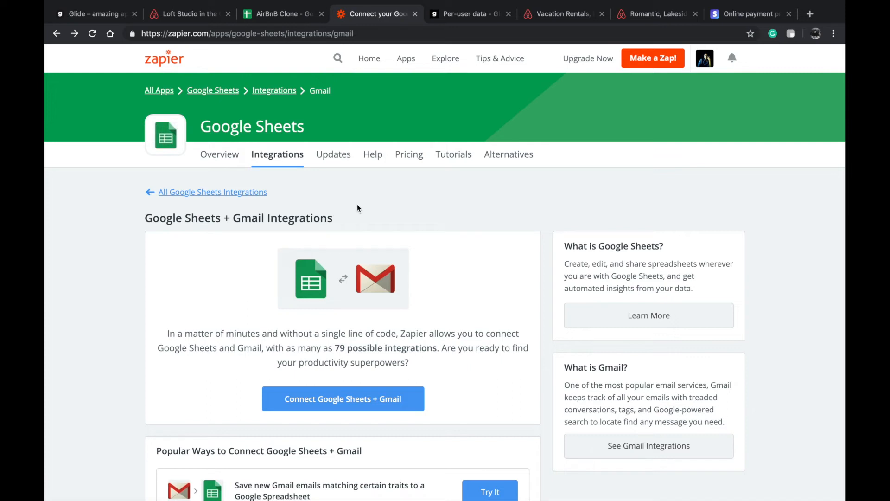
left_click(280, 91)
scroll(308, 171, "down", 1)
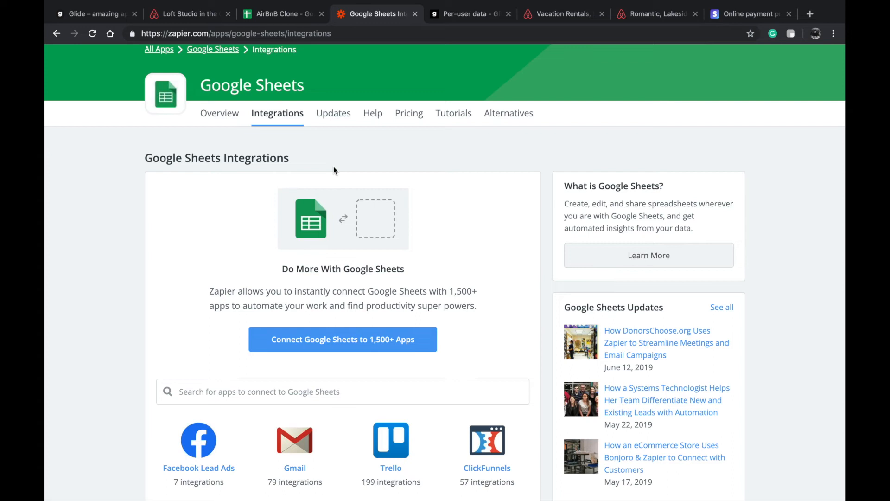
Step: Check the Orders sheet in Google Sheets, then return to Zapier's Google Sheets and Gmail integrations page
left_click(275, 16)
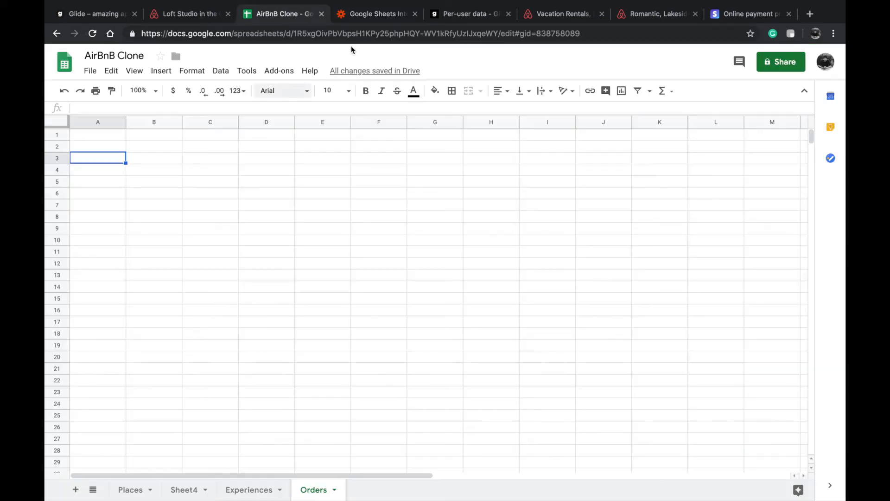
left_click(381, 17)
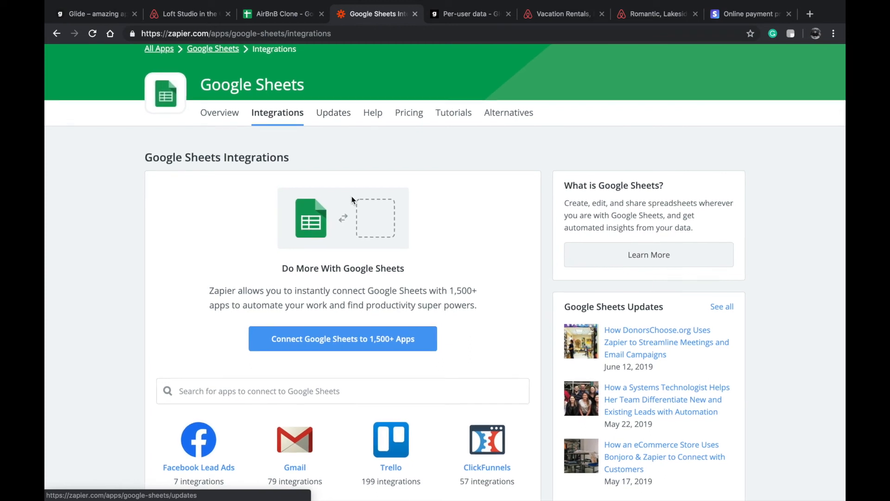
scroll(352, 196, "left", 5)
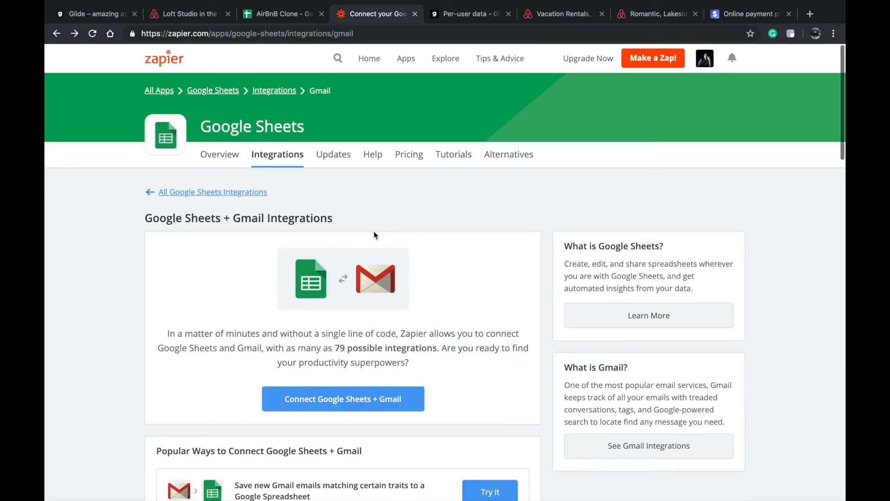
scroll(374, 231, "down", 1)
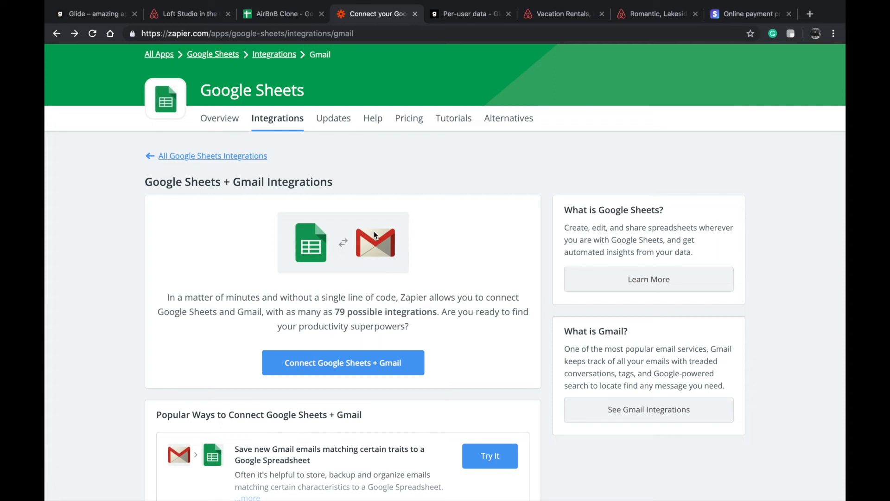
scroll(377, 254, "up", 2)
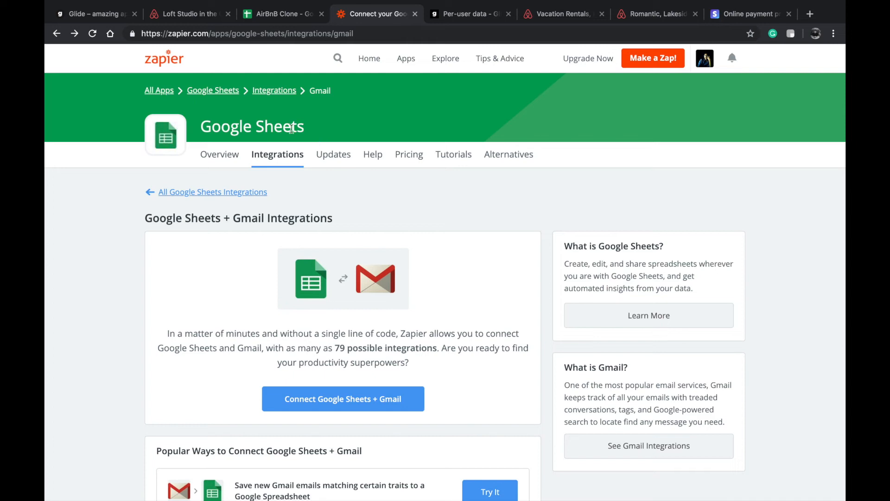
Step: Switch to Glide and open the Loft Studio in the Central Area place in the preview to view its Contact Host button
left_click(118, 14)
left_click(381, 229)
scroll(381, 229, "down", 5)
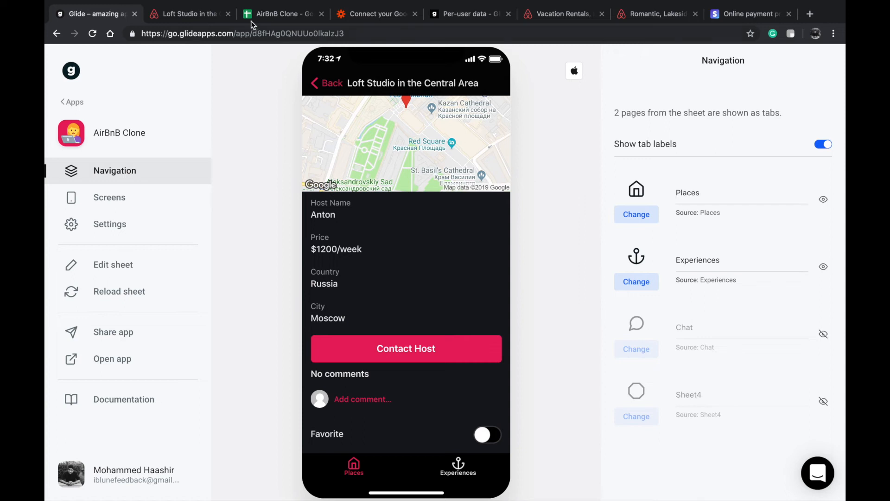
Step: Revisit the Zapier page briefly and switch to the Orders sheet of the AirBnB Clone spreadsheet in Google Sheets
left_click(349, 13)
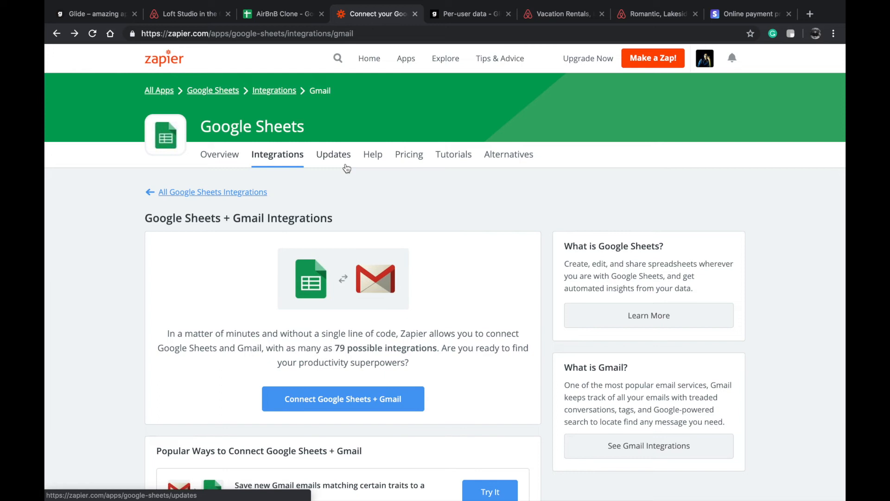
left_click(271, 15)
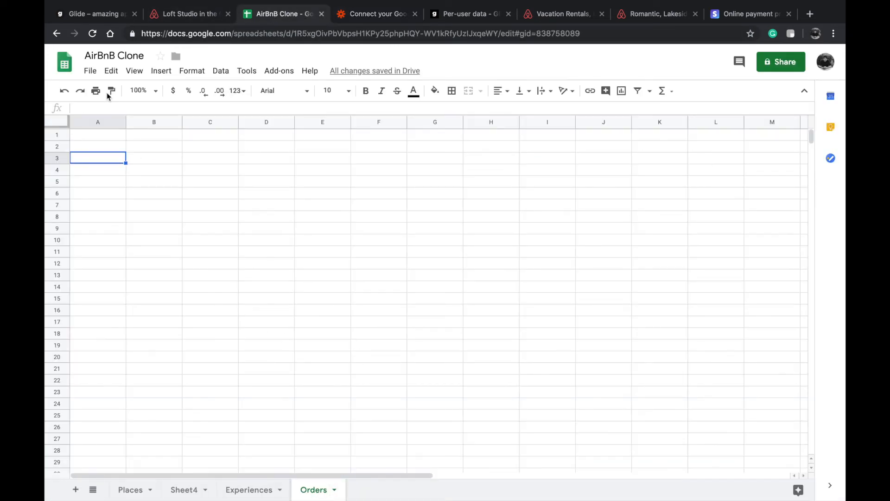
left_click(162, 145)
left_click(112, 138)
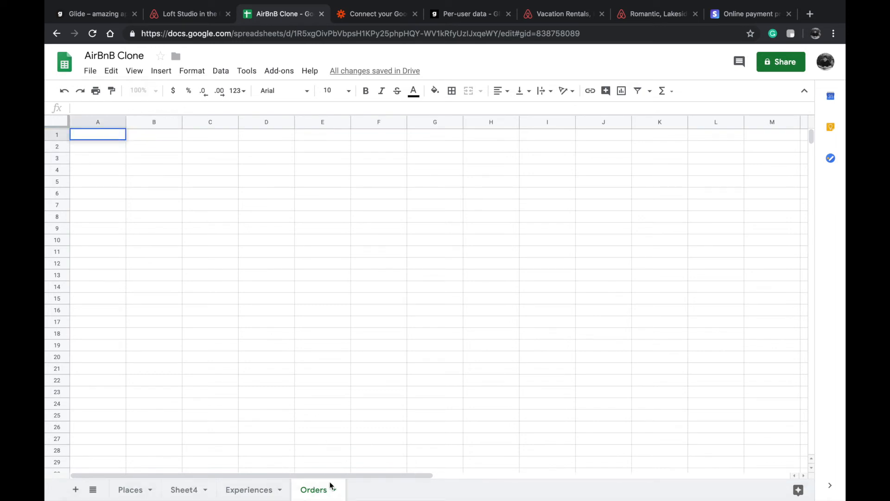
left_click(243, 277)
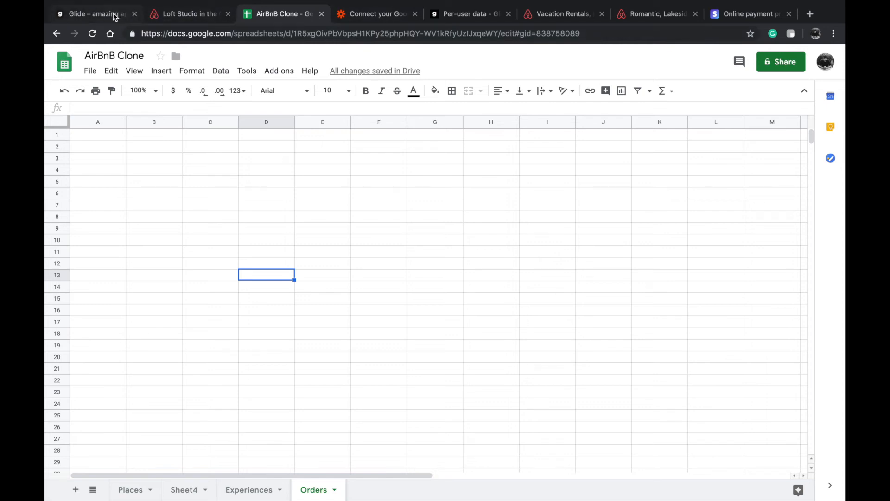
Step: Enter the column headers Email, Message and Status in cells A1 to C1 of the Orders sheet
double_click(100, 139)
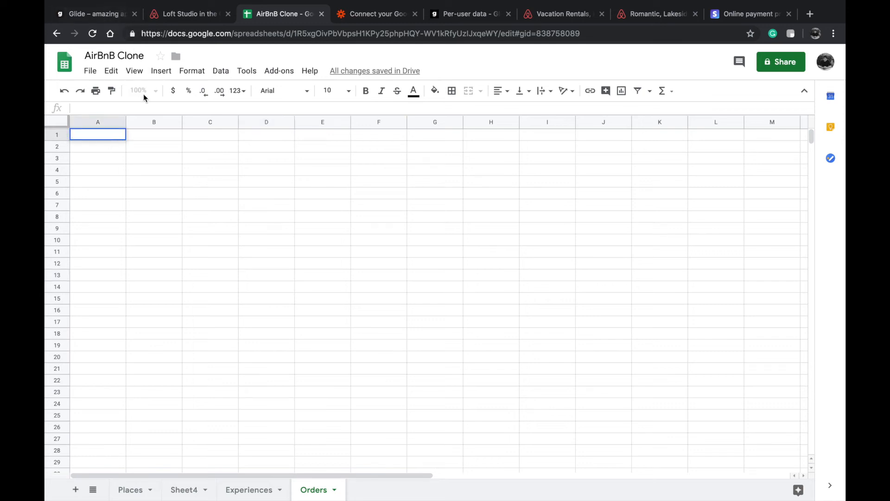
type("Email")
left_click(151, 138)
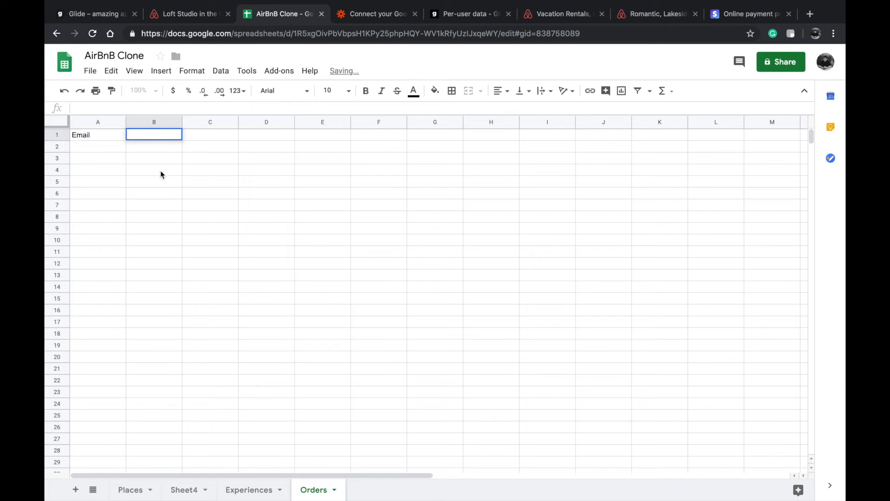
type("Na")
key("BackSpace")
key("BackSpace")
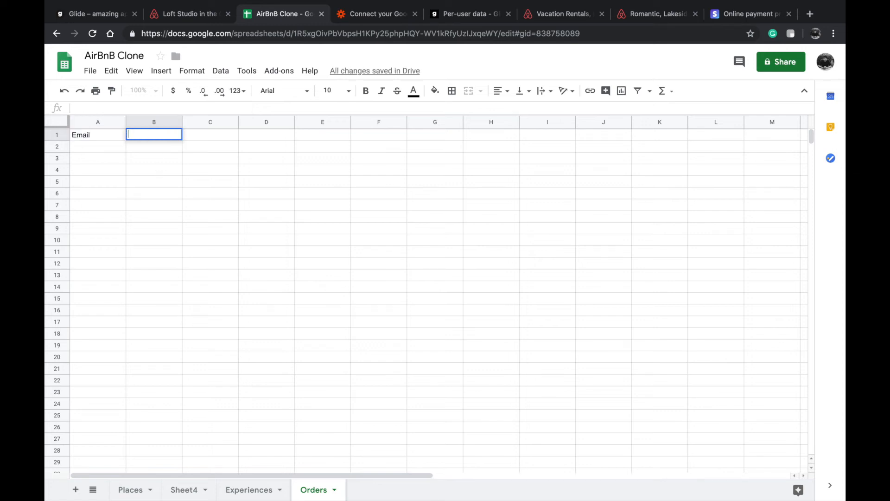
type("Message")
double_click(212, 141)
type("St")
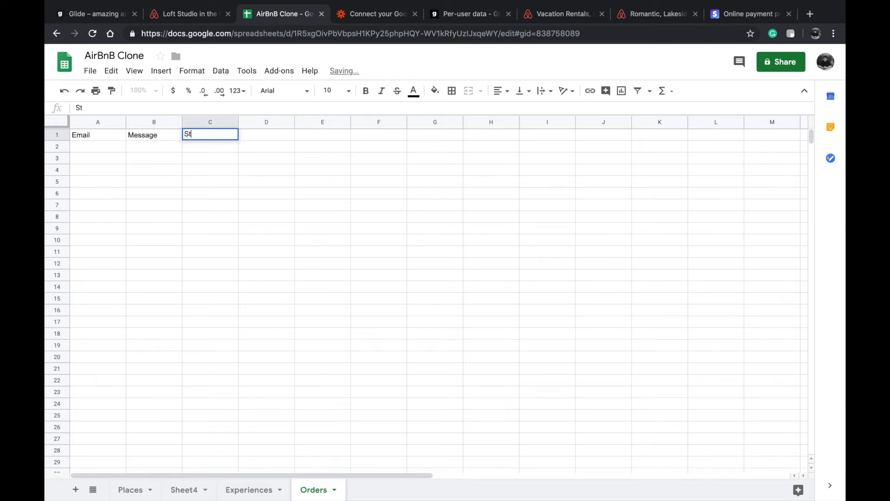
type("atus")
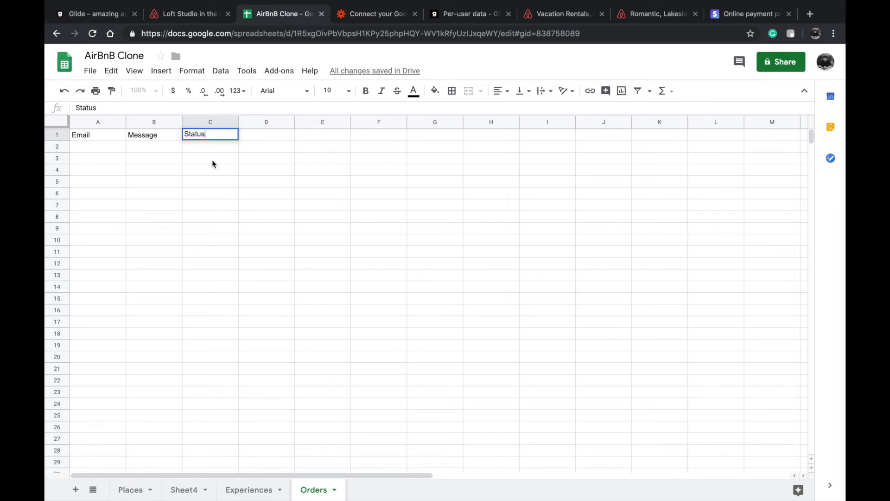
left_click(212, 160)
Step: Add the column header Status types in cell B1 of Sheet4
left_click(184, 489)
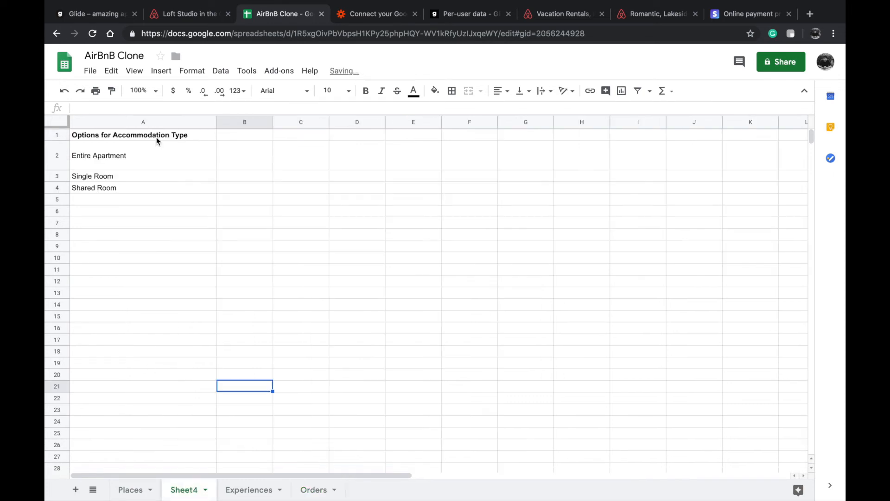
left_click(231, 137)
type("Sta")
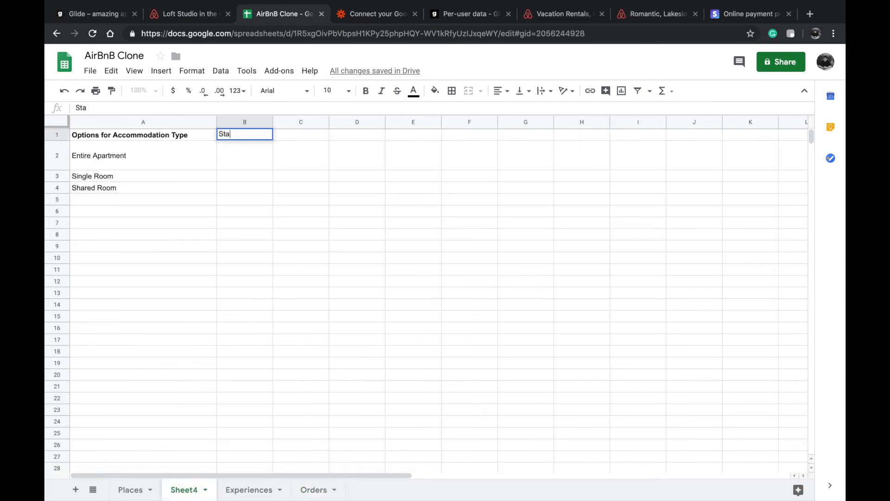
type("tus types")
Step: List Approved, Rejected and Pending Approval in cells B2 to B4 under Status types and make that header bold
left_click(232, 155)
type("Approval")
key("BackSpace")
key("BackSpace")
key("BackSpace")
type("ved")
left_click(232, 177)
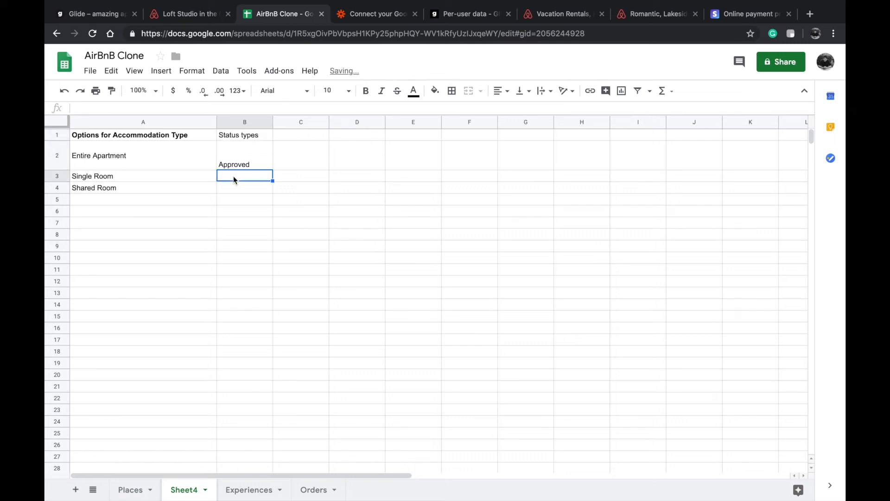
type("Rejected")
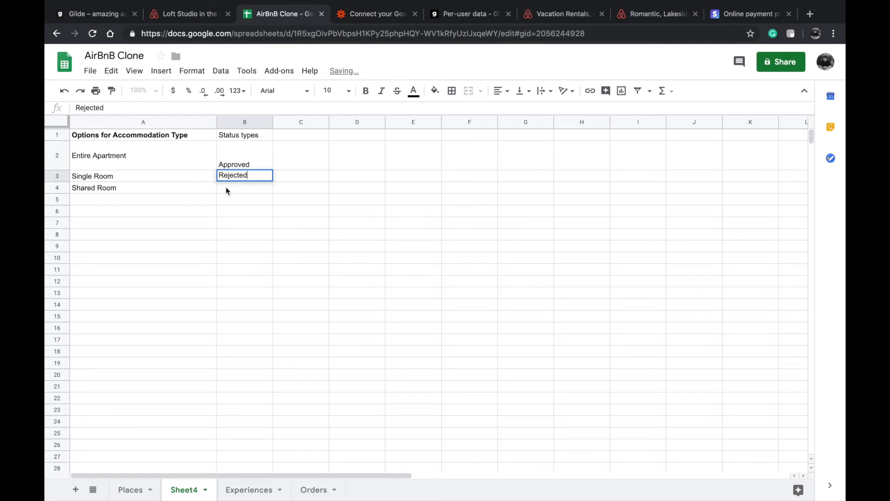
left_click(226, 190)
type("Pending Approval")
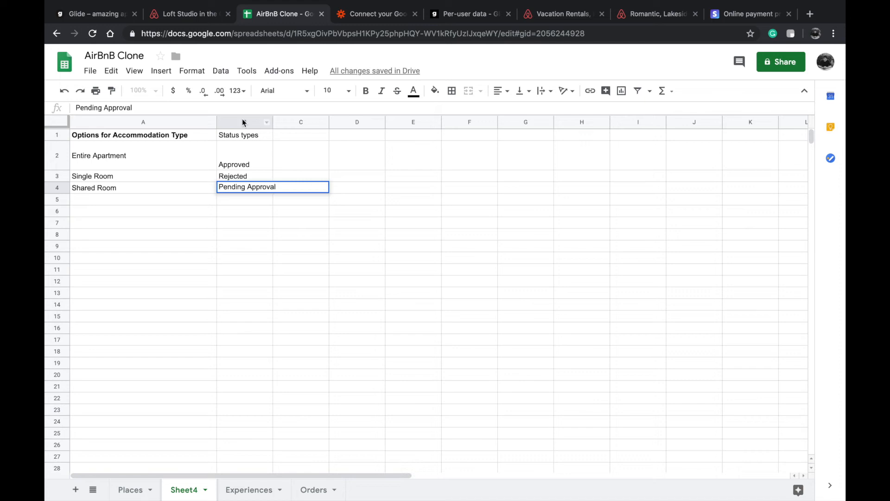
left_click(252, 135)
key("ctrl+b")
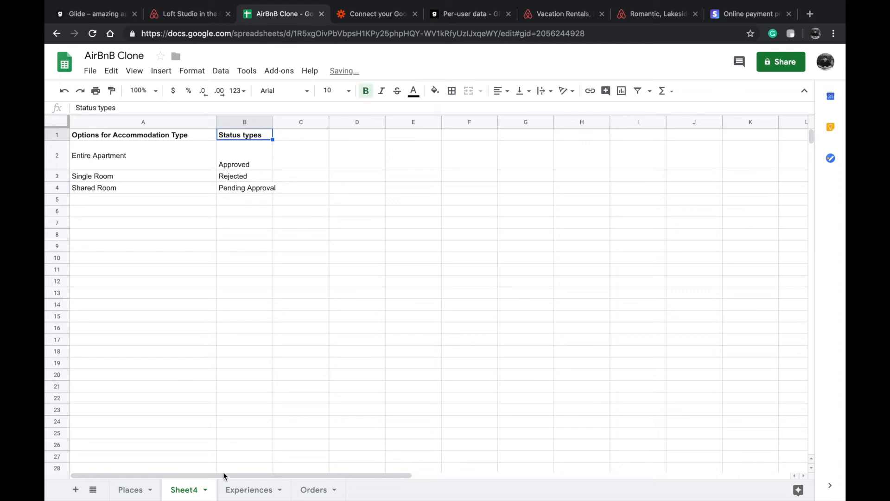
Step: Make the Email, Message and Status headers in row 1 of the Orders sheet bold
left_click(314, 490)
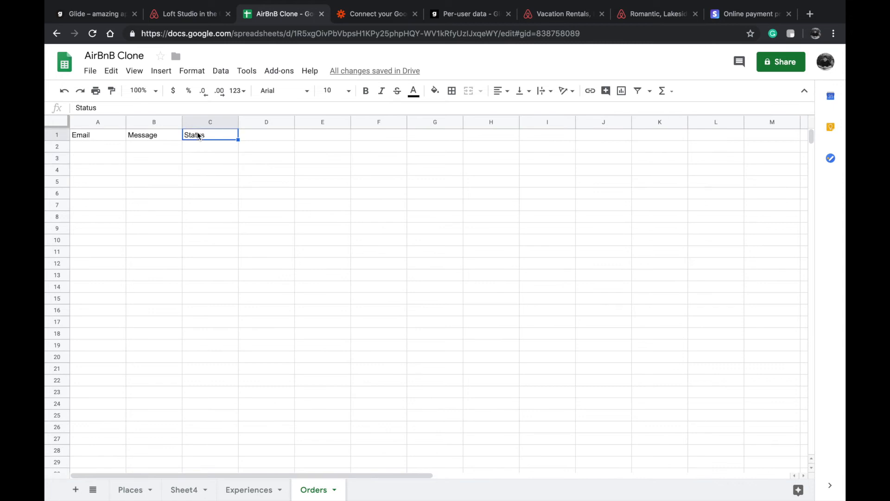
left_click(108, 134, "shift")
key("ctrl+b")
left_click(379, 291)
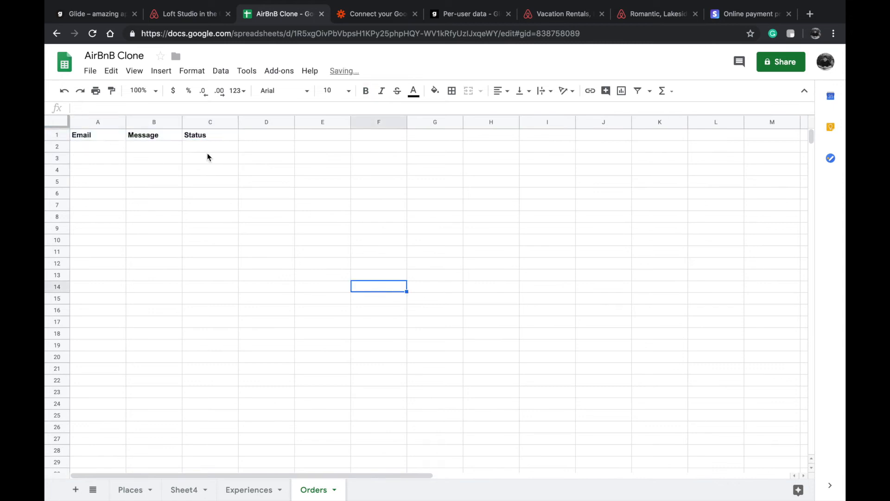
Step: Switch to the Glide app builder and show the Orders page as a tab in the app's navigation
left_click(104, 17)
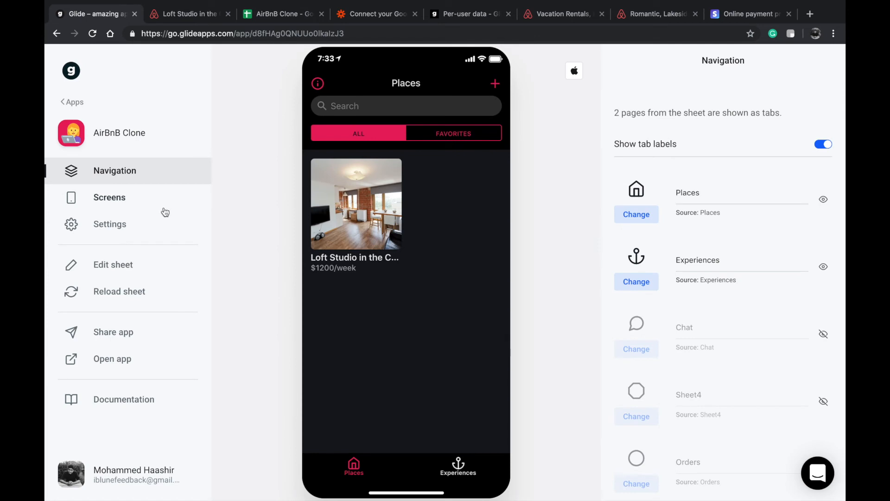
scroll(706, 349, "down", 3)
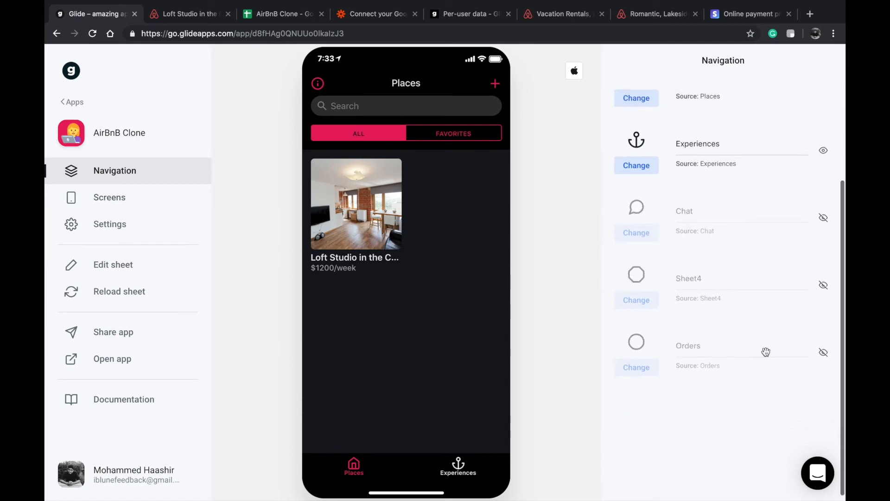
left_click(823, 352)
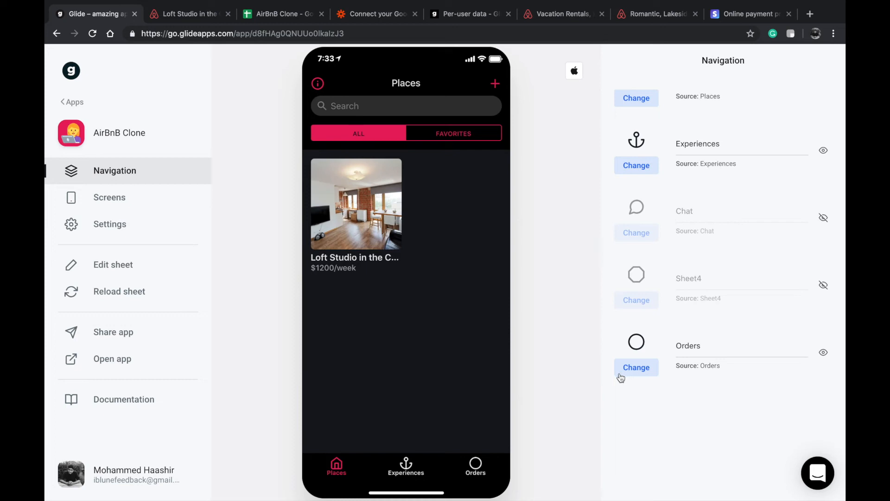
Step: Search the icon list for cart and set the Orders tab's icon to the shopping cart
left_click(646, 374)
type("or")
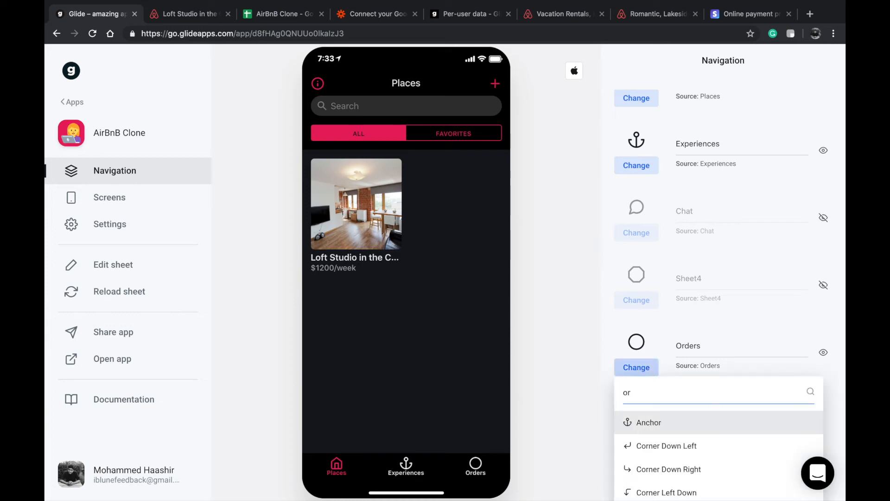
key("BackSpace")
key("BackSpace")
type("cart")
left_click(664, 422)
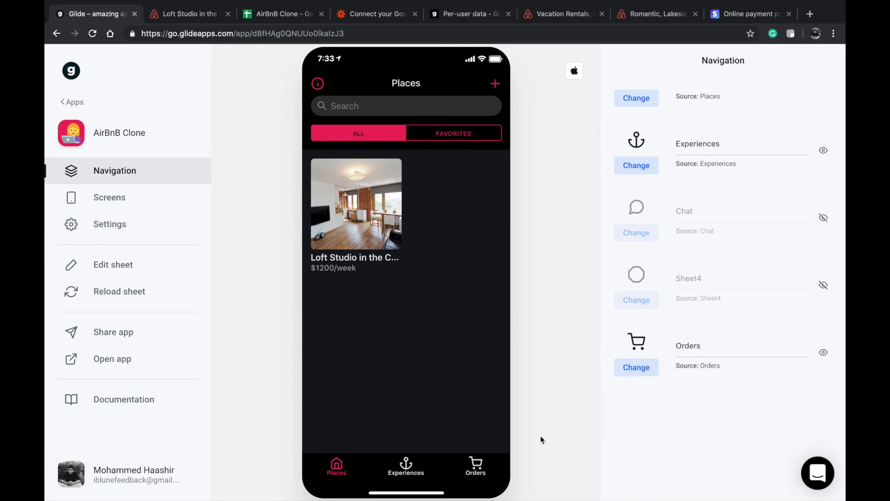
Step: From the Orders screen's user filter option, open the app settings and set the sign-in method to Public with email
left_click(487, 463)
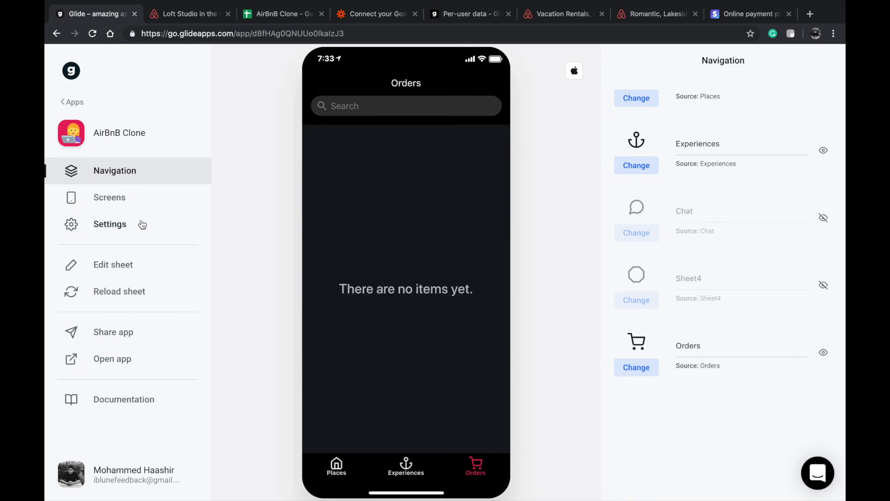
left_click(141, 198)
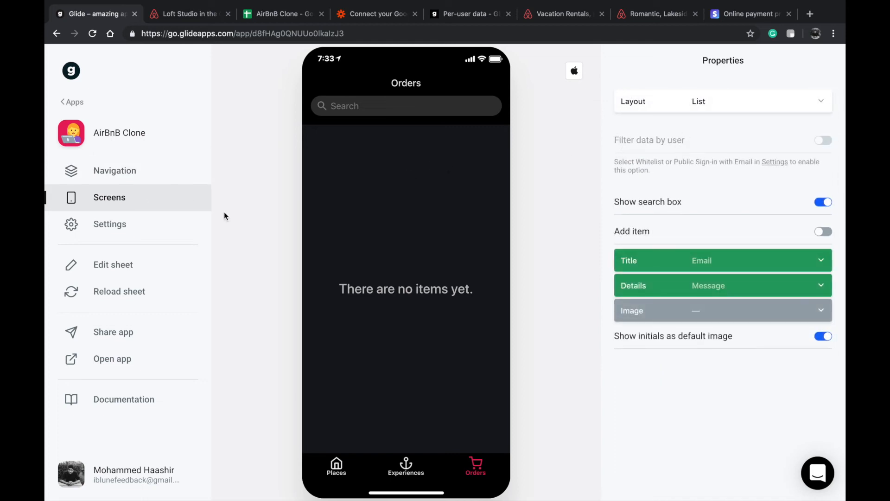
left_click(779, 164)
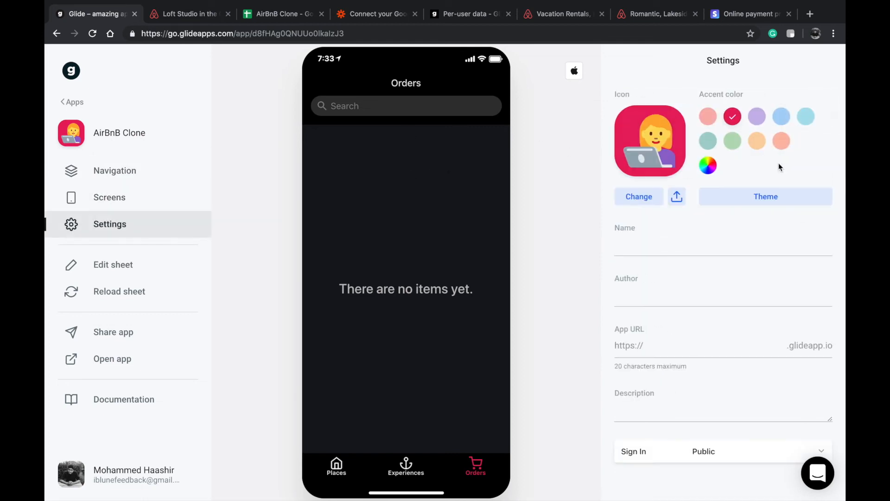
scroll(695, 273, "down", 3)
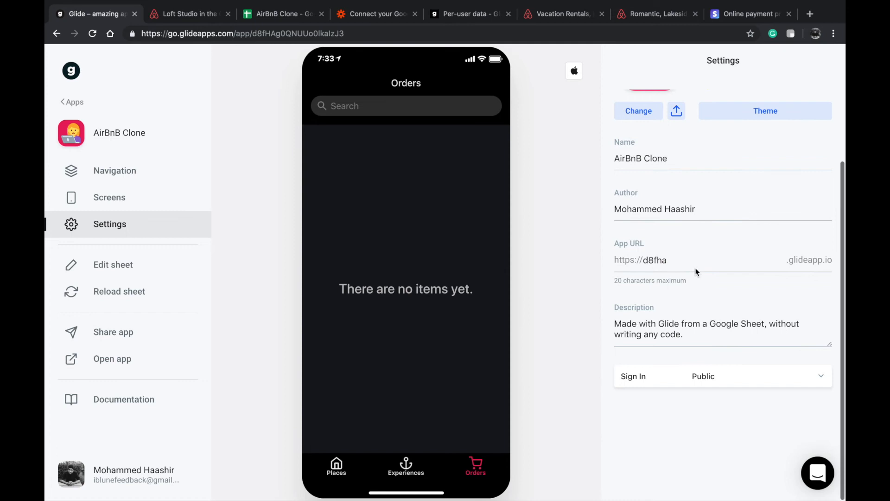
left_click(691, 373)
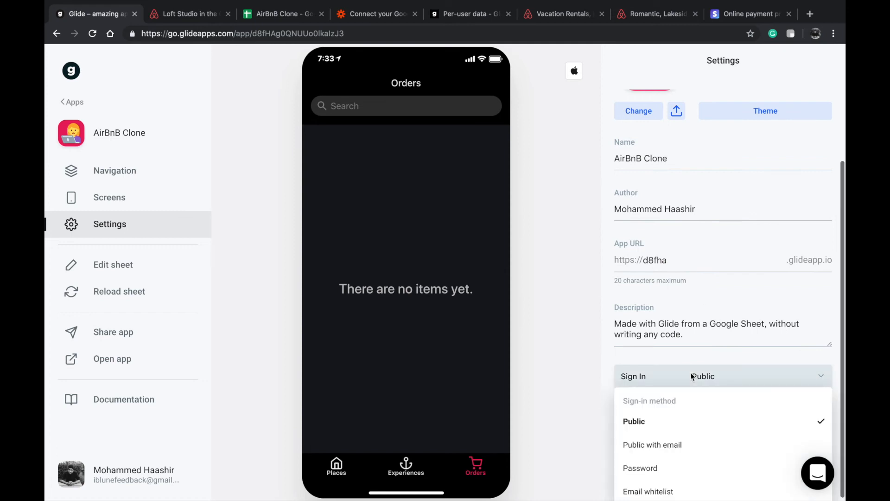
left_click(681, 446)
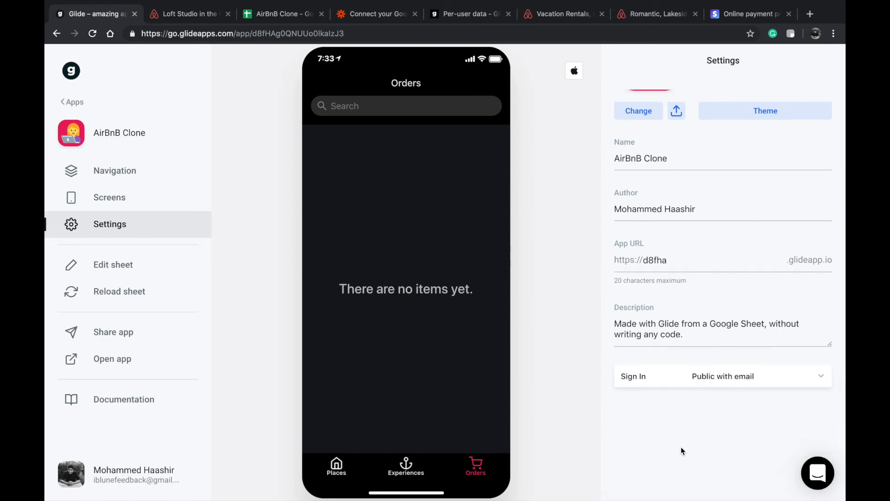
left_click(730, 377)
left_click(145, 310)
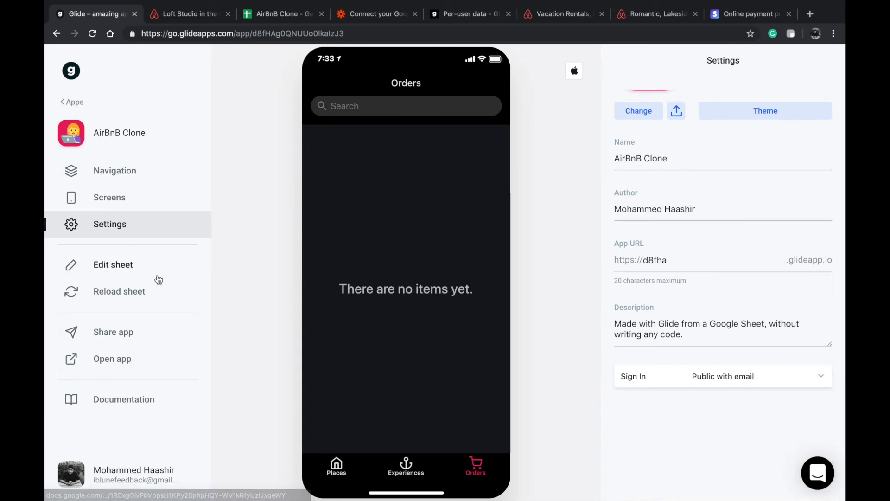
Step: Filter the Orders screen's data by user on the Email column and clear the preview user email
left_click(133, 202)
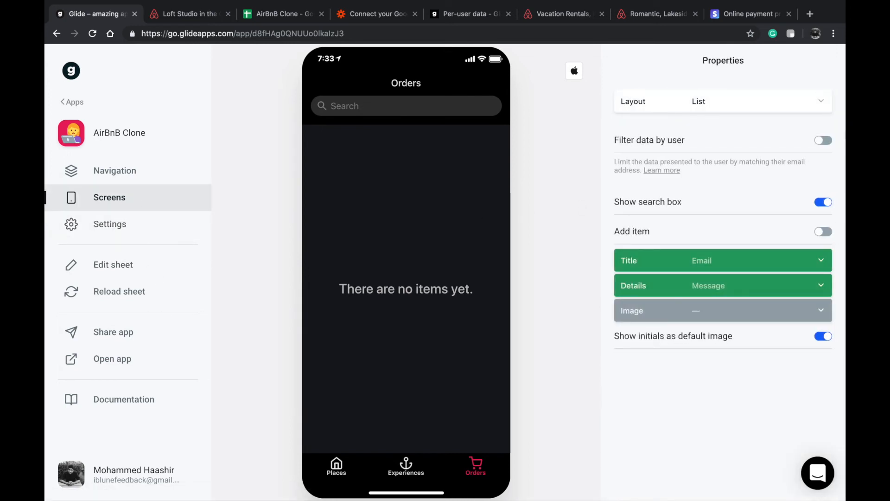
left_click(820, 140)
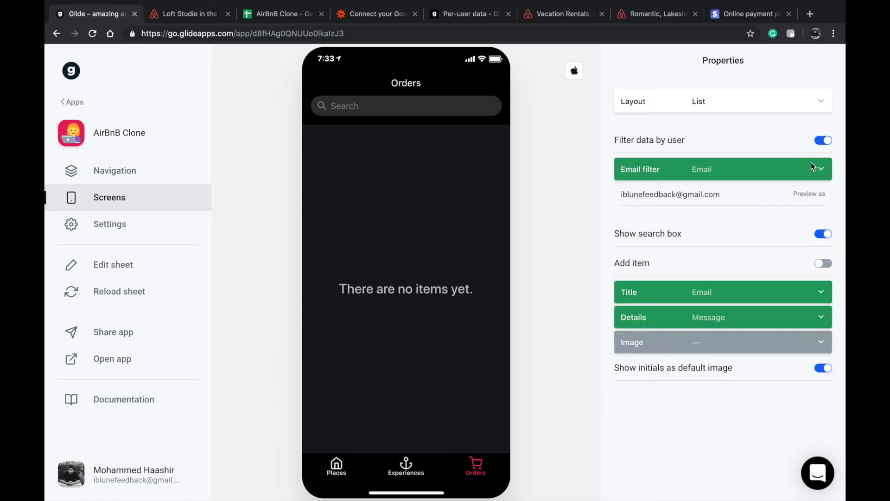
left_click(751, 175)
left_click(588, 204)
triple_click(661, 193)
key("BackSpace")
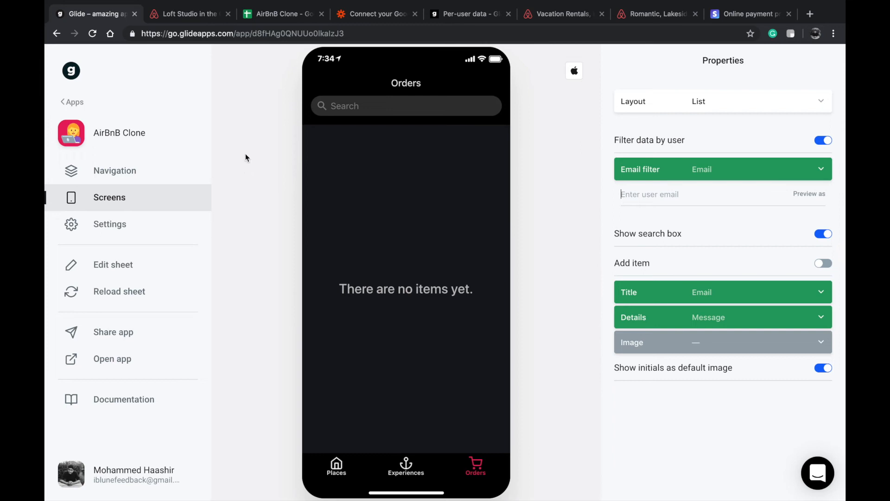
Step: Switch to the AirBnB Clone spreadsheet and enter a sample email address in cell A2 of the Orders sheet
left_click(282, 15)
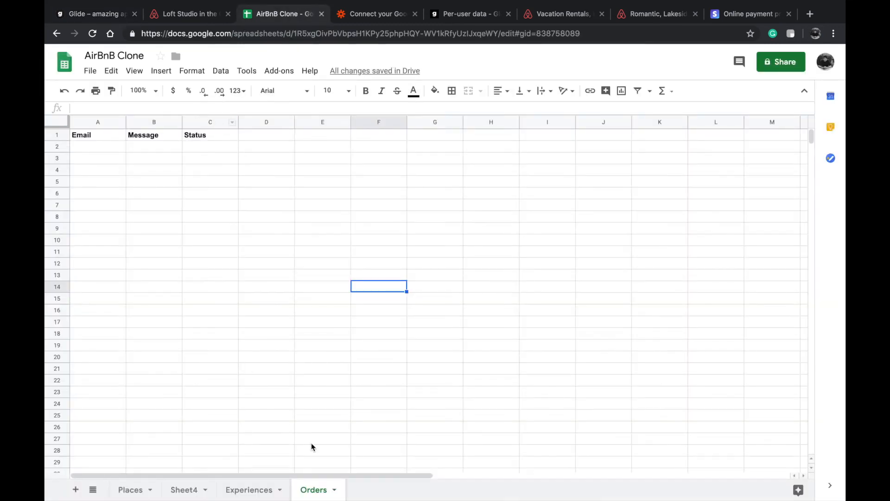
left_click(99, 147)
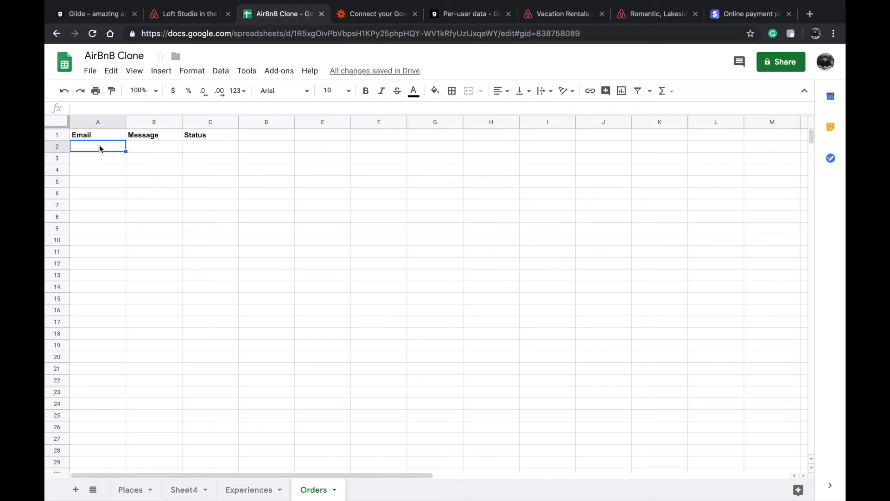
type("email@e")
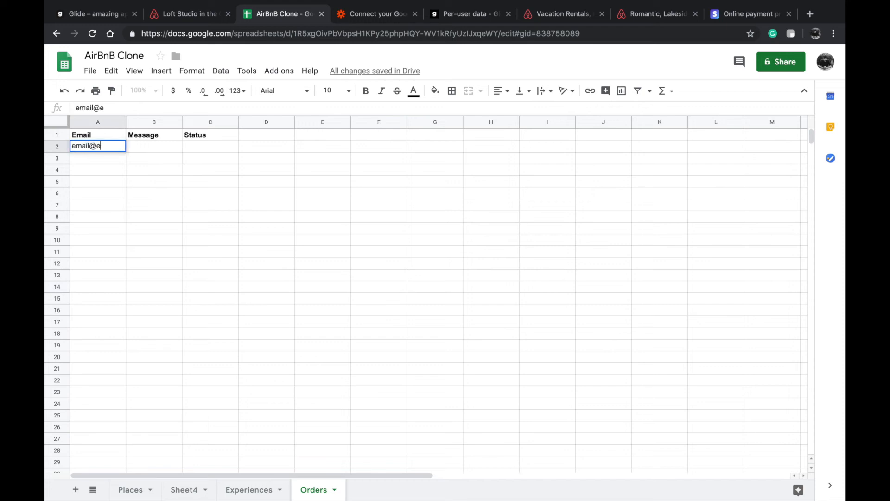
type("mail.com")
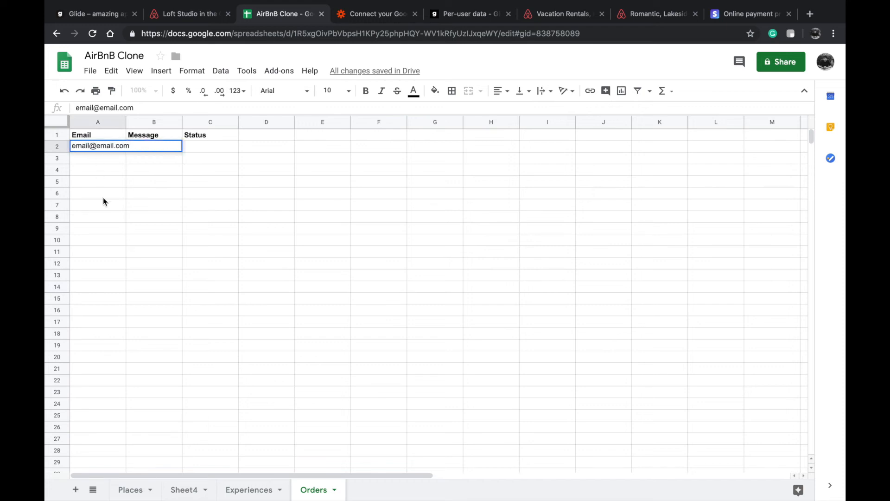
left_click(103, 196)
Step: Review the Glide Library's Per-user data guide, including the hobbies table and the example views for each user
left_click(114, 14)
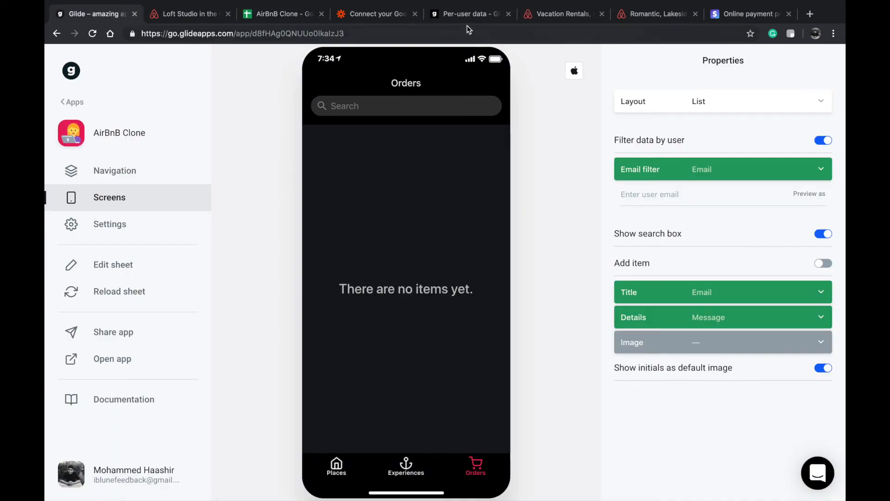
left_click(478, 17)
scroll(446, 110, "up", 4)
left_click(416, 206)
scroll(417, 208, "down", 1)
scroll(403, 346, "down", 12)
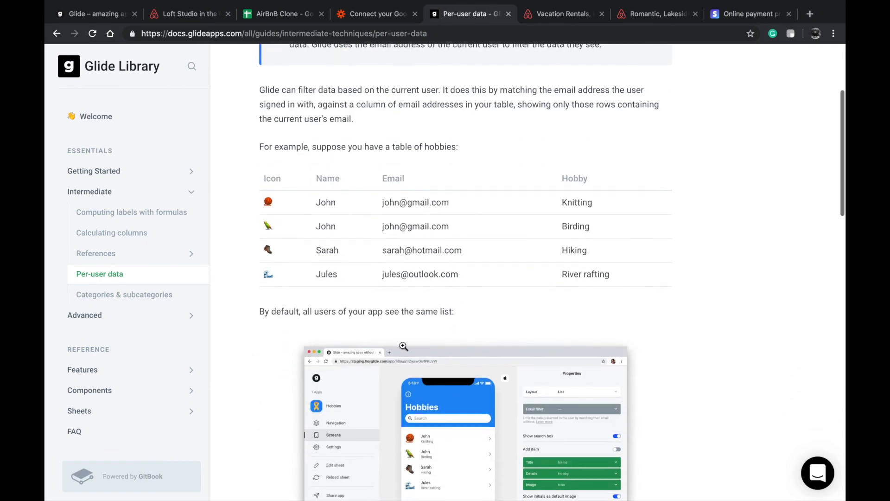
scroll(404, 346, "down", 7)
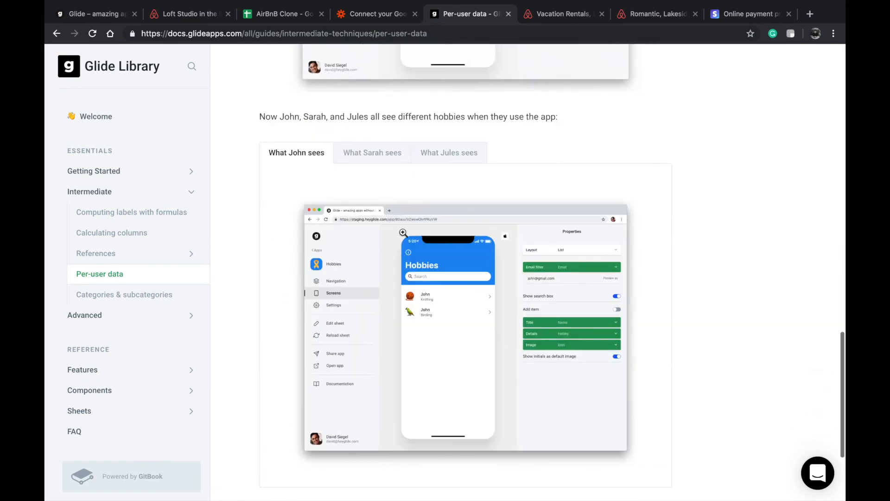
left_click(402, 154)
left_click(445, 153)
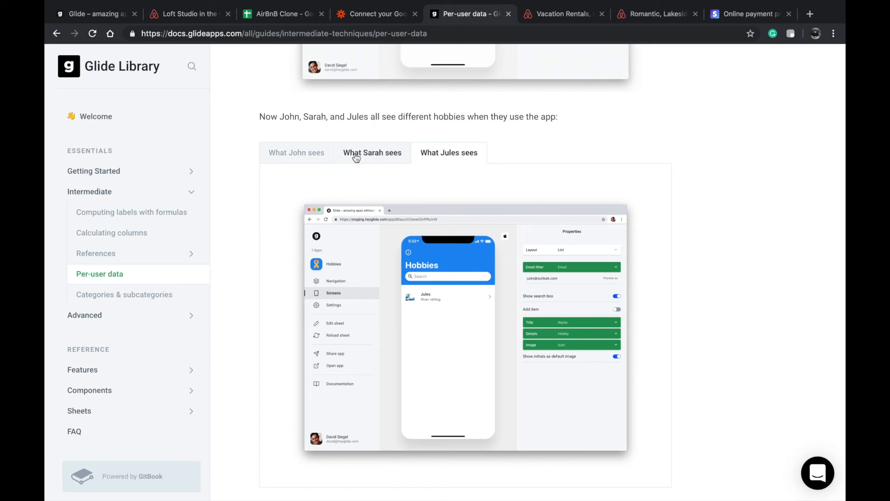
left_click(359, 153)
left_click(327, 152)
left_click(397, 157)
left_click(455, 149)
scroll(457, 145, "up", 7)
scroll(457, 145, "up", 1)
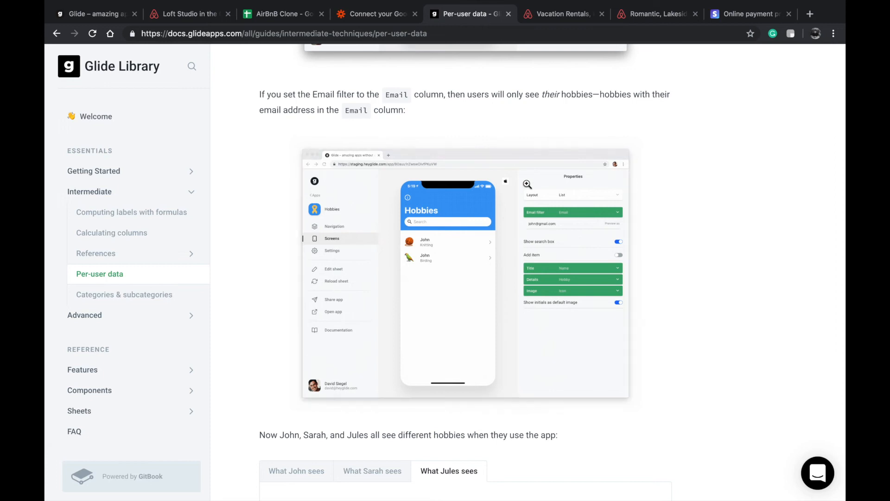
scroll(527, 184, "up", 15)
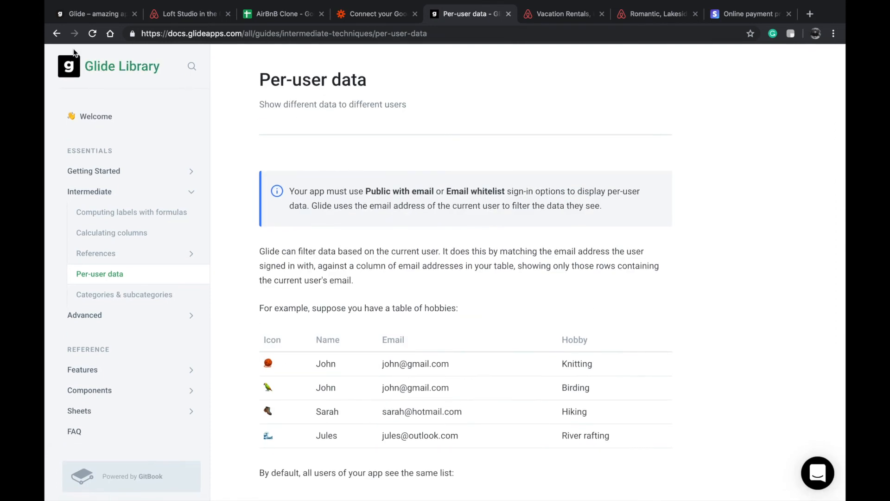
Step: Return to the Orders sheet and enter the message "Hello Dear, We're coming tomorrow!" in cell B2
left_click(82, 21)
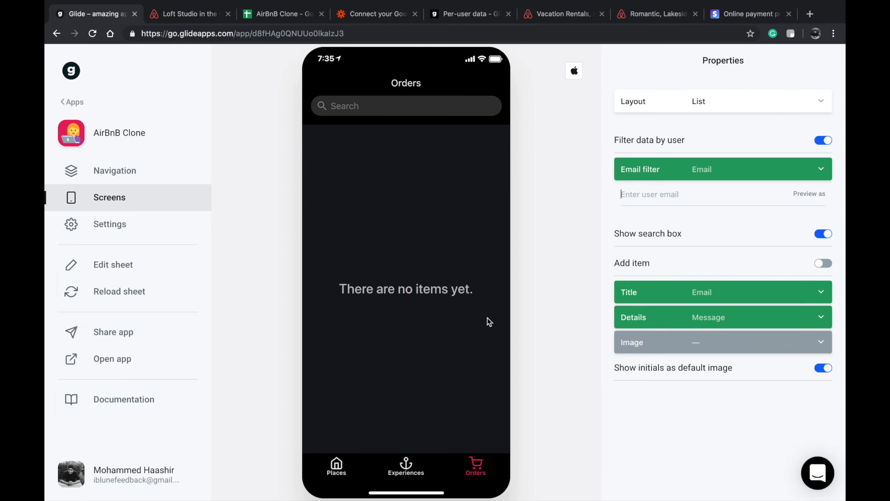
left_click(265, 16)
left_click(135, 161)
left_click(157, 149)
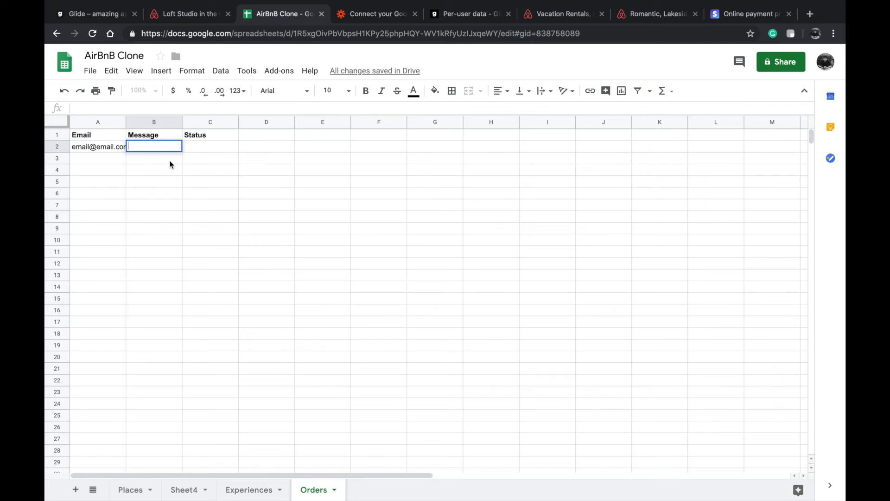
type("Hello Dear, We're ")
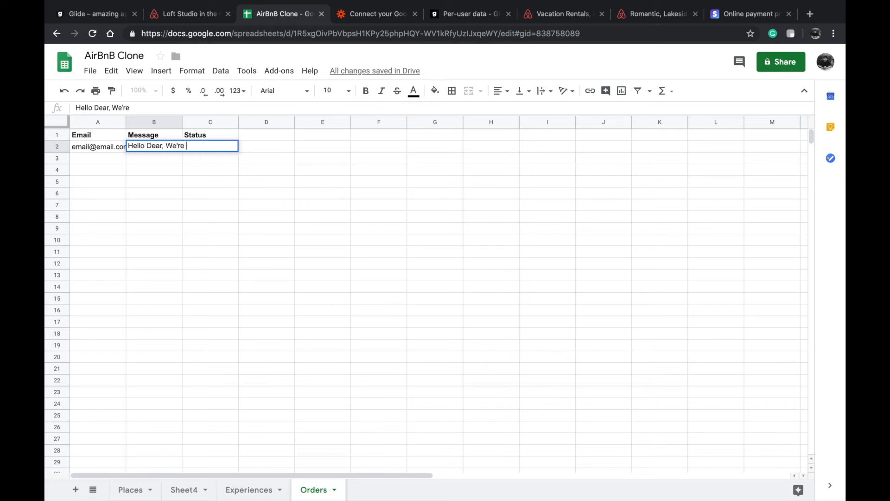
type("conming tomorrow!")
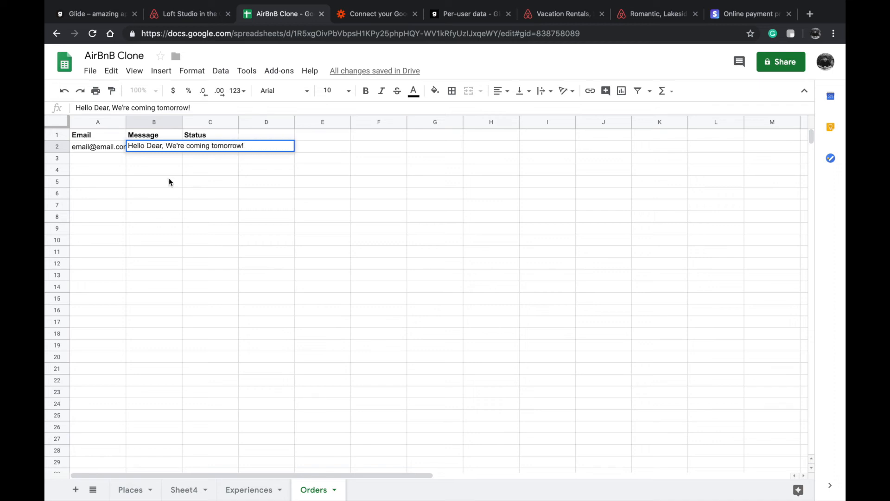
left_click(168, 180)
Step: Enter Pending Approval as the sample order's status in cell C2
double_click(215, 146)
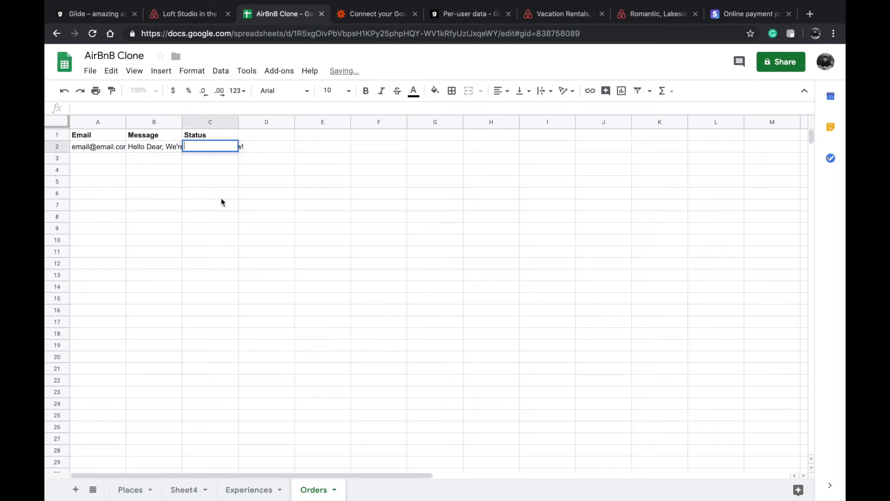
type("Pendi")
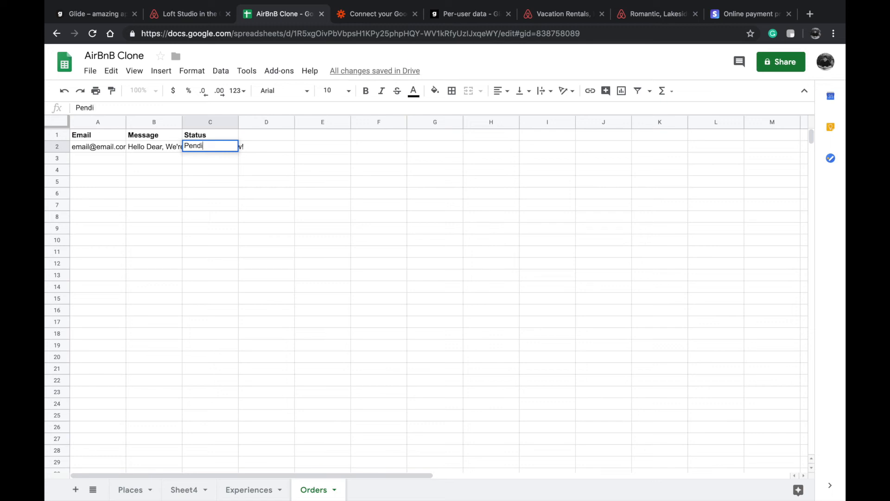
type("ng Approval")
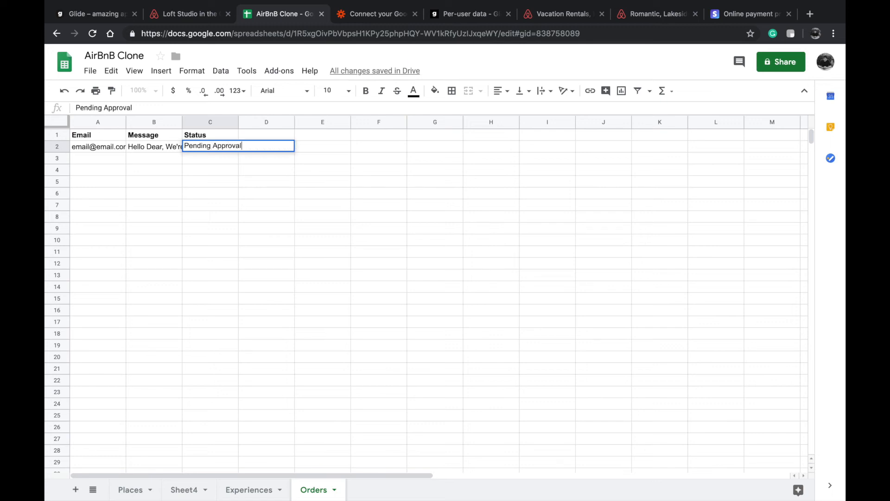
left_click(268, 369)
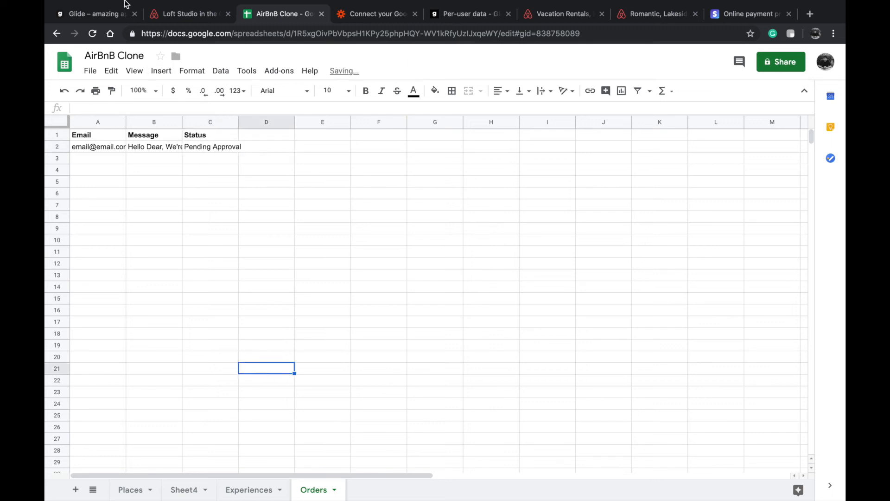
left_click(110, 18)
left_click(254, 21)
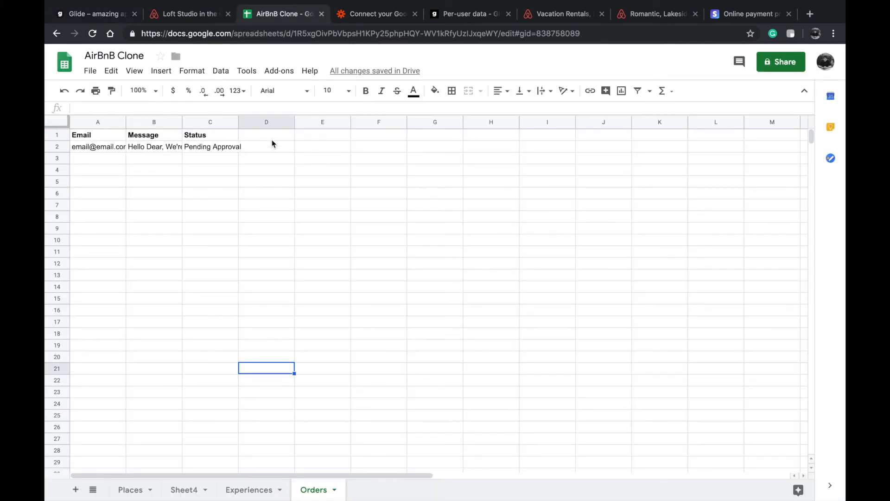
left_click(282, 135)
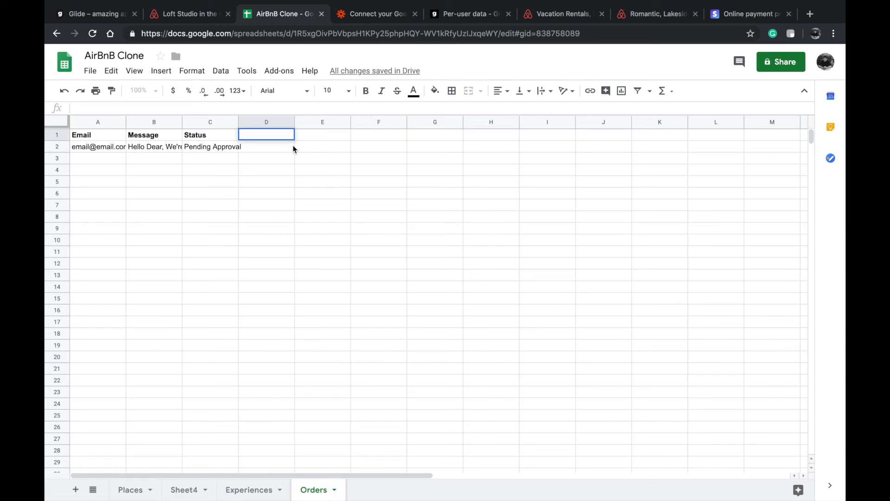
key("Return")
left_click(201, 15)
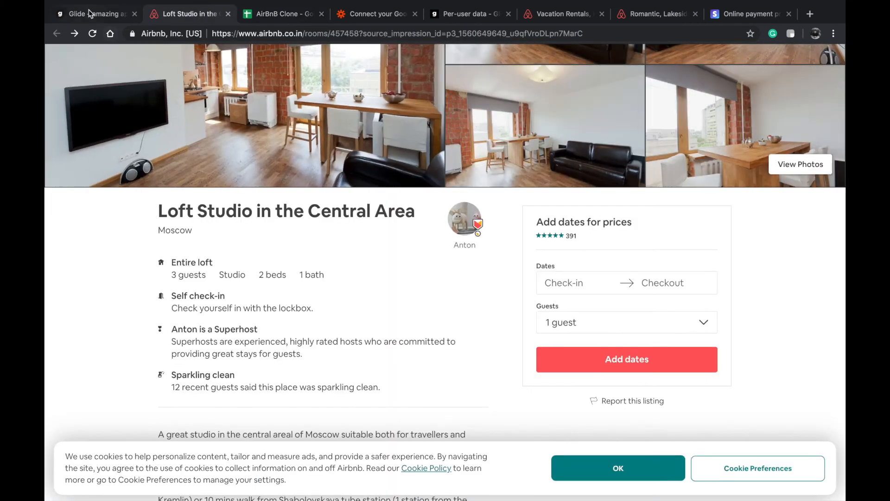
Step: Switch to Glide, accept adding components for the new columns, and preview the Orders screen as the sample user's email
left_click(90, 14)
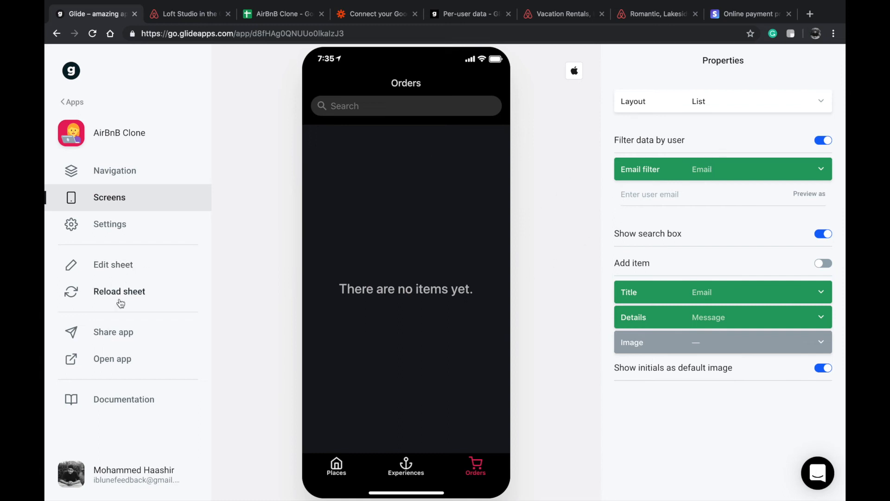
type("email")
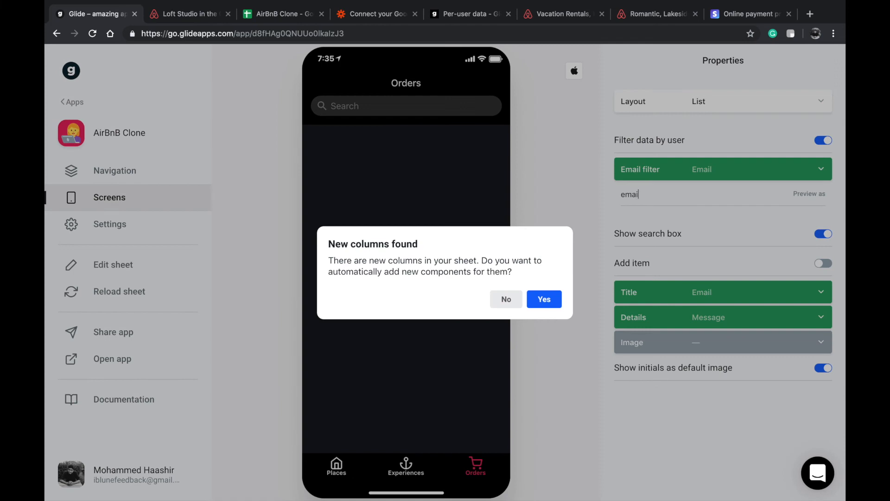
left_click(546, 299)
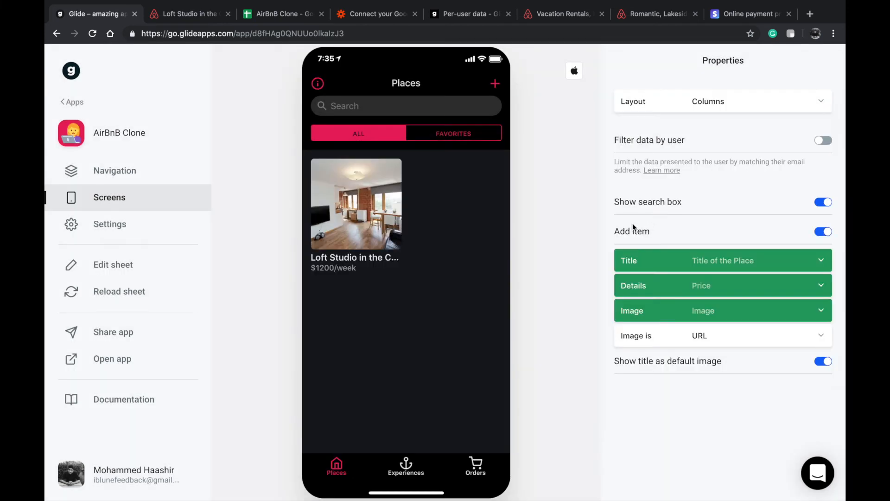
left_click(475, 465)
left_click(660, 186)
type("l@email.com")
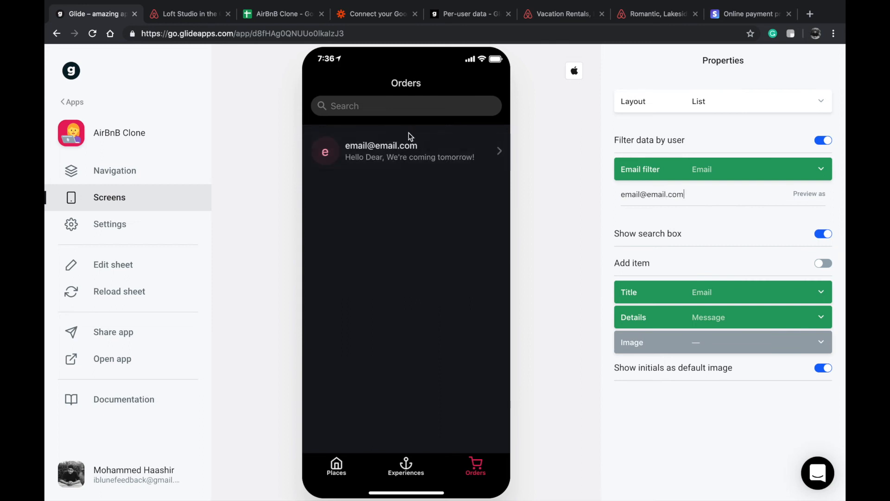
Step: Add a Choice component to the sample order's detail screen
left_click(449, 153)
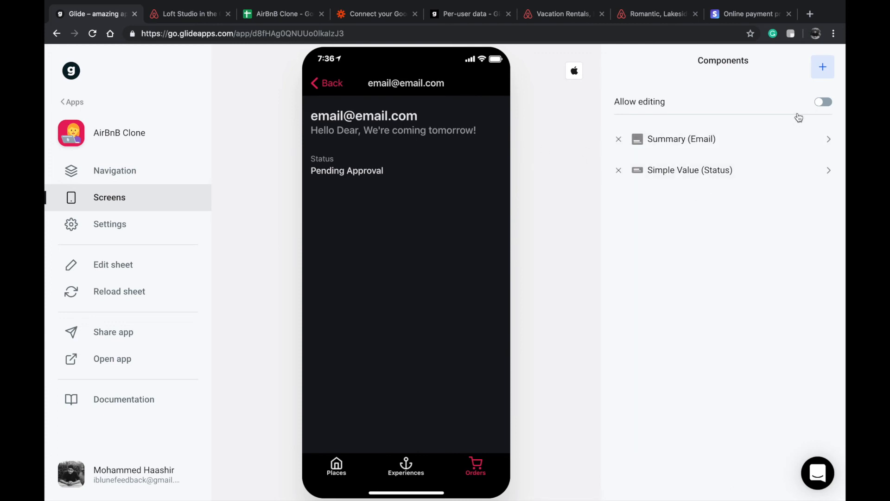
left_click(823, 74)
scroll(705, 232, "down", 5)
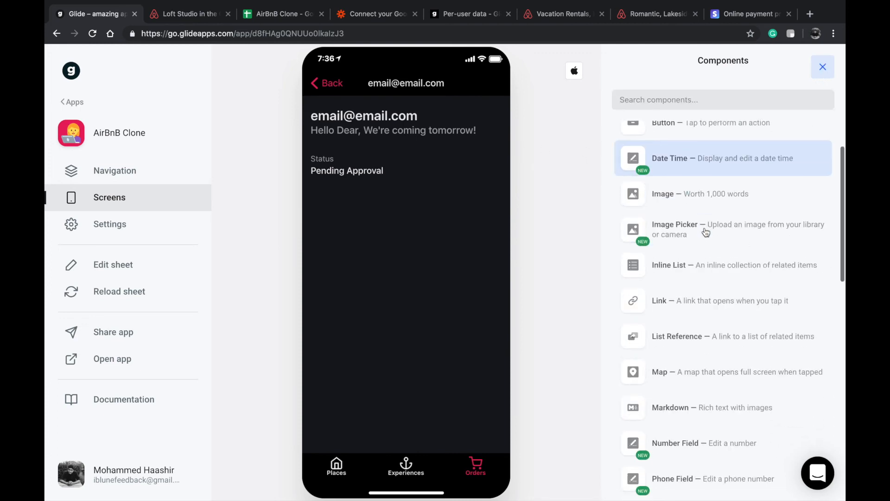
scroll(688, 321, "down", 3)
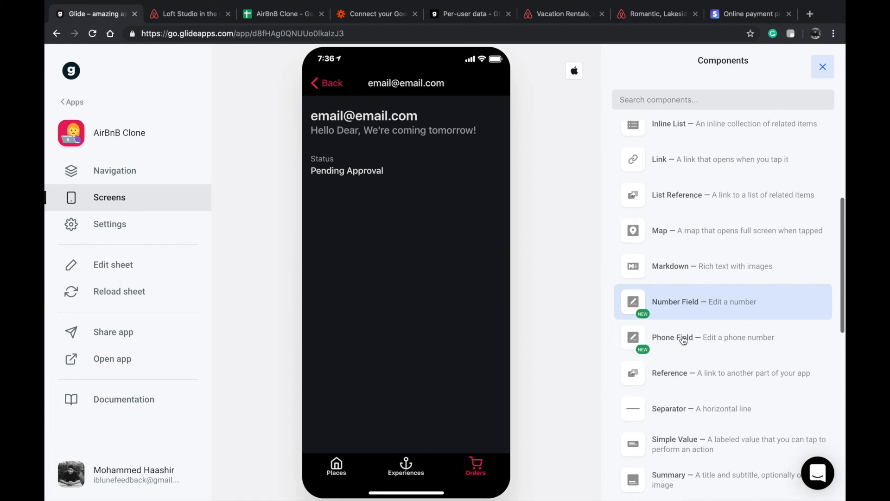
scroll(695, 293, "down", 4)
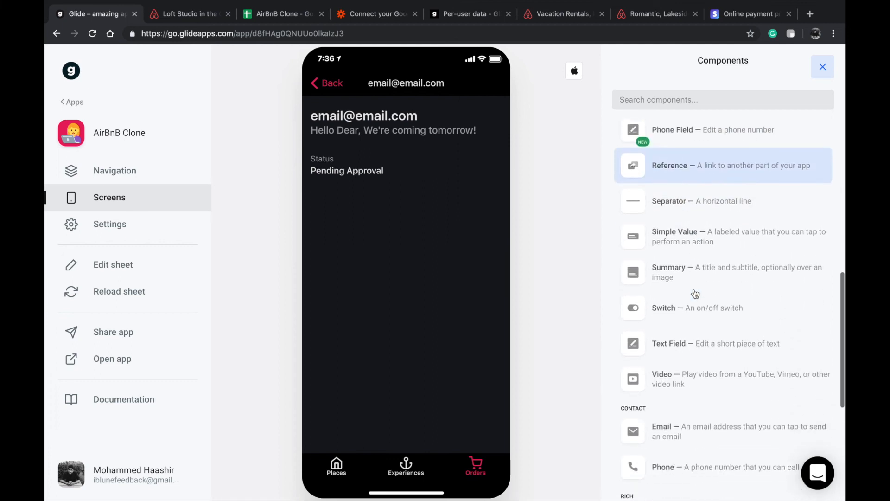
scroll(695, 292, "up", 5)
scroll(695, 301, "down", 8)
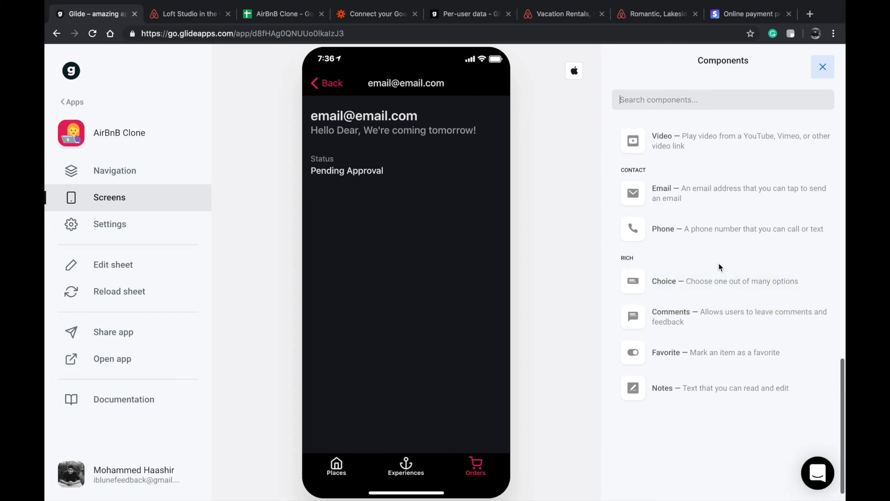
left_click(716, 283)
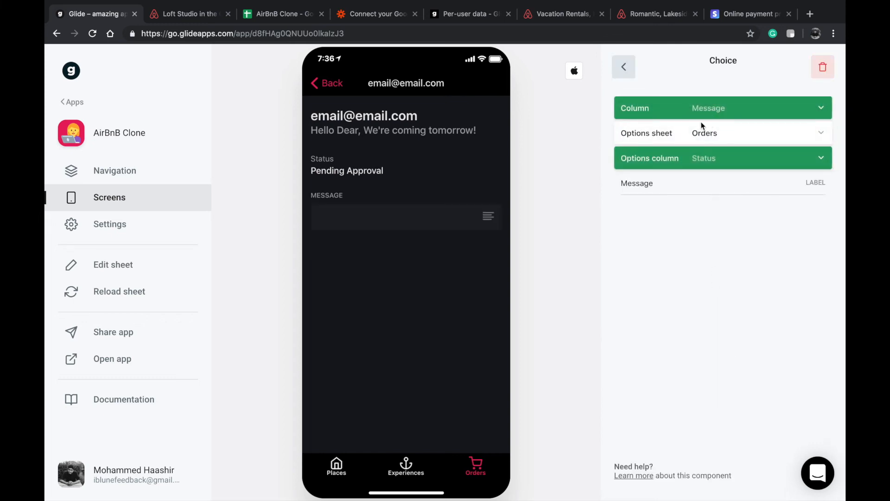
Step: Link the Choice component to the Status column, with its options from the Status types column of Sheet4
left_click(717, 112)
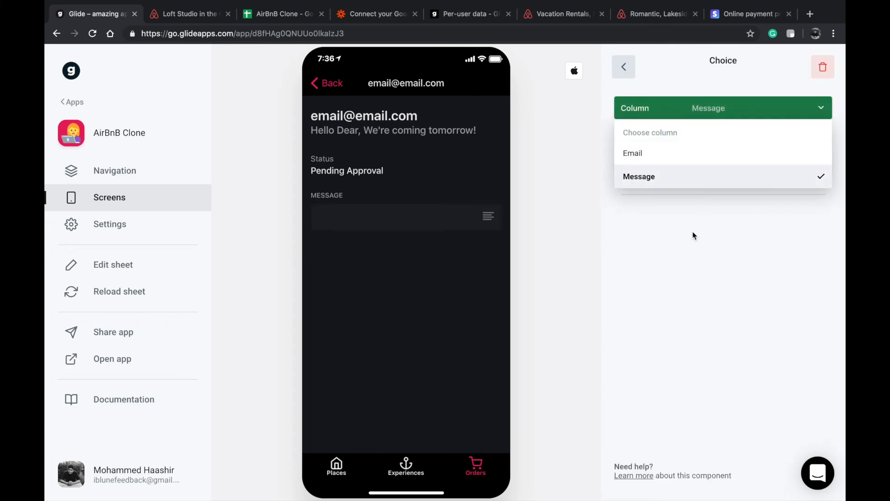
left_click(697, 175)
left_click(720, 138)
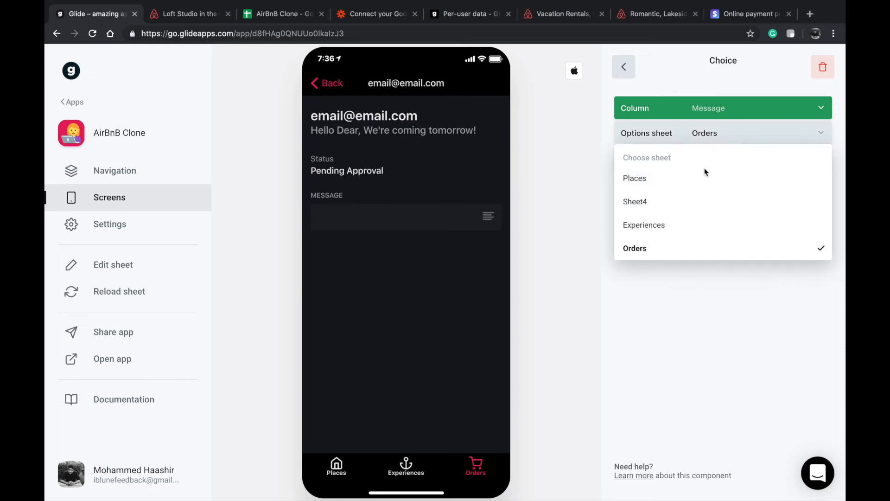
left_click(686, 198)
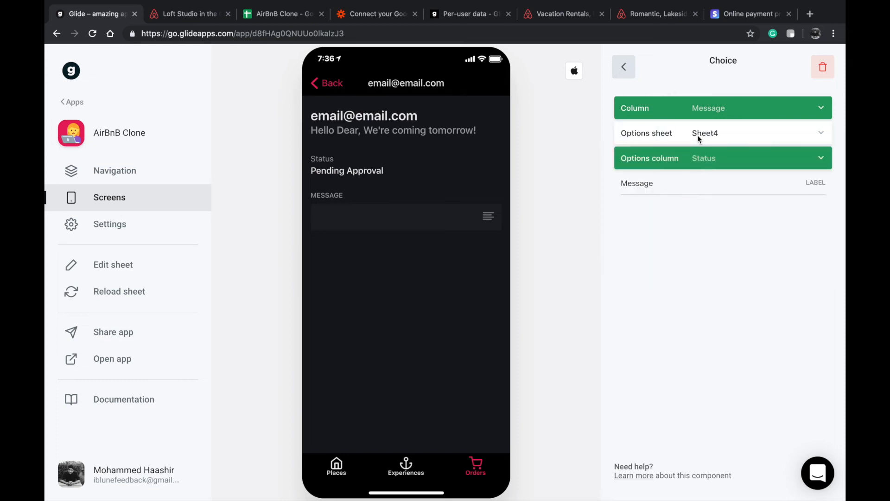
left_click(727, 160)
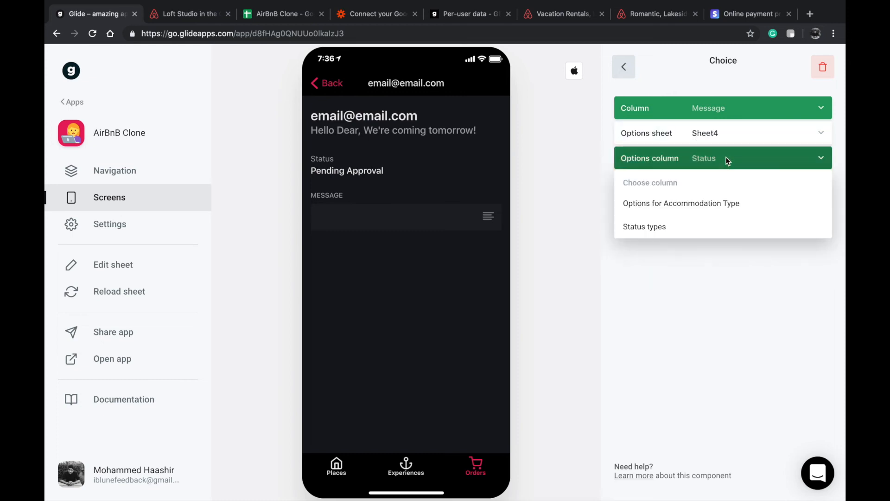
left_click(705, 230)
left_click(721, 109)
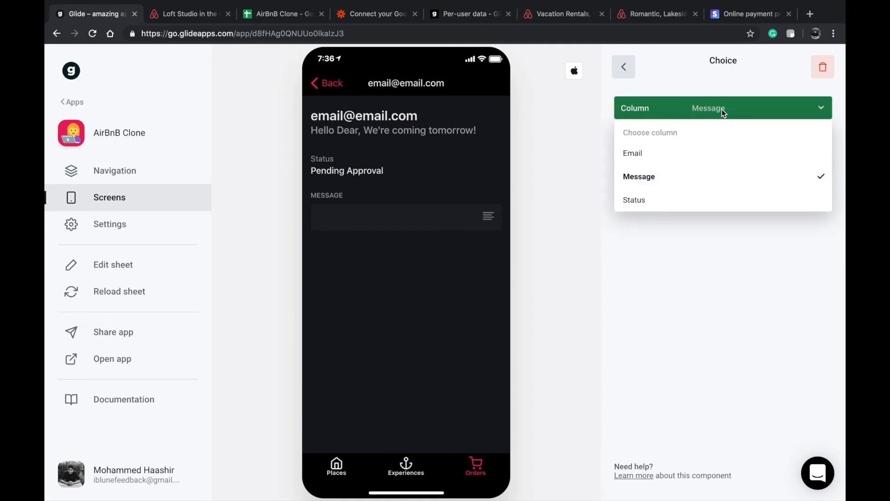
left_click(693, 191)
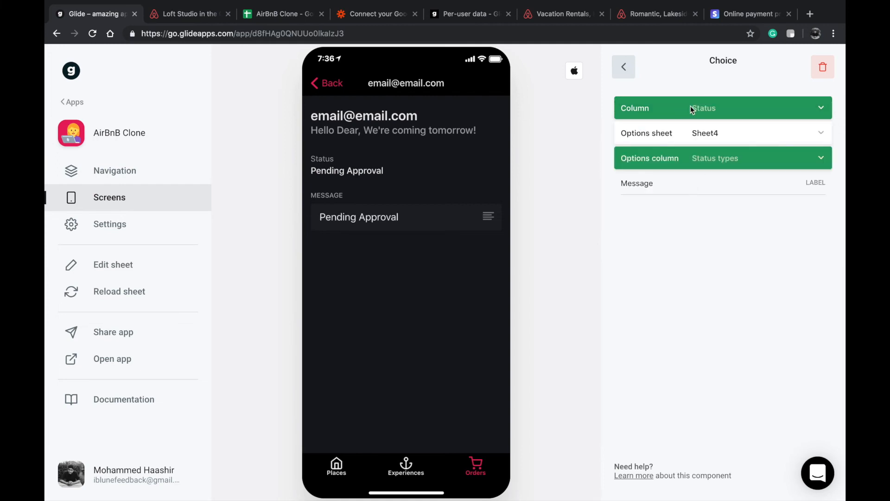
Step: Label the Choice component Status and choose Rejected as the order's status in the app preview
left_click(459, 224)
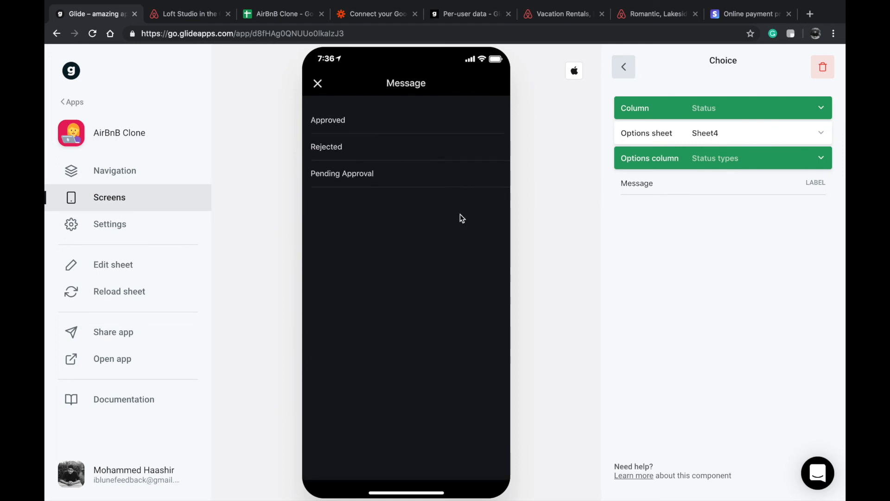
left_click(317, 83)
double_click(642, 172)
type("St")
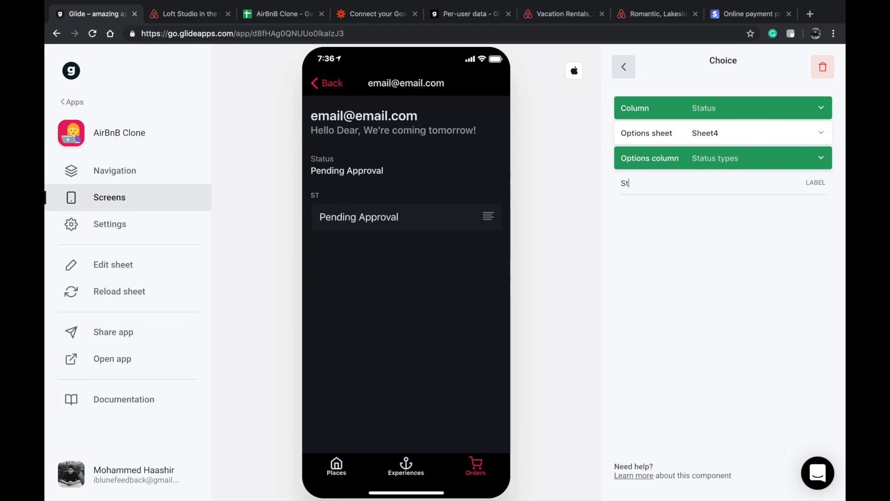
type("atus")
left_click(427, 220)
left_click(389, 132)
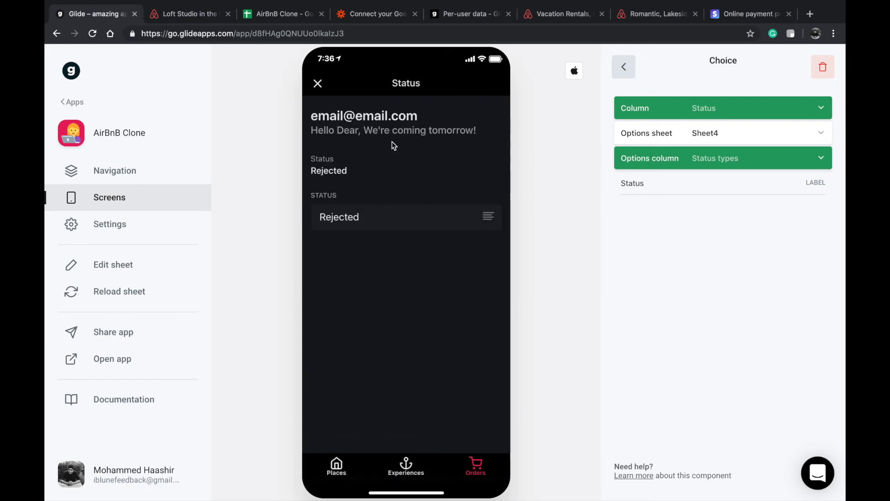
Step: Return to the Orders list and set its Details to the Status column
left_click(326, 84)
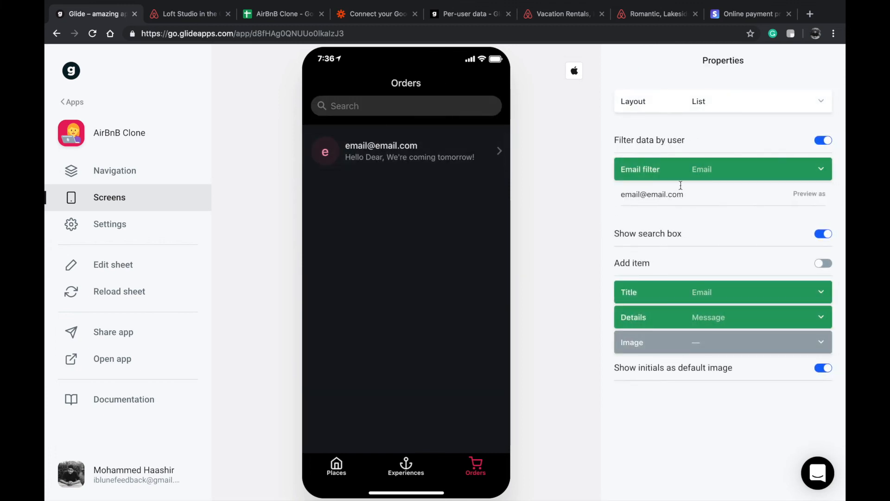
left_click(695, 317)
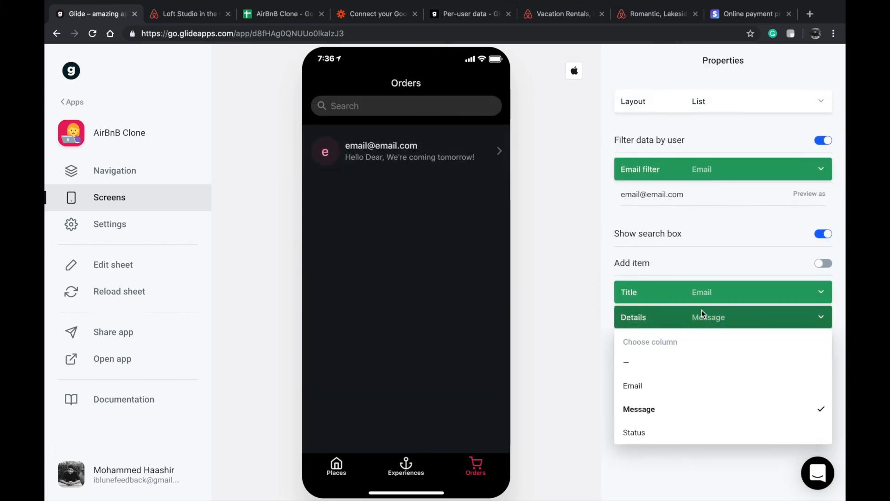
left_click(672, 431)
Step: Check the sample order's status on its detail screen and in the Orders sheet of the AirBnB Clone spreadsheet
left_click(454, 163)
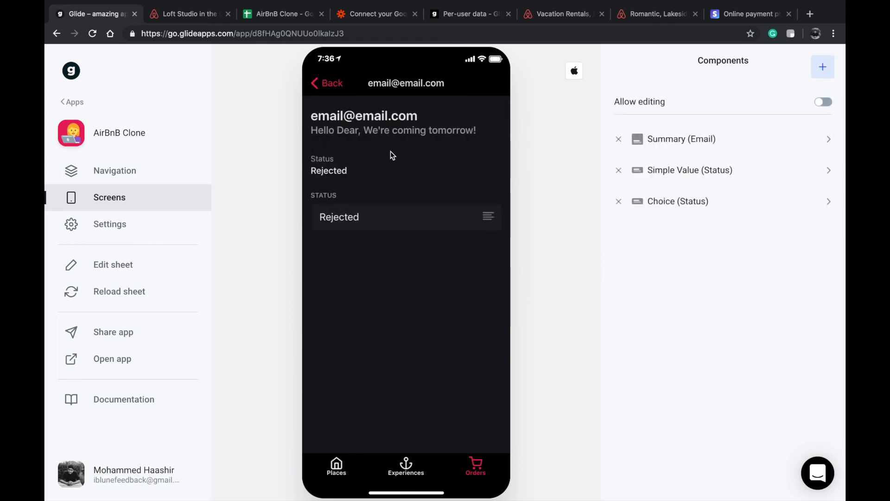
left_click(269, 17)
left_click(249, 171)
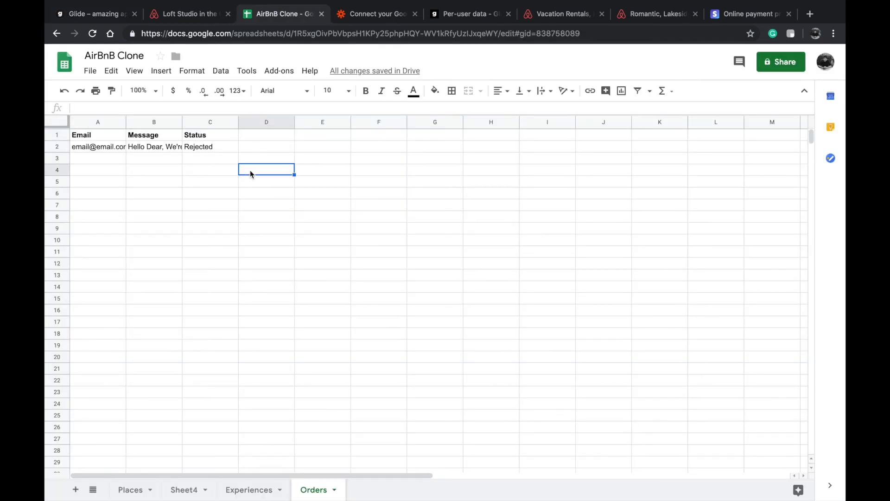
left_click(213, 148)
left_click(207, 333)
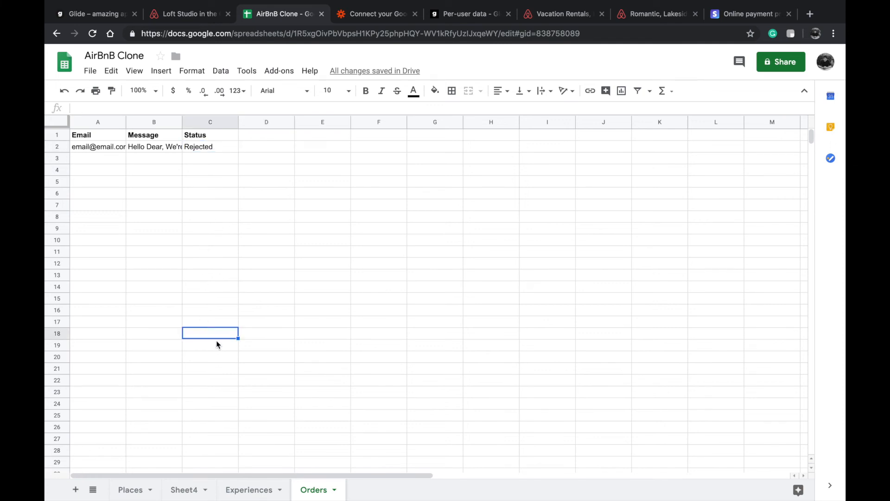
Step: Look over the Experiences and Places sheets, and return to the Orders list in Glide
left_click(257, 490)
left_click(387, 264)
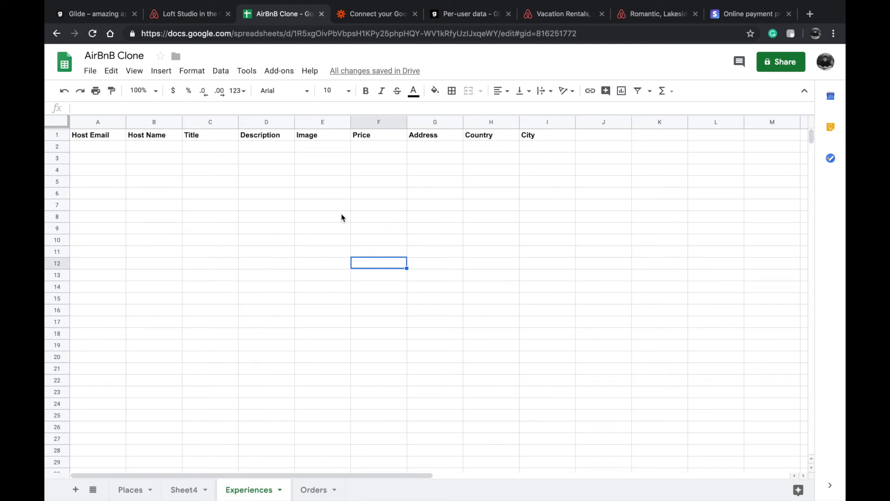
left_click(125, 491)
left_click(183, 343)
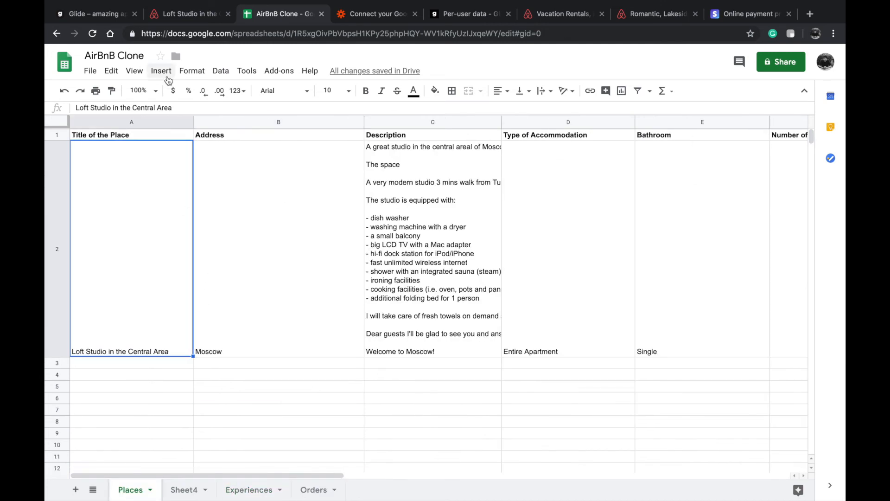
left_click(168, 17)
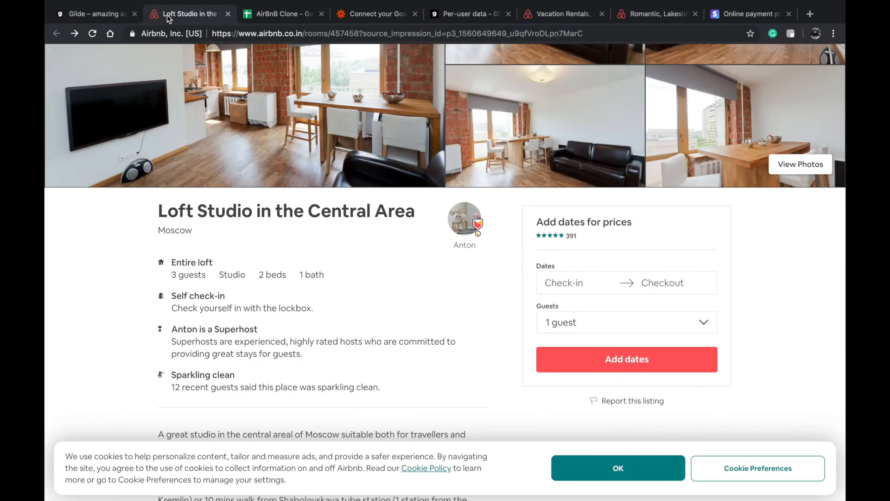
left_click(107, 13)
left_click(319, 88)
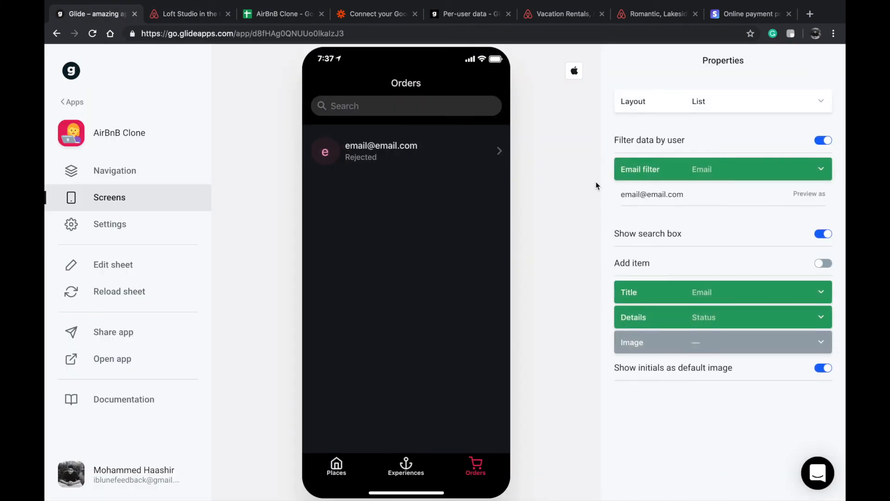
Step: View Zapier's Google Sheets + Gmail integration page alongside the Places sheet, and return to the Glide app
left_click(370, 14)
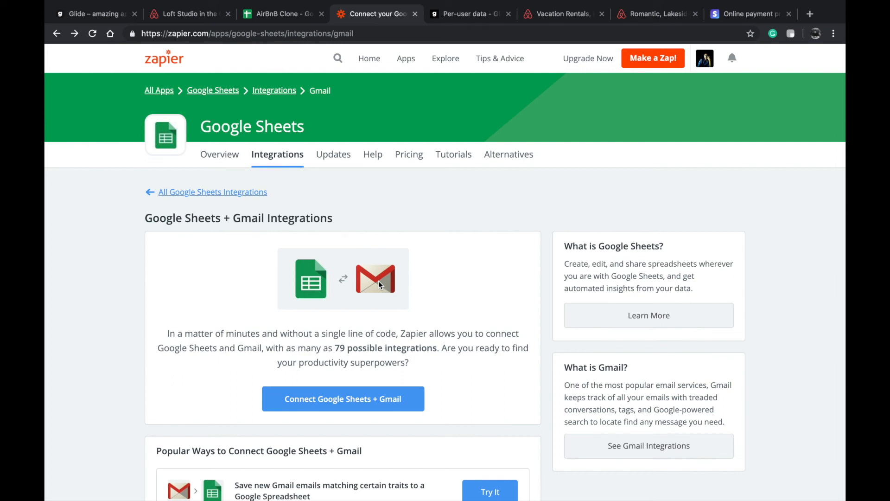
left_click(268, 14)
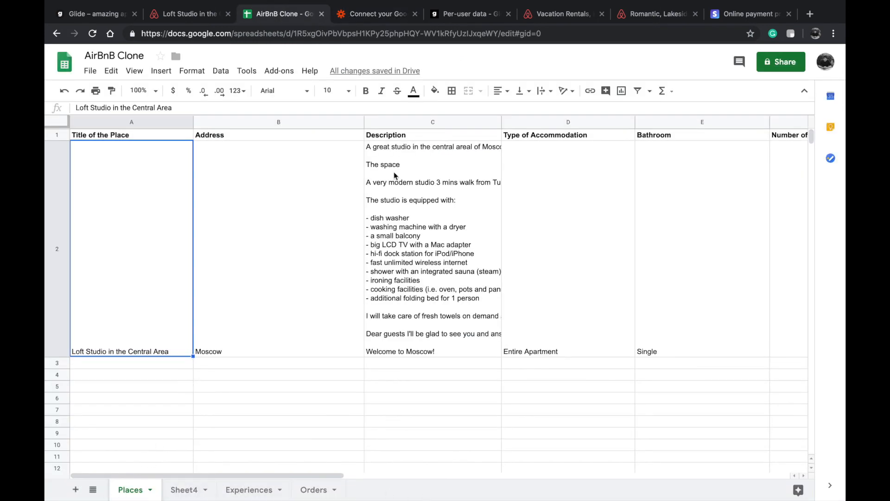
left_click(372, 14)
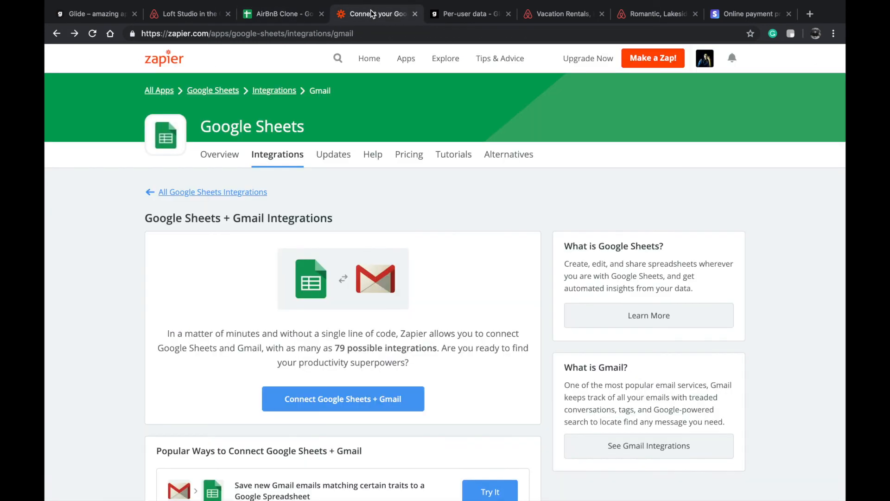
left_click(97, 13)
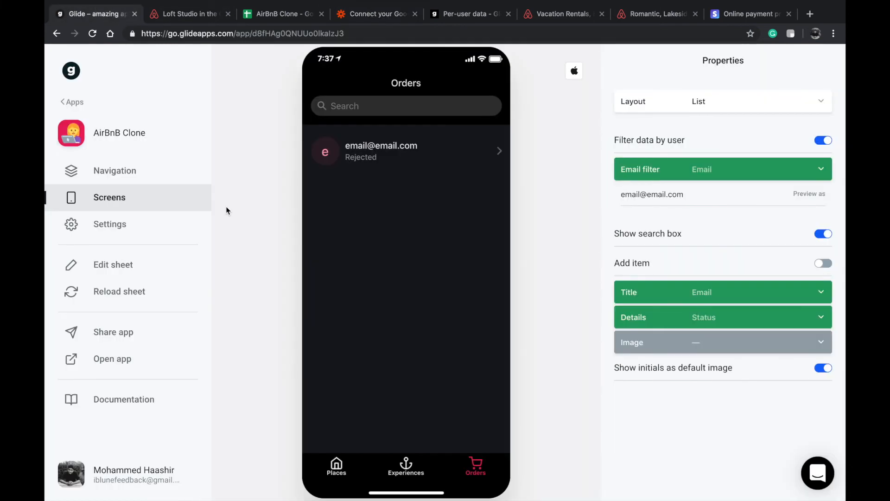
Step: Look over the Places and Experiences tabs in the app preview and return to Places
left_click(336, 465)
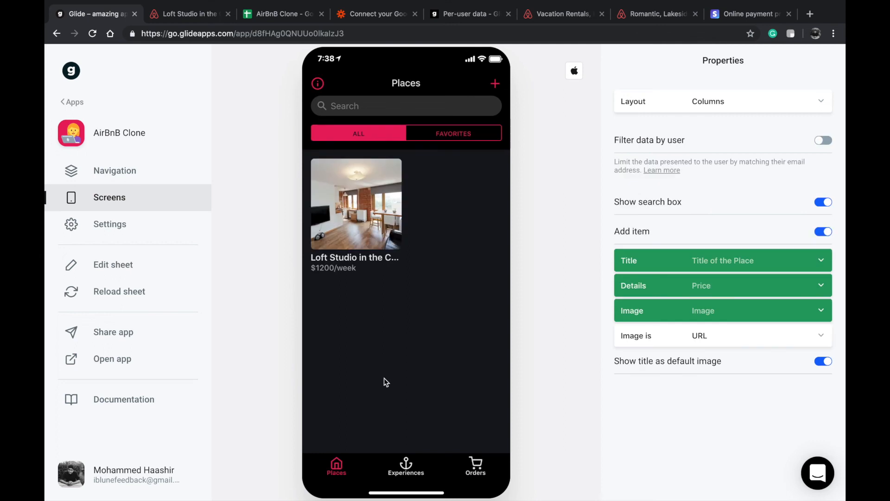
left_click(417, 459)
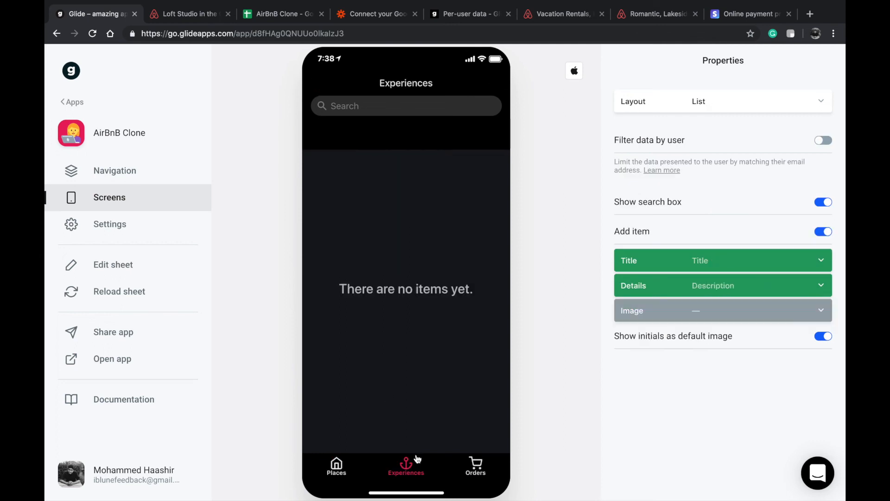
left_click(345, 469)
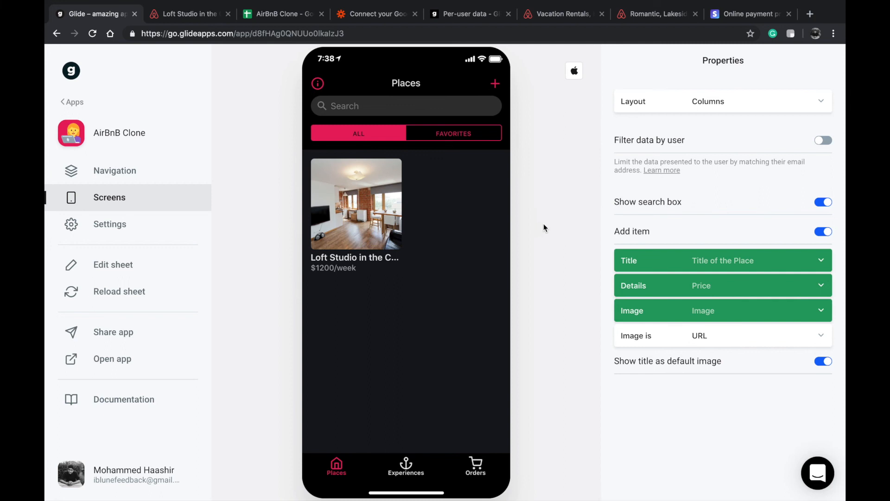
Step: Try the Details and List layouts on the Places tab and switch it back to Columns
left_click(675, 112)
scroll(658, 188, "down", 1)
left_click(635, 278)
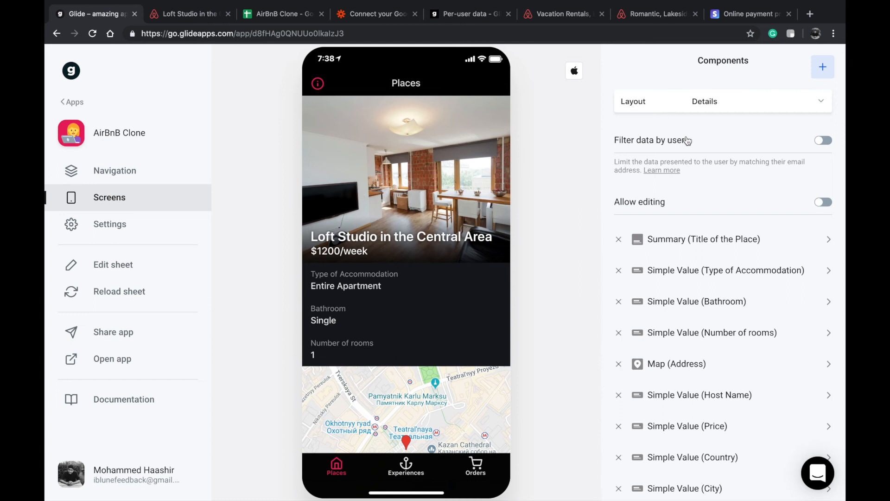
left_click(707, 101)
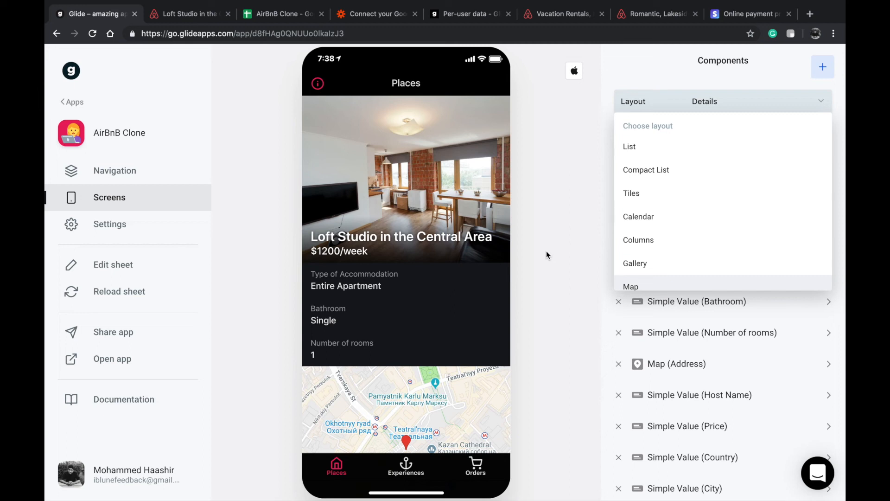
left_click(671, 151)
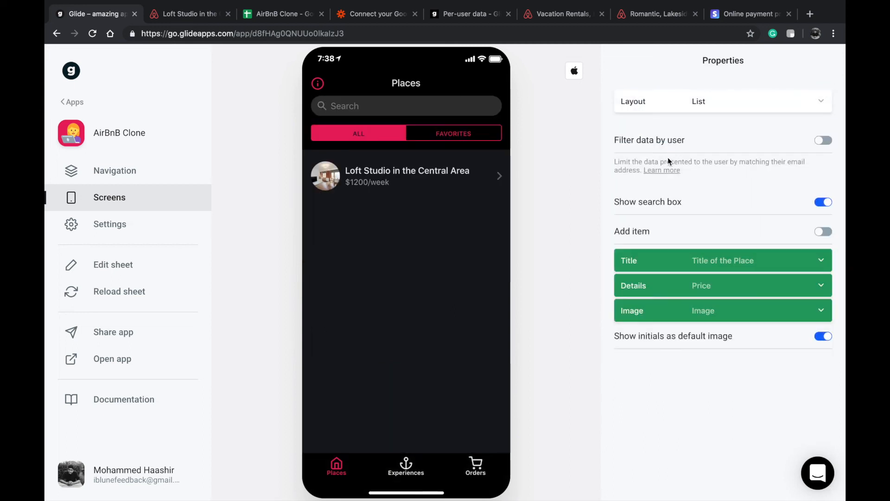
left_click(678, 107)
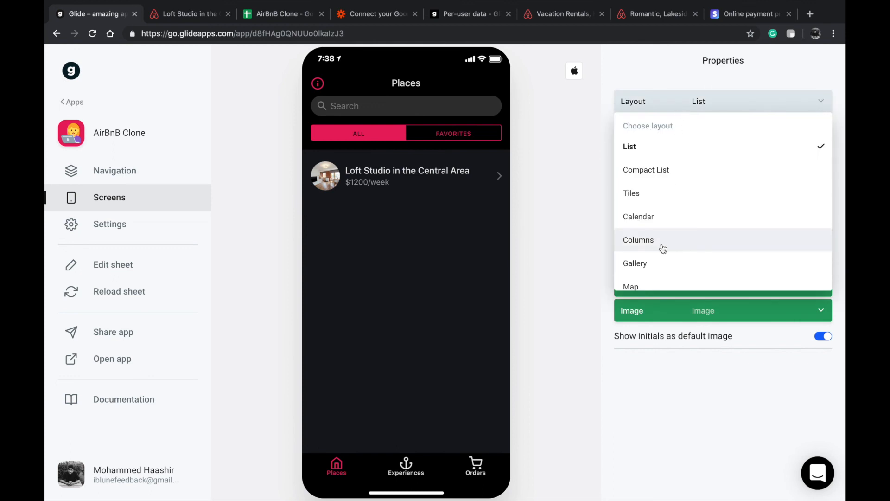
scroll(663, 249, "down", 1)
left_click(658, 227)
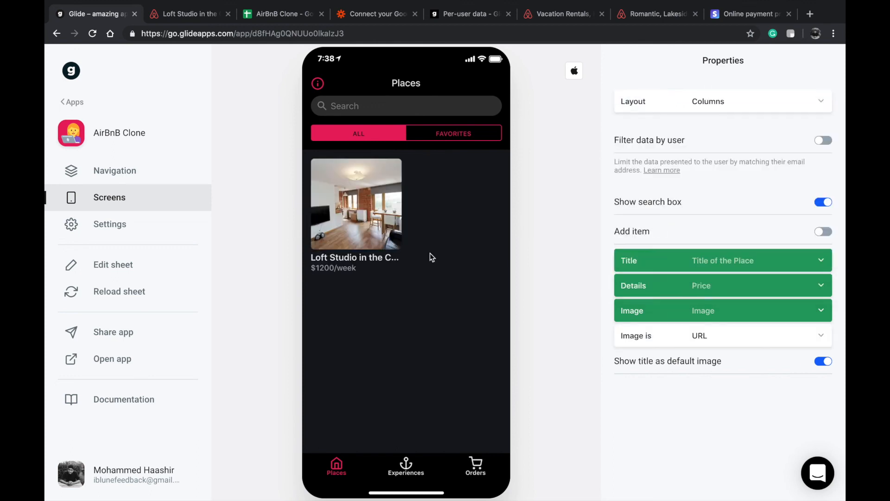
Step: Look over the Loft Studio listing's detail screen, and compare the Places and Experiences sheets of the AirBnB Clone spreadsheet
left_click(350, 211)
scroll(370, 304, "down", 6)
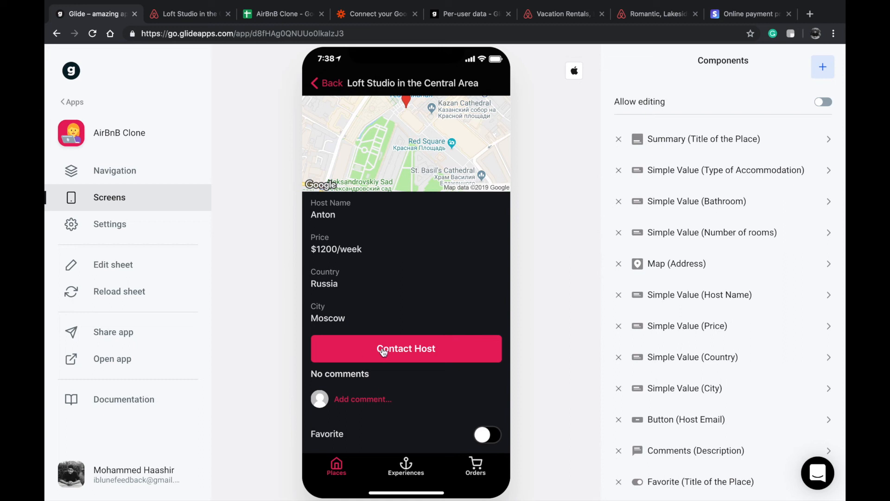
left_click(296, 19)
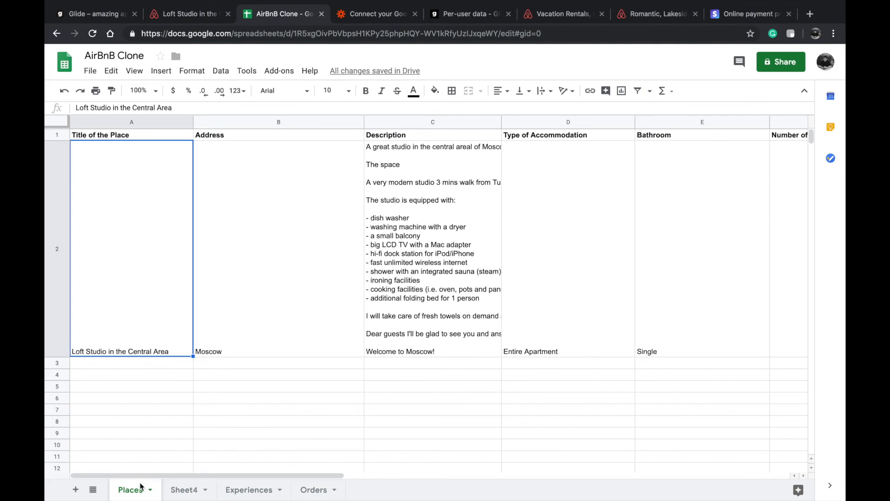
left_click(258, 495)
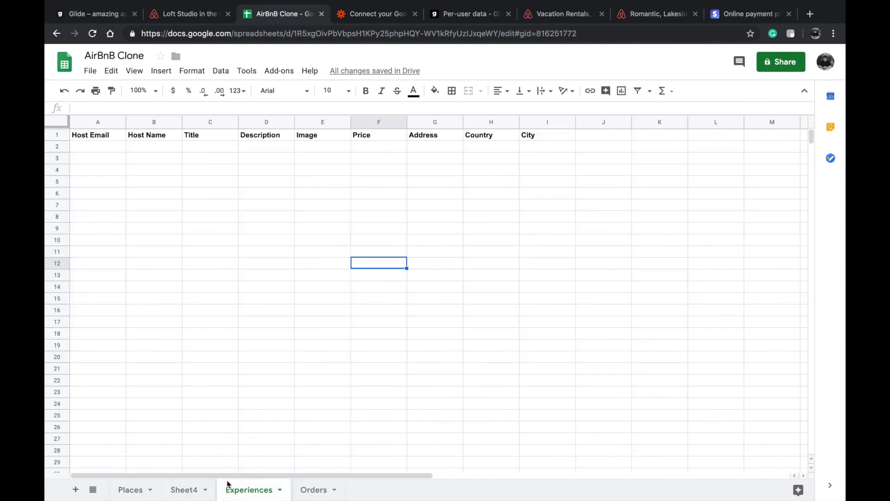
left_click(134, 494)
Step: Start a "Suggested Experiences" header in the first empty column after City in the Places sheet
scroll(300, 314, "right", 10)
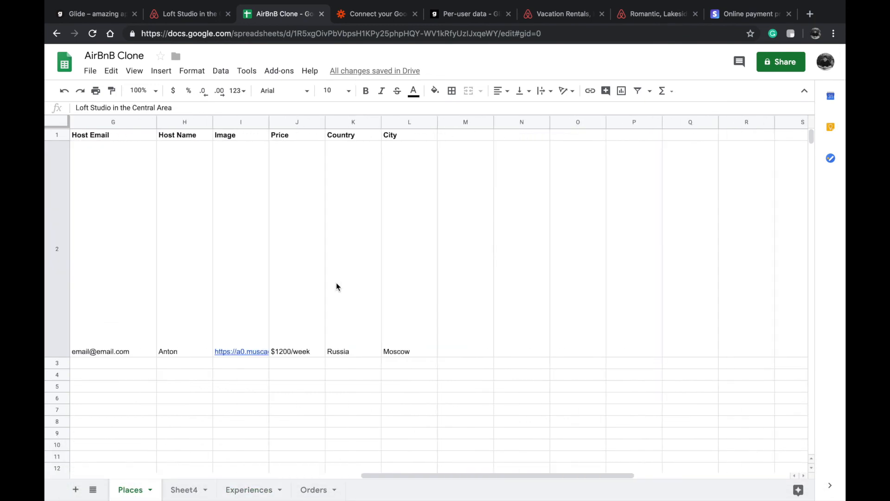
left_click(473, 153)
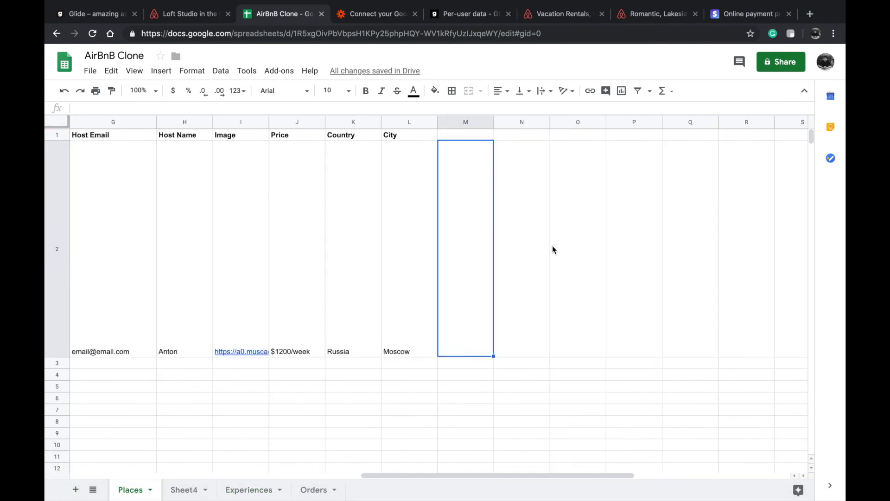
double_click(463, 138)
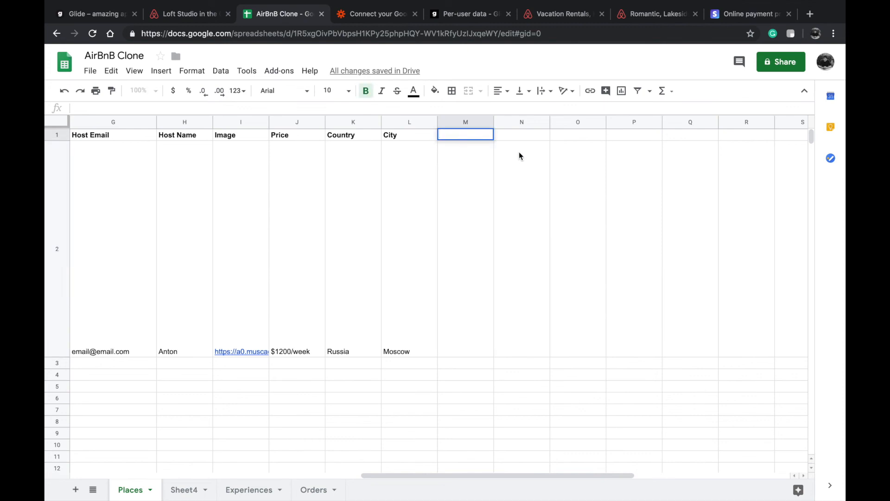
type("Suggested E")
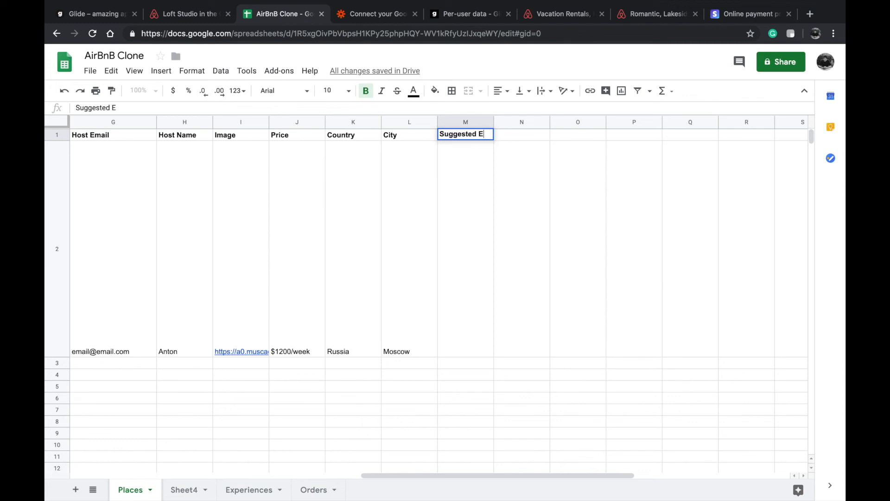
type("xperiences")
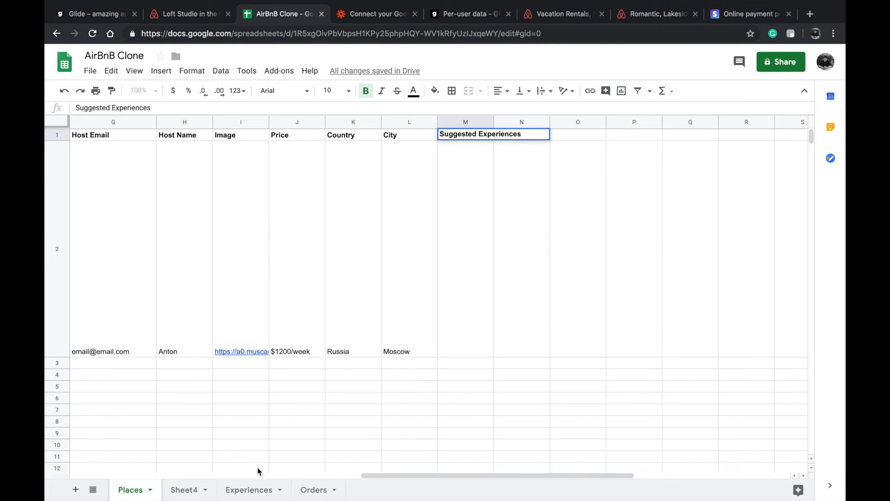
Step: Extend the new header into the relation "Suggested Experiences=Experiences:Title:Multiple"
type("=EXP")
key("BackSpace")
key("BackSpace")
type("es=Experine")
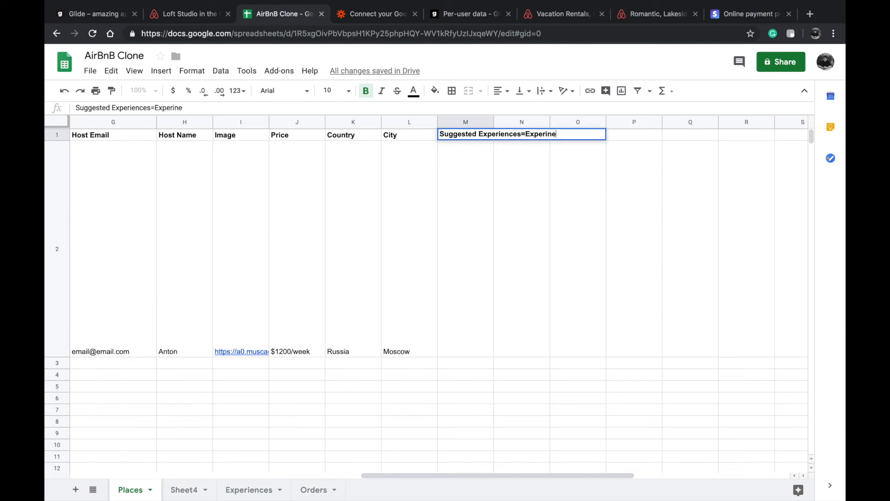
key("BackSpace")
type("ences:")
type("Title")
type("M")
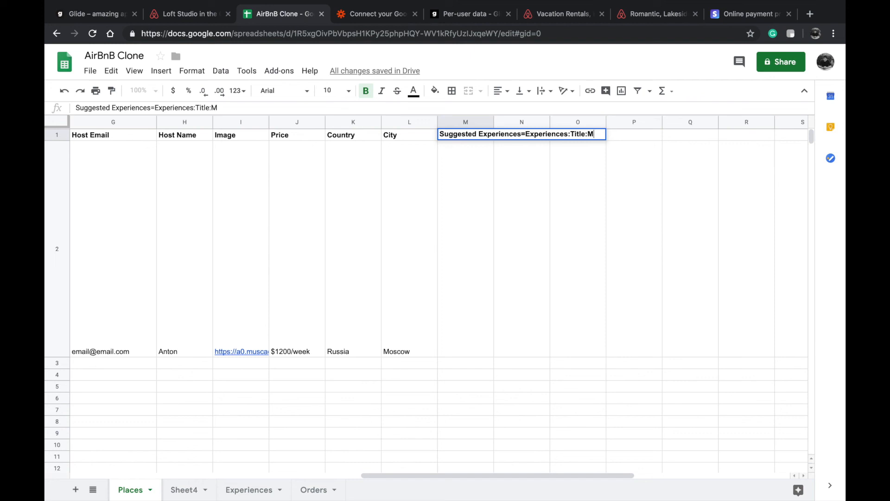
type("ultiple")
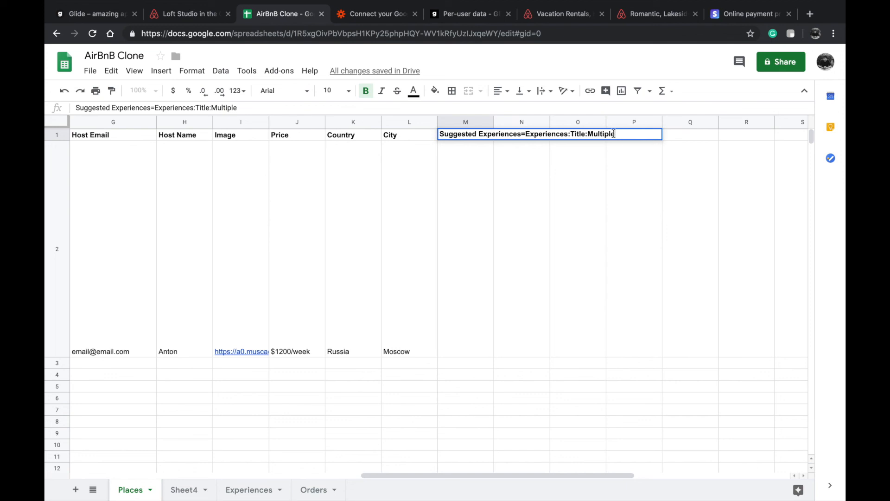
left_click_drag(616, 134, 585, 133)
left_click(467, 182)
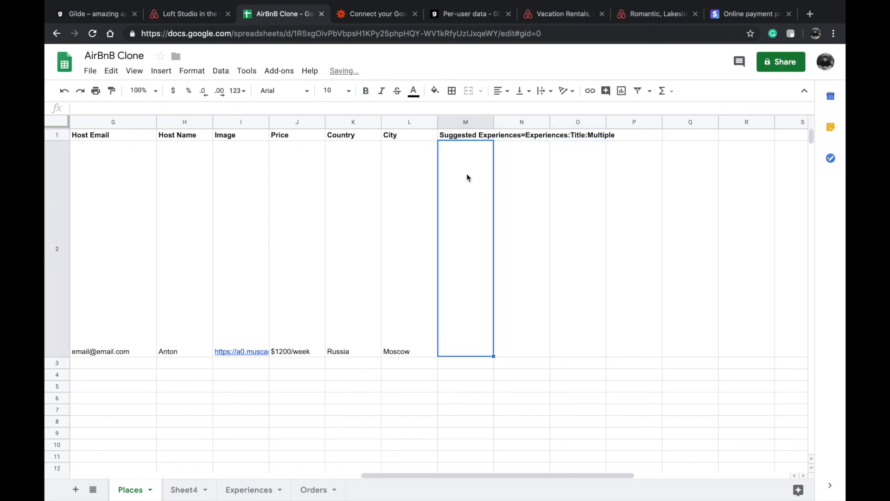
Step: Widen column M of the Places sheet so the whole relation header fits
left_click(489, 139)
key("Return")
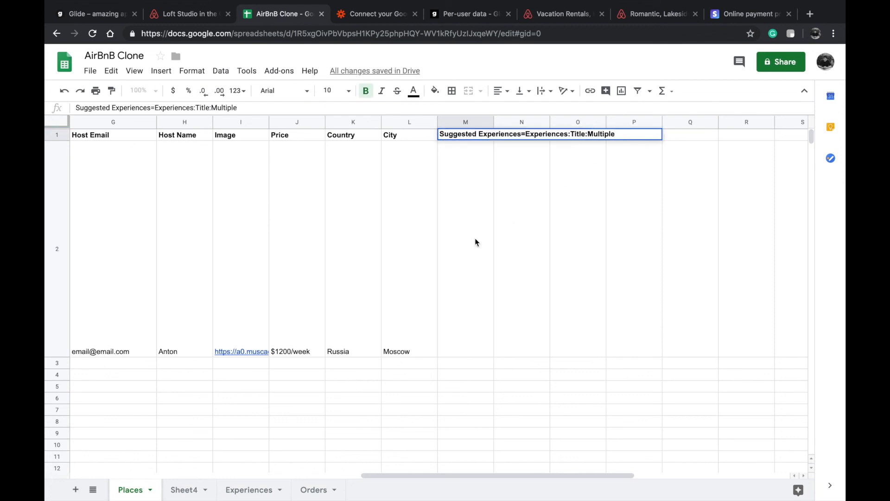
left_click(463, 233)
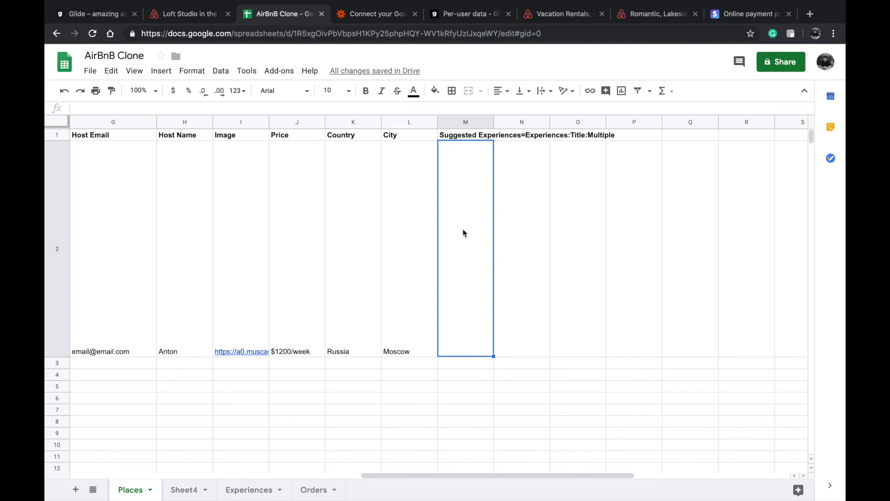
left_click_drag(494, 121, 636, 148)
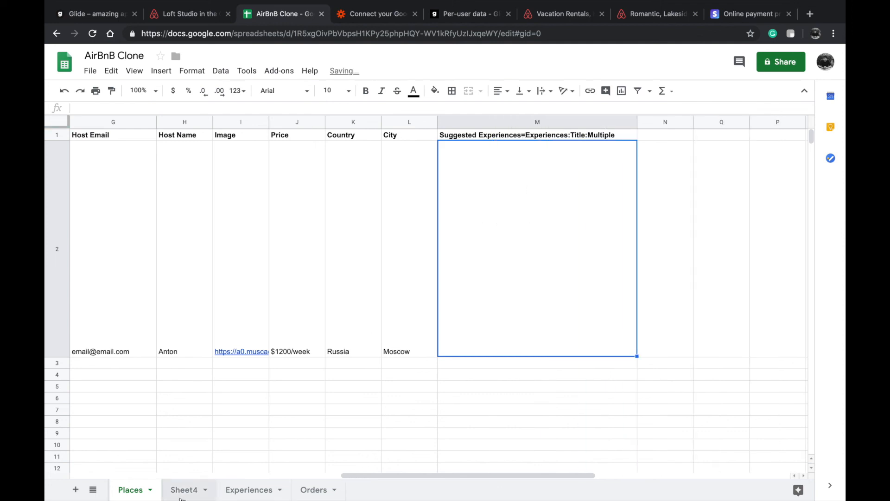
Step: Enter "City cycling" as the first Title in the Experiences sheet
left_click(239, 490)
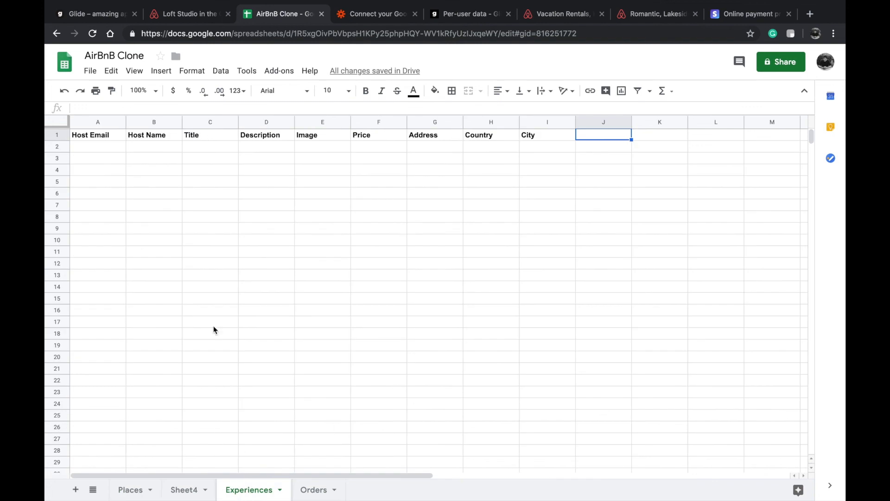
left_click(204, 150)
type("C")
key("BackSpace")
type("City cylcun")
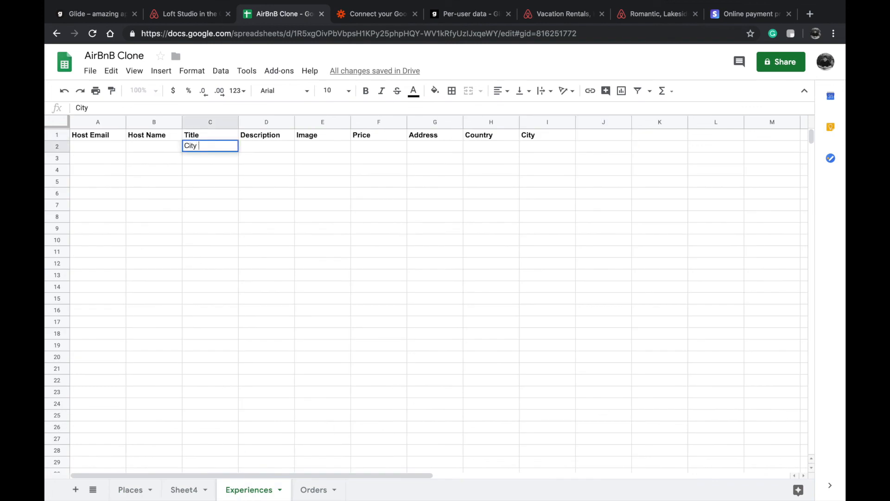
key("BackSpace")
key("BackSpace")
type("ing")
left_click(226, 309)
Step: Enter "City cycling" in the Loft Studio's Suggested Experiences cell in the Places sheet
left_click(131, 489)
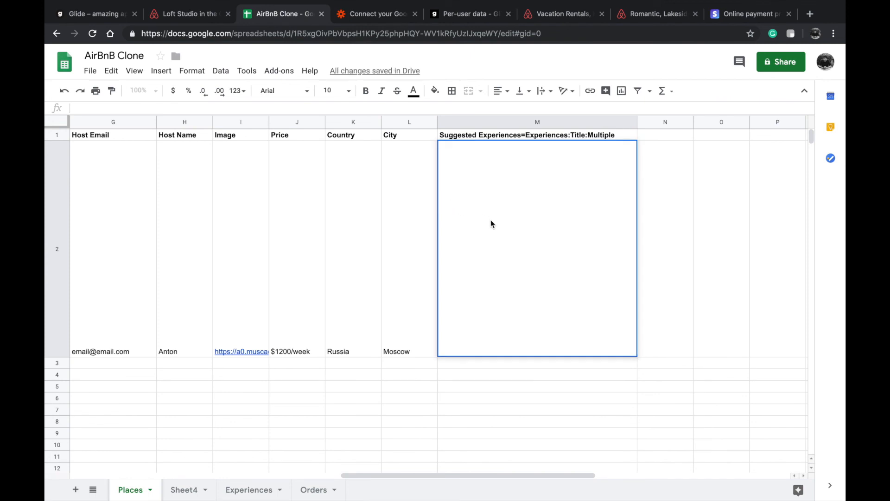
left_click(507, 360)
double_click(505, 333)
type("City cycling")
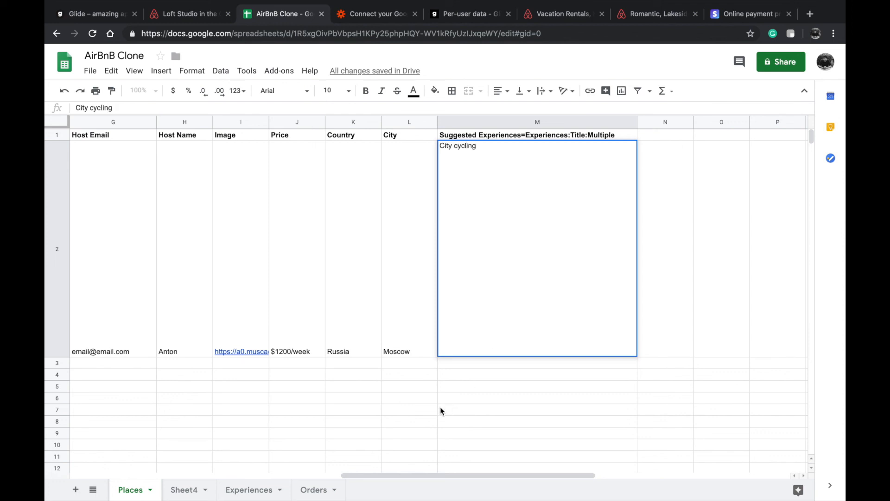
Step: Re-enter "City cycling" in cell C2 of the Experiences sheet so it matches the Places entry
left_click(247, 490)
double_click(247, 490)
left_click(212, 151)
type("City cycling")
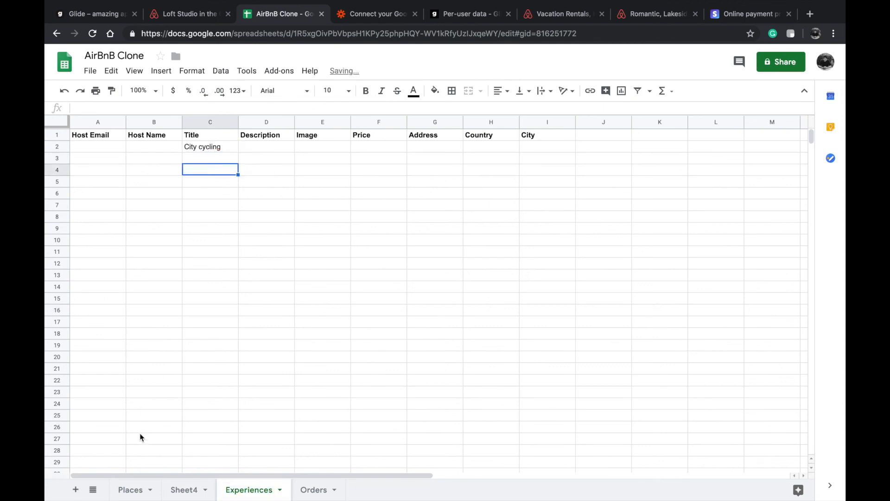
Step: Return to Glide, reload the sheet from the Loft Studio detail screen, and accept automatic components for the new columns
left_click(113, 13)
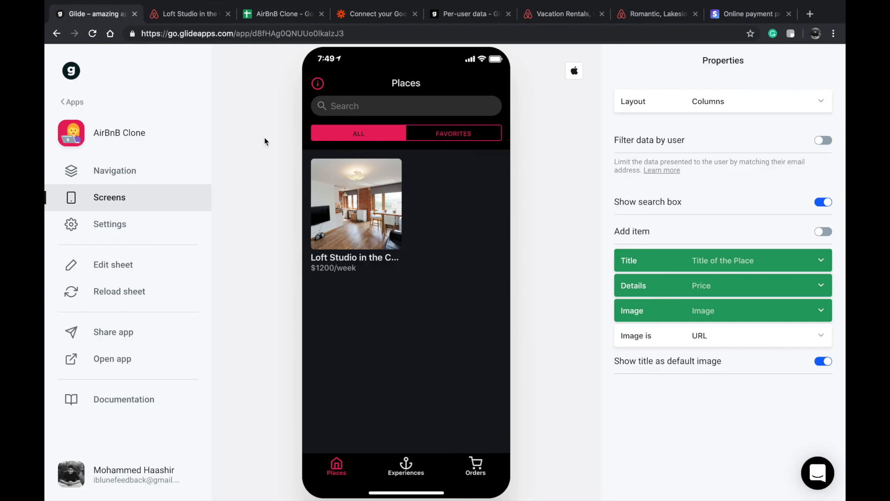
left_click(355, 211)
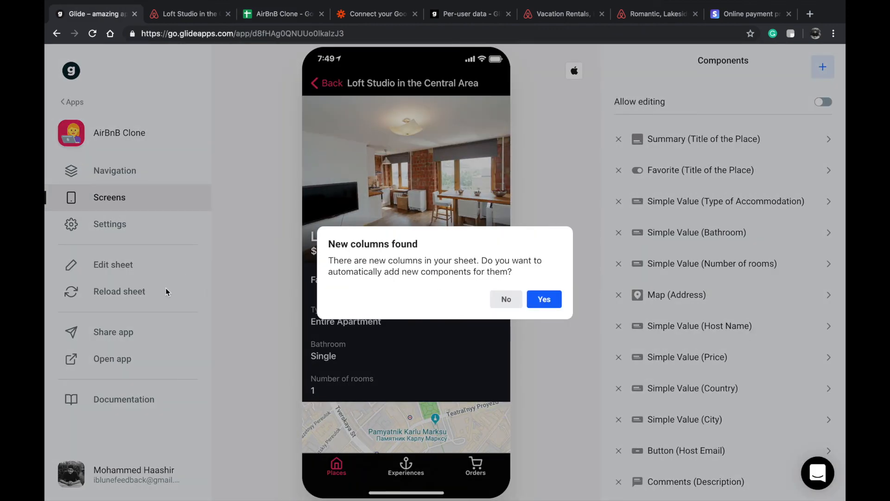
left_click(556, 300)
Step: Check the Suggested Experiences entry on the Loft Studio detail screen, viewing its City cycling page and returning
left_click(363, 211)
scroll(366, 278, "down", 10)
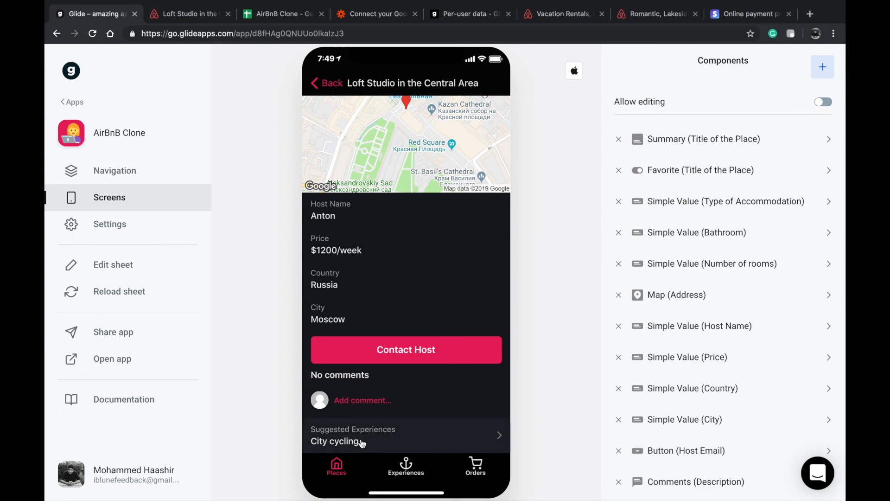
left_click(464, 428)
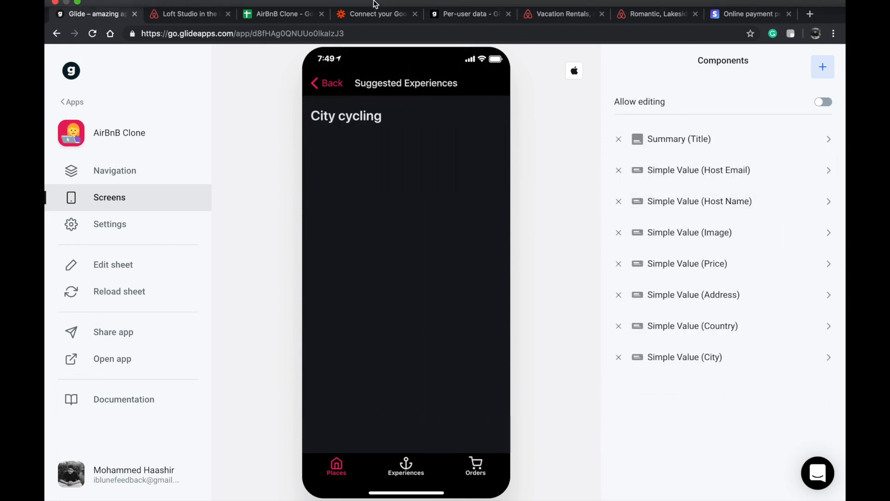
left_click(331, 84)
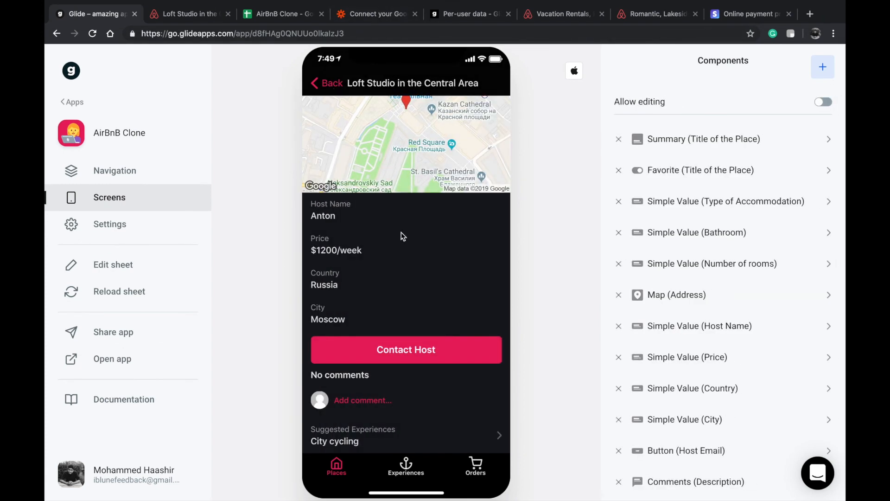
Step: Move the Suggested Experiences list reference above the Comments component on the place detail screen
scroll(787, 407, "down", 3)
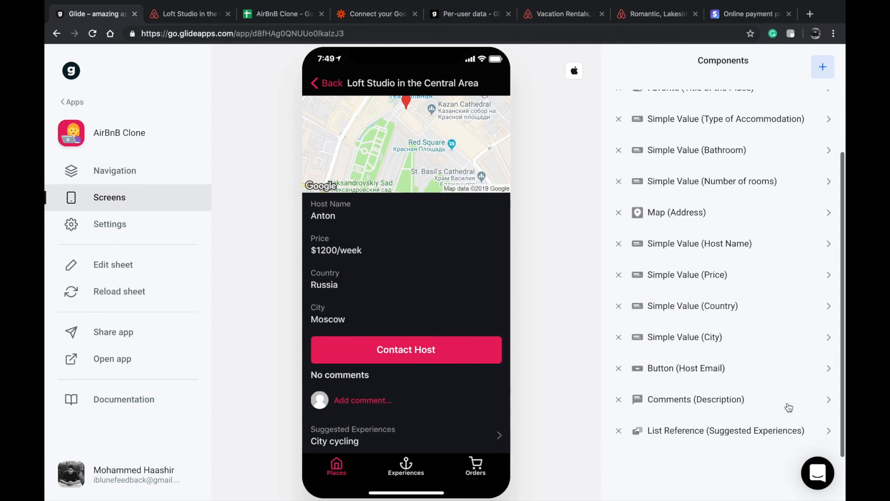
left_click_drag(753, 388, 738, 344)
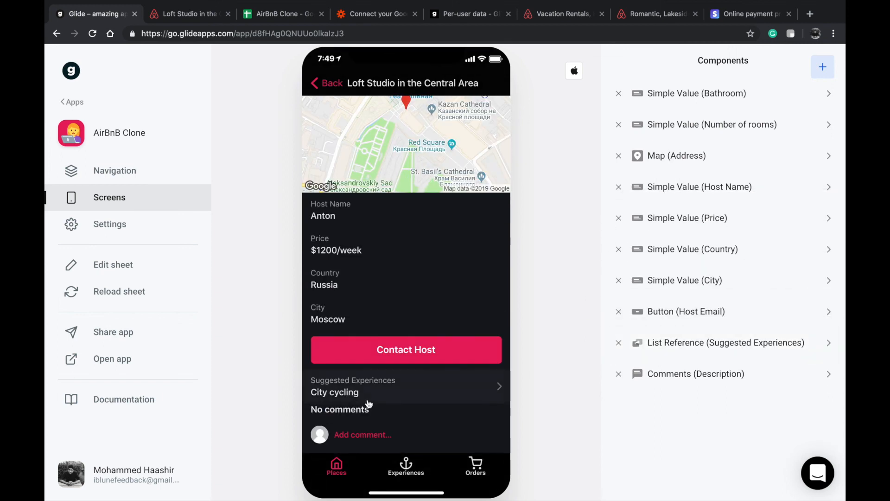
Step: Switch to the AirBnB Clone spreadsheet and inspect the Suggested Experiences column in the Places sheet
left_click(283, 16)
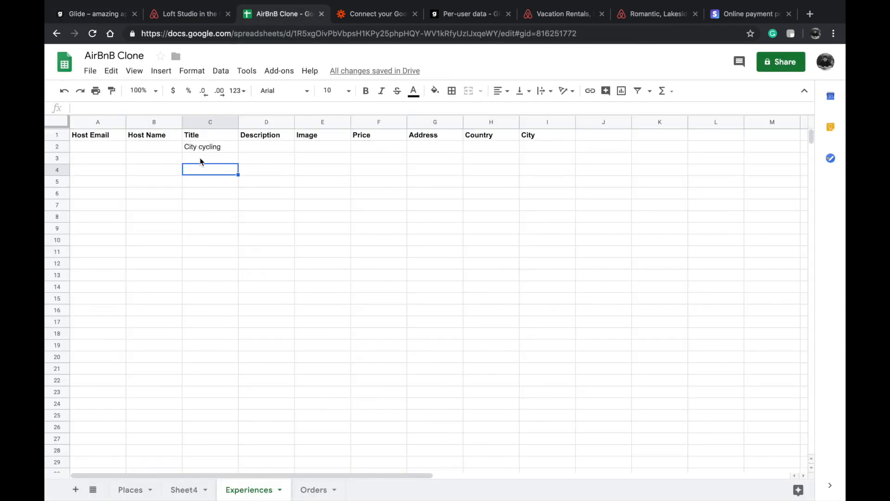
left_click(134, 491)
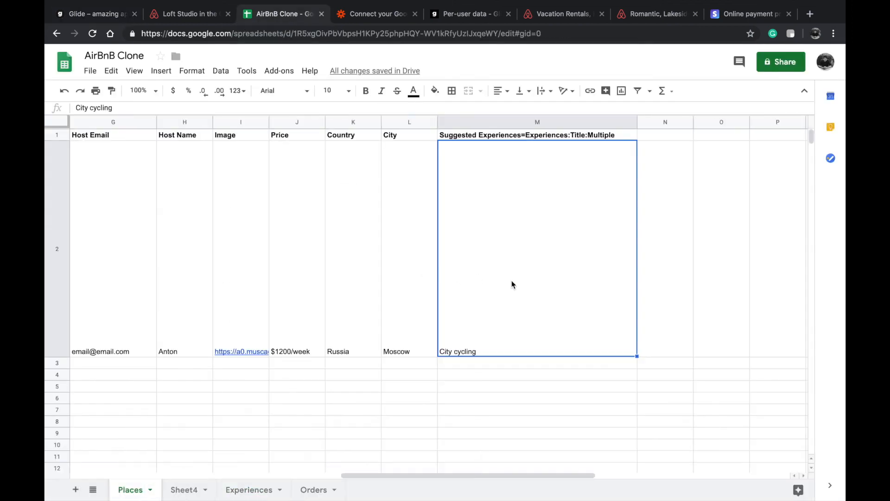
left_click(480, 362)
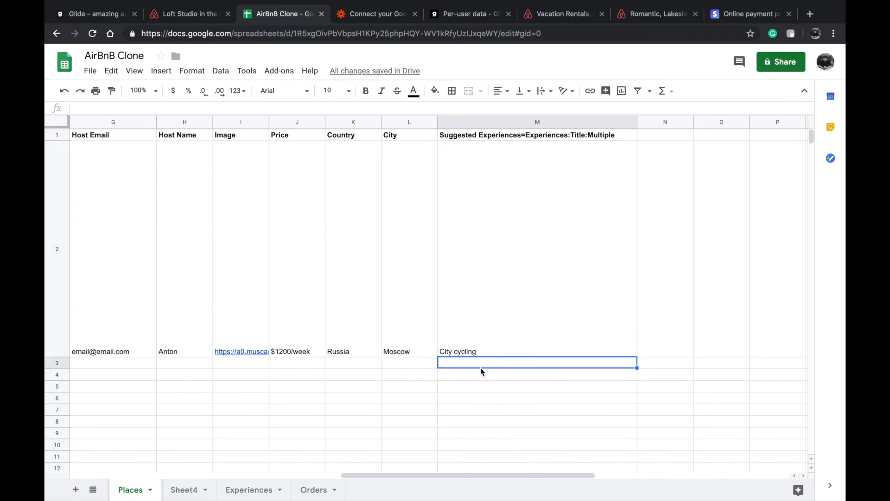
double_click(508, 313)
key("Escape")
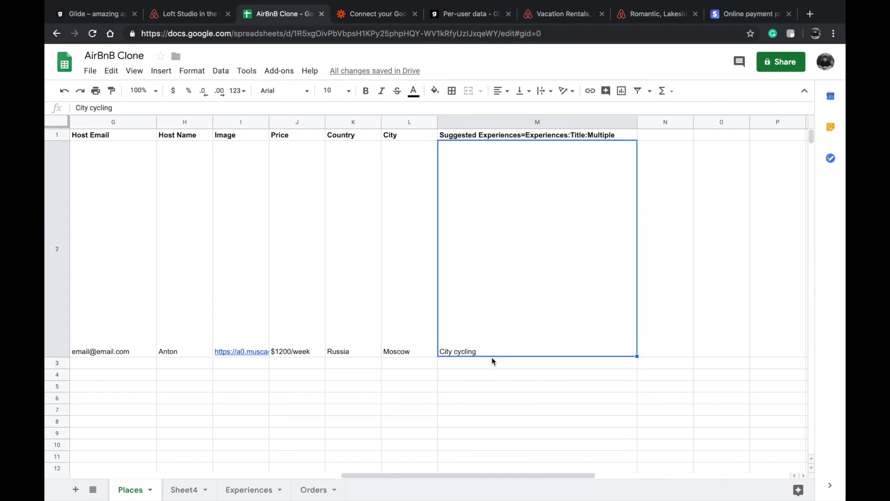
left_click(491, 363)
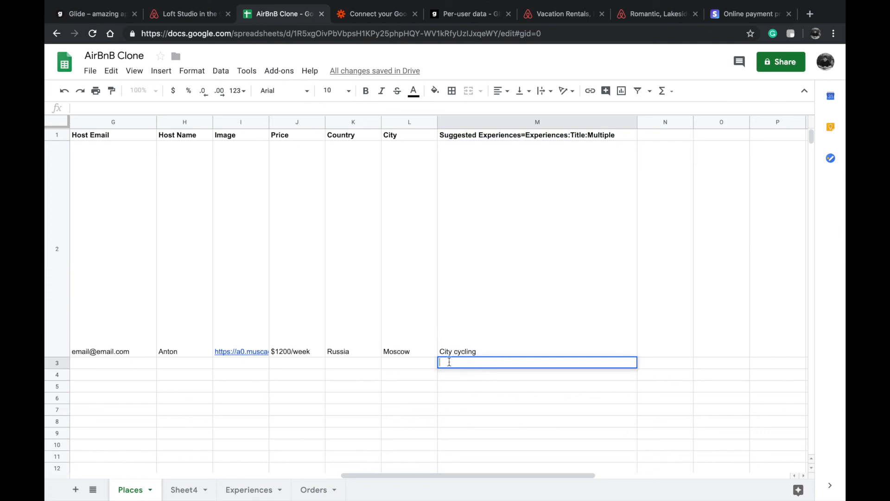
Step: Add the title "Mountain Climbing" in cell C3 of the Experiences sheet
left_click(235, 489)
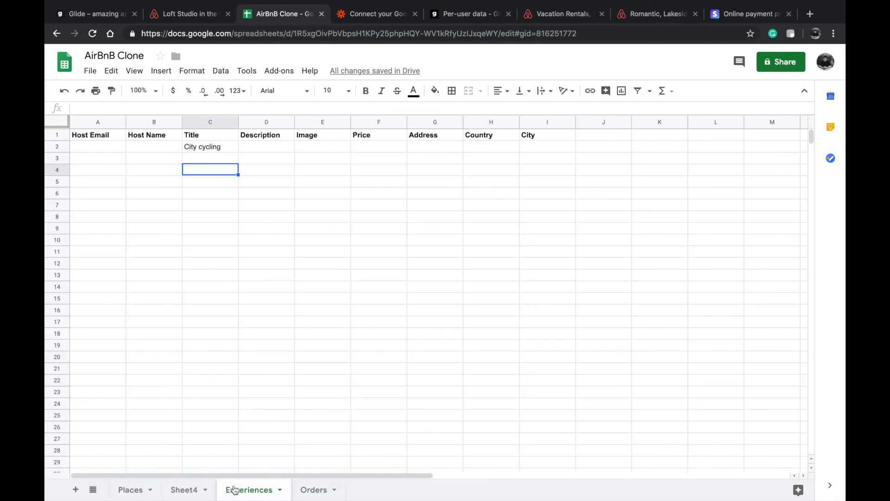
left_click(204, 155)
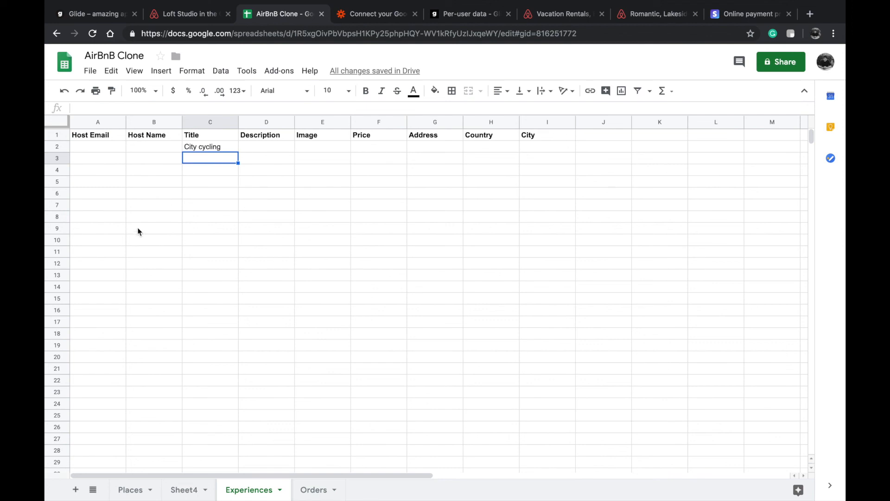
type("Mountai")
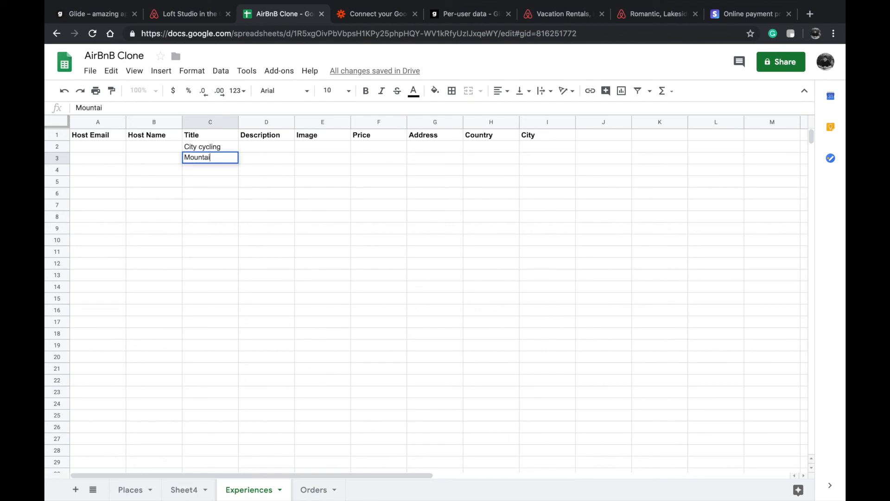
type("n Climbing")
left_click(157, 252)
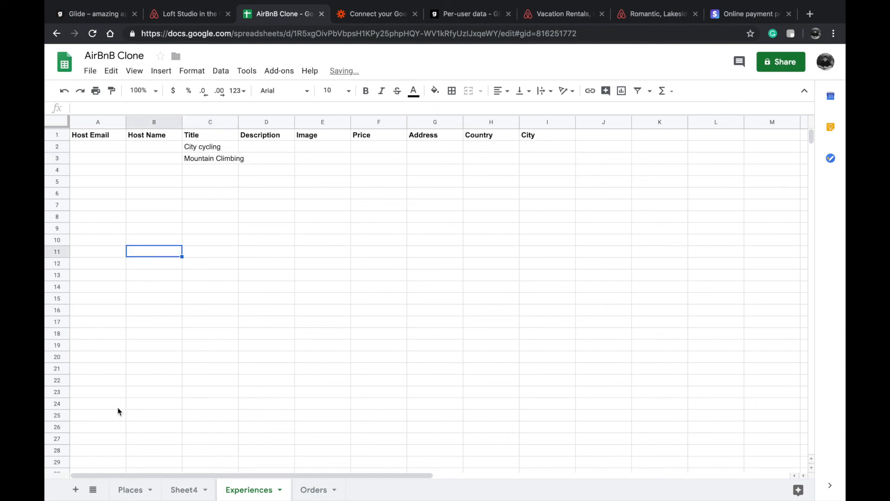
Step: Set the Suggested Experiences cell M2 in the Places sheet to "City cycling, Mountain climbing"
left_click(134, 490)
double_click(527, 242)
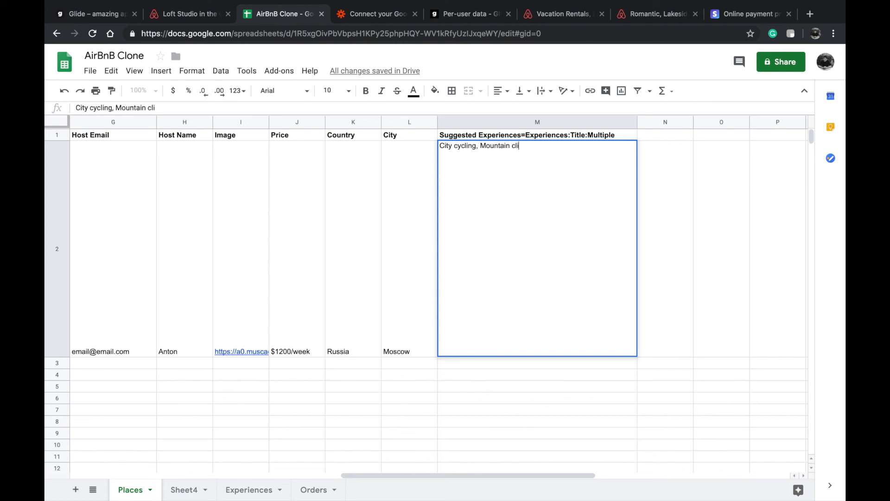
left_click(338, 268)
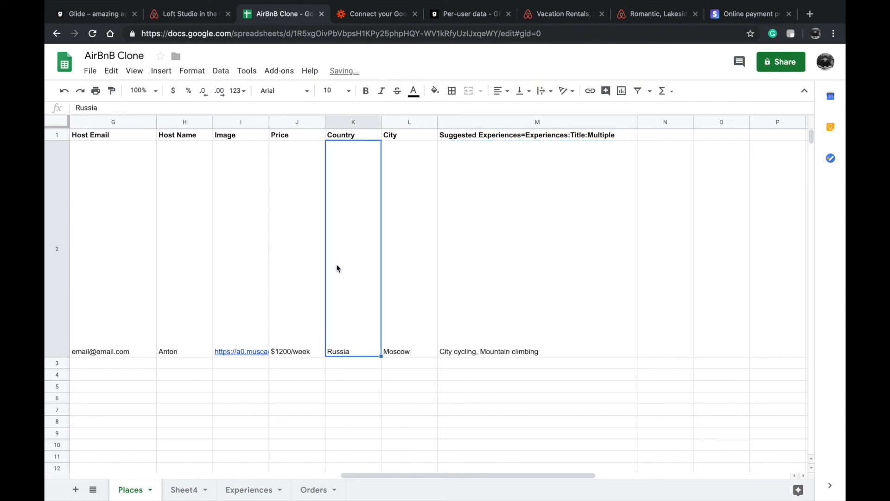
Step: Return to Glide, reload the sheet and check the suggested experiences on the Loft Studio detail screen
left_click(103, 19)
left_click(133, 293)
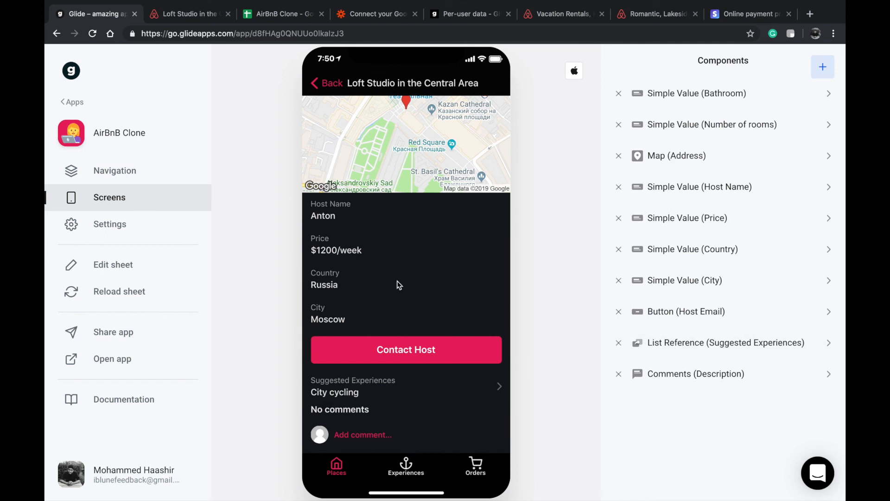
left_click(130, 292)
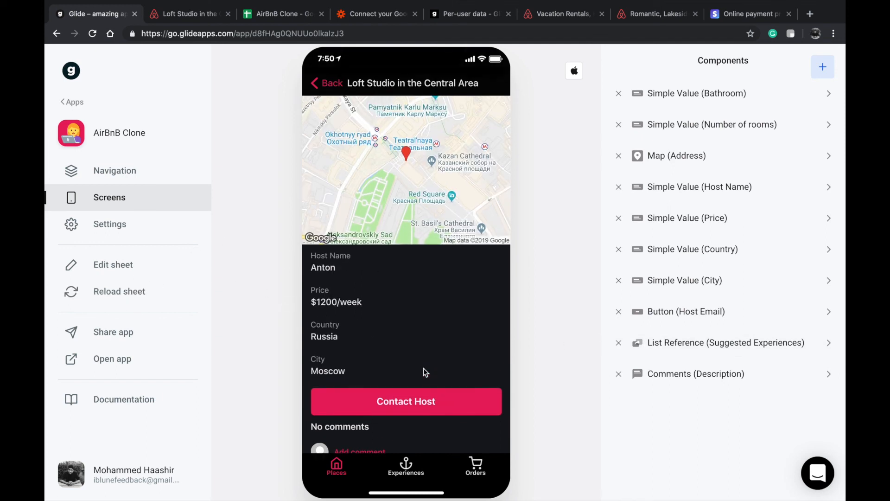
Step: Remove the space after the comma in Places cell M2 so it reads "City cycling,Mountain climbing"
left_click(270, 16)
left_click(494, 280)
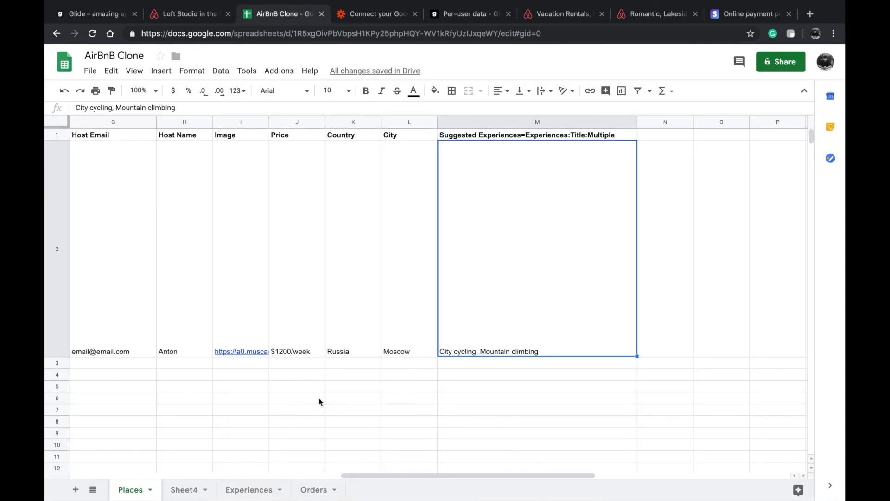
double_click(441, 265)
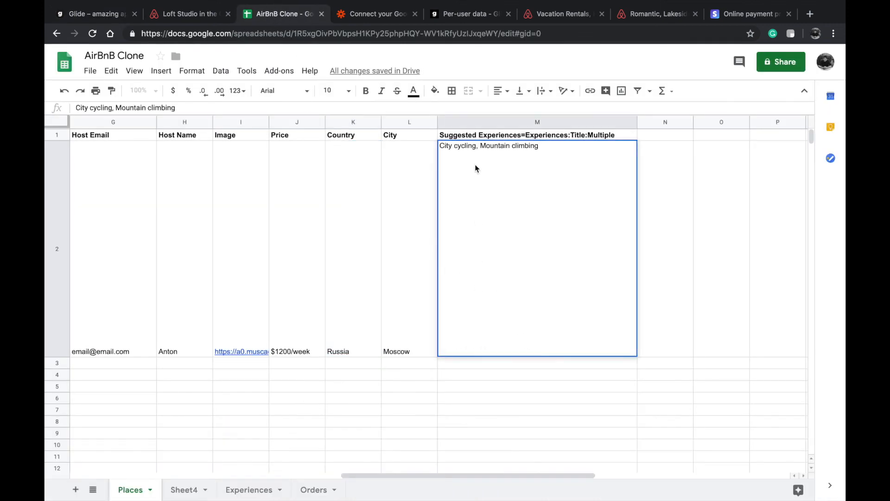
key("BackSpace")
key("Return")
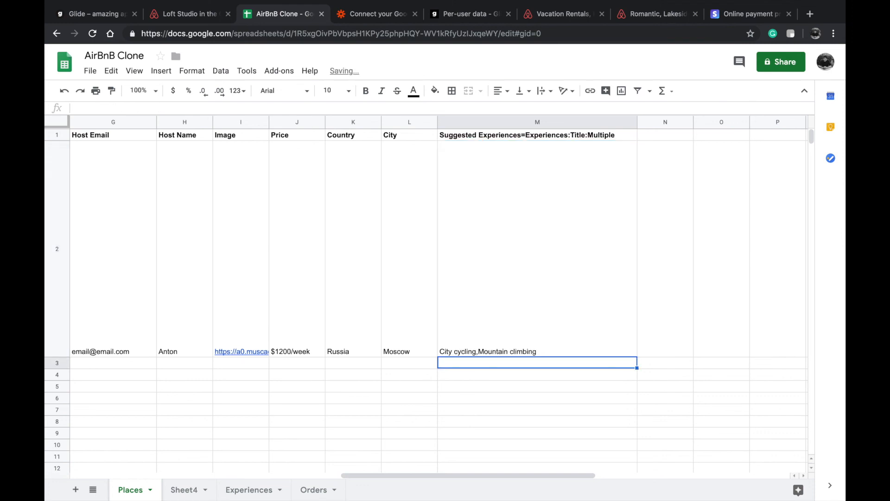
Step: Reload the sheet in Glide again and look for the suggested experiences below Contact Host
left_click(104, 16)
left_click(114, 290)
scroll(441, 387, "down", 5)
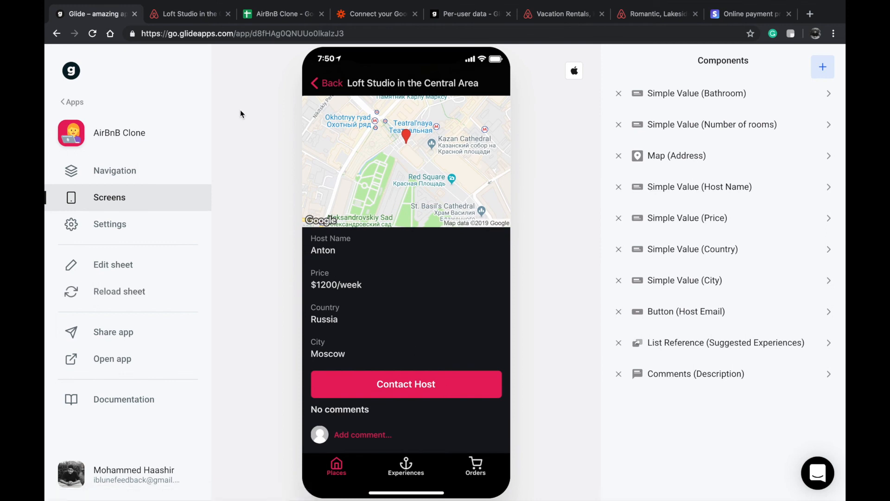
Step: Open the Glide documentation from the app editor
left_click(138, 399)
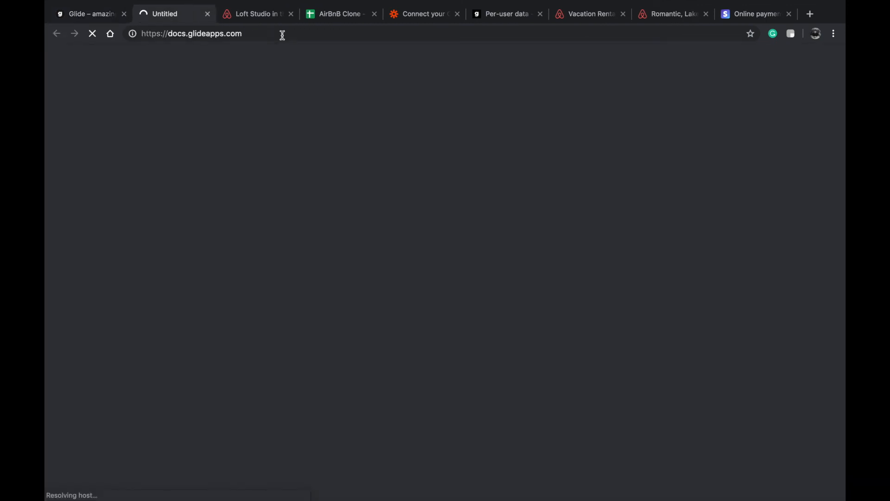
mouse_move(116, 16)
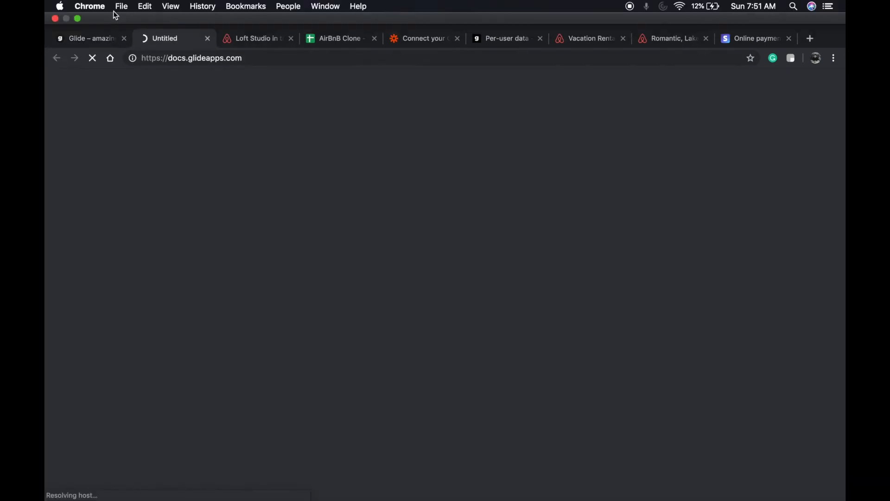
left_click(97, 35)
left_click(187, 15)
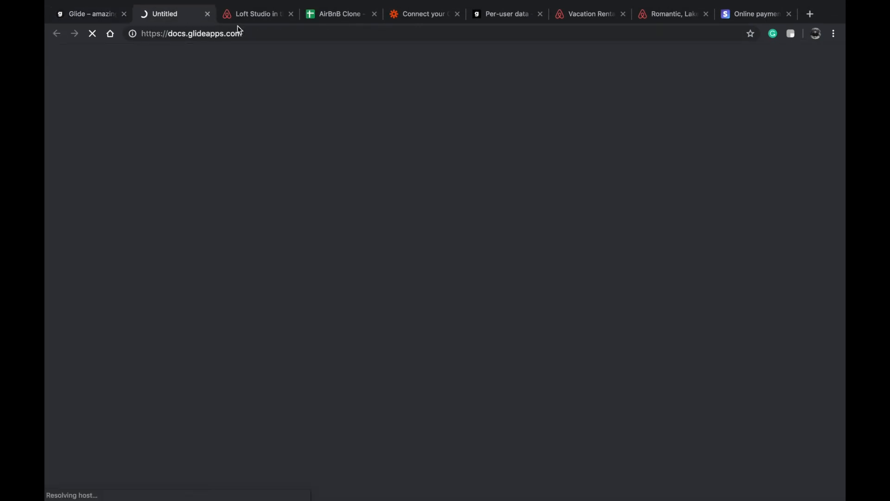
Step: Return to the spreadsheet and reduce the Suggested Experiences cell M2 in Places to "City cycling"
left_click(342, 15)
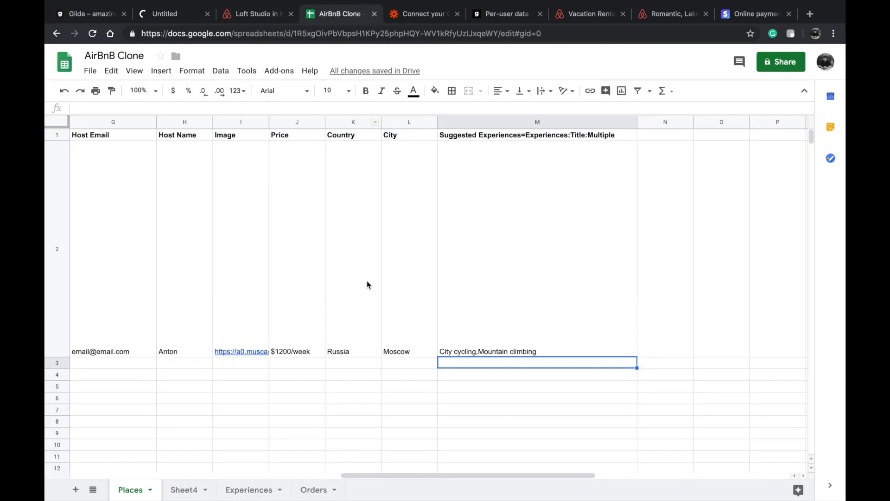
double_click(512, 337)
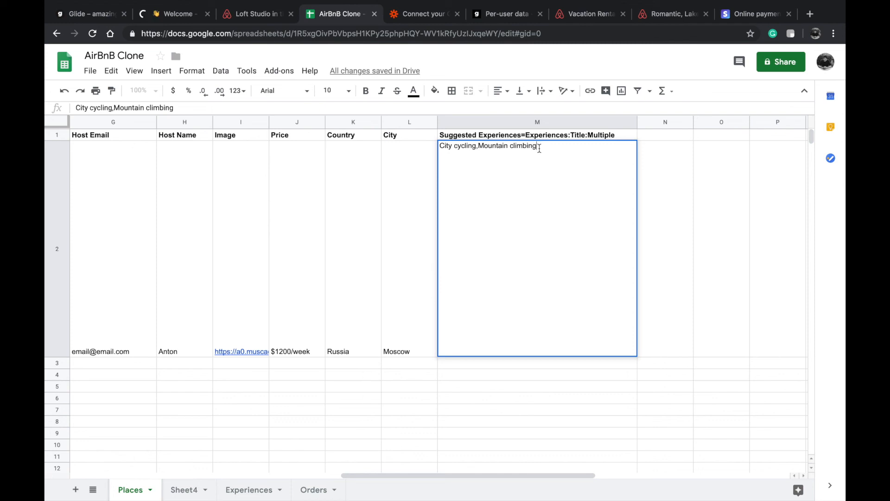
left_click_drag(534, 147, 478, 145)
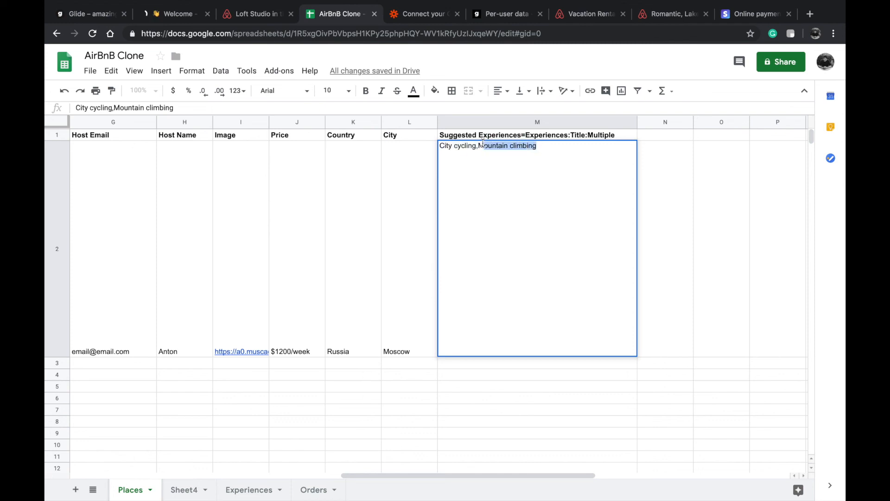
key("BackSpace")
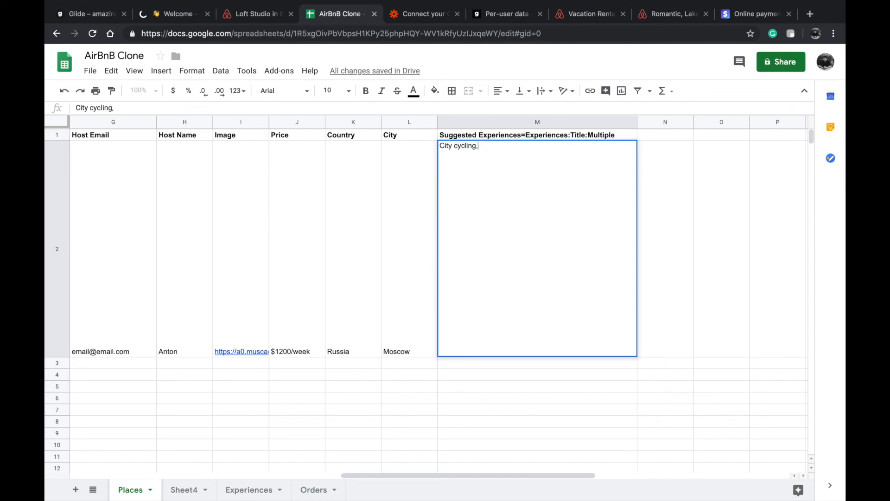
key("Return")
left_click(520, 337)
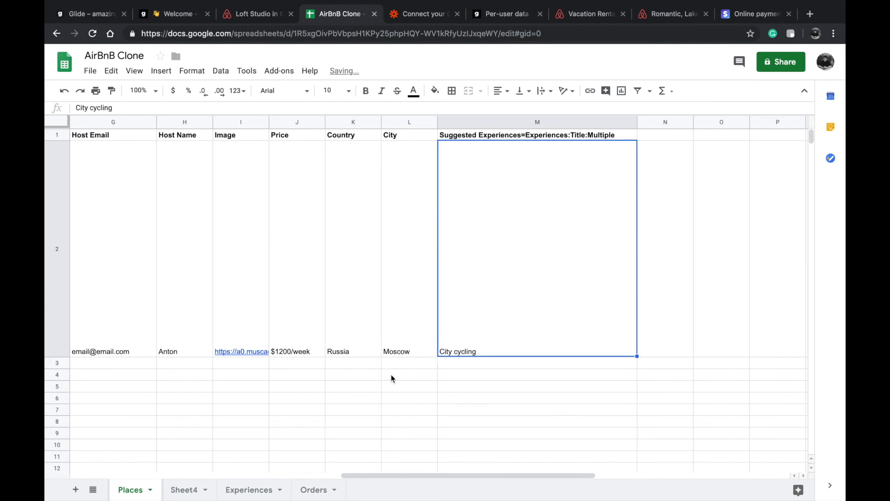
Step: Delete "Mountain Climbing" from the Title column of the Experiences sheet
left_click(255, 487)
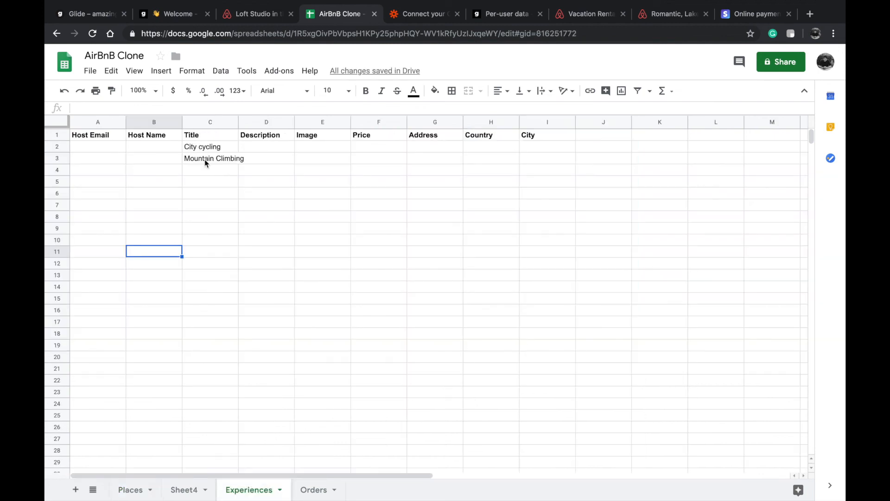
left_click(205, 160)
key("Delete")
left_click(206, 148)
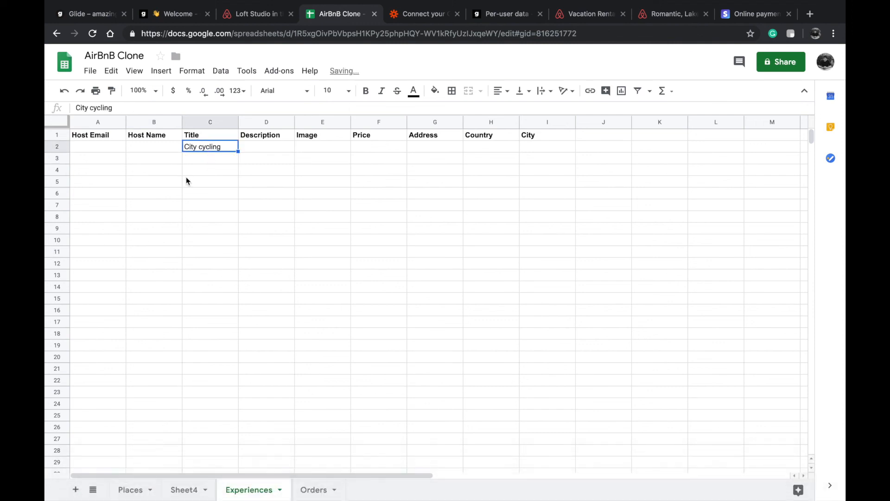
Step: Browse the Glide Library's Essentials guides for relation topics, ending on the Introduction to References article
left_click(186, 14)
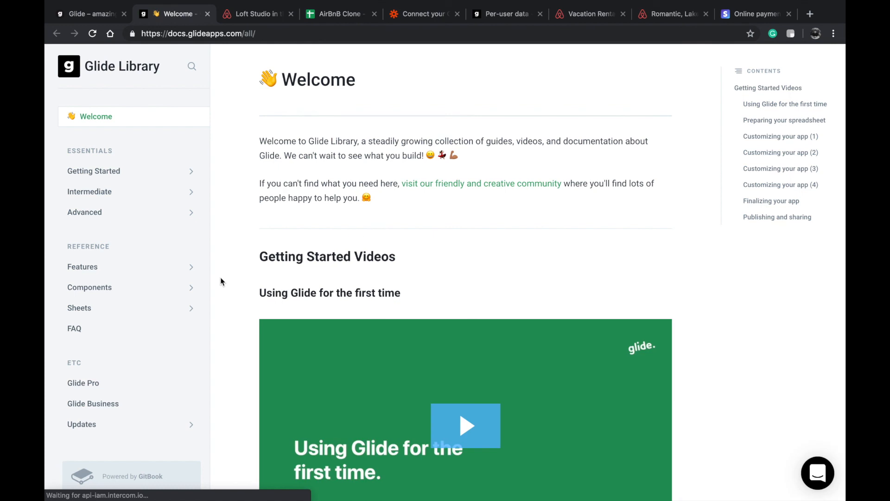
left_click(108, 192)
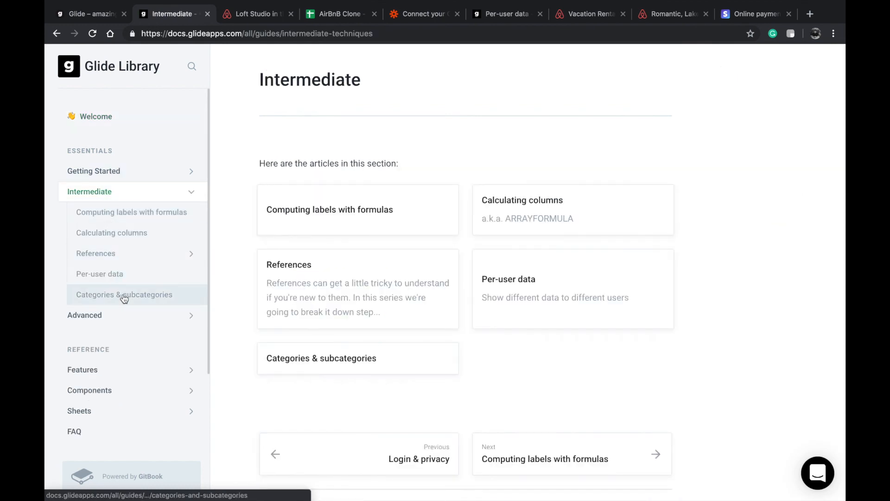
left_click(124, 298)
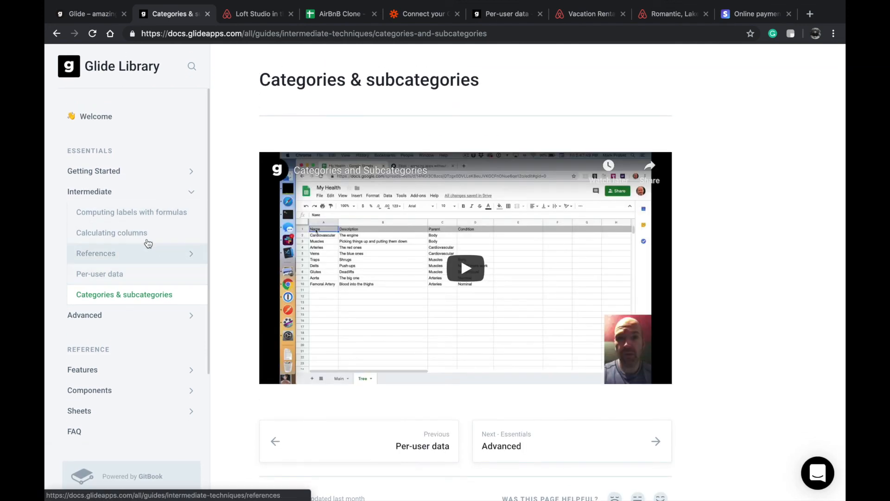
left_click(118, 315)
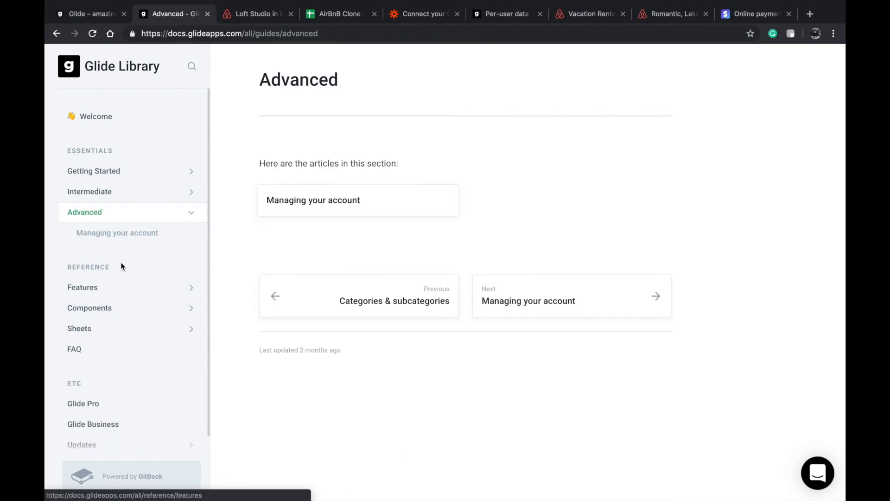
left_click(116, 171)
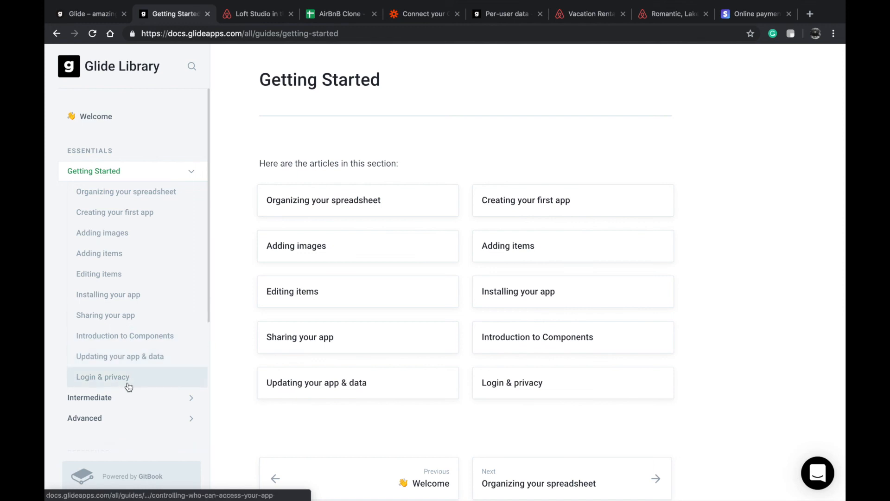
left_click(124, 398)
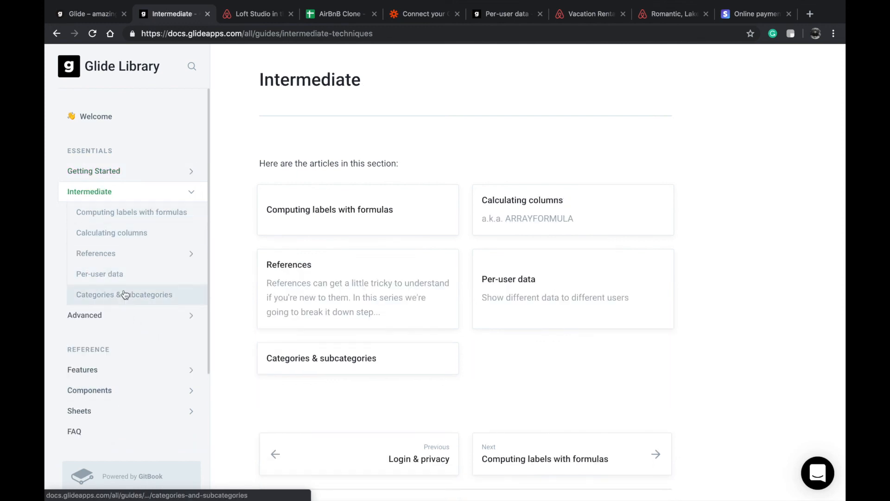
left_click(124, 294)
left_click(121, 256)
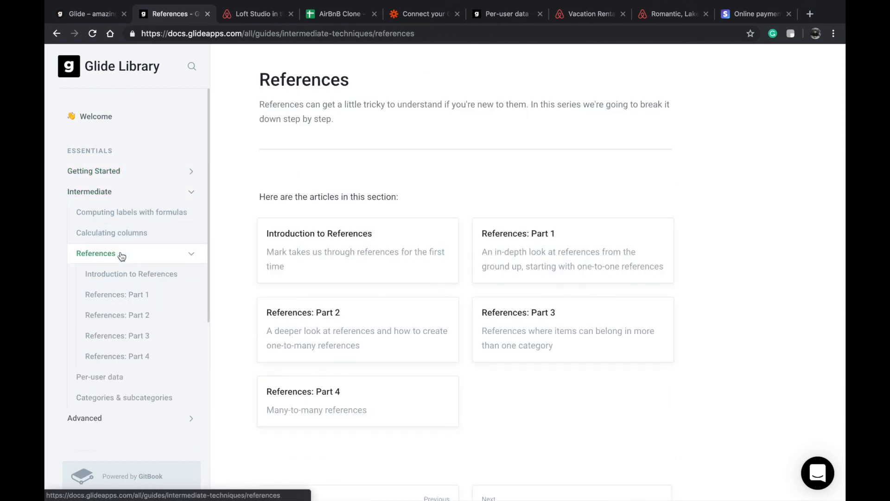
left_click(123, 281)
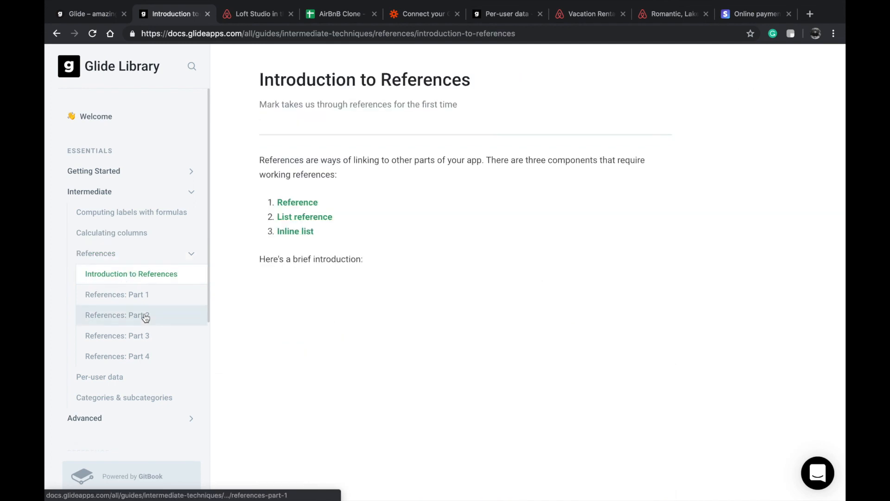
Step: Open the List reference article and examine how its column title is written to match multiple items
left_click(306, 217)
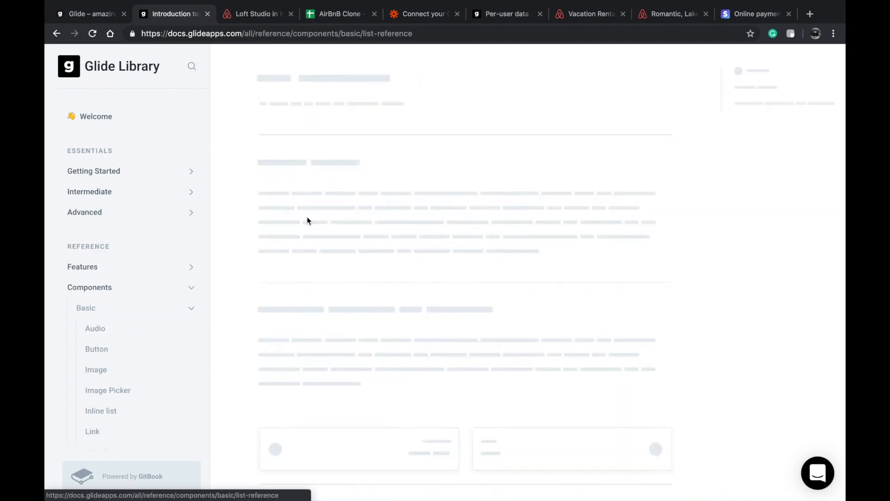
scroll(339, 277, "down", 5)
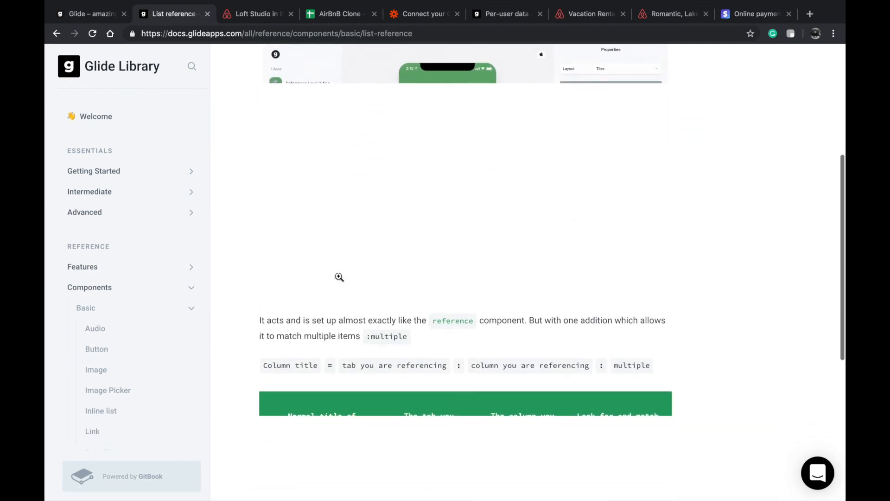
scroll(339, 280, "down", 5)
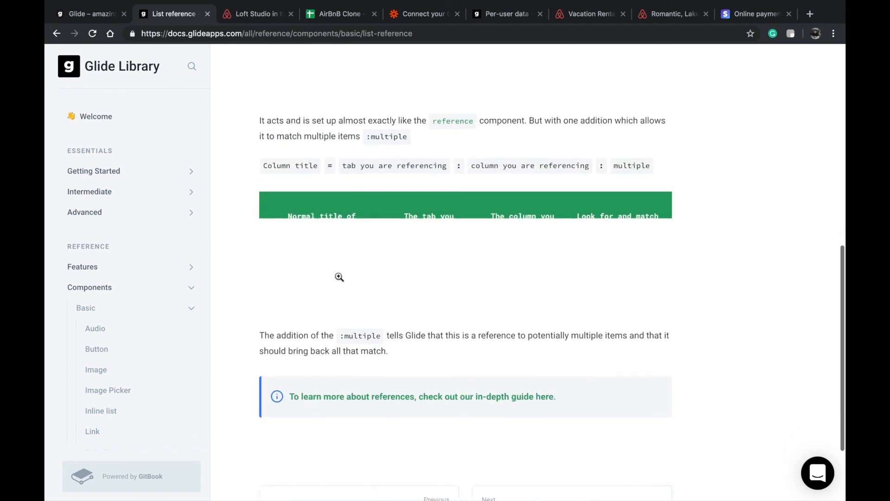
scroll(339, 280, "up", 4)
scroll(339, 279, "up", 5)
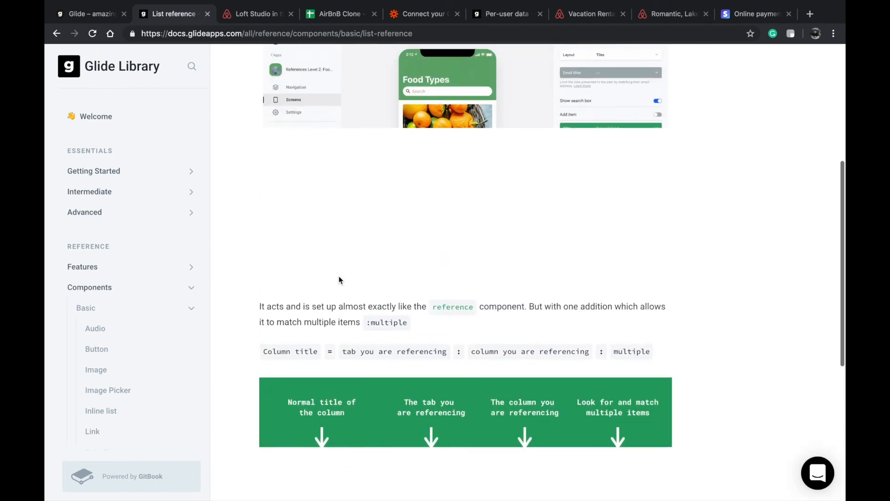
scroll(339, 276, "up", 3)
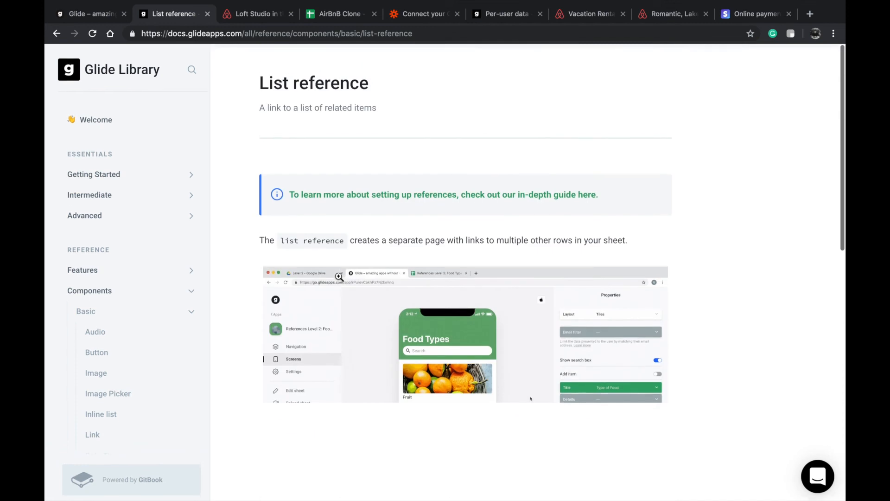
scroll(342, 308, "down", 7)
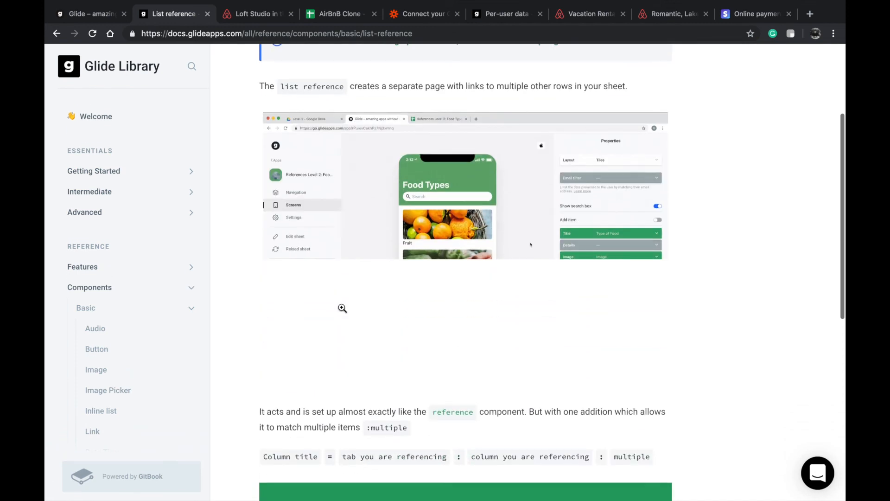
scroll(340, 451, "down", 3)
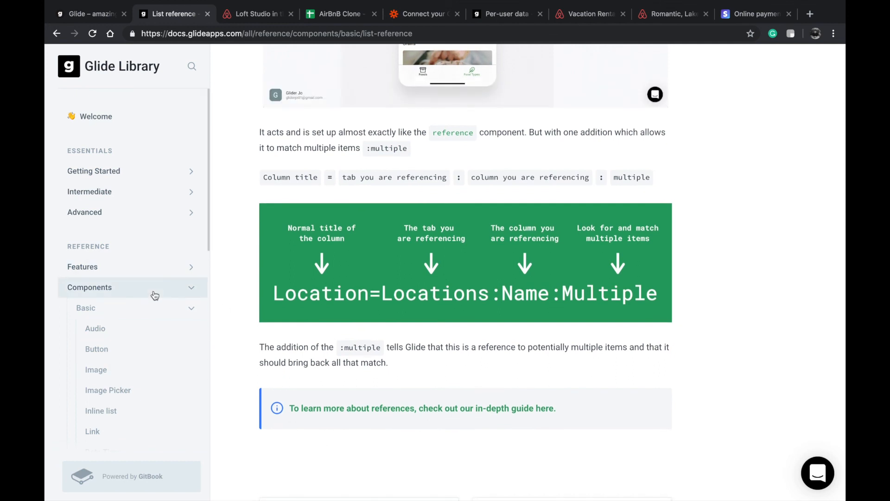
Step: Open the Inline list component article and examine its reference column syntax and in-depth guide note
left_click(189, 417)
scroll(278, 394, "down", 6)
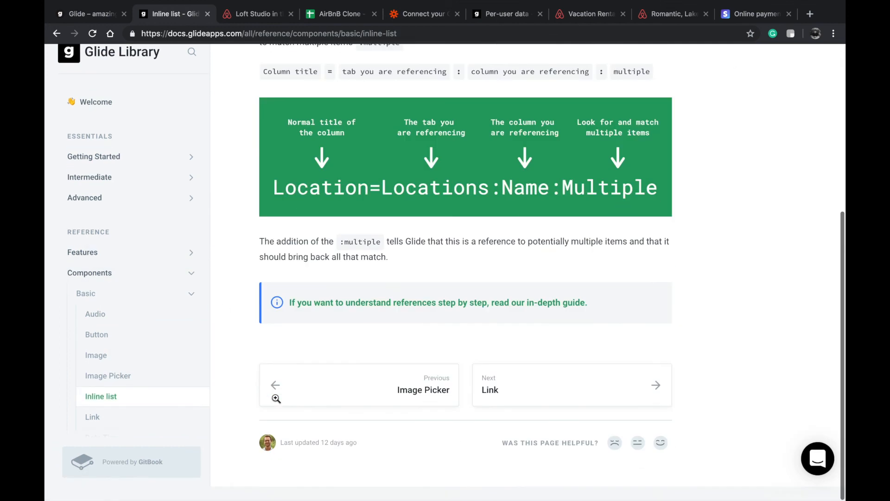
left_click(90, 14)
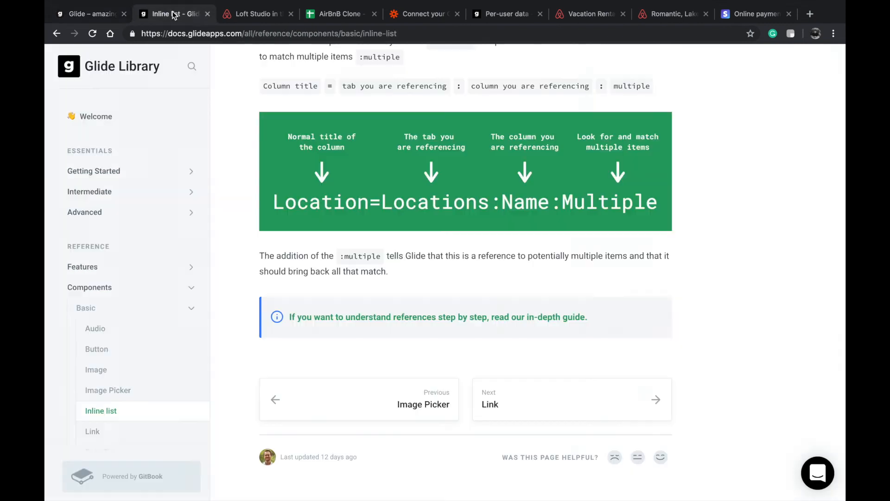
left_click(175, 15)
Step: Switch to the AirBnB Clone spreadsheet and compare the Suggested Experiences cell in Places with the Title column in Experiences
left_click(323, 16)
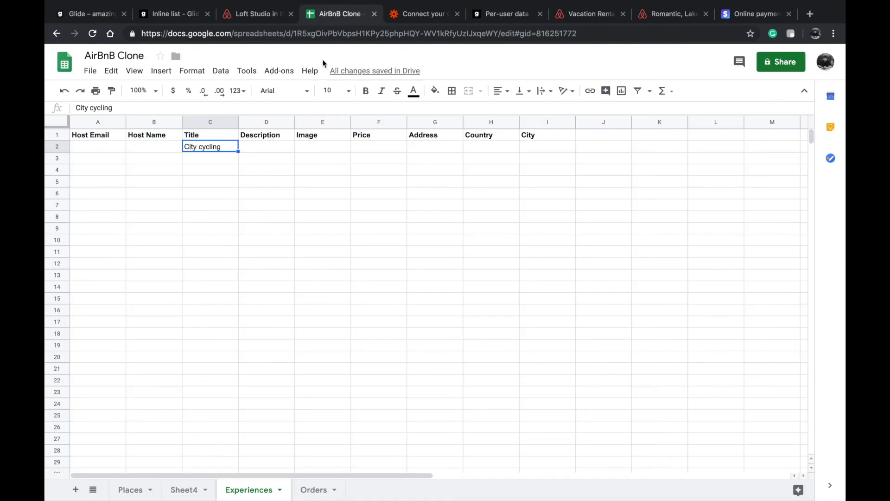
left_click(128, 490)
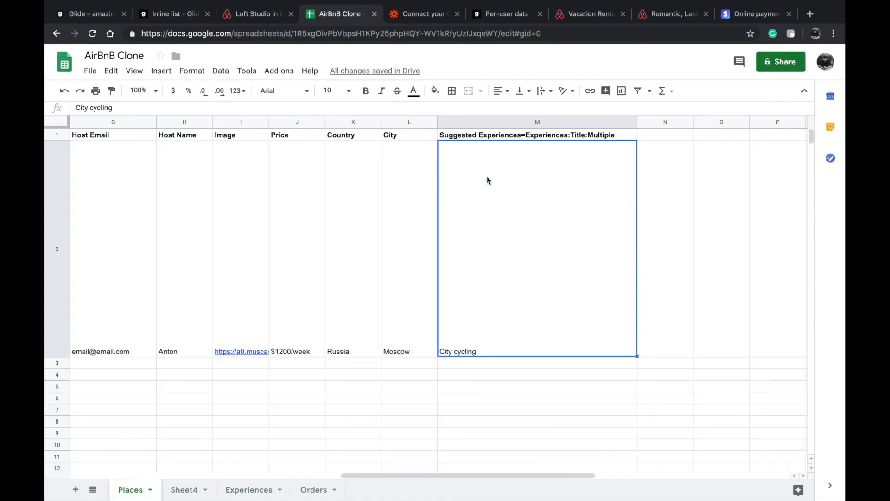
double_click(493, 248)
key("ctrl+a")
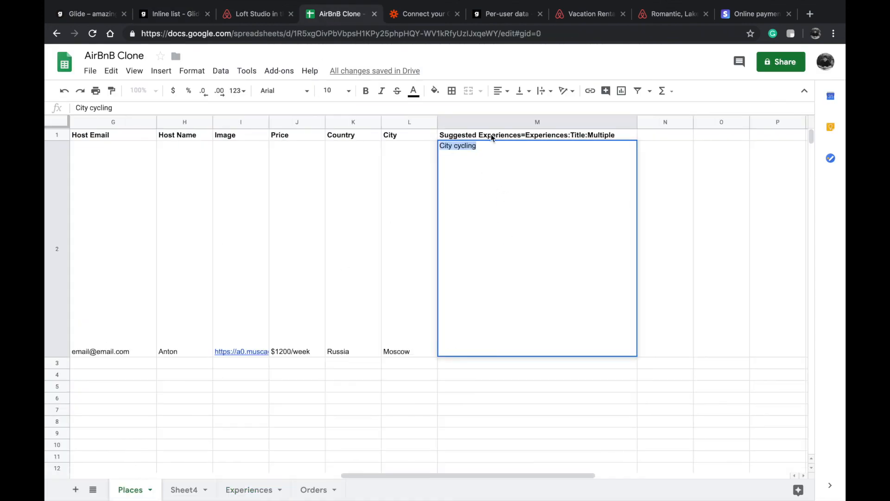
left_click(236, 485)
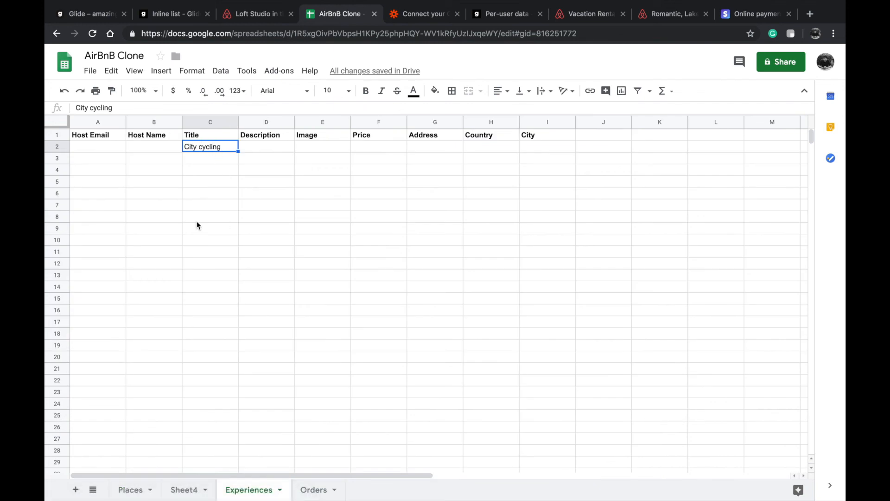
left_click(133, 494)
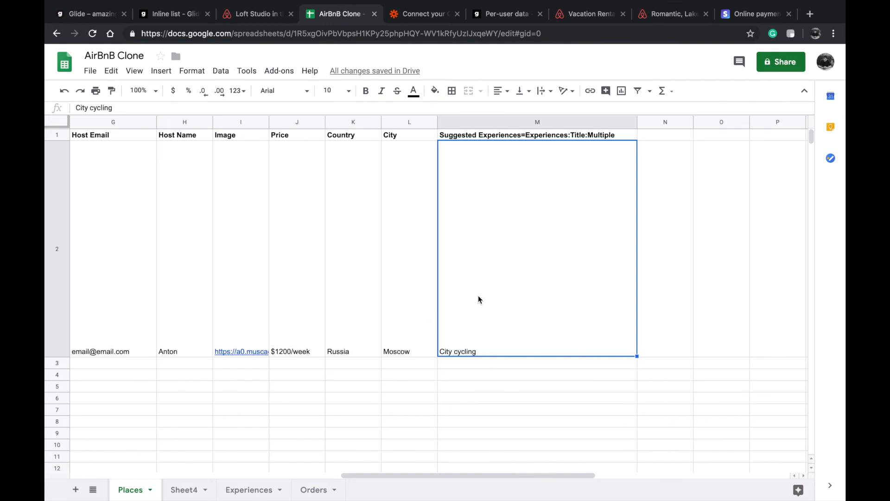
left_click(238, 487)
left_click(227, 252)
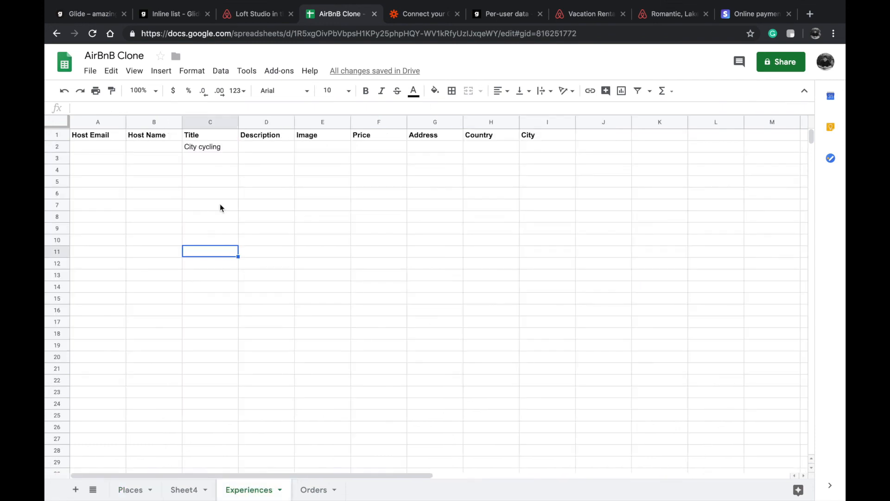
double_click(209, 160)
double_click(222, 145)
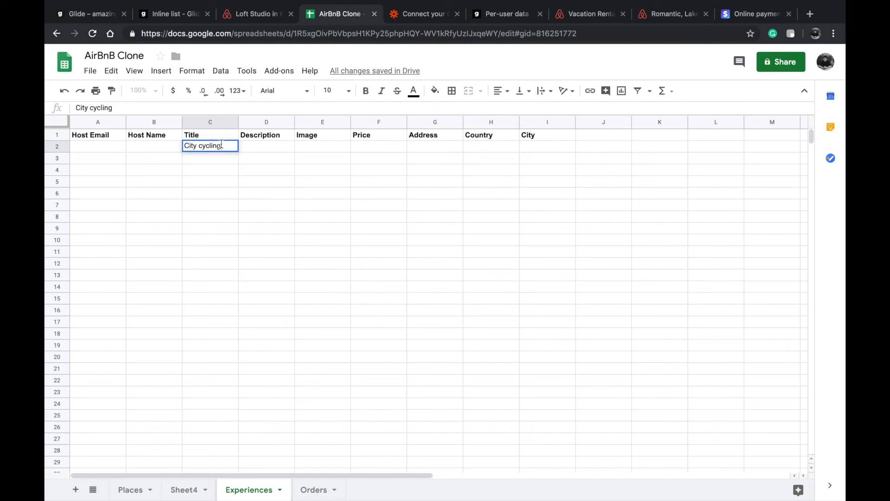
left_click(226, 161)
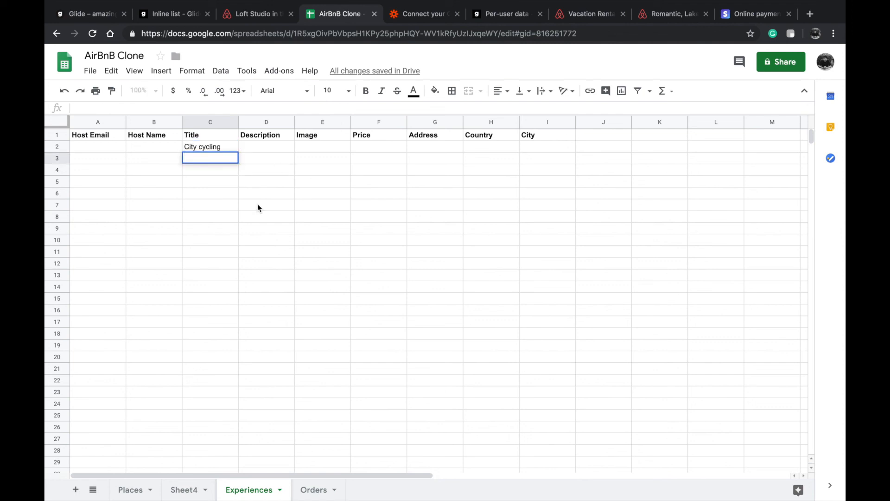
left_click(130, 490)
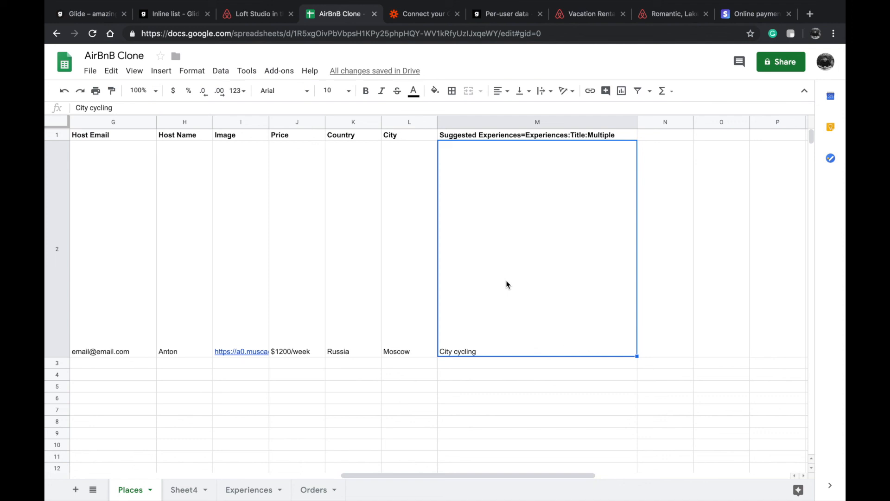
Step: Switch back to the Glide app editor and return the preview from the loft studio's details to the Places list
left_click(106, 22)
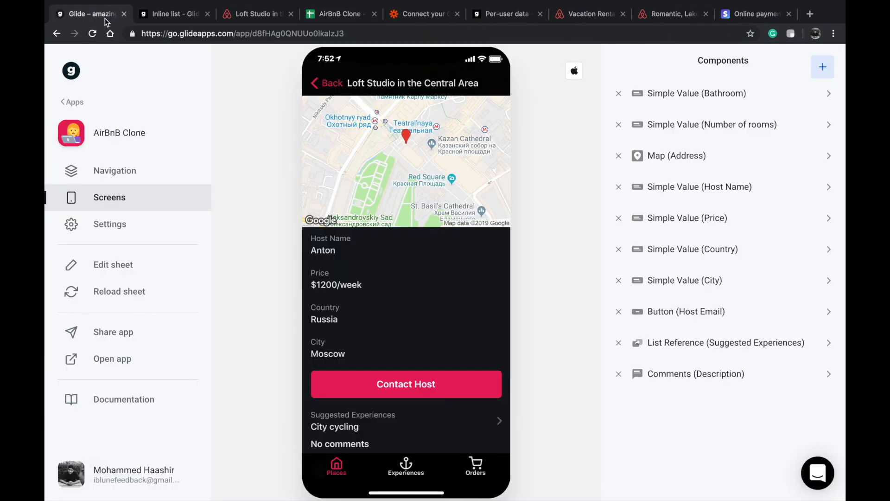
left_click(331, 86)
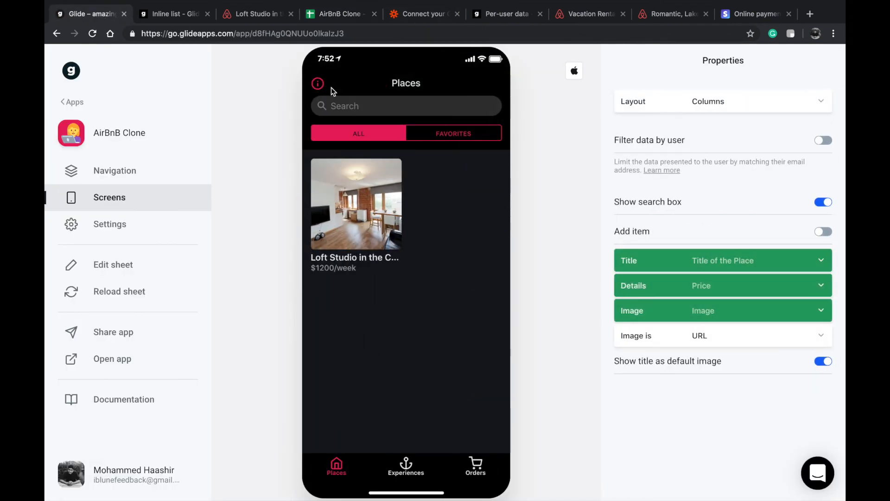